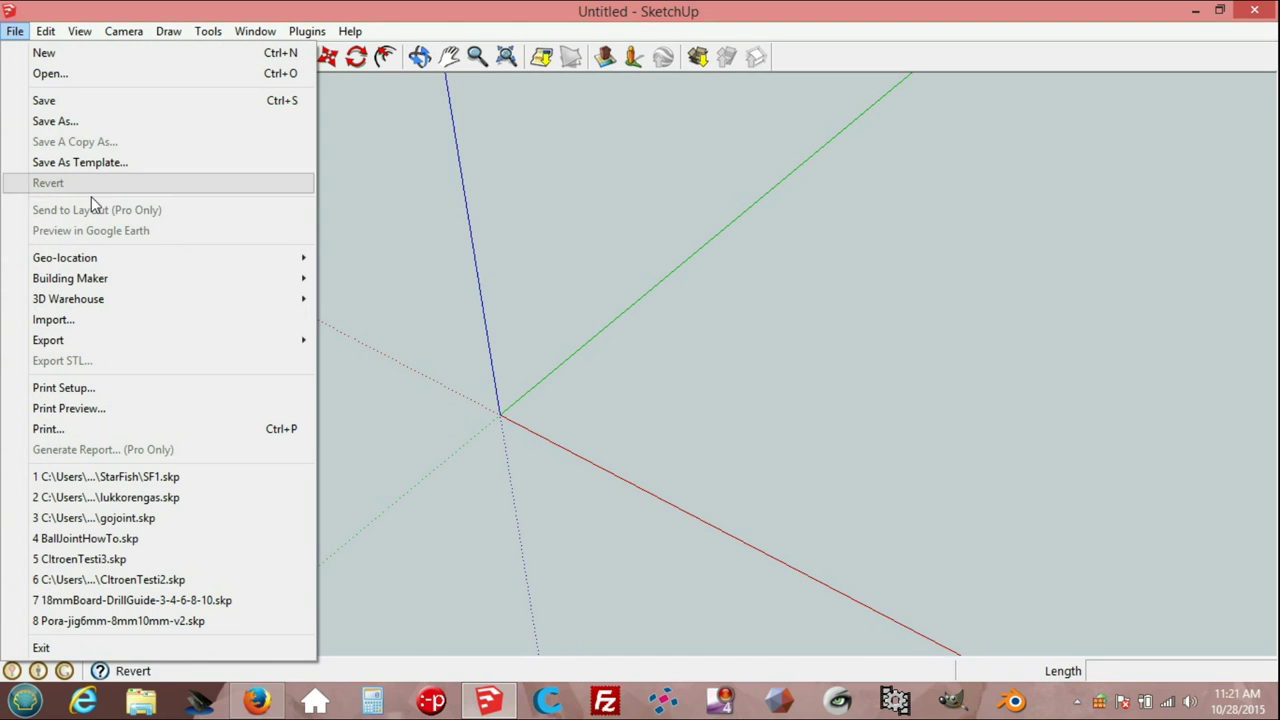
Import GoldFish.png as an image and anchor its first corner at the origin.
click(85, 319)
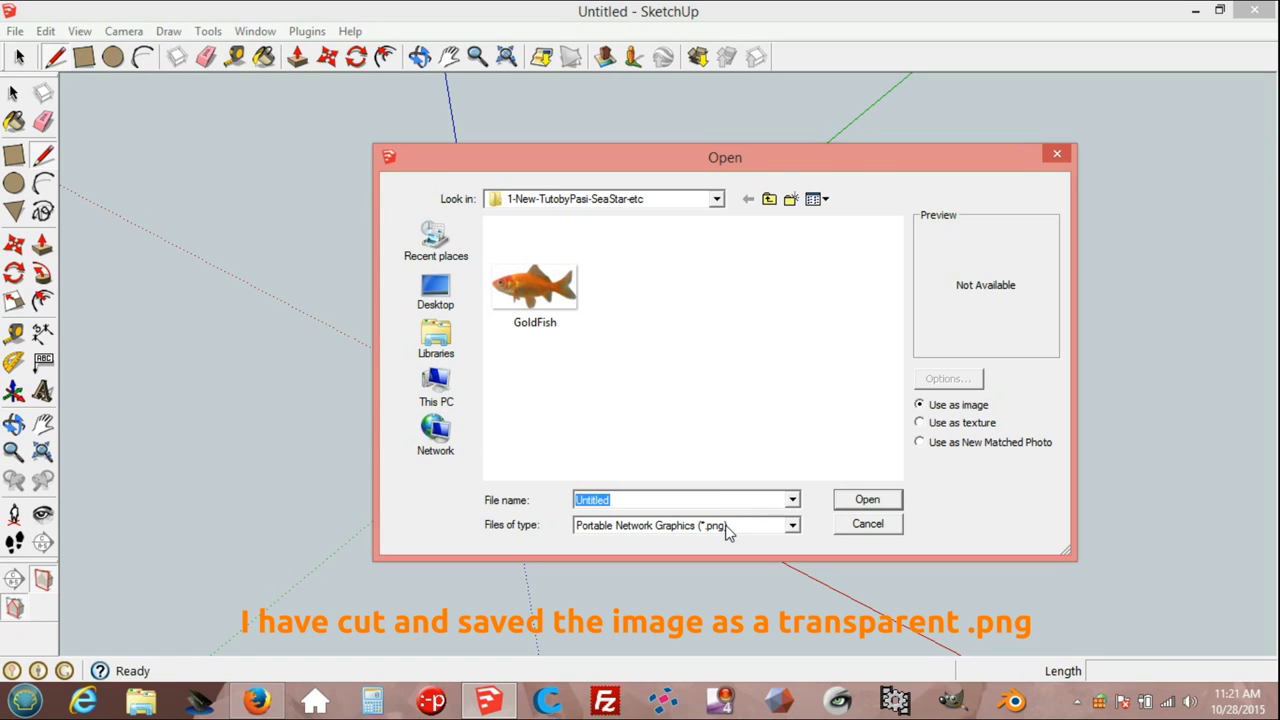
click(536, 284)
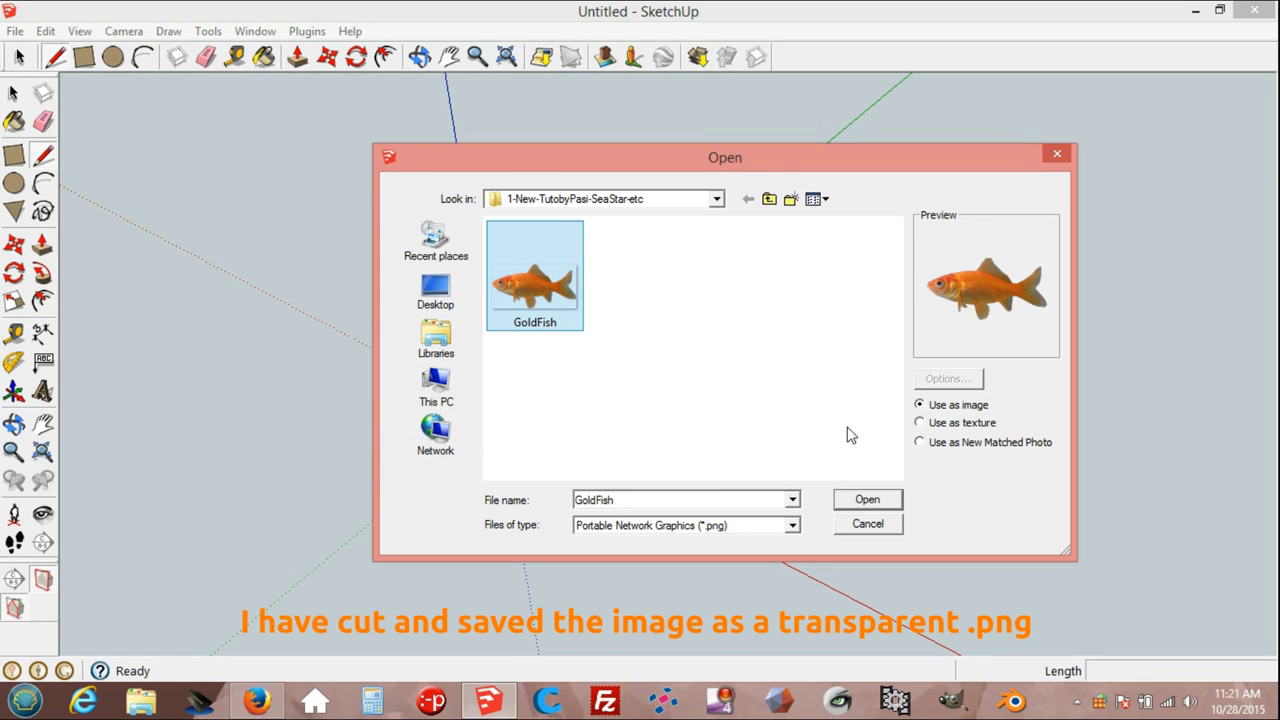
click(889, 500)
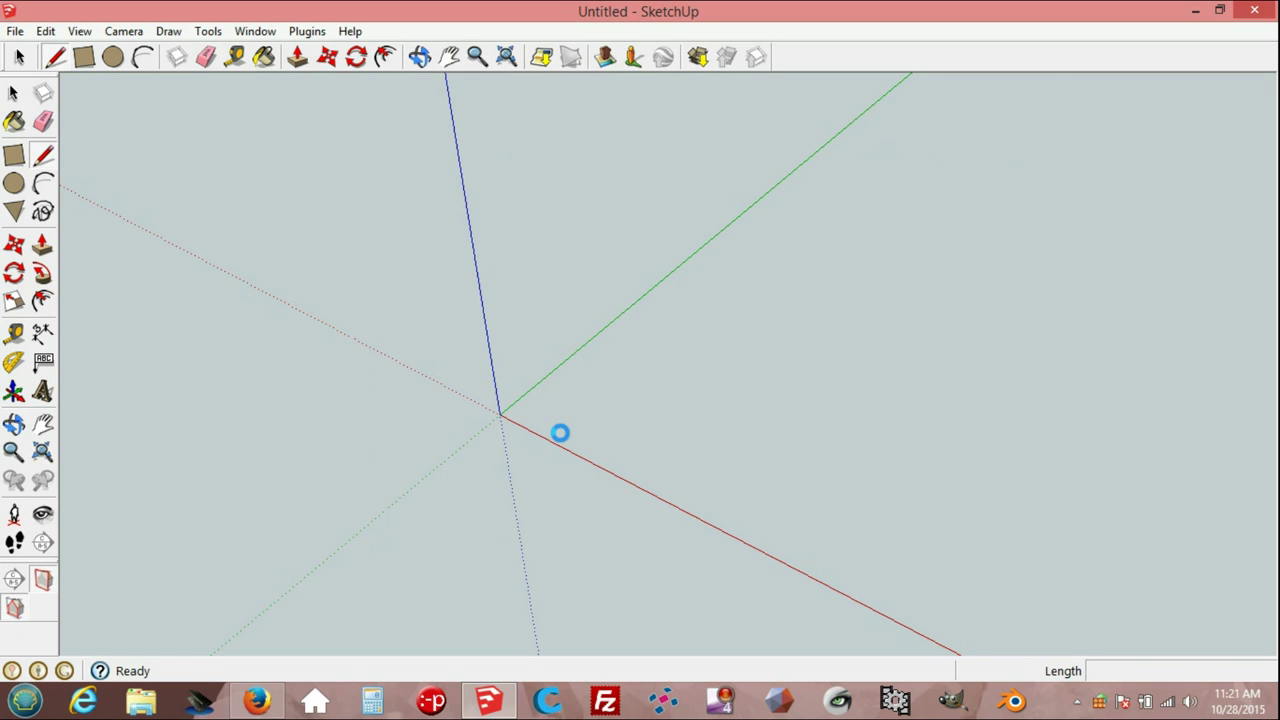
click(500, 415)
text(1000)
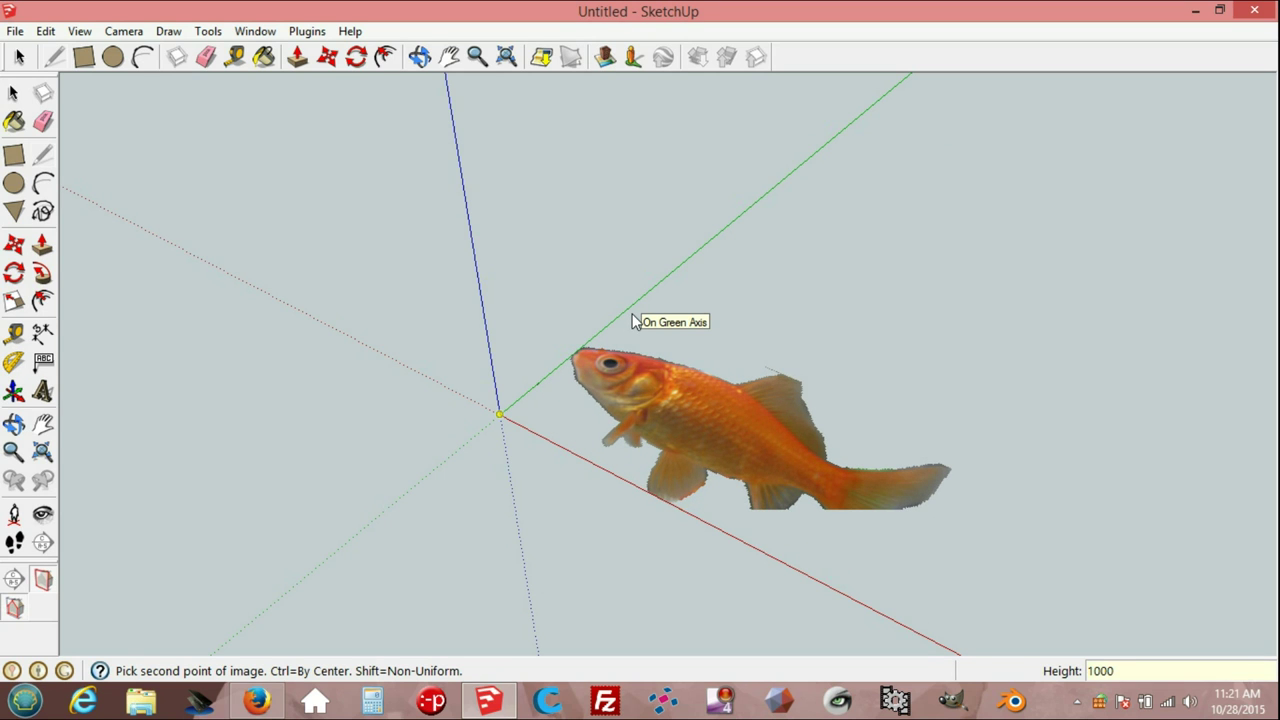
Set the goldfish image's size with its second corner, then view it edge-on.
click(632, 313)
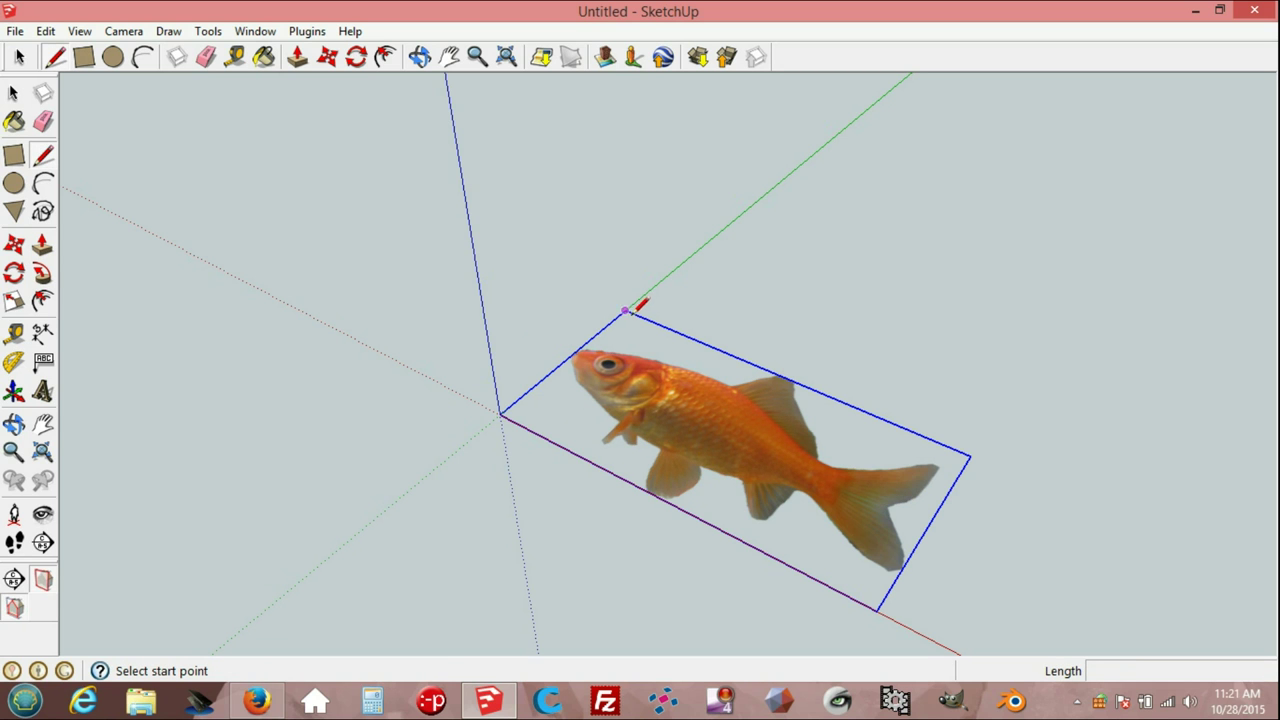
click(416, 60)
mouse_move(406, 463)
mouse_down()
mouse_move(523, 520)
mouse_move(511, 434)
mouse_move(819, 372)
mouse_move(634, 554)
mouse_move(694, 463)
mouse_move(562, 236)
mouse_up()
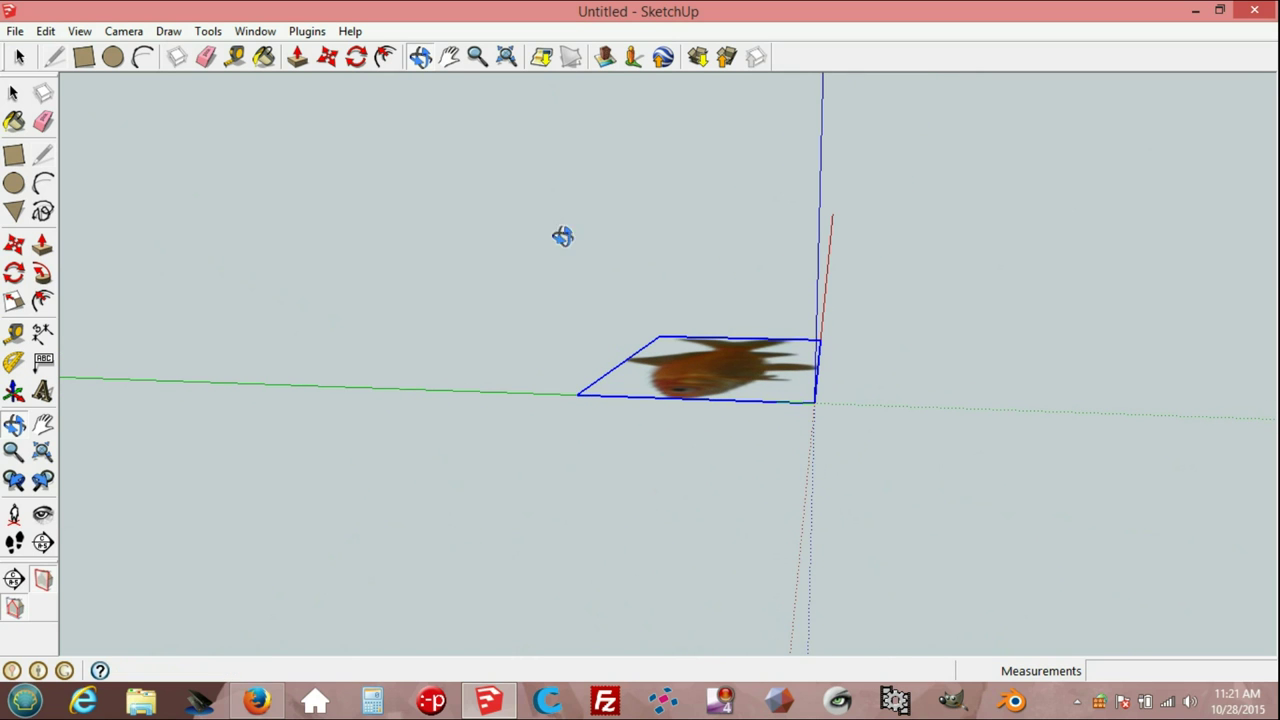
Rotate the image 90° about its corner so it stands upright, facing the view.
click(357, 57)
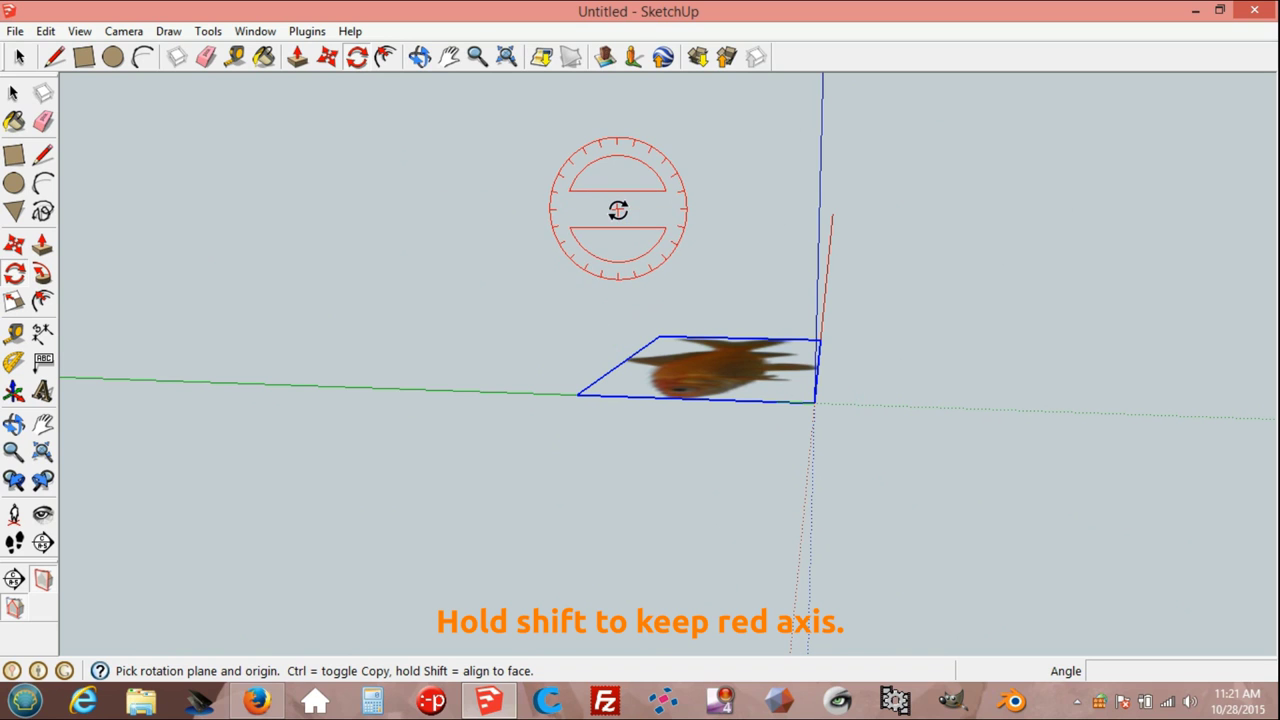
click(812, 402)
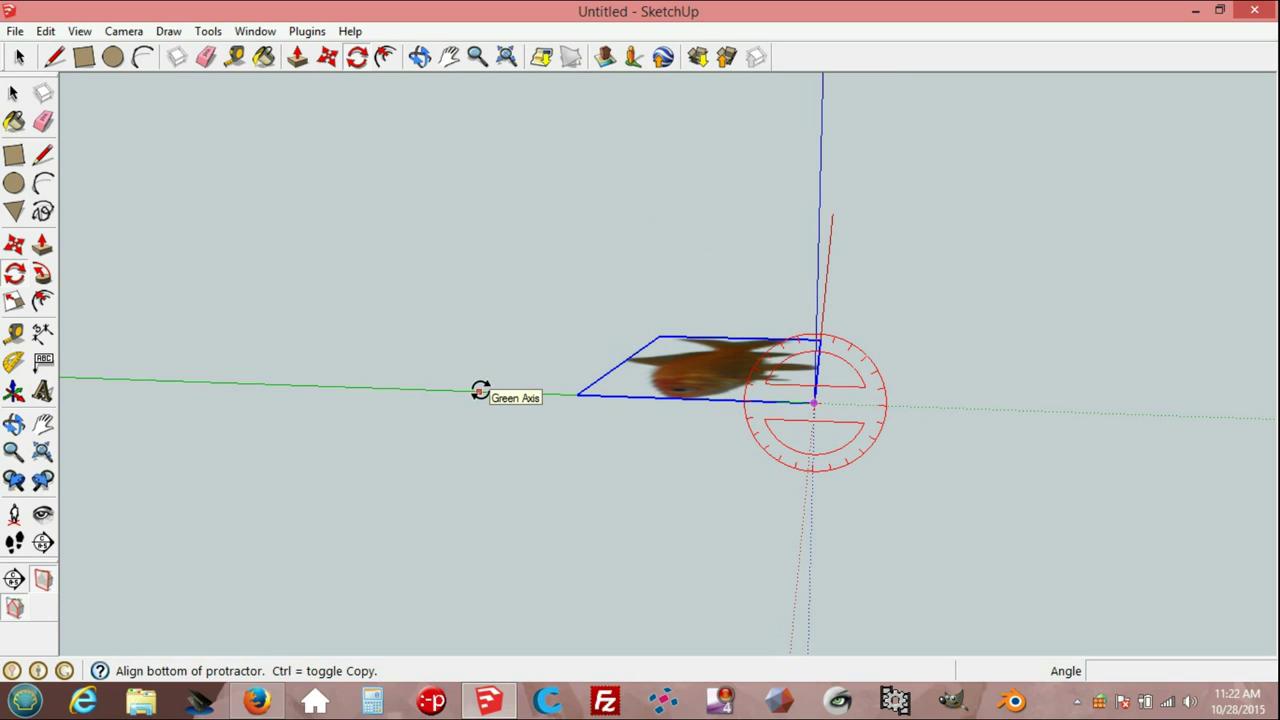
click(480, 391)
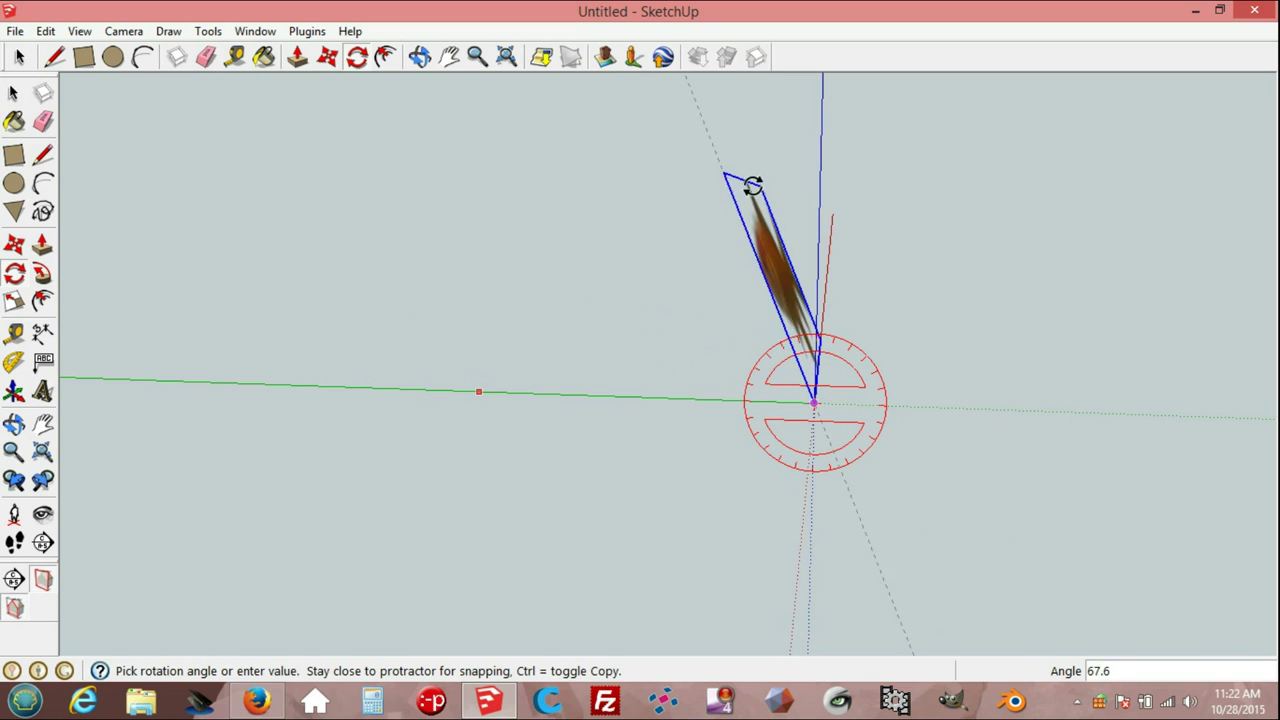
click(820, 145)
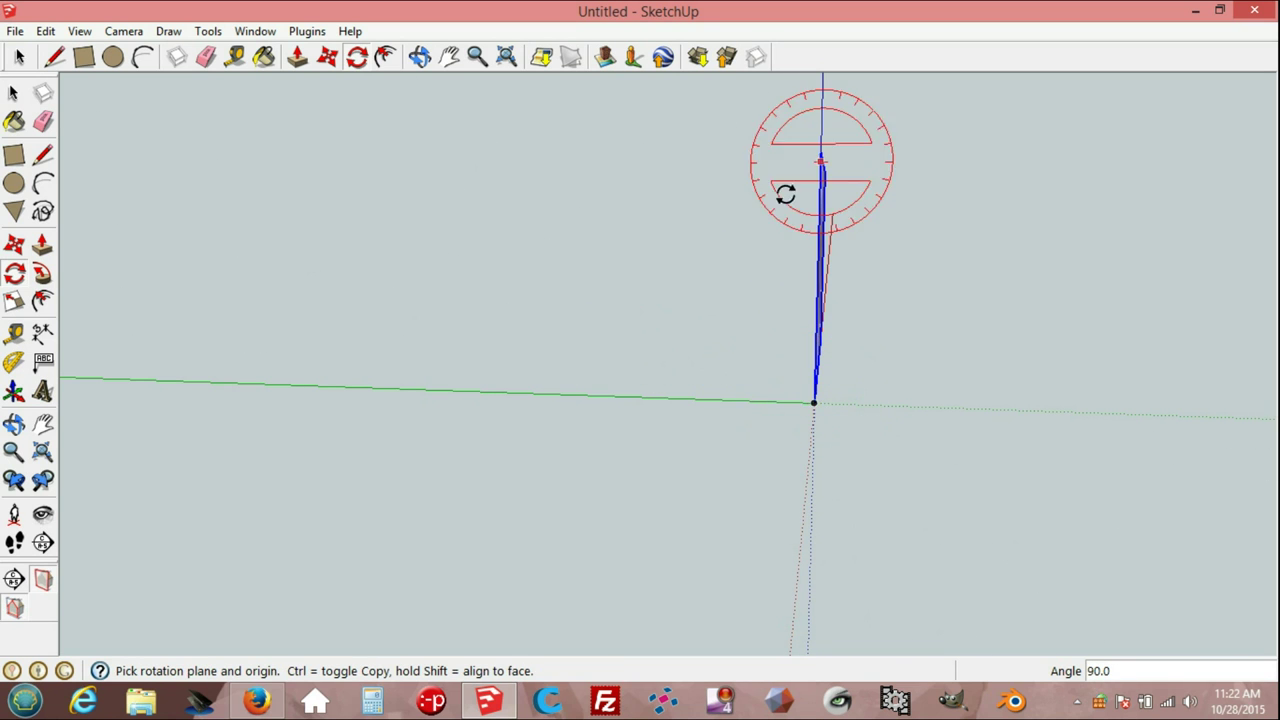
click(18, 57)
mouse_move(900, 457)
middle_down()
mouse_move(478, 437)
mouse_move(871, 394)
mouse_move(731, 491)
mouse_move(757, 497)
mouse_move(774, 459)
middle_up()
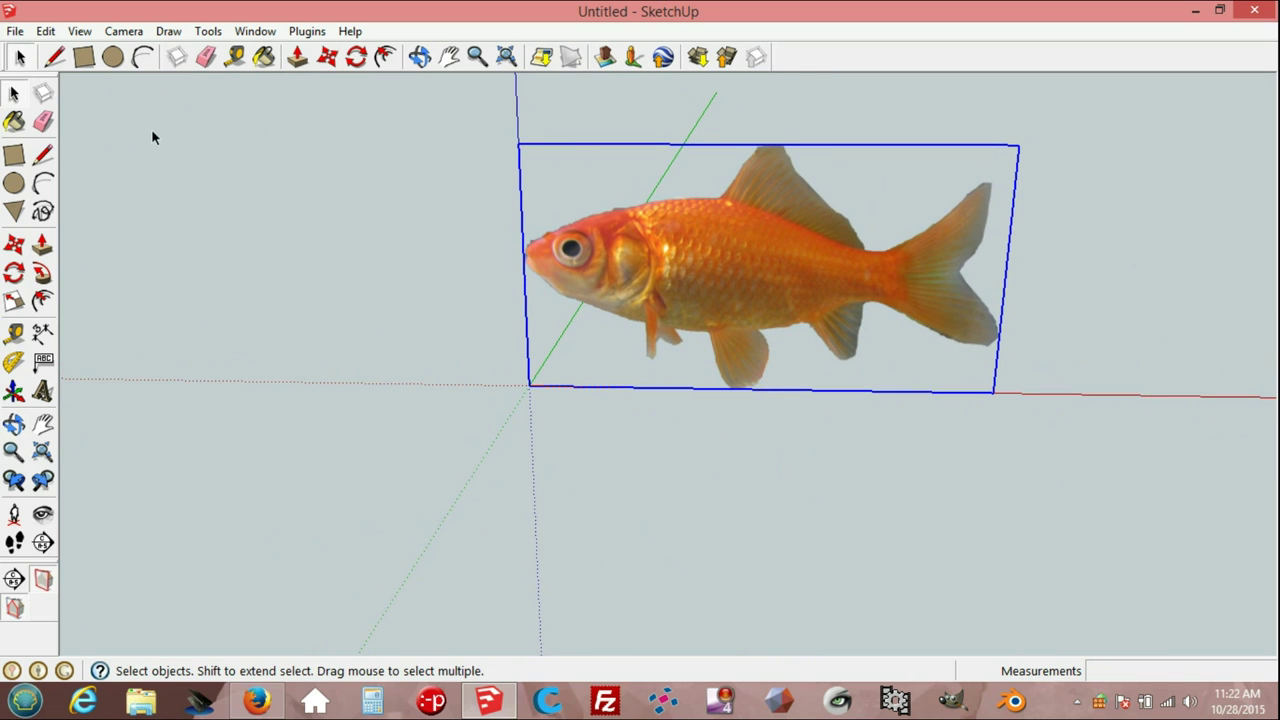
Create a 200 mm radius sphere and place it at the origin beside the image.
click(167, 31)
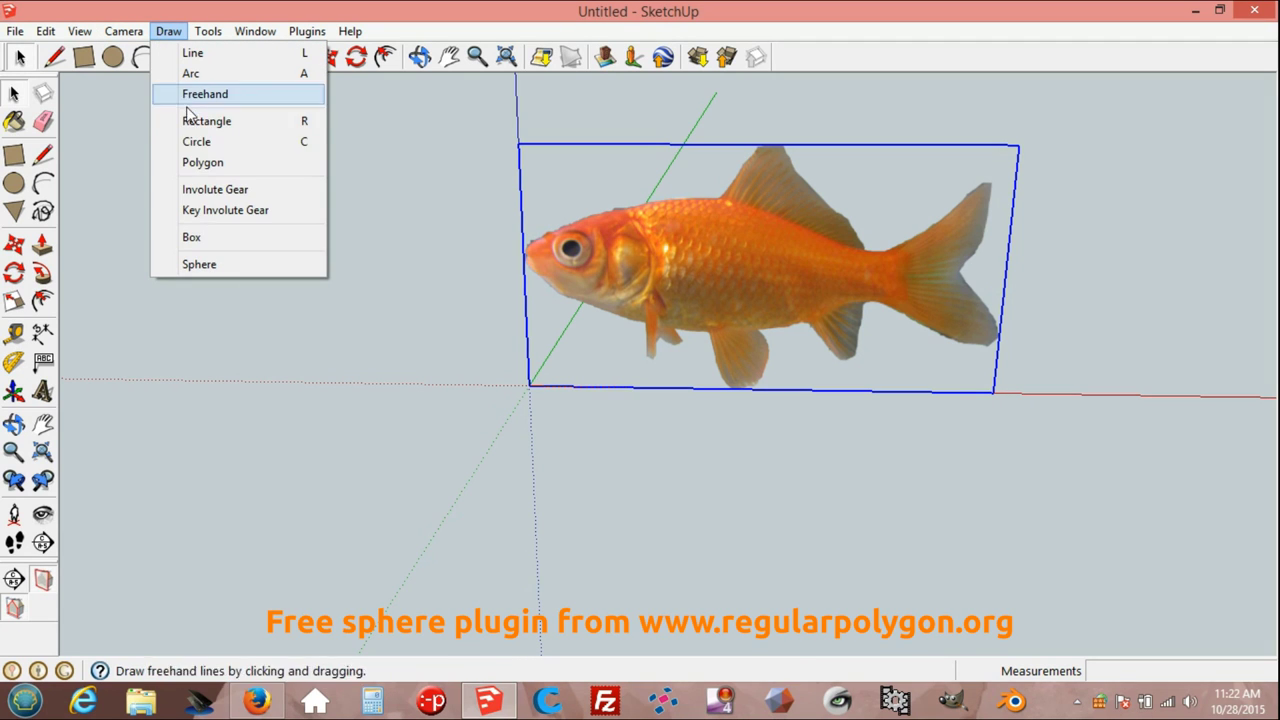
click(200, 264)
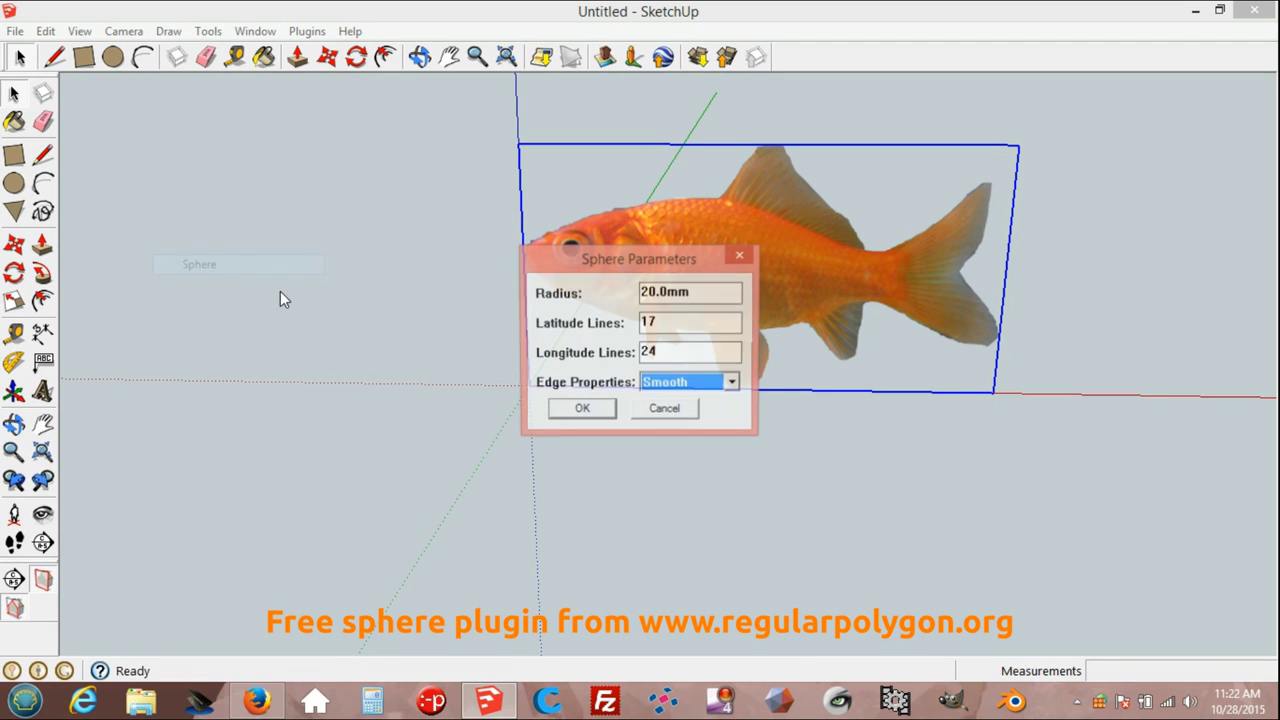
click(653, 291)
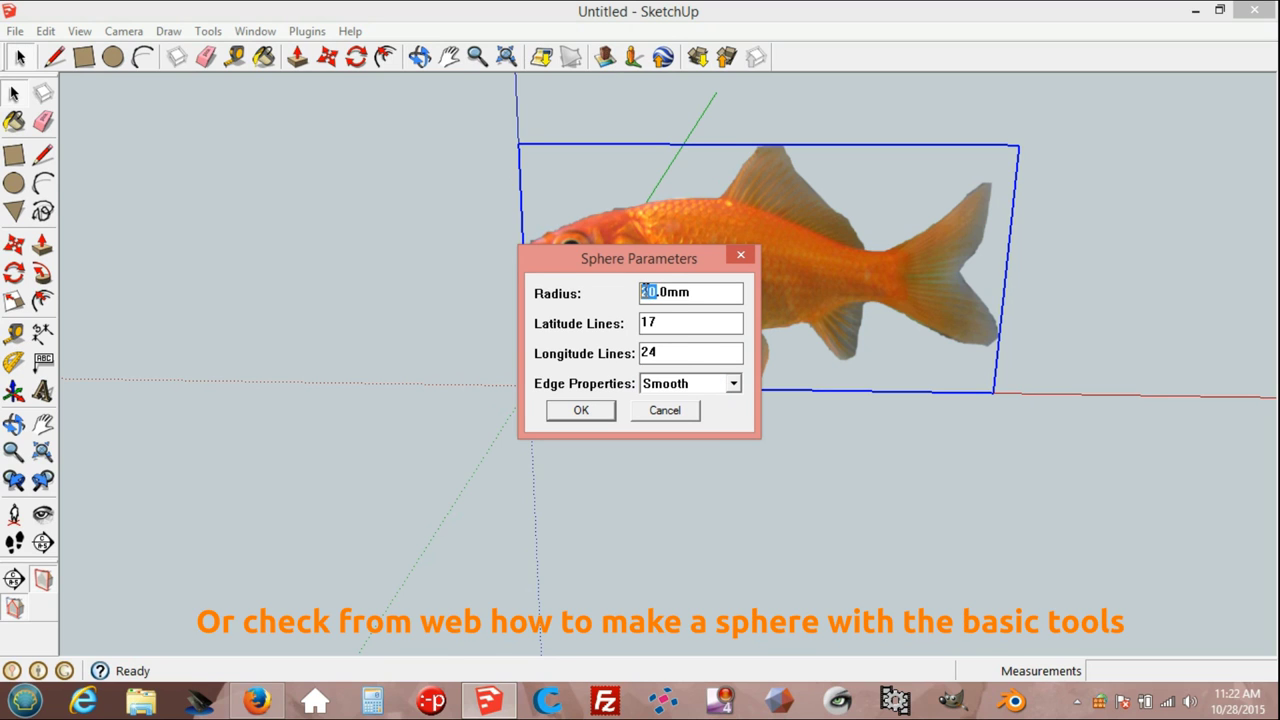
text(20)
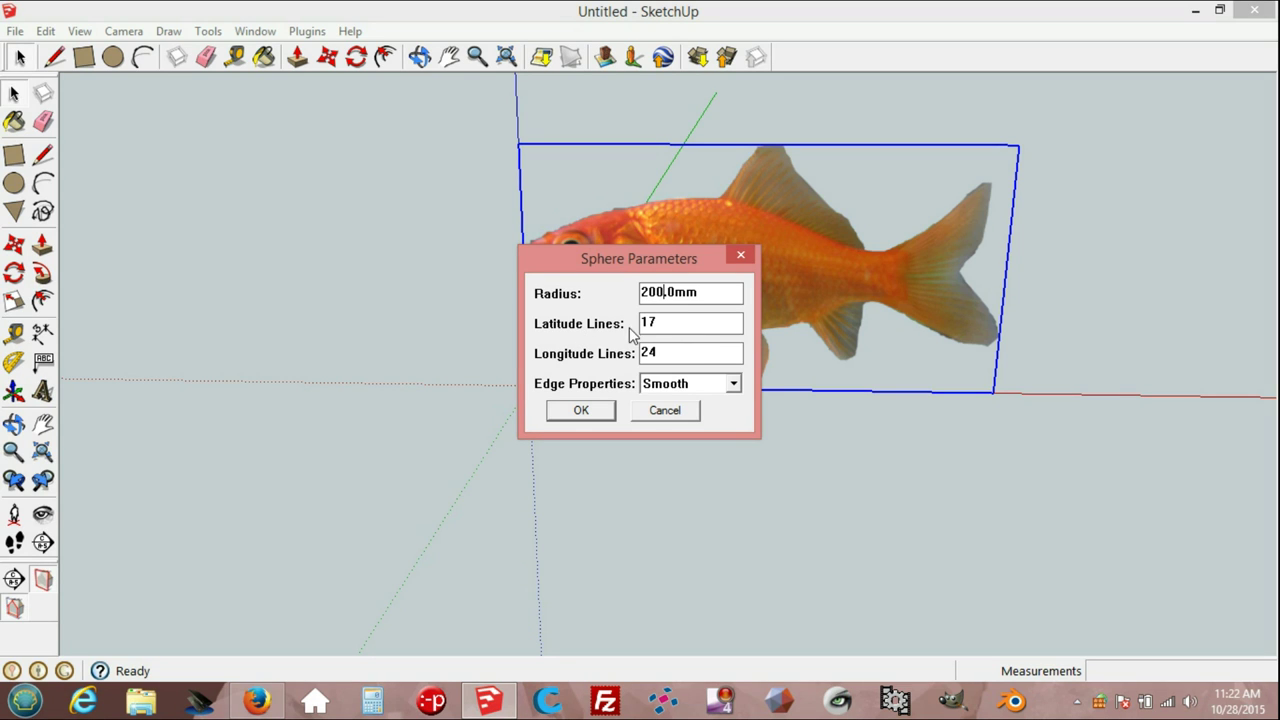
click(587, 415)
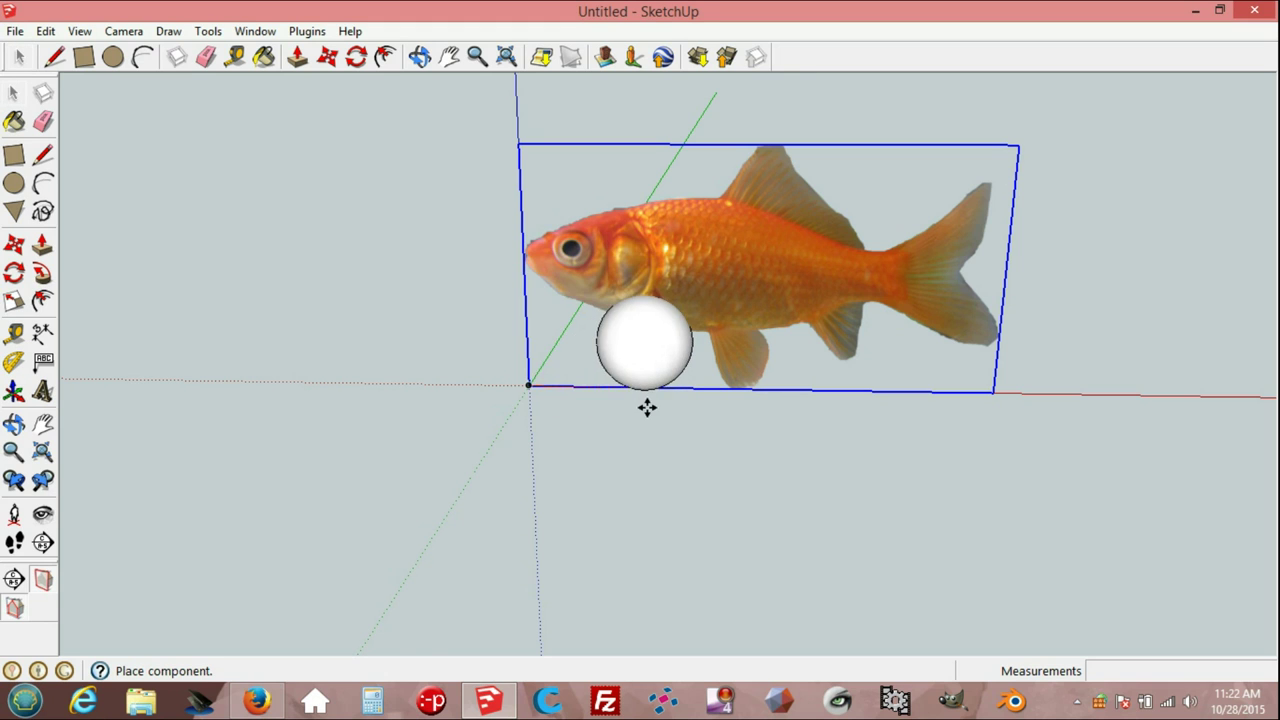
click(528, 390)
mouse_move(509, 409)
middle_down()
mouse_move(842, 430)
mouse_move(567, 392)
mouse_move(530, 355)
middle_up()
key(m)
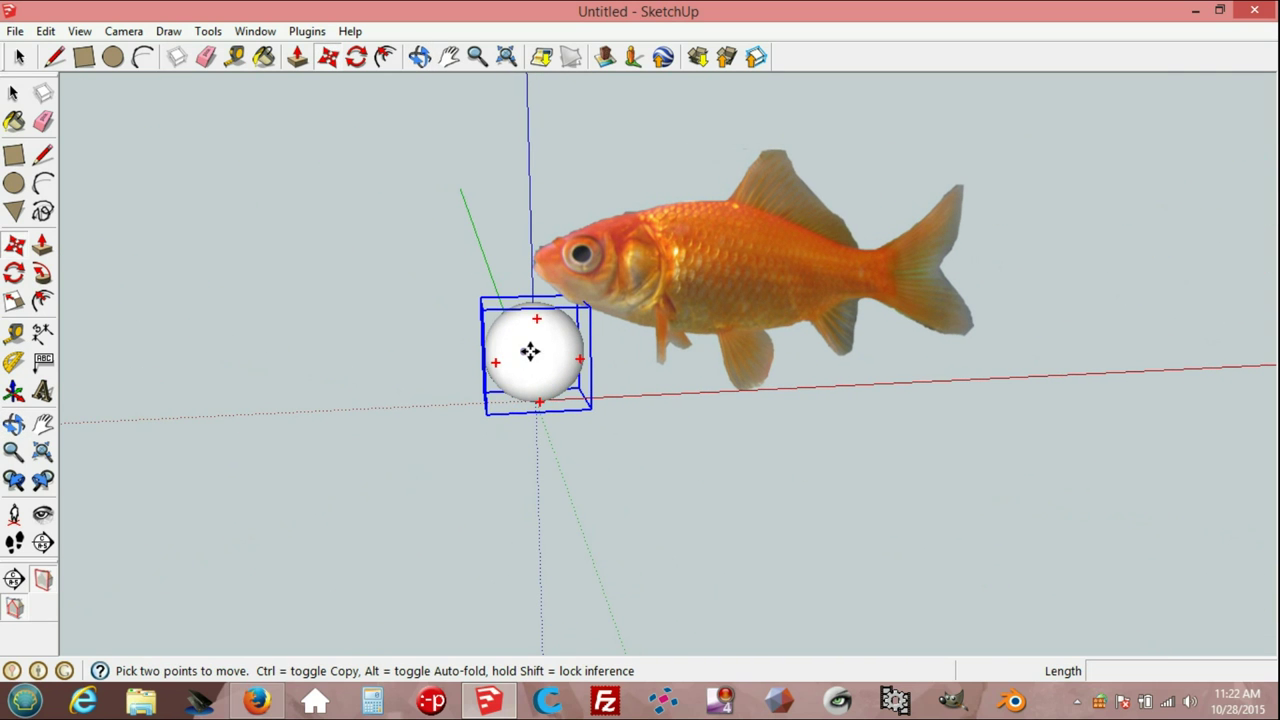
Turn on Hidden Geometry to show the sphere's mesh lines, looking toward the fish.
click(79, 31)
click(112, 98)
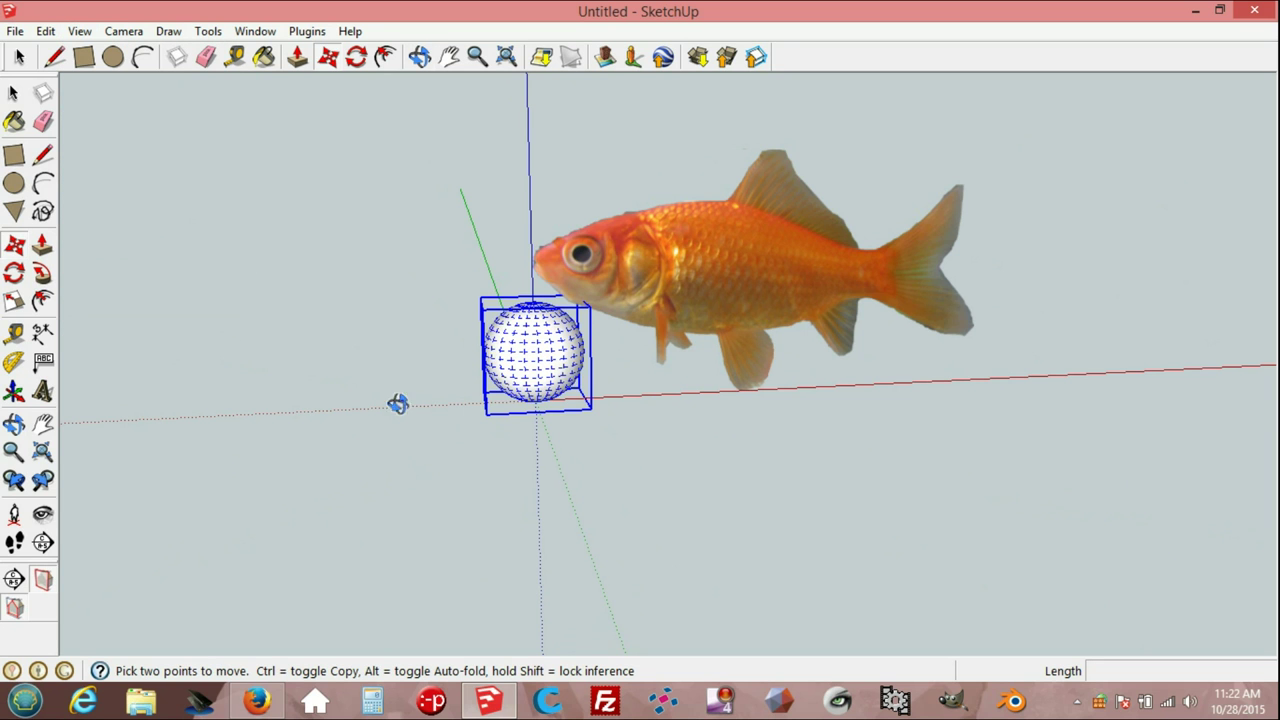
middle_drag(398, 403, 385, 367)
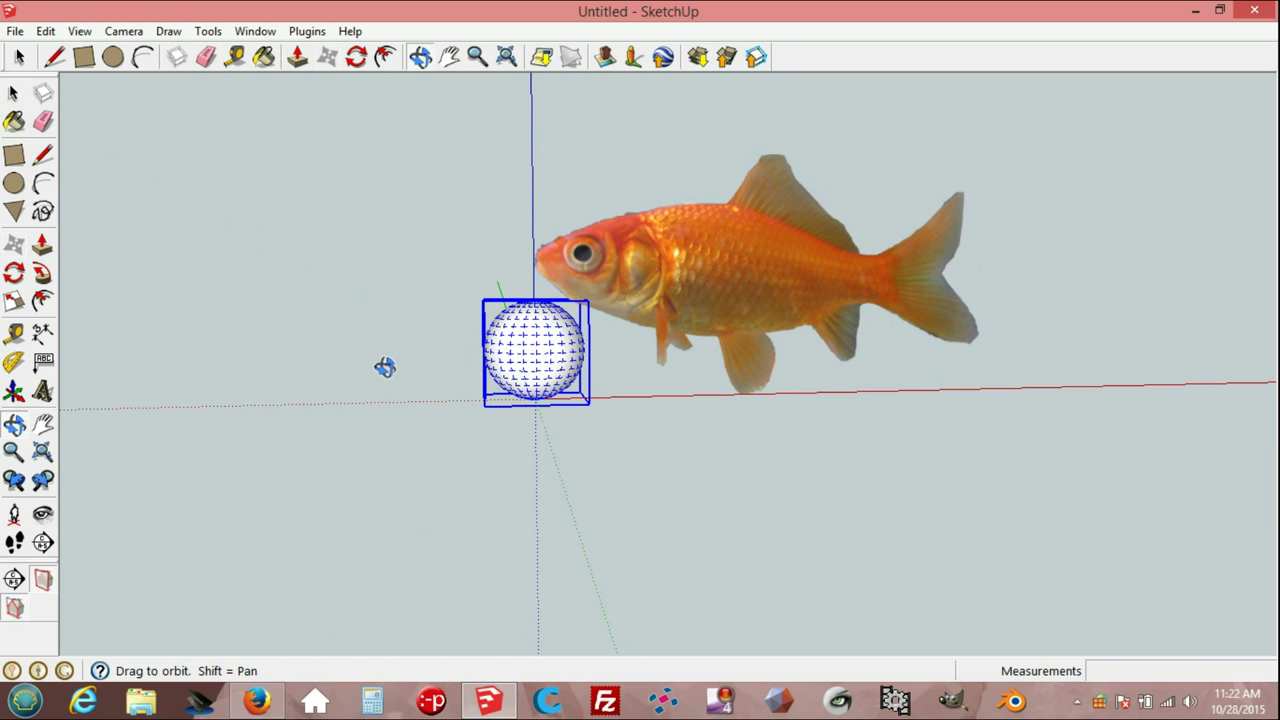
middle_drag(489, 480, 505, 415)
Rotate the sphere 90° about its centre using the red axis as baseline.
click(327, 56)
click(356, 56)
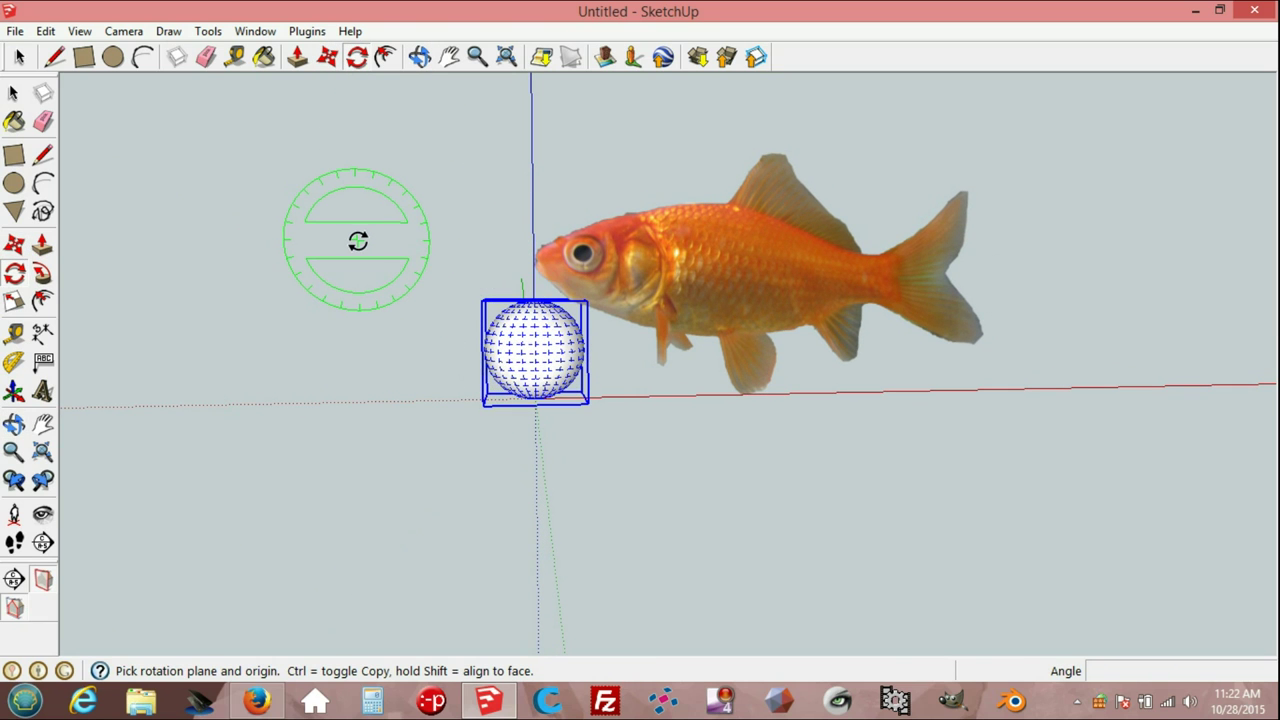
click(535, 351)
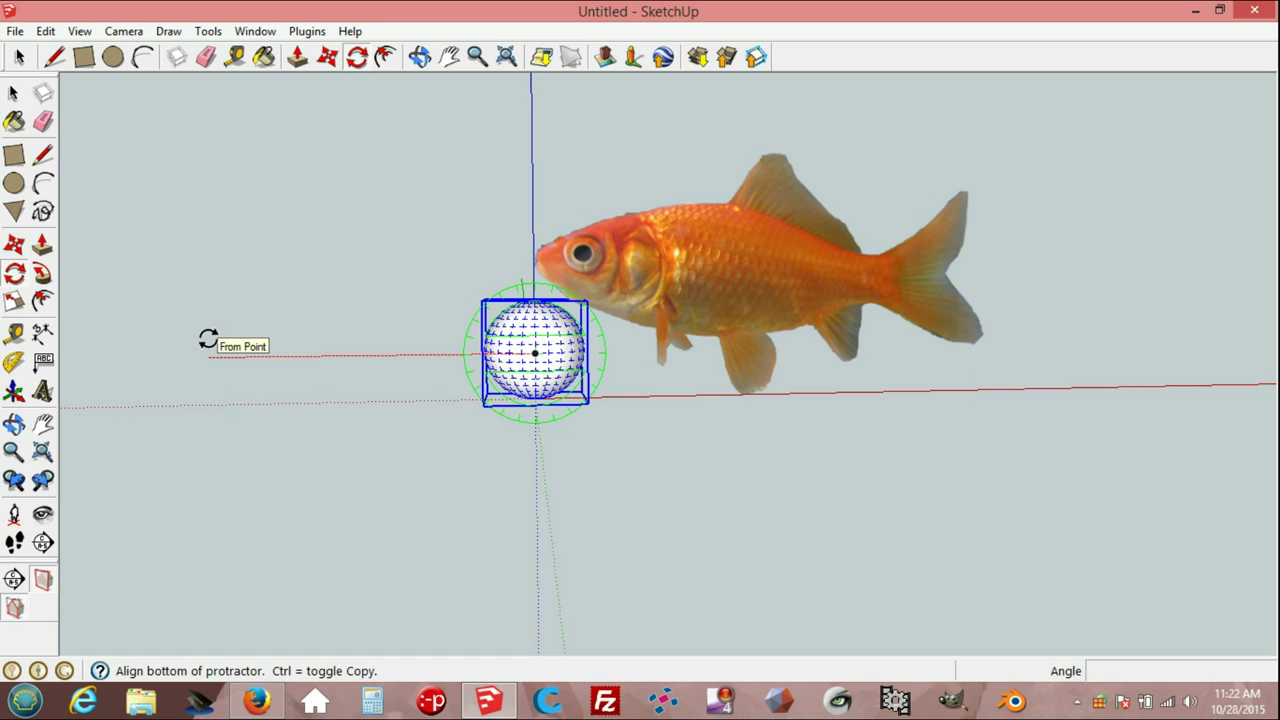
click(208, 340)
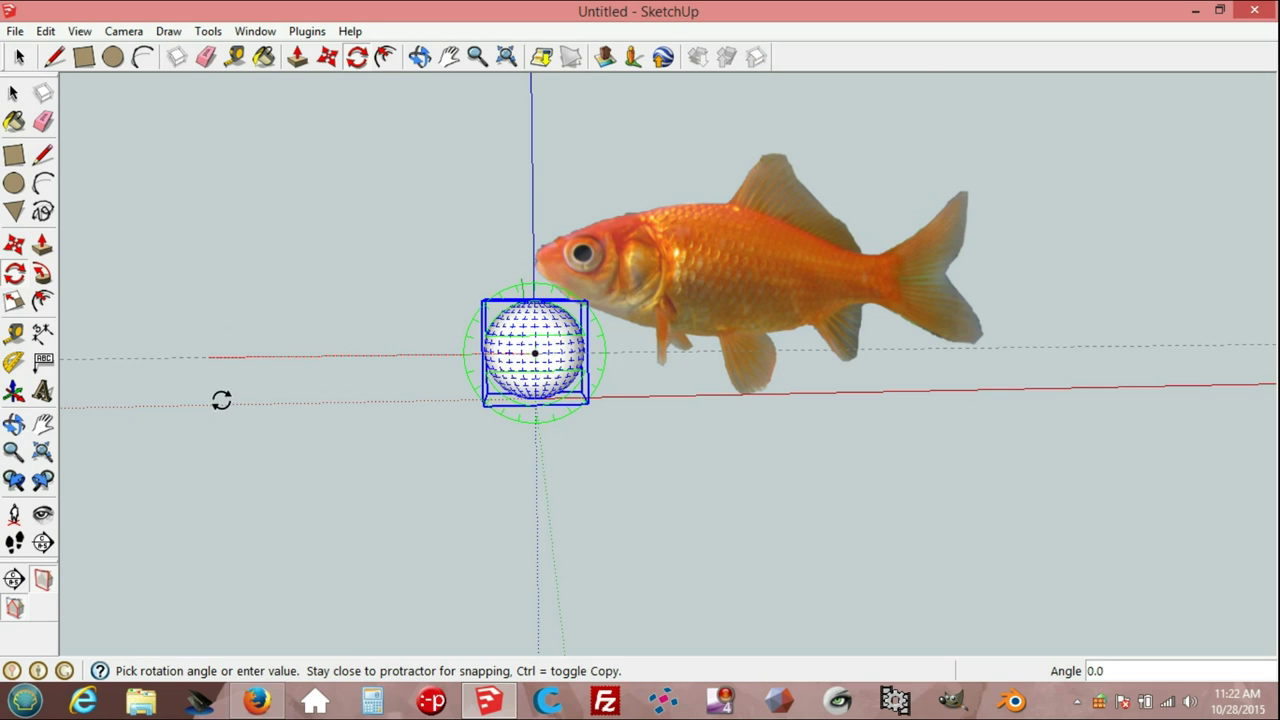
click(534, 544)
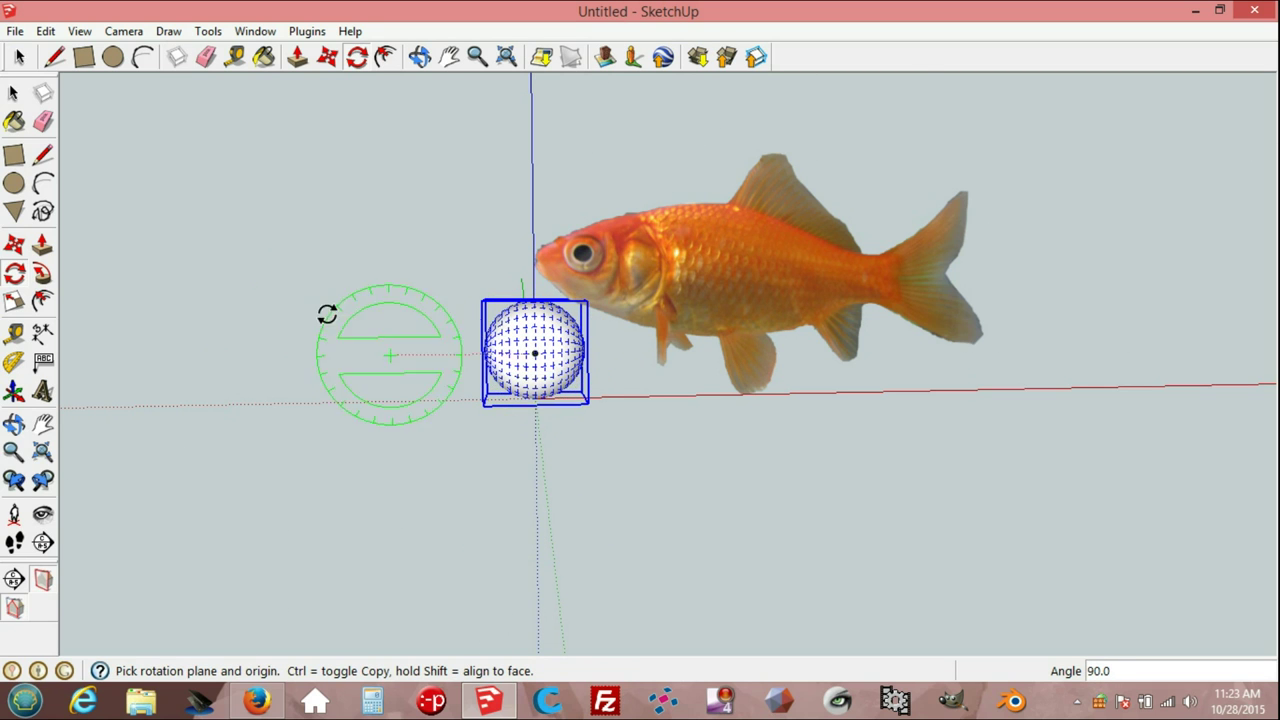
click(330, 60)
mouse_move(523, 350)
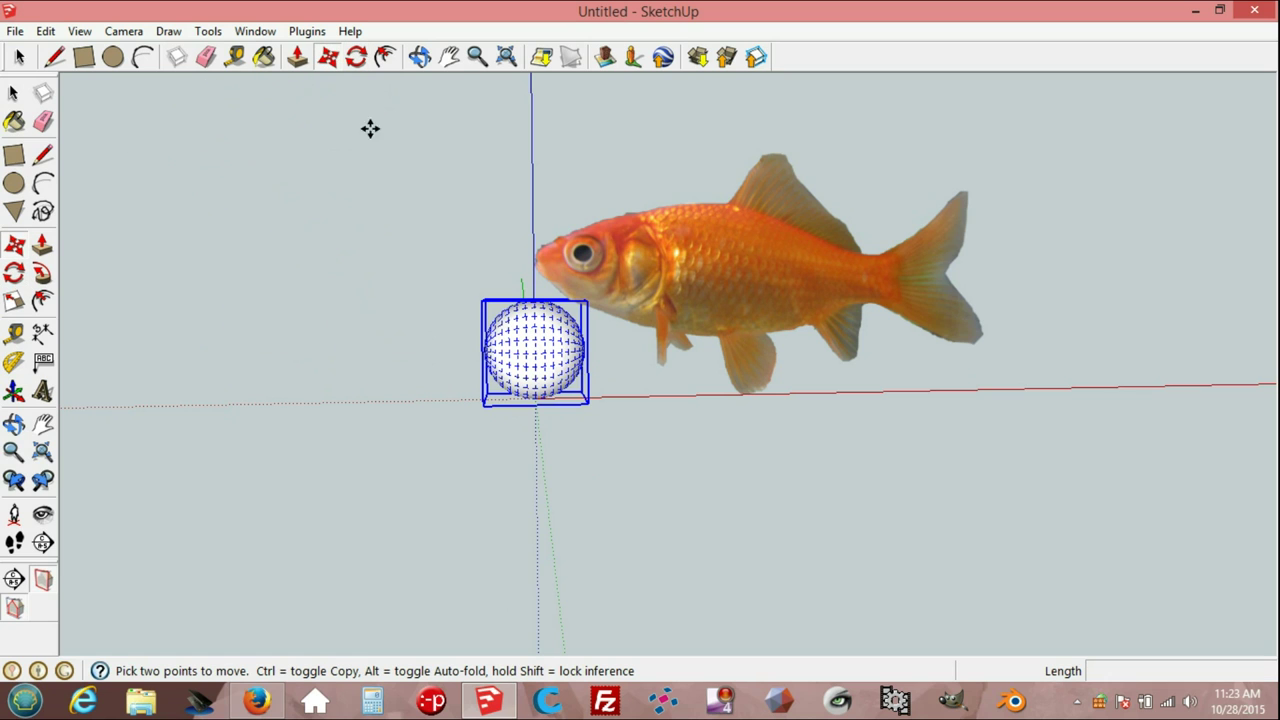
Raise the sphere 350 mm along the blue axis.
click(522, 350)
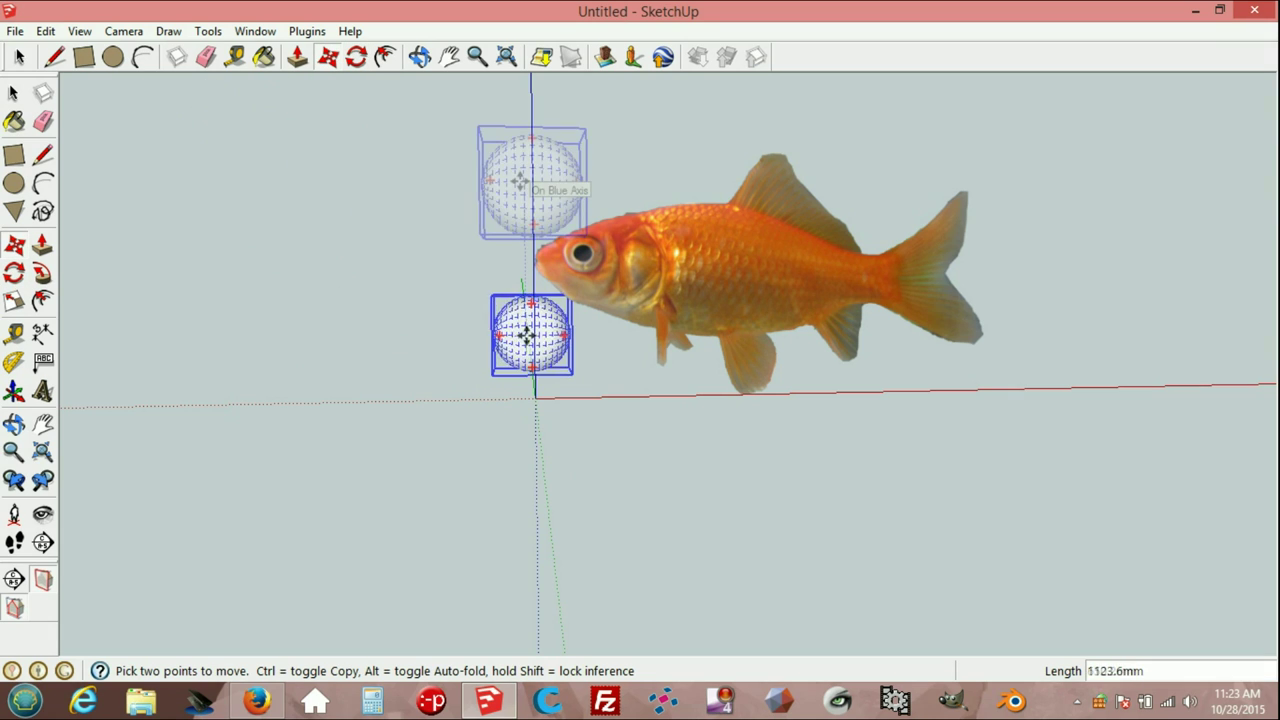
click(519, 180)
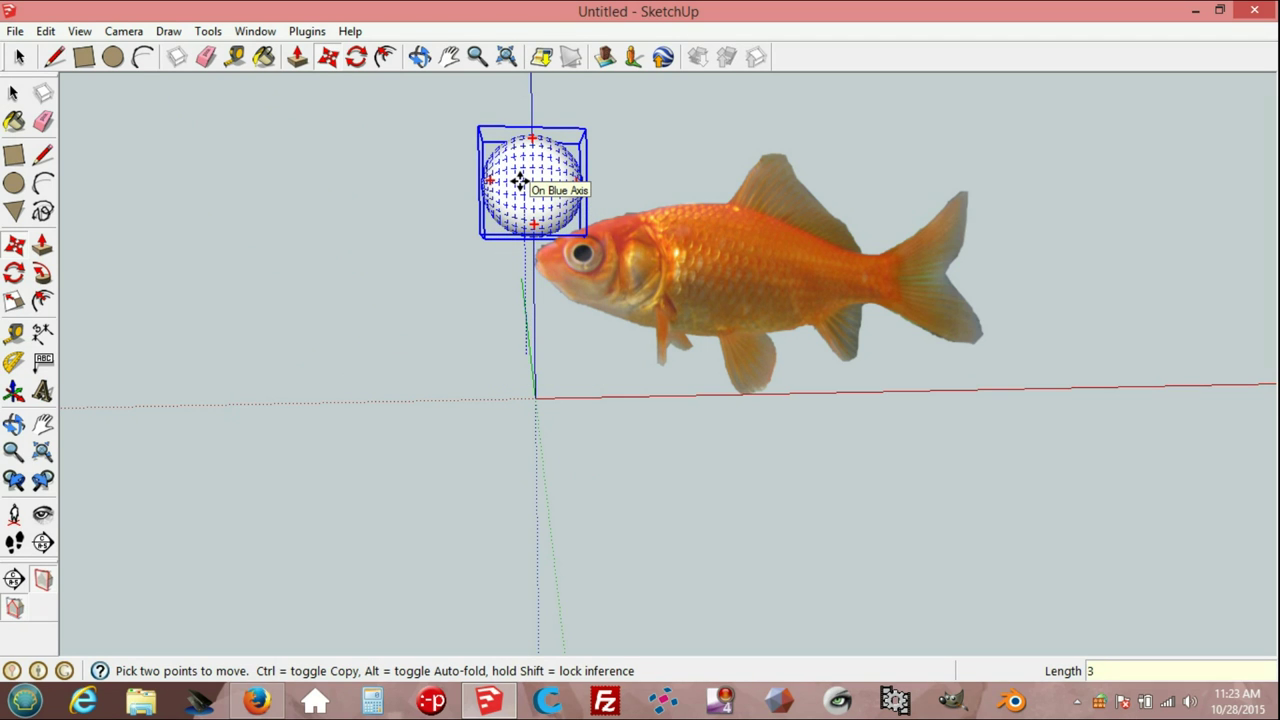
text(50)
key(Return)
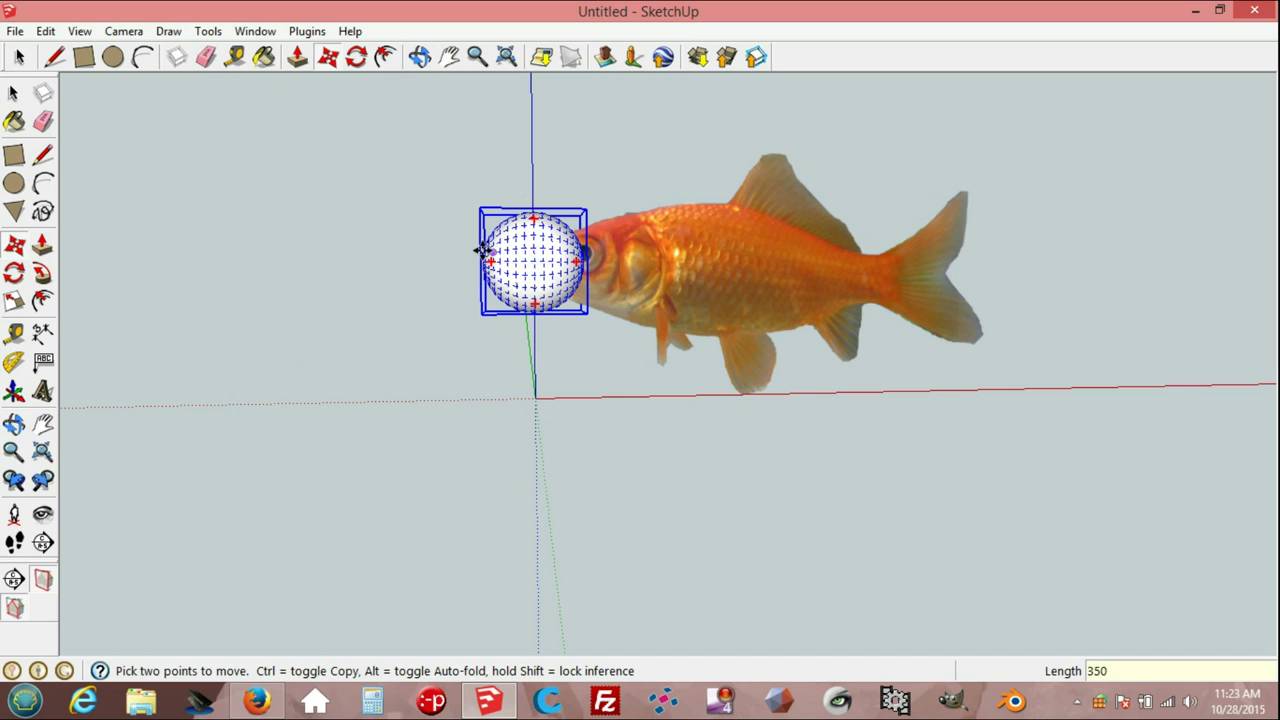
Shift the sphere 700 mm along the red axis into the fish body.
click(533, 260)
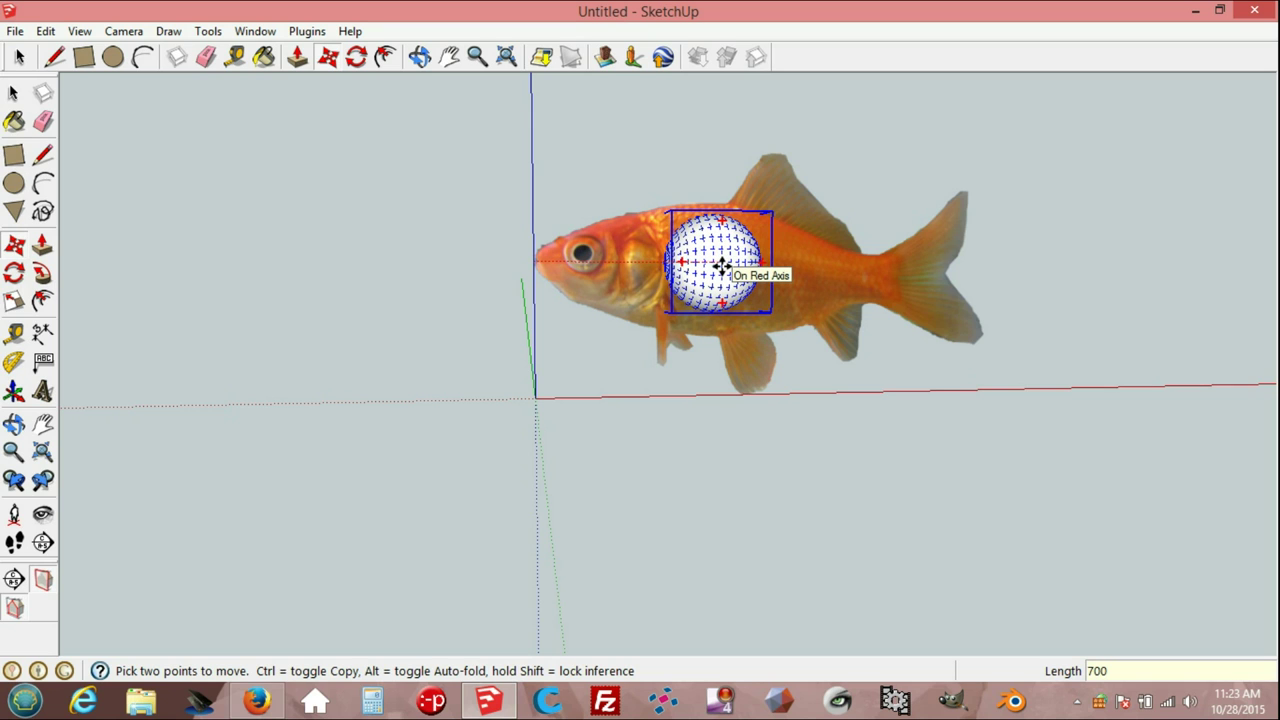
key(Return)
mouse_move(514, 337)
middle_down()
mouse_move(783, 348)
mouse_move(988, 380)
mouse_move(974, 403)
mouse_move(623, 397)
mouse_move(781, 318)
mouse_move(786, 343)
mouse_move(737, 274)
mouse_move(714, 280)
middle_up()
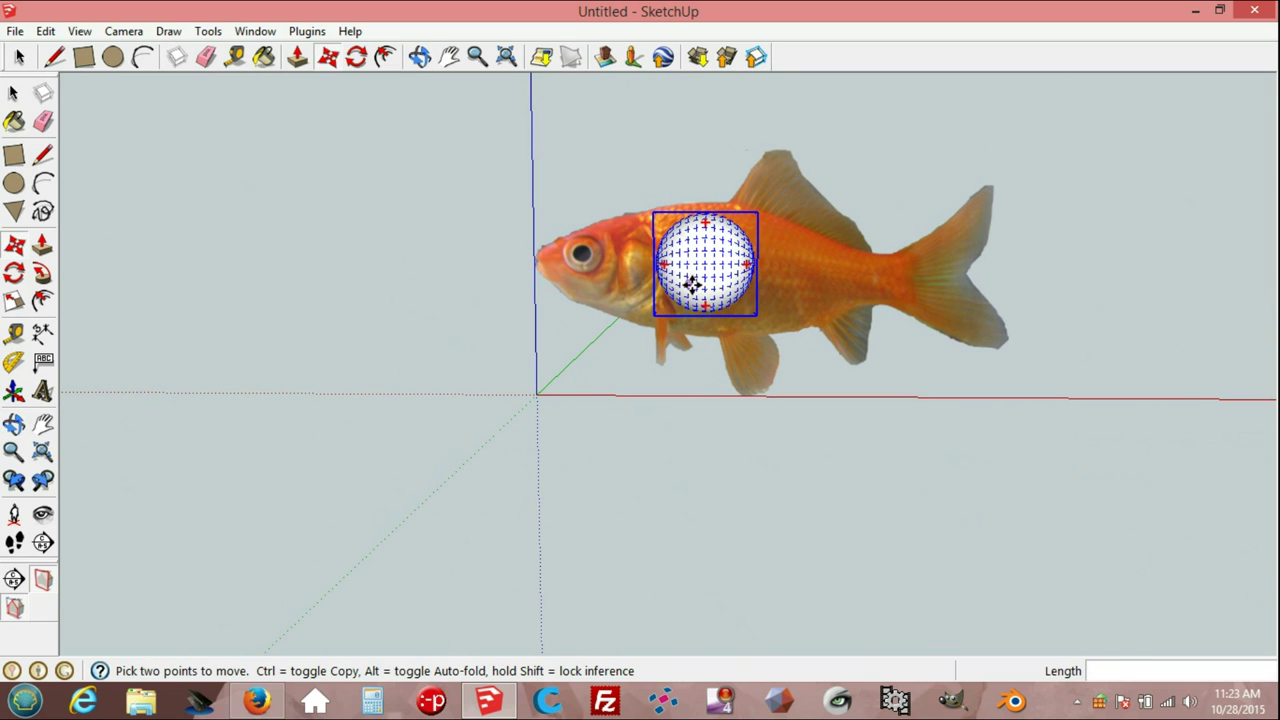
key(s)
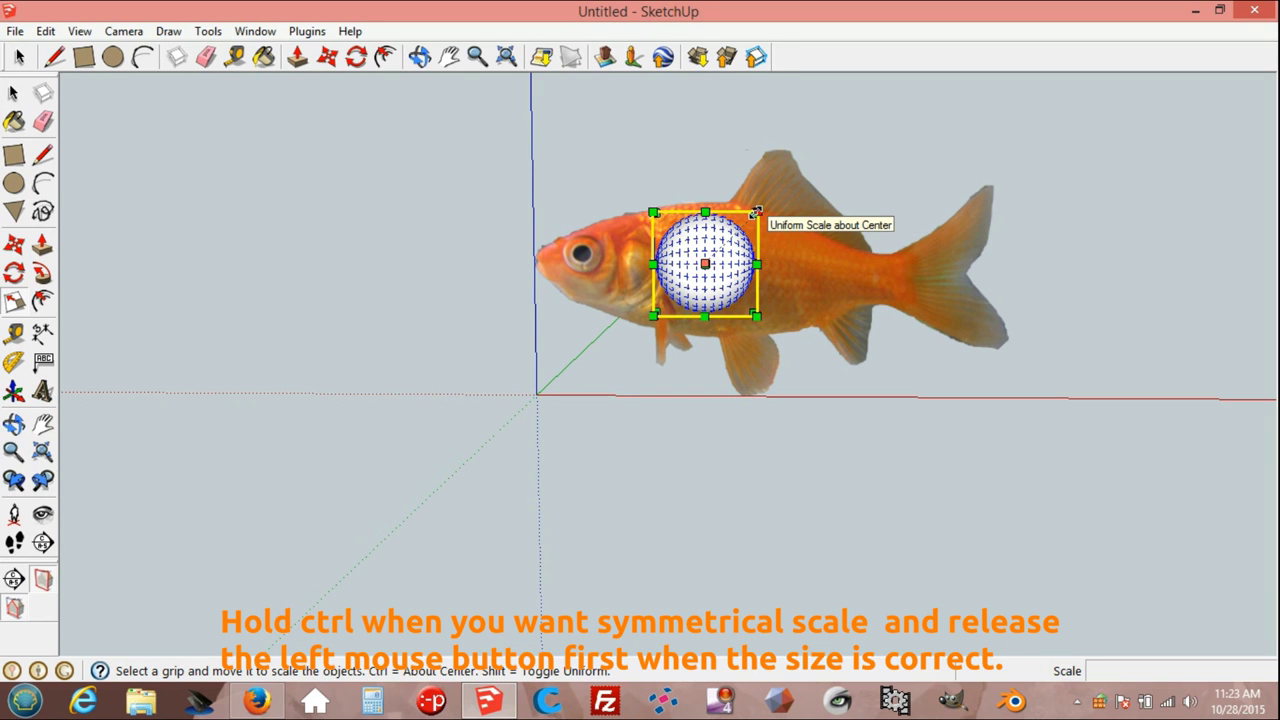
Scale the sphere uniformly about its centre to 1.20.
ctrl+drag(755, 212, 780, 207)
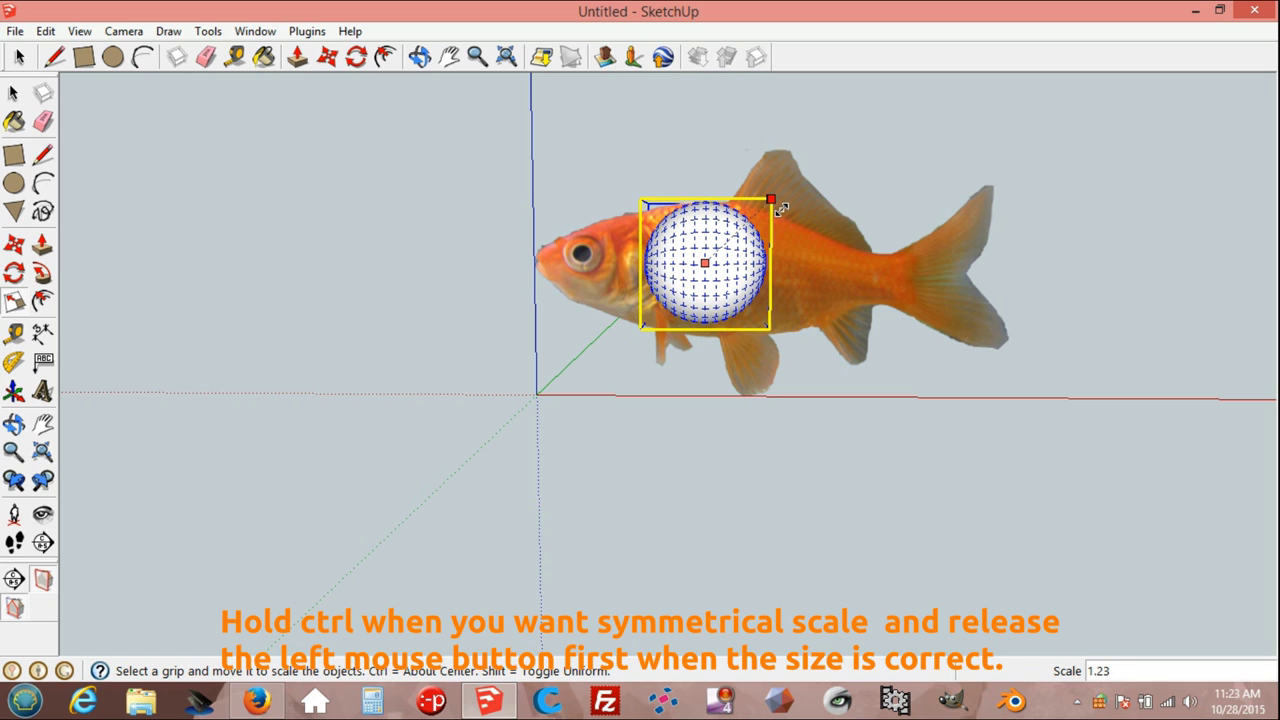
ctrl+drag(781, 208, 779, 206)
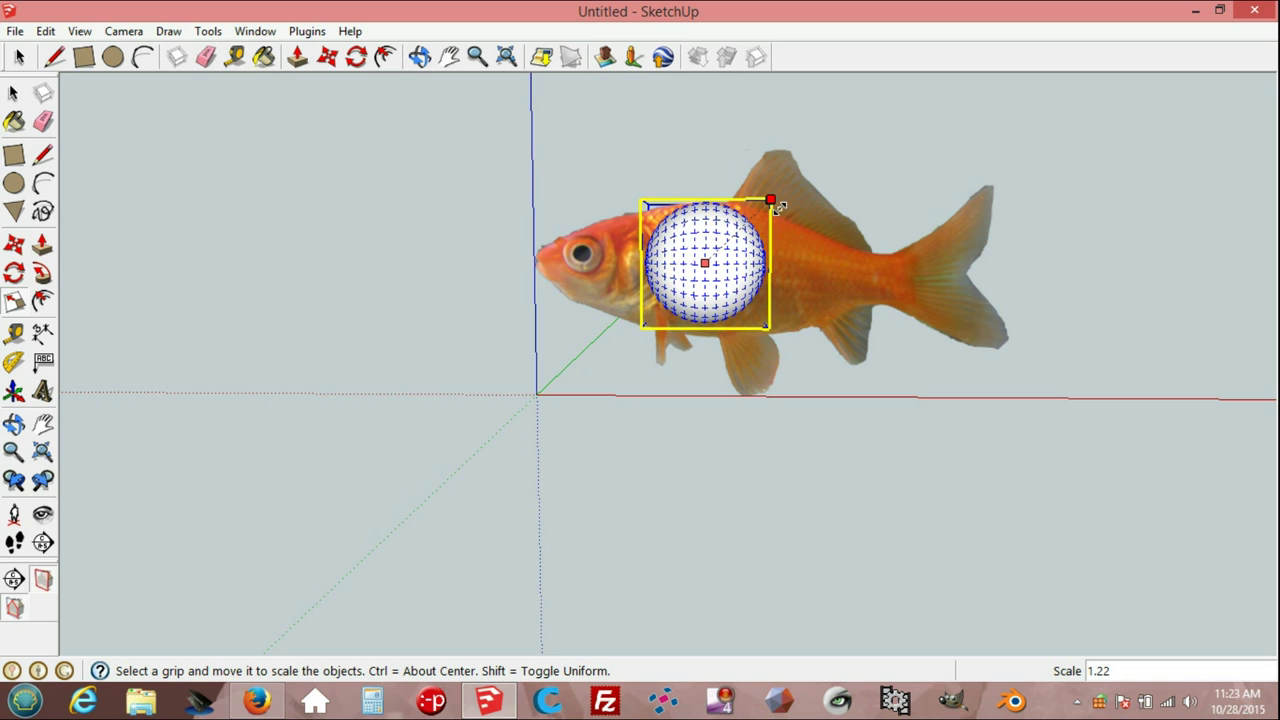
ctrl+drag(779, 207, 778, 207)
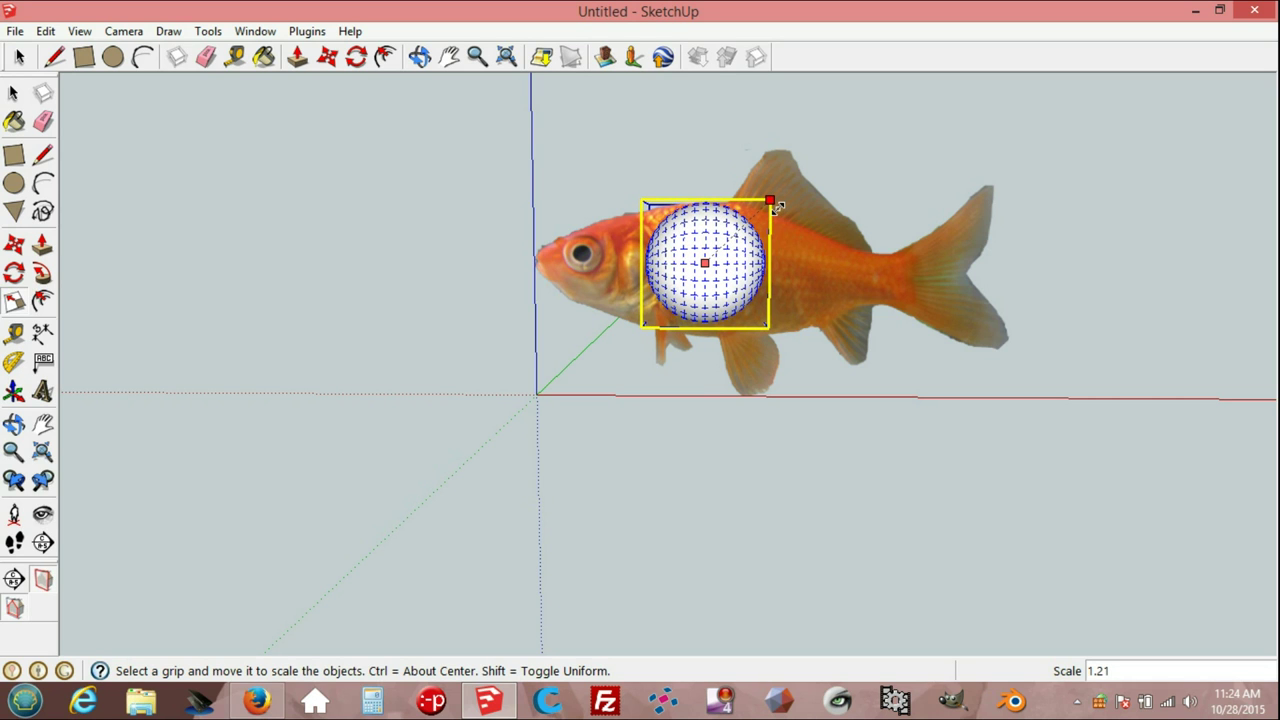
ctrl+drag(778, 207, 777, 207)
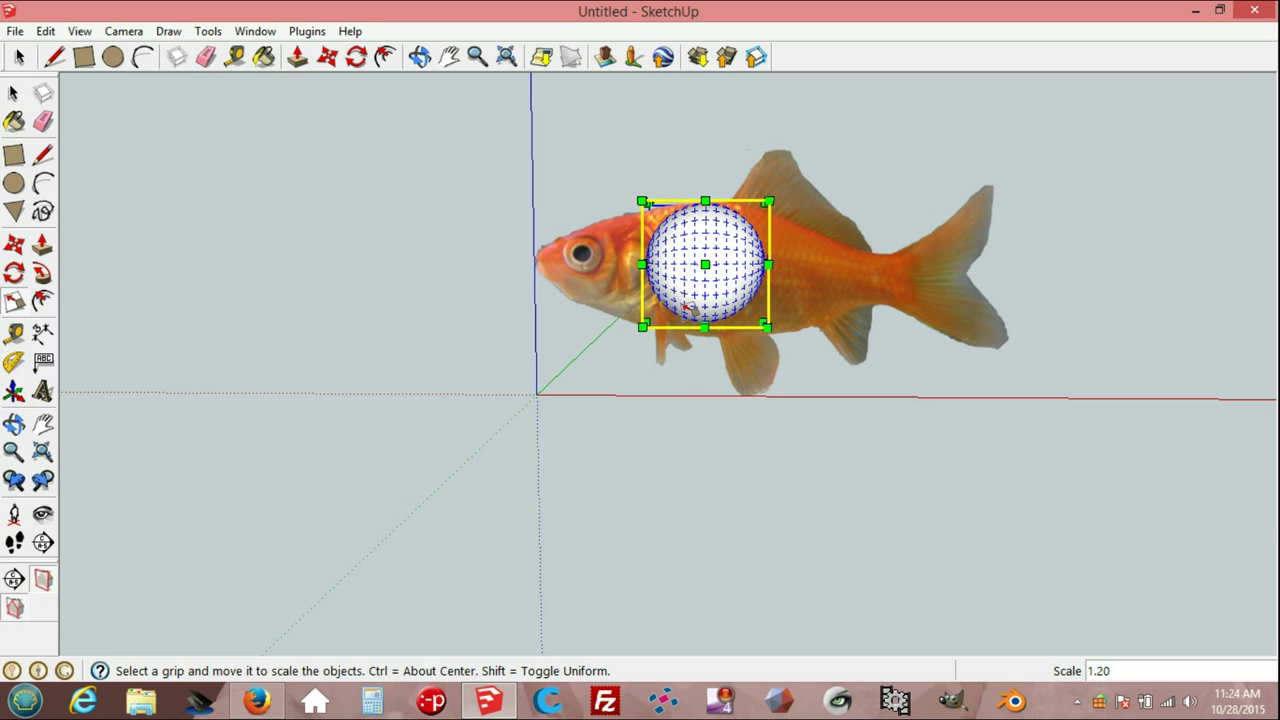
Move the sphere 20 mm up the blue axis.
click(327, 56)
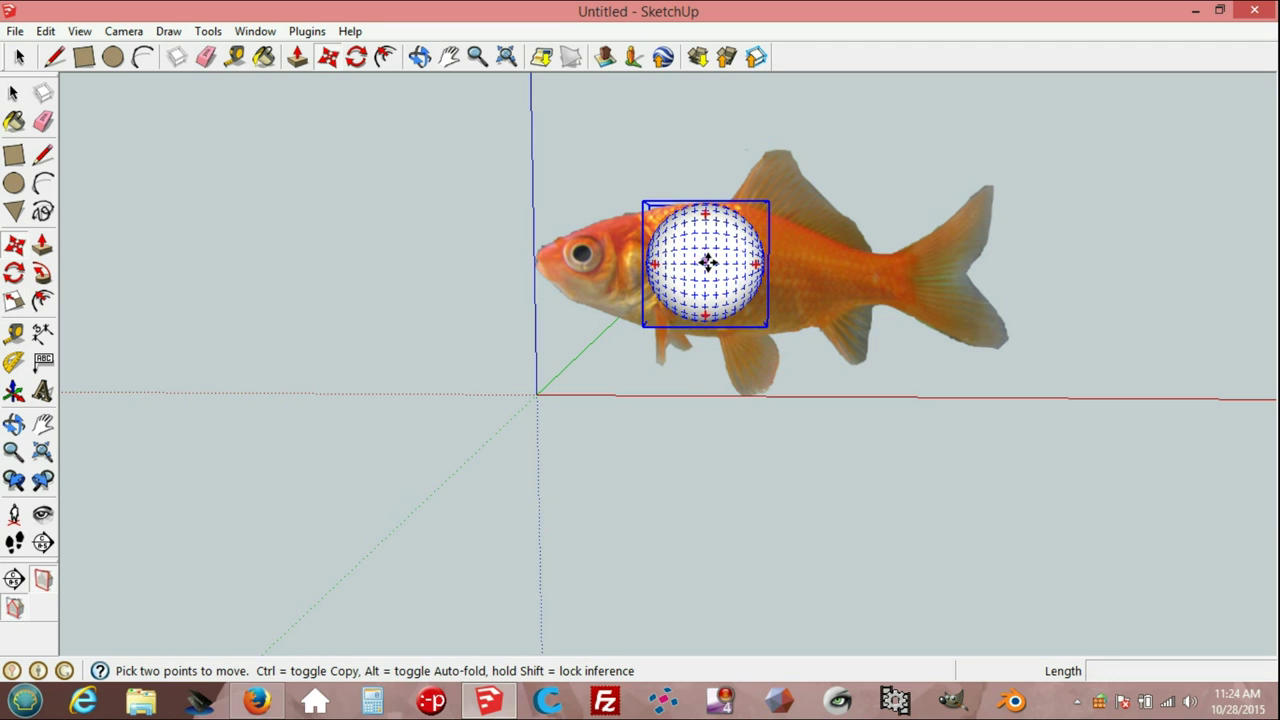
click(707, 265)
text(20)
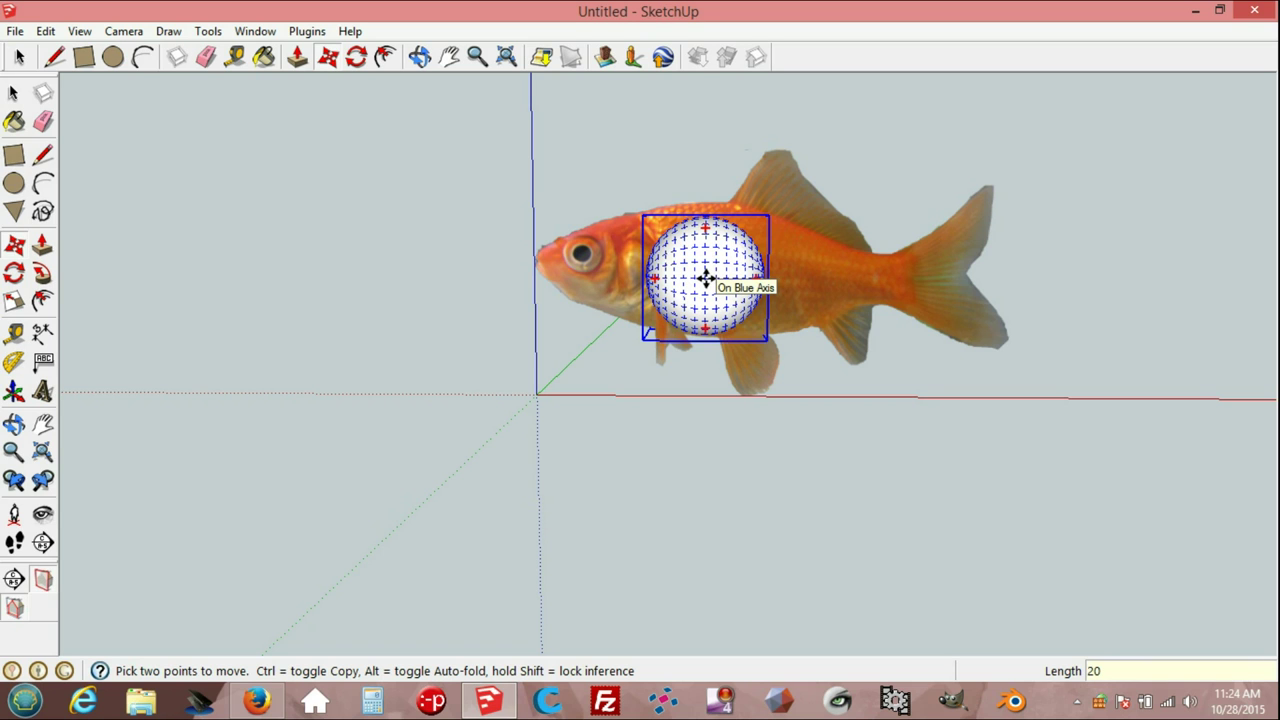
key(Return)
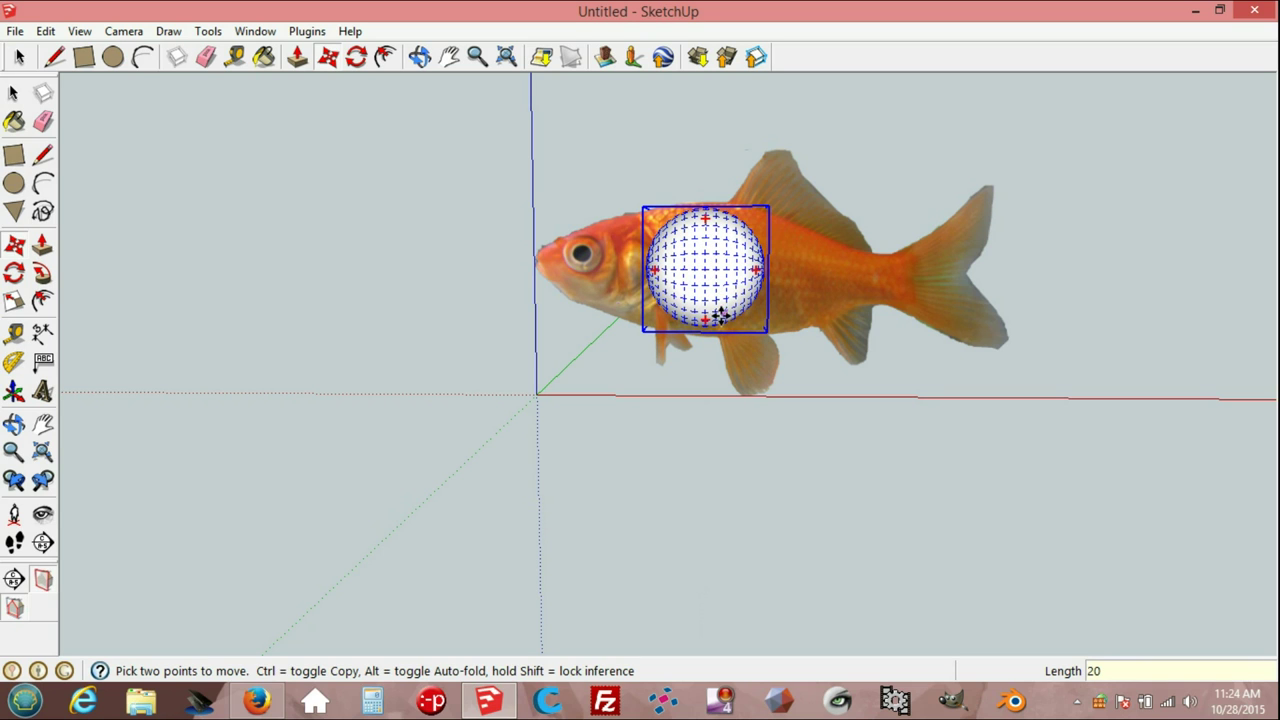
Stretch the sphere along the blue axis to about 2.88 scale.
key(s)
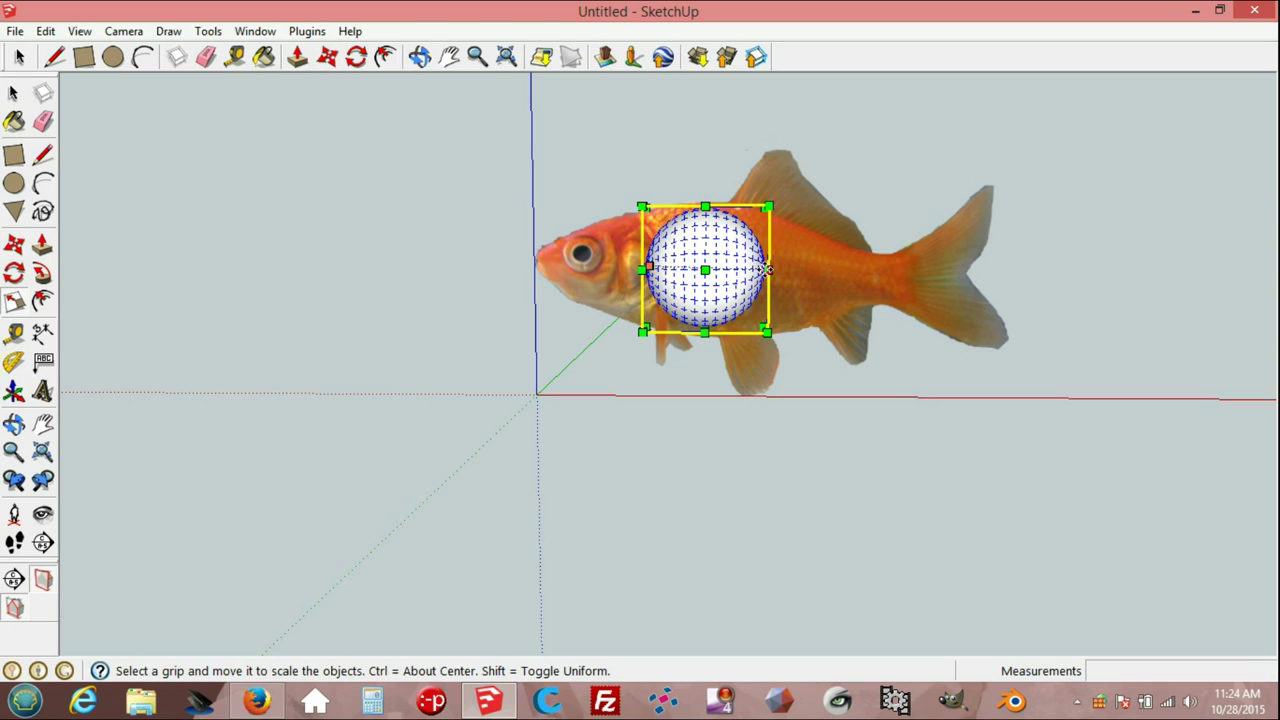
mouse_move(854, 296)
middle_down()
mouse_move(800, 409)
mouse_move(815, 407)
middle_up()
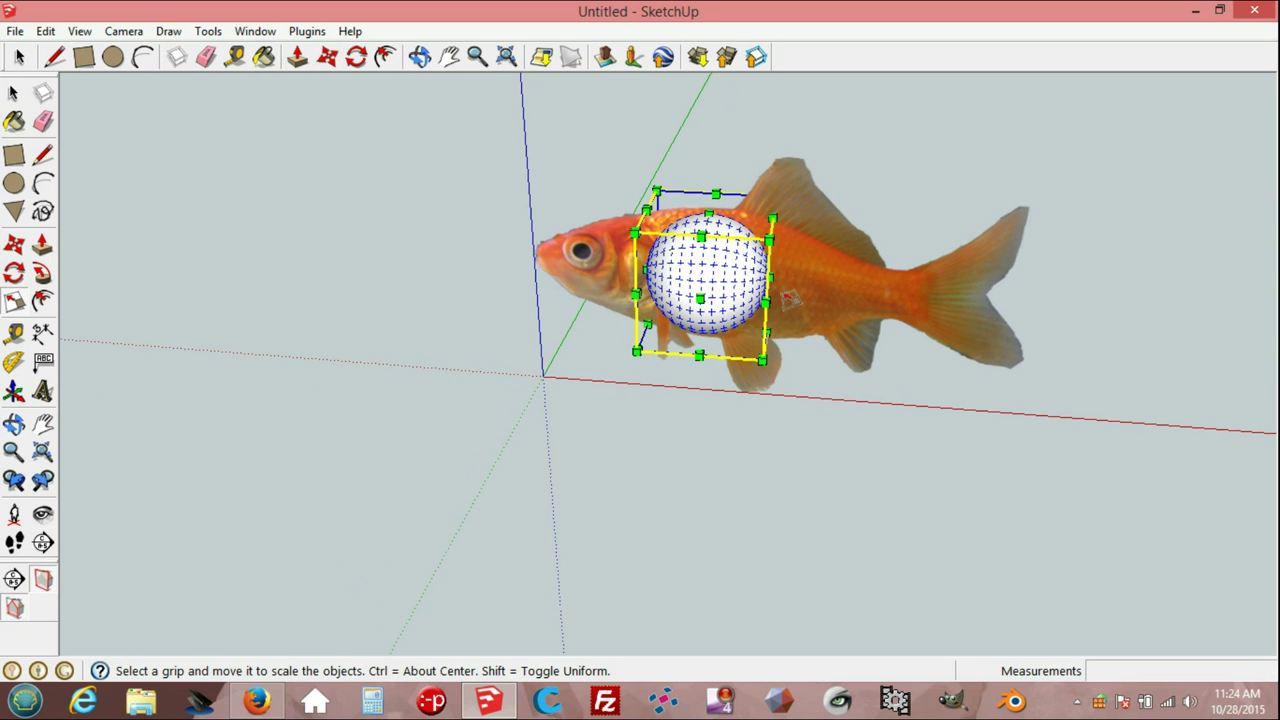
mouse_move(775, 282)
mouse_down()
mouse_move(838, 290)
mouse_move(885, 321)
mouse_up()
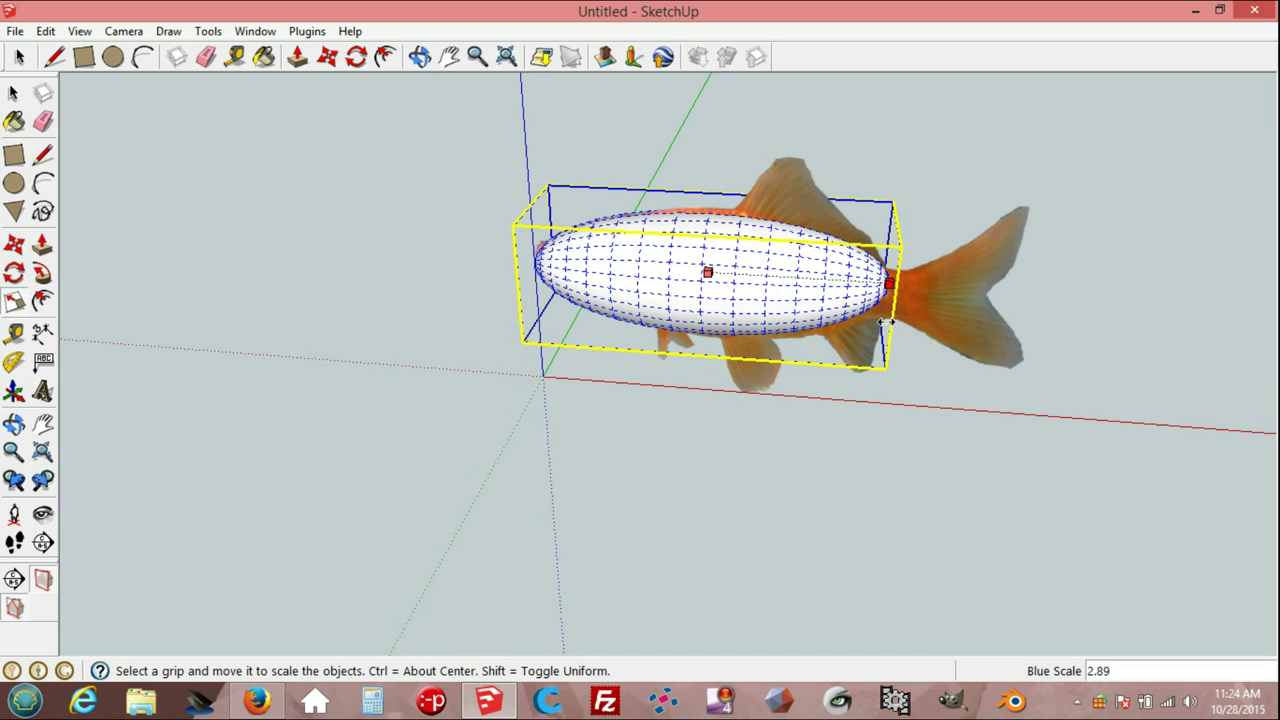
drag(885, 321, 886, 324)
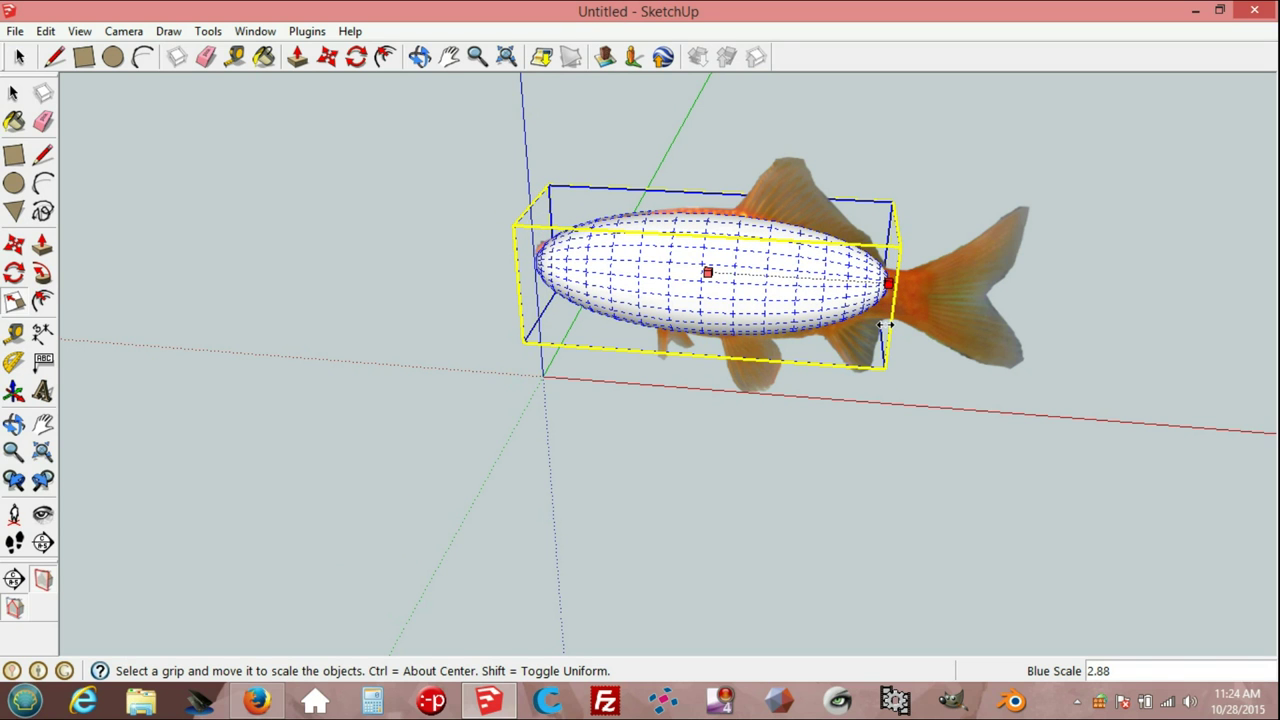
drag(885, 324, 886, 328)
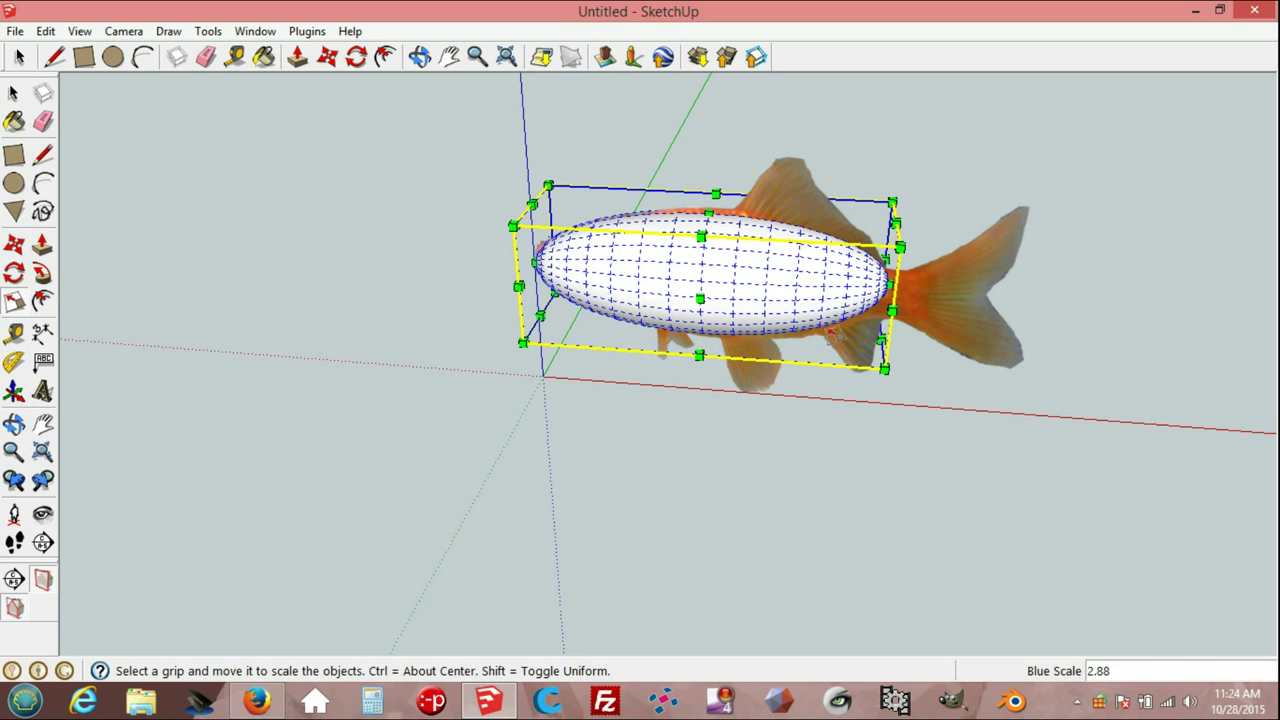
From a front view, squash the ellipsoid to 0.50 along the green axis.
mouse_move(737, 414)
middle_down()
mouse_move(771, 251)
mouse_move(836, 264)
middle_up()
mouse_move(836, 264)
mouse_down()
mouse_move(909, 240)
mouse_move(852, 241)
mouse_up()
middle_drag(852, 241, 912, 230)
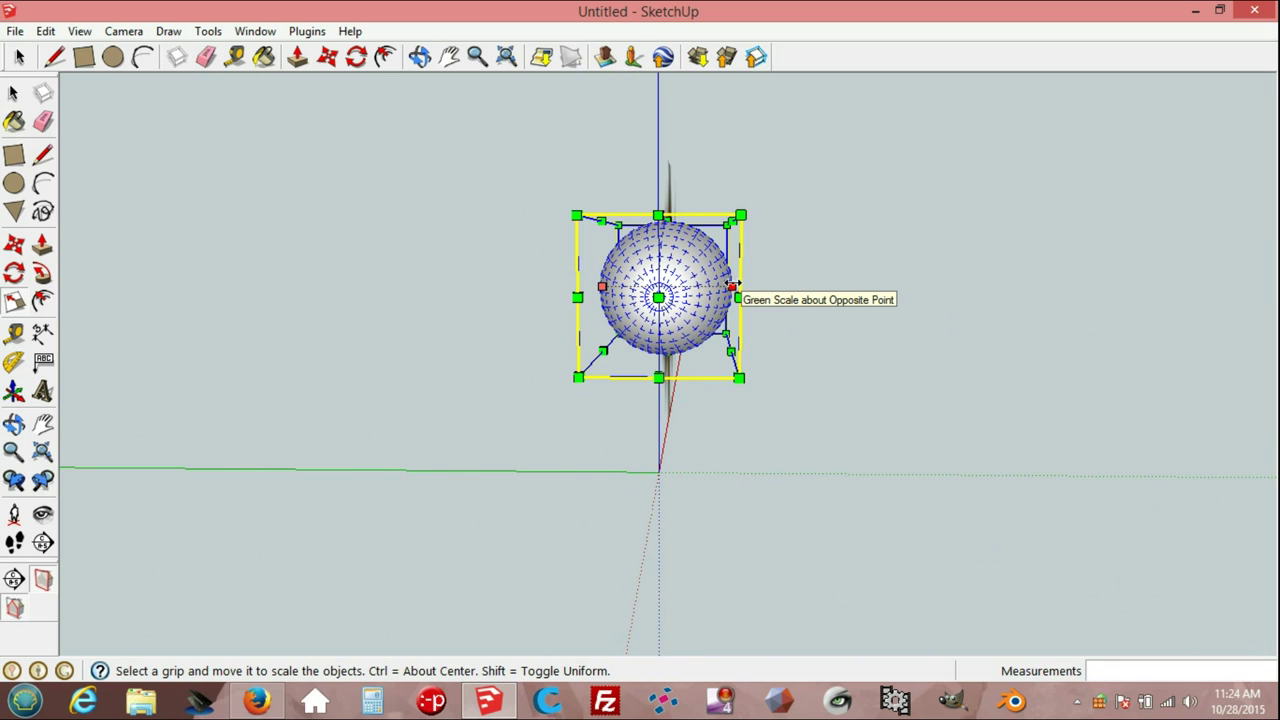
drag(733, 287, 701, 290)
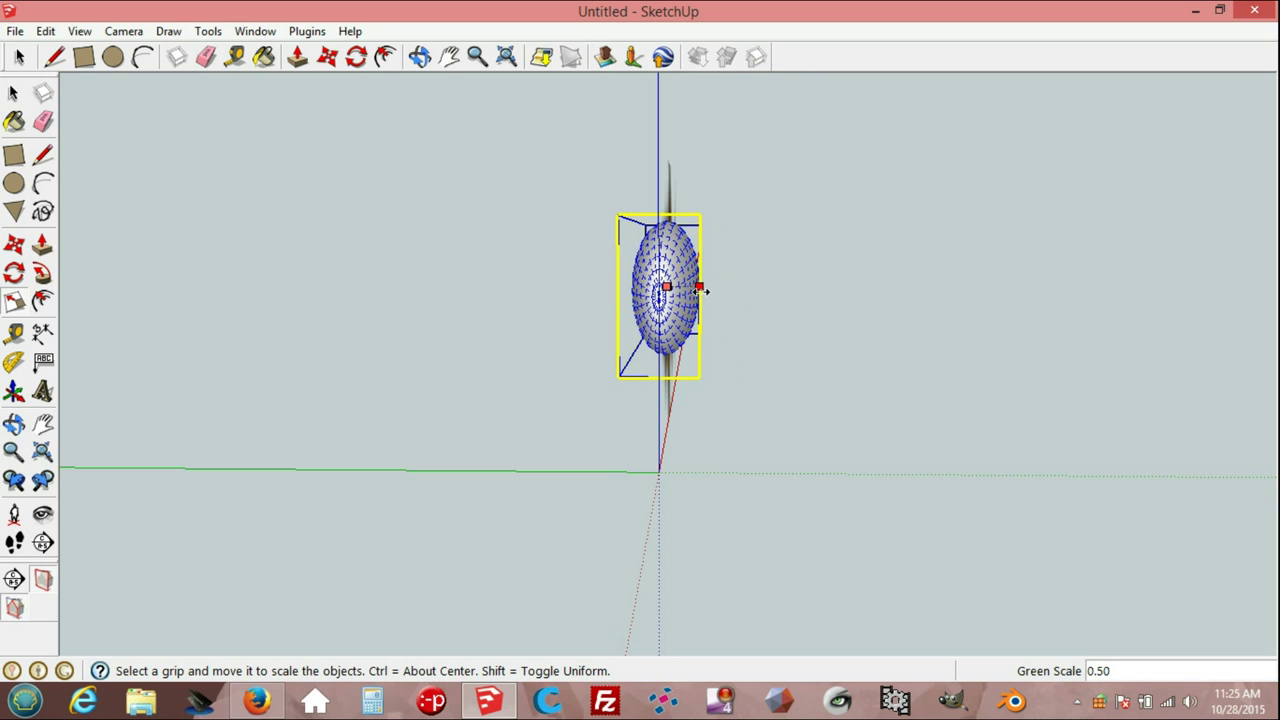
drag(701, 290, 701, 290)
click(18, 57)
mouse_move(767, 360)
middle_down()
mouse_move(369, 326)
mouse_move(940, 277)
mouse_move(825, 318)
mouse_move(823, 289)
middle_up()
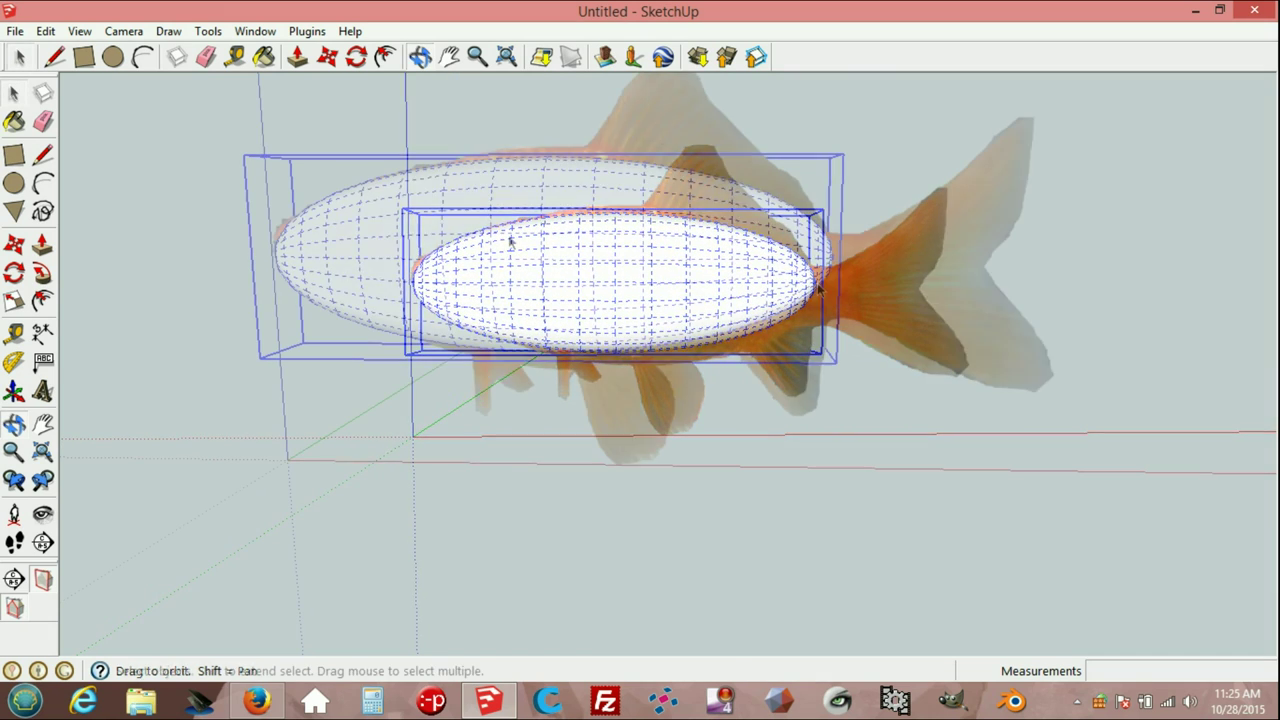
Explode the body component and box-select the rear half of its mesh.
right_click(540, 236)
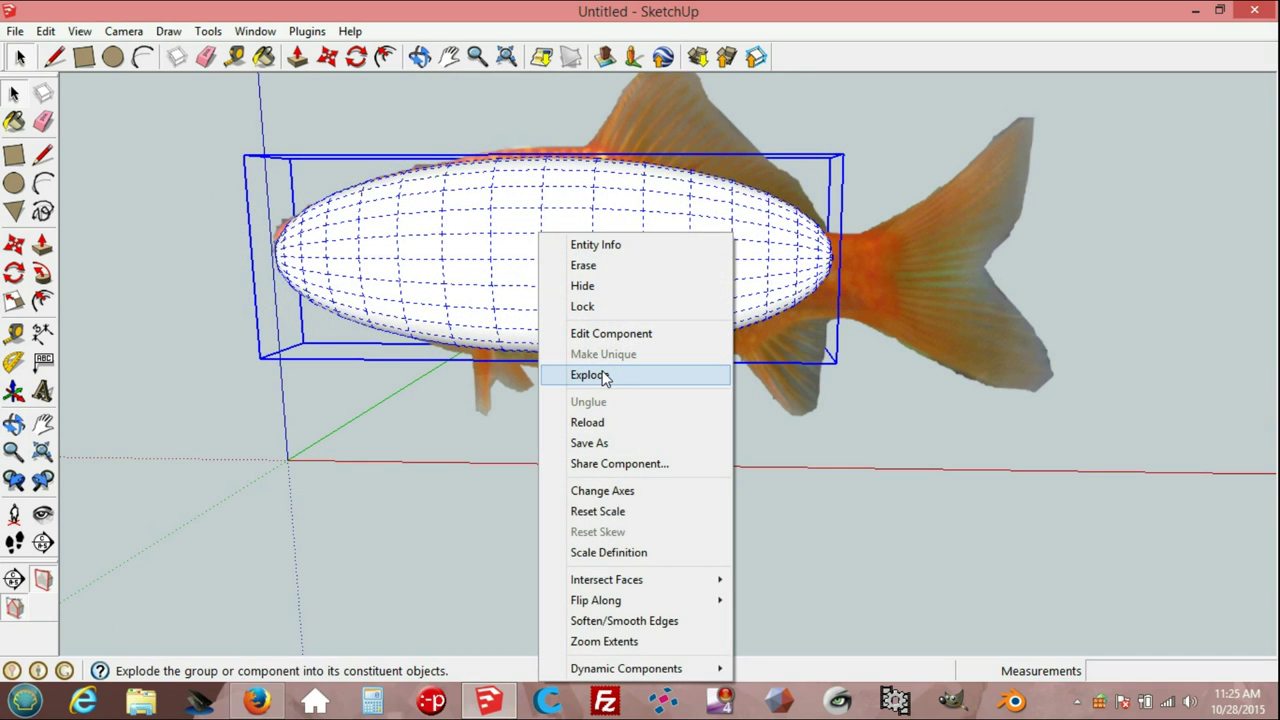
click(603, 375)
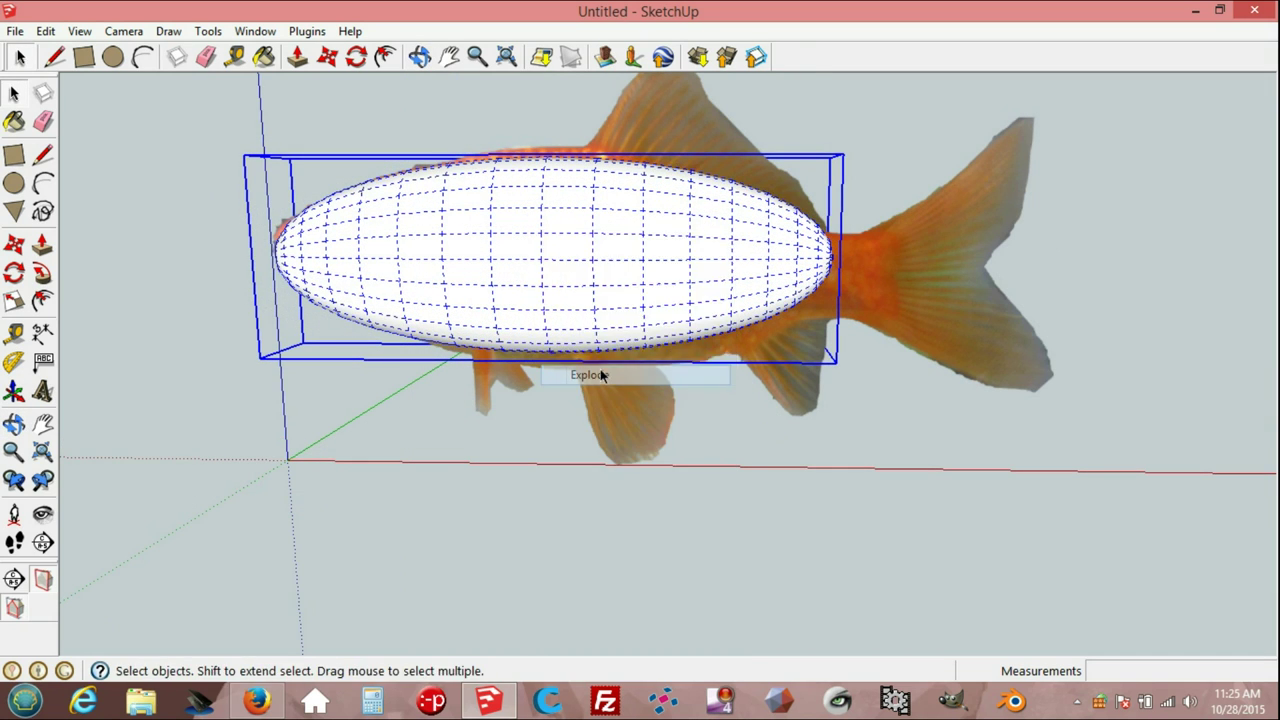
click(483, 440)
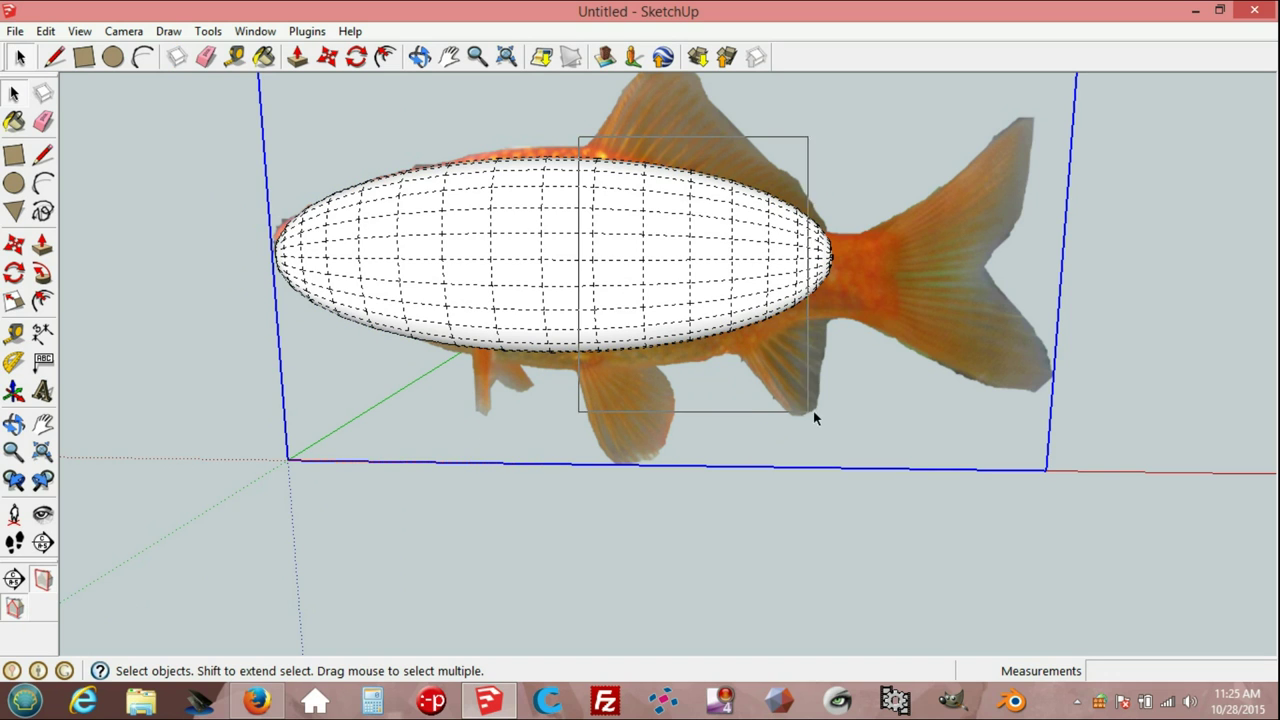
drag(625, 259, 853, 412)
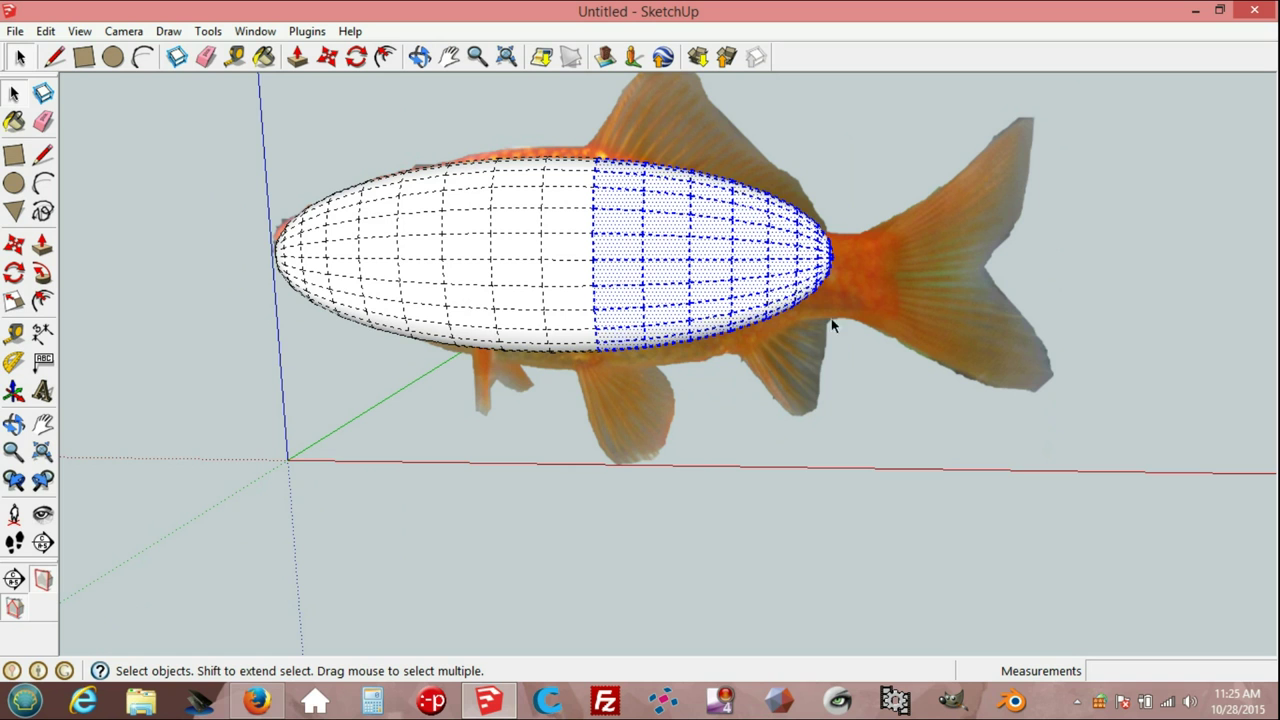
Move the selected rear half 20 mm toward the tail.
middle_drag(731, 228, 709, 341)
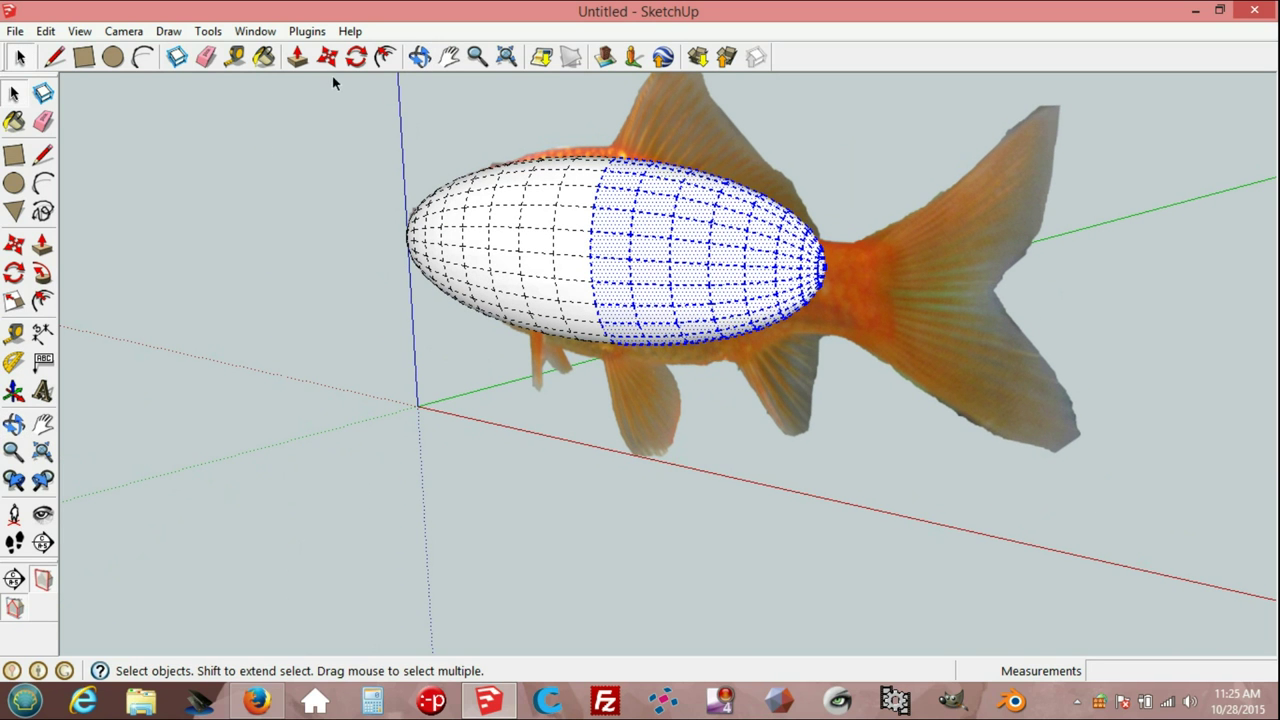
click(328, 57)
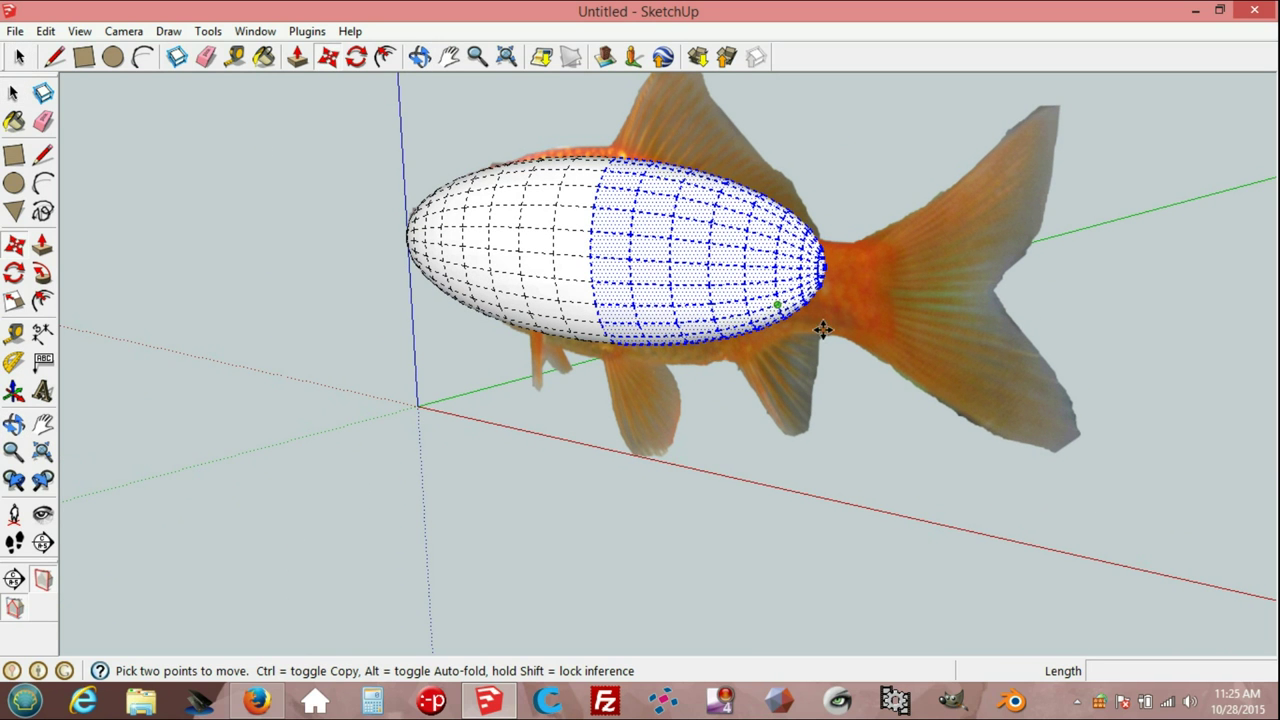
click(828, 266)
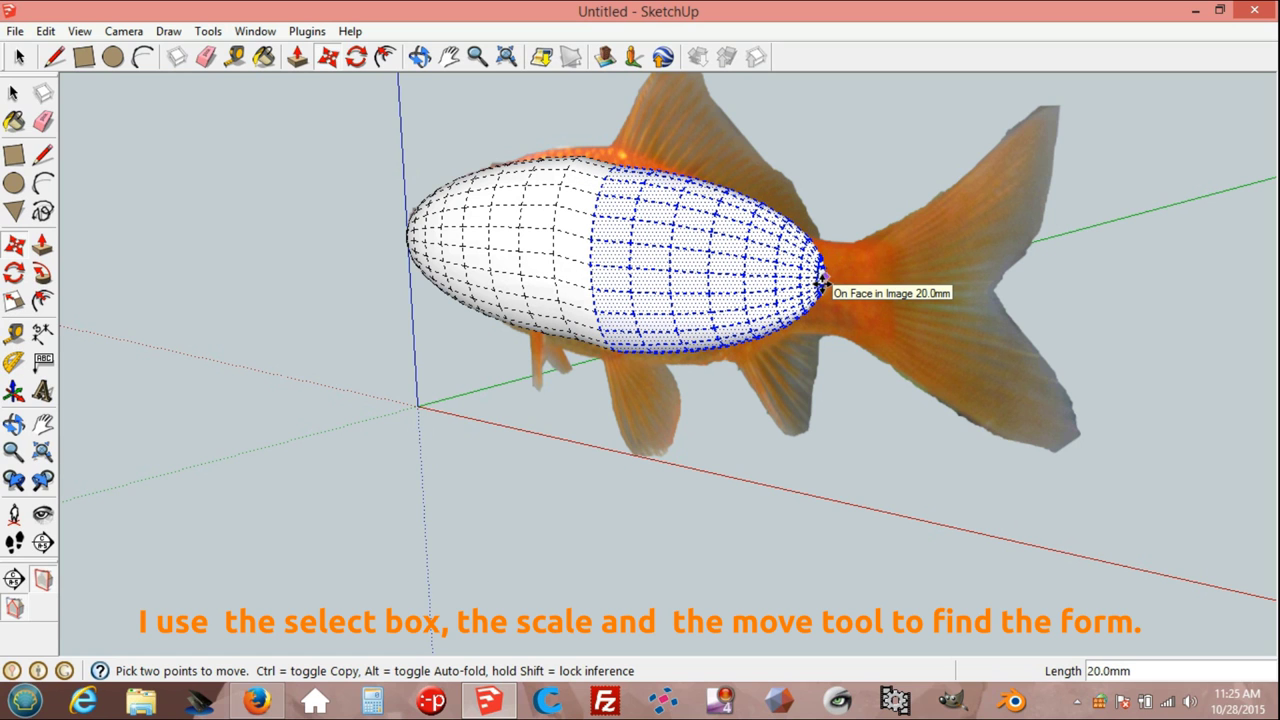
click(822, 287)
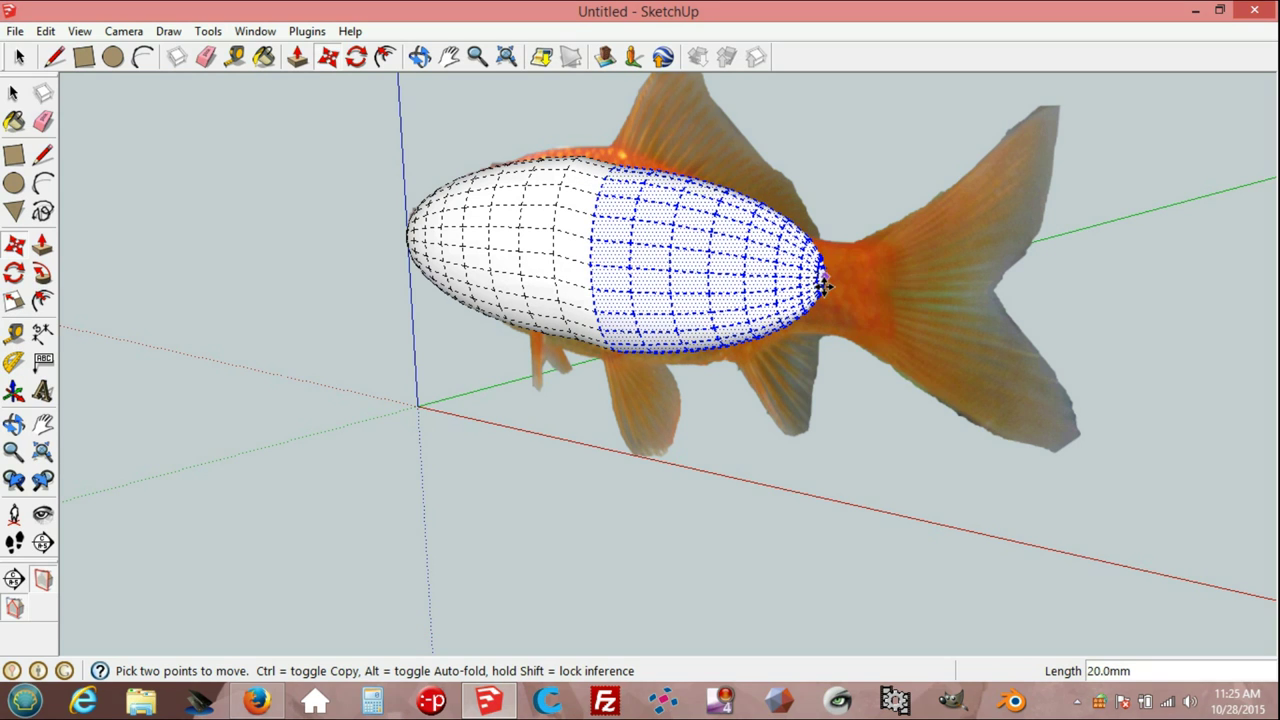
mouse_move(651, 437)
middle_down()
mouse_move(898, 371)
mouse_move(971, 400)
mouse_move(874, 383)
middle_up()
scroll(651, 394, up, 2)
scroll(653, 401, up, 2)
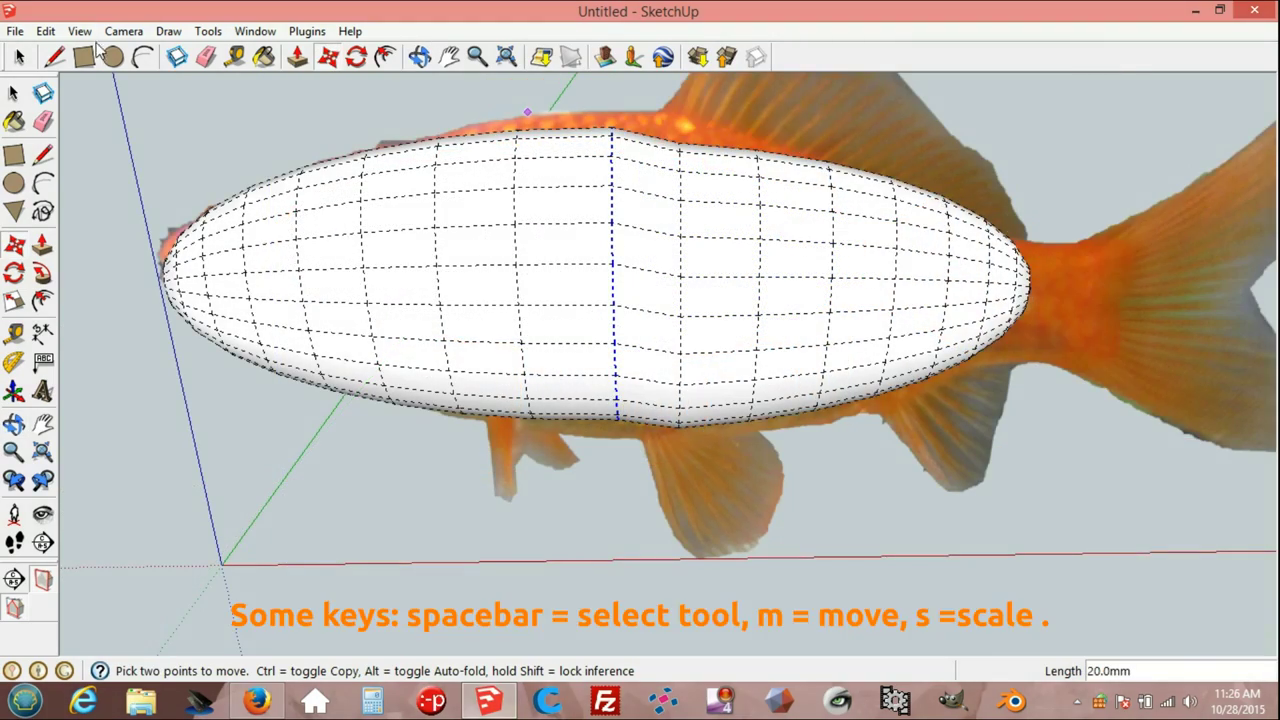
click(20, 57)
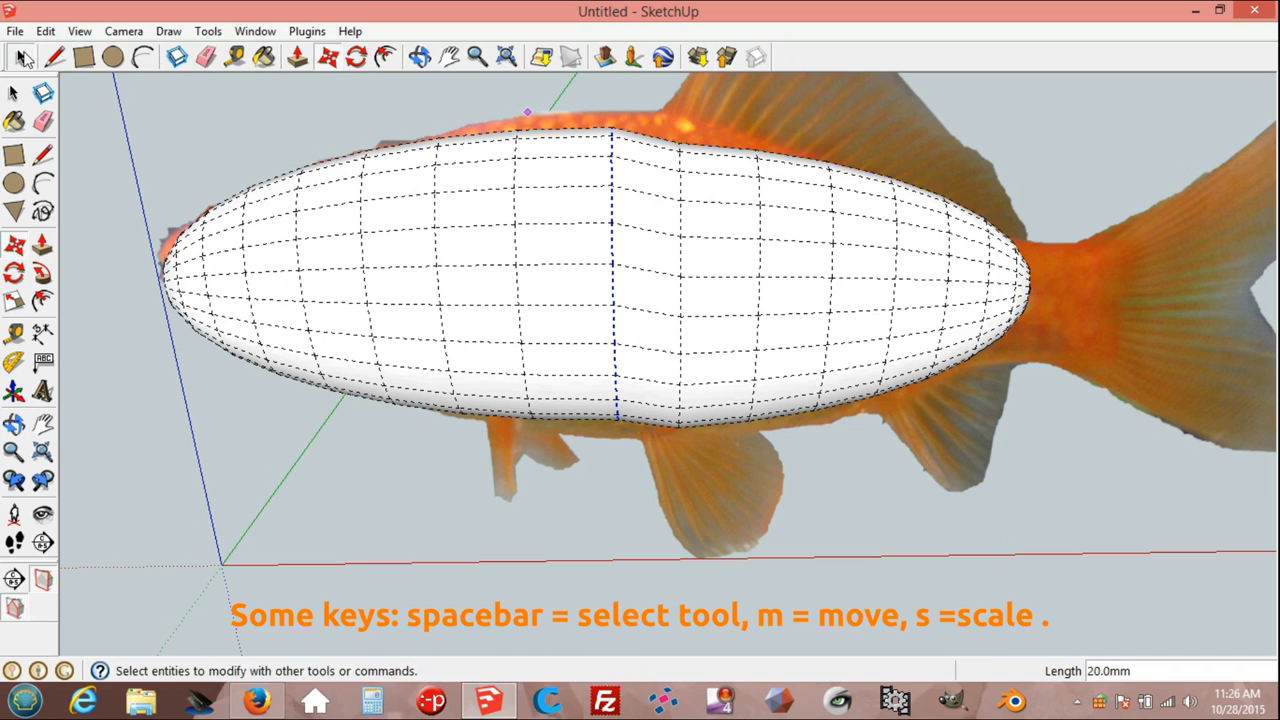
Raise the next vertical edge ring toward the tail by 20 mm.
click(678, 333)
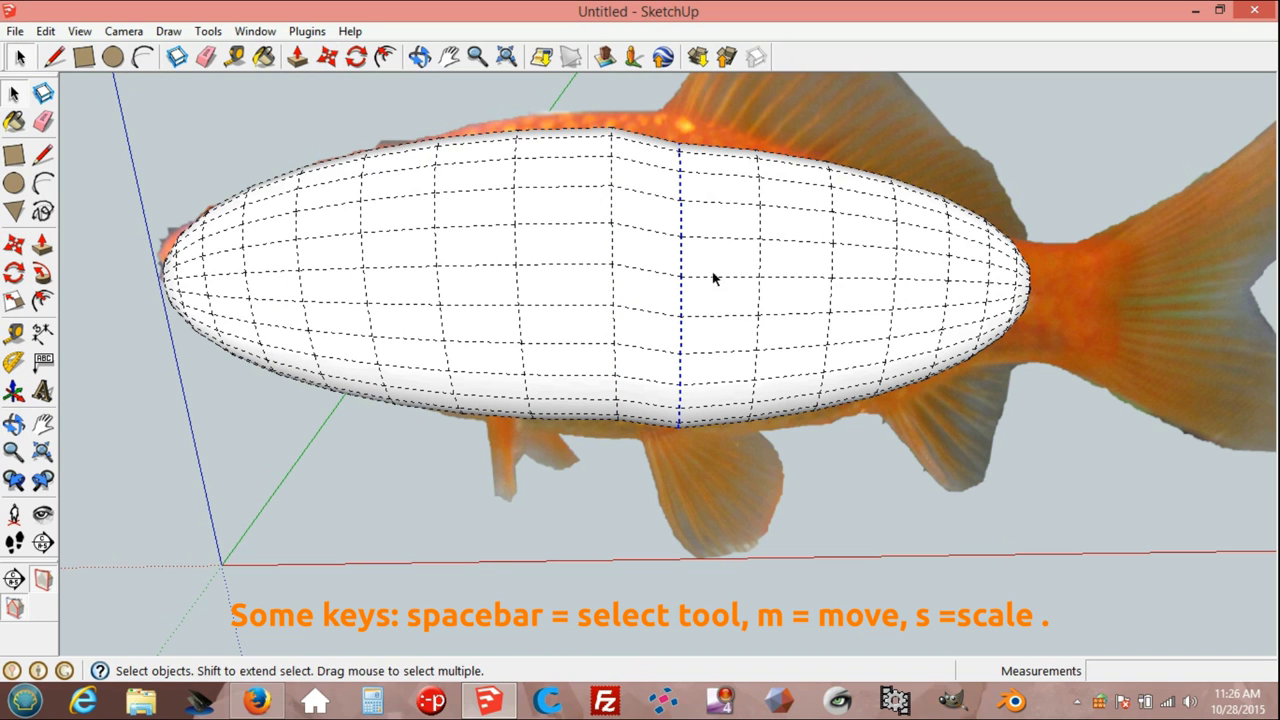
middle_drag(698, 178, 700, 163)
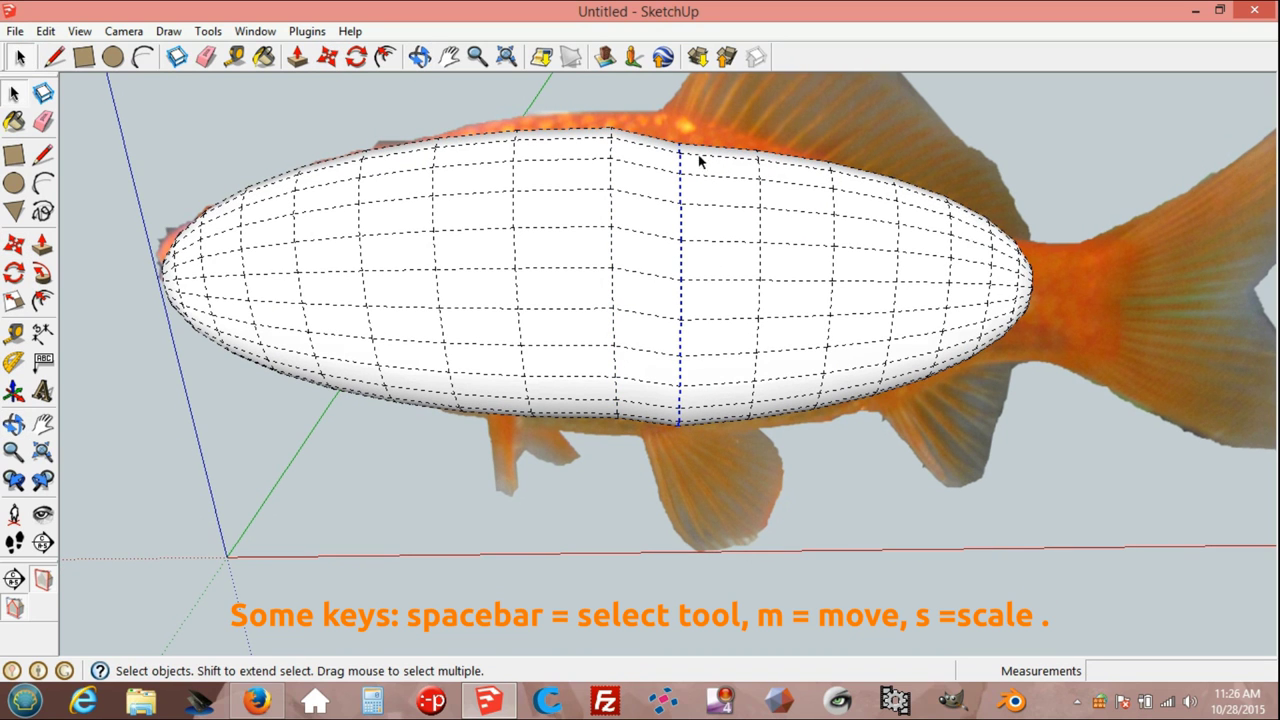
key(m)
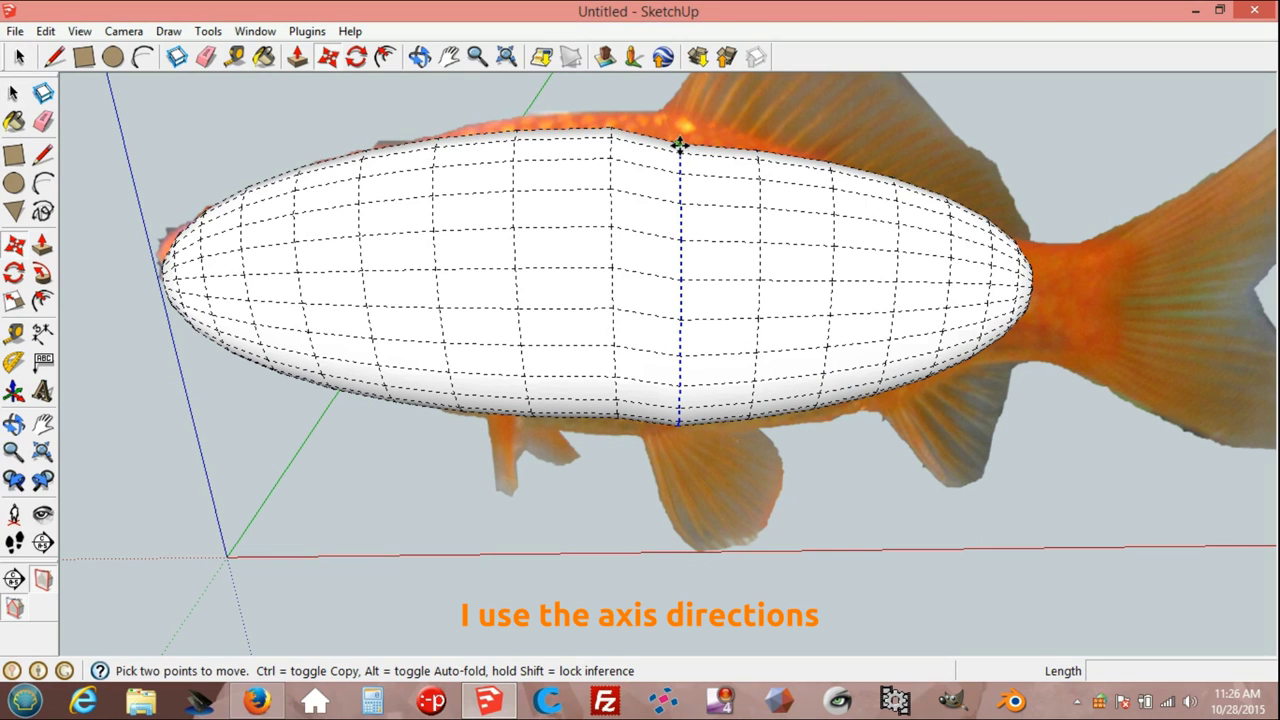
click(679, 143)
text(20)
key(Return)
key(ctrl+z)
click(680, 132)
text(20)
key(Return)
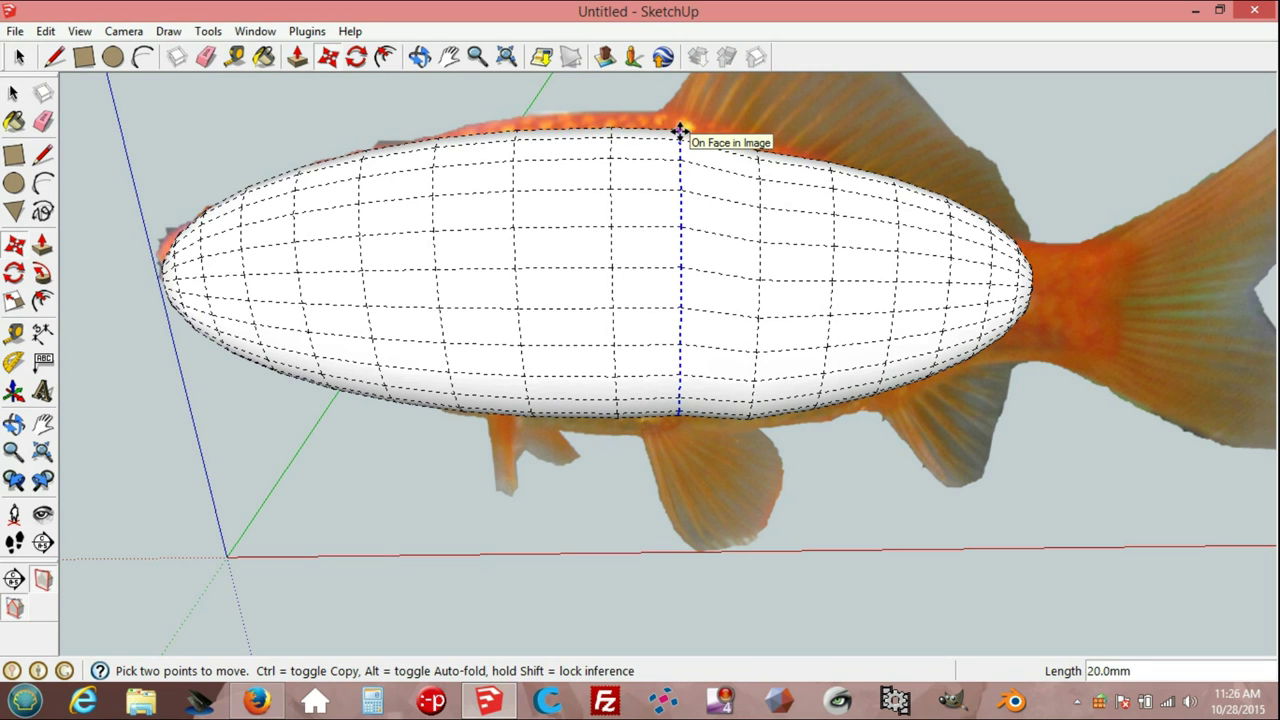
key(ctrl+z)
click(680, 132)
text(20)
key(Return)
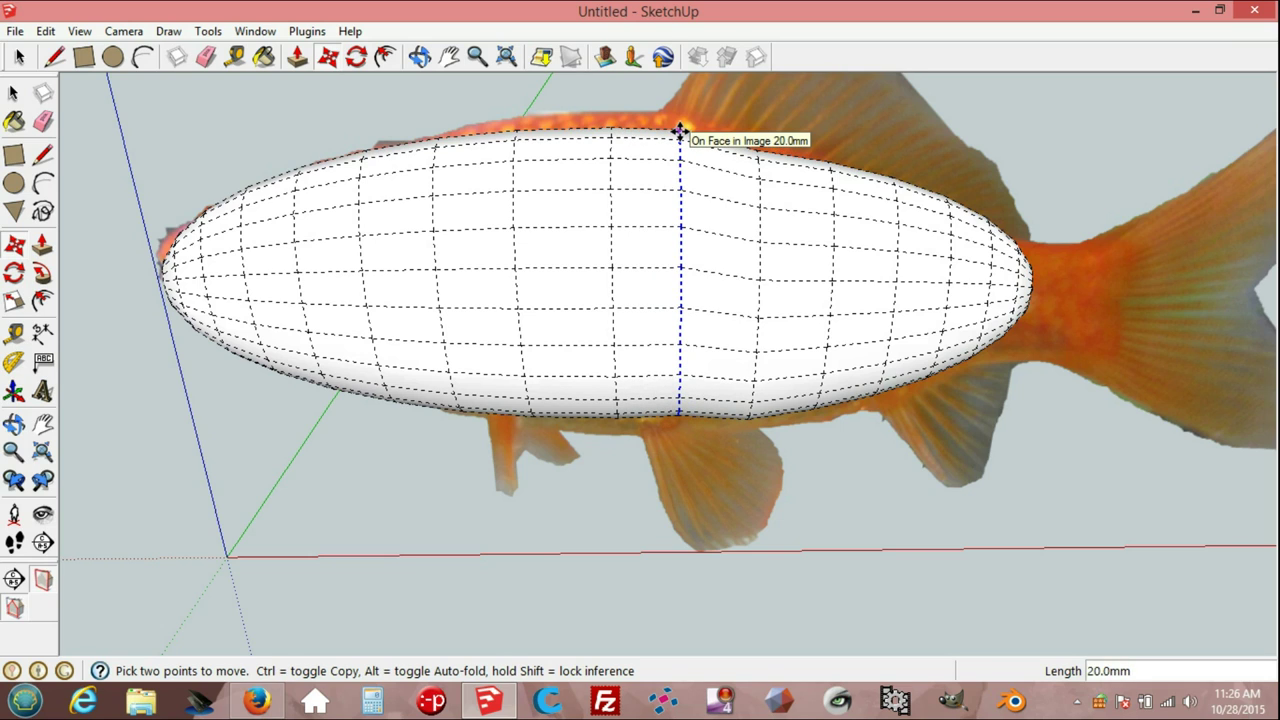
Window-select the vertical edge ring at mid-body from a side-on view.
scroll(679, 131, down, 1)
middle_drag(679, 132, 591, 143)
key(space)
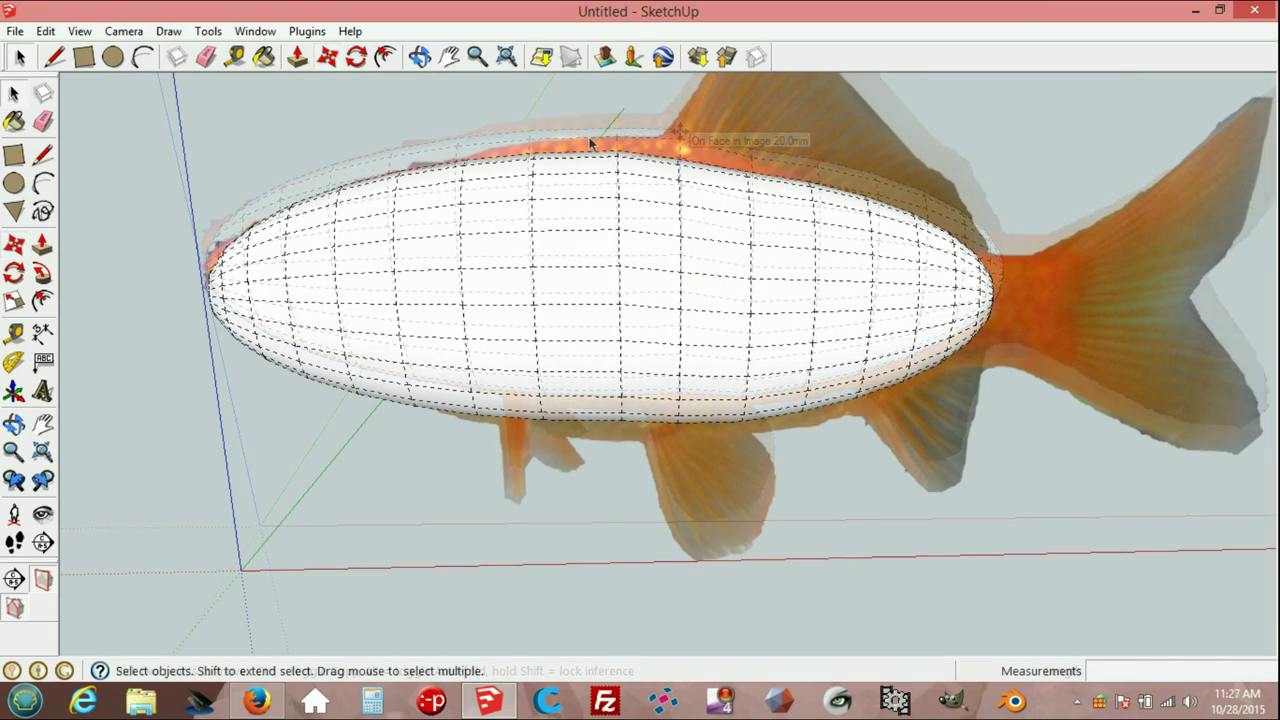
drag(587, 135, 643, 449)
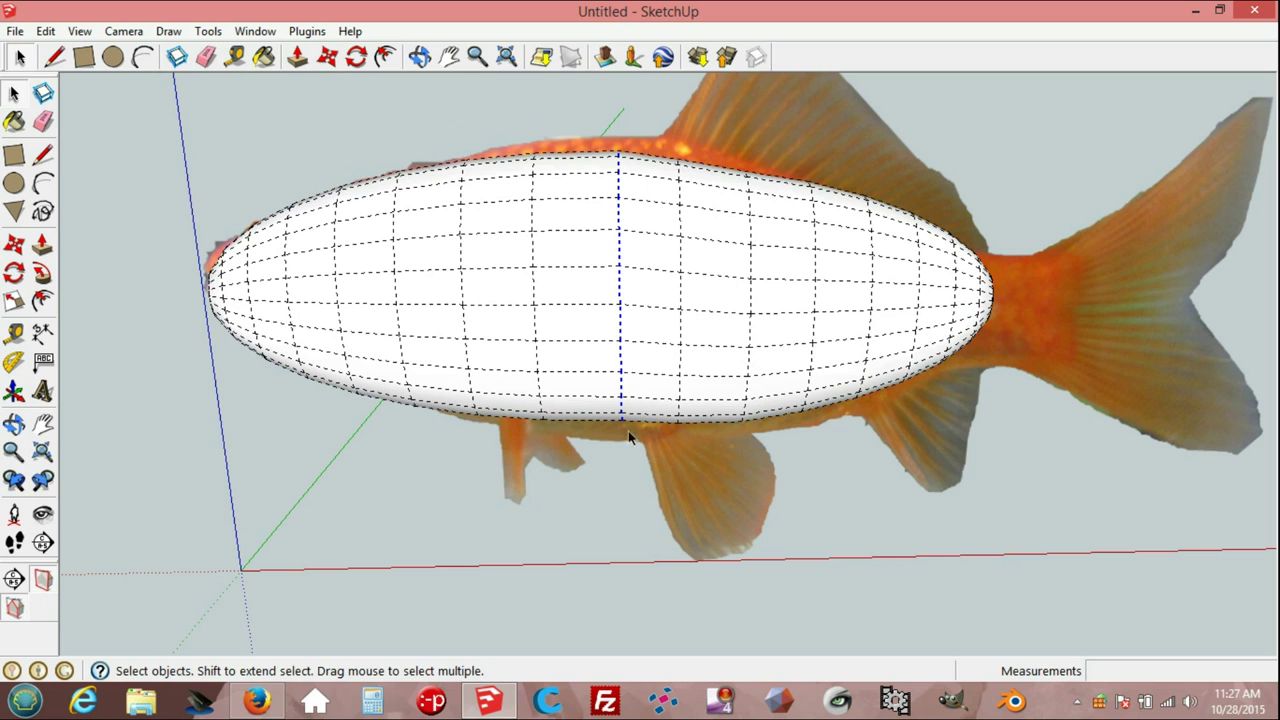
Scale the mid-body edge ring about its centre to about 1.10.
key(s)
middle_drag(680, 435, 686, 486)
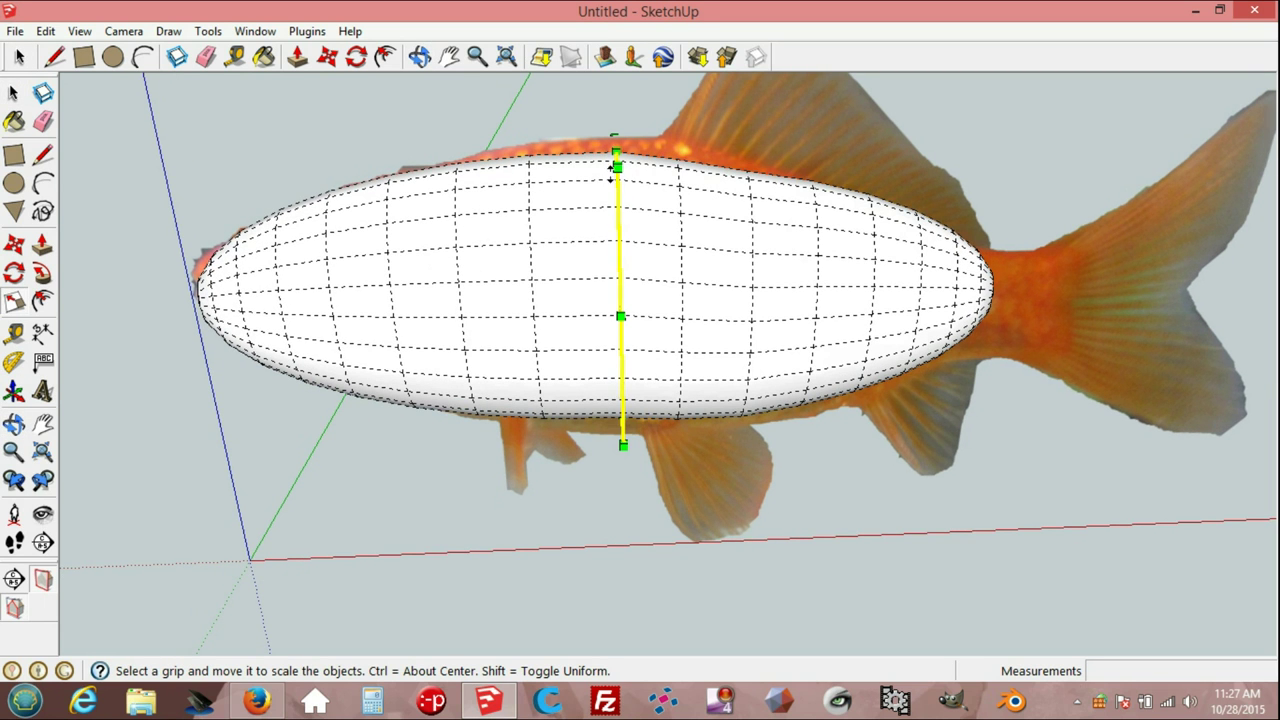
key(ctrl)
drag(615, 143, 615, 137)
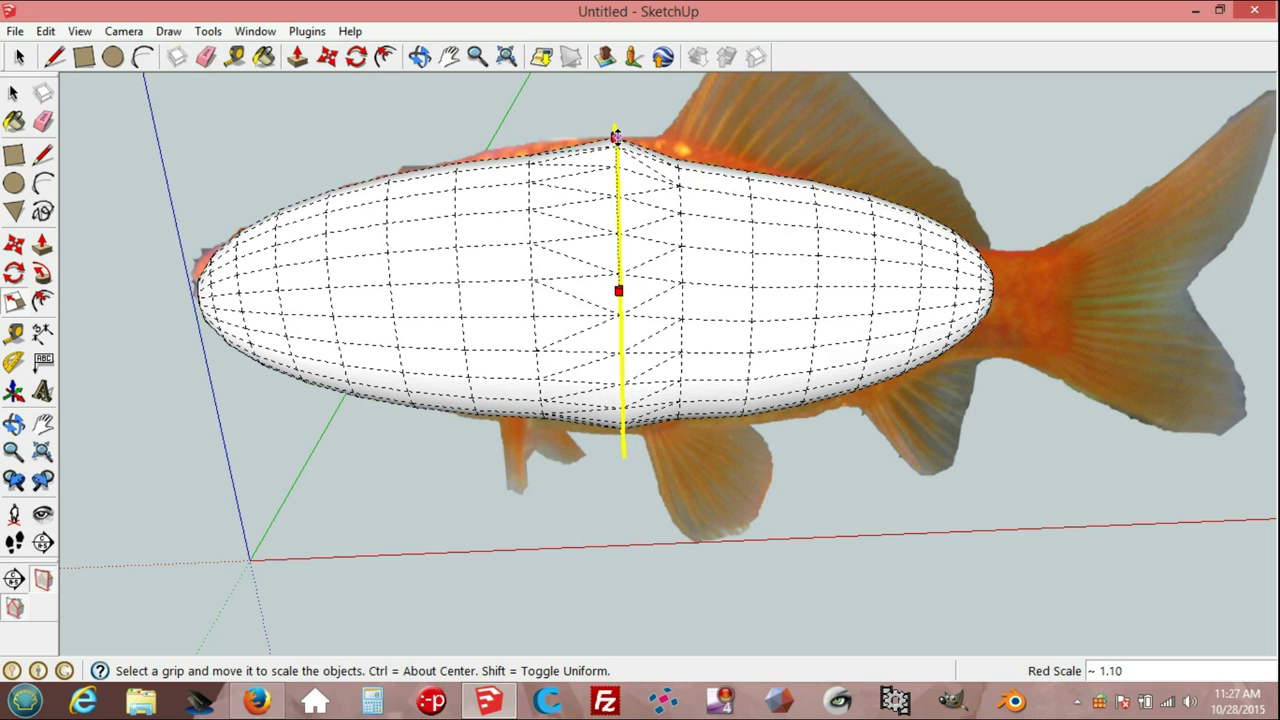
drag(615, 138, 615, 133)
middle_drag(683, 398, 680, 294)
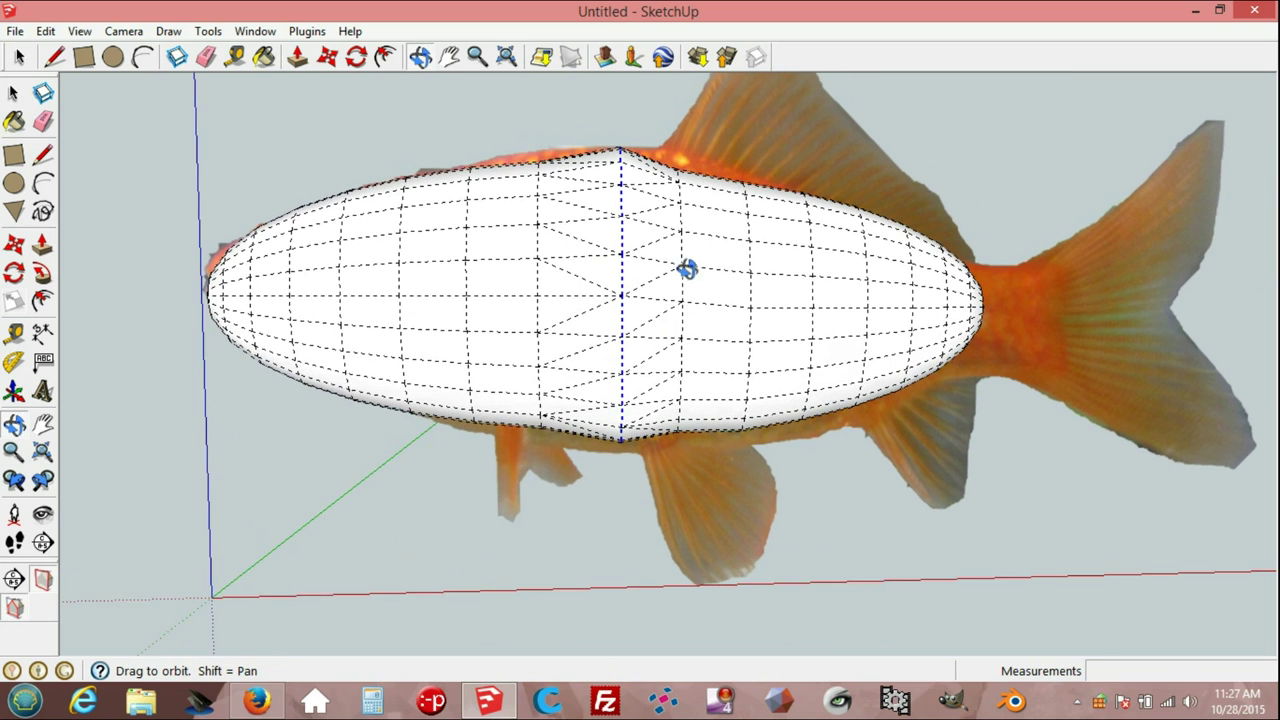
Select the next edge ring toward the tail and begin scaling it.
key(space)
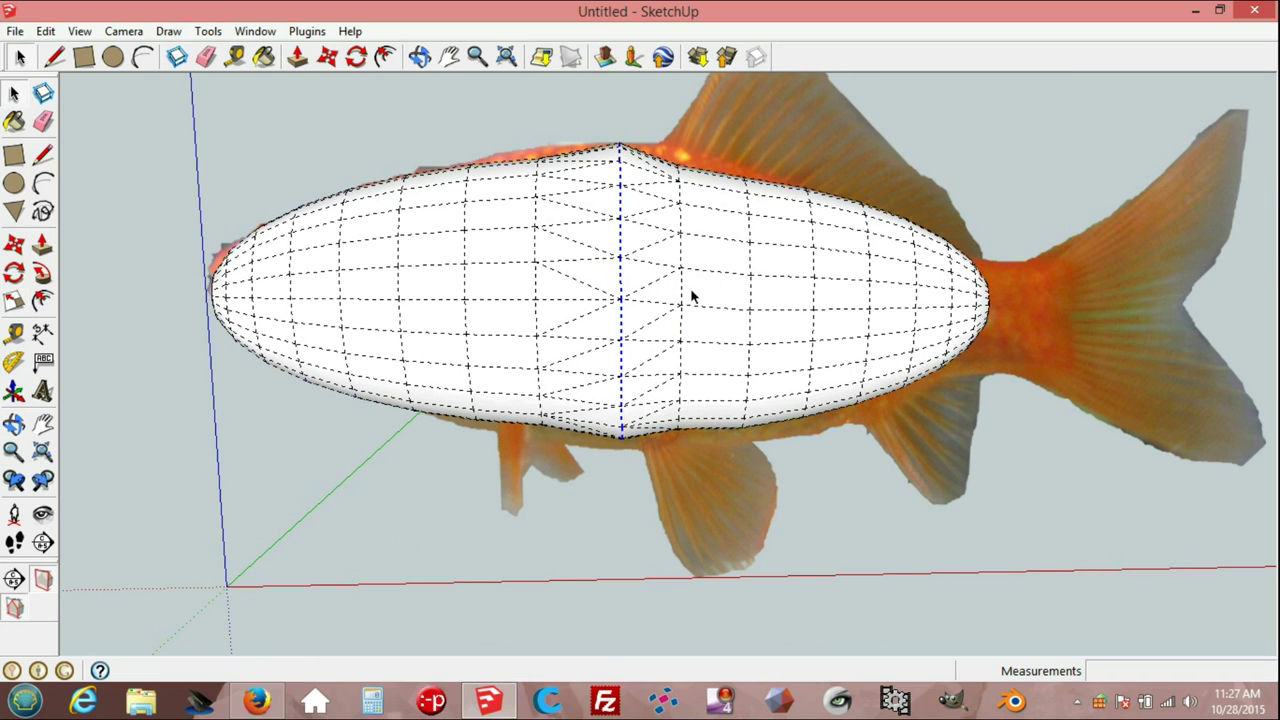
click(679, 330)
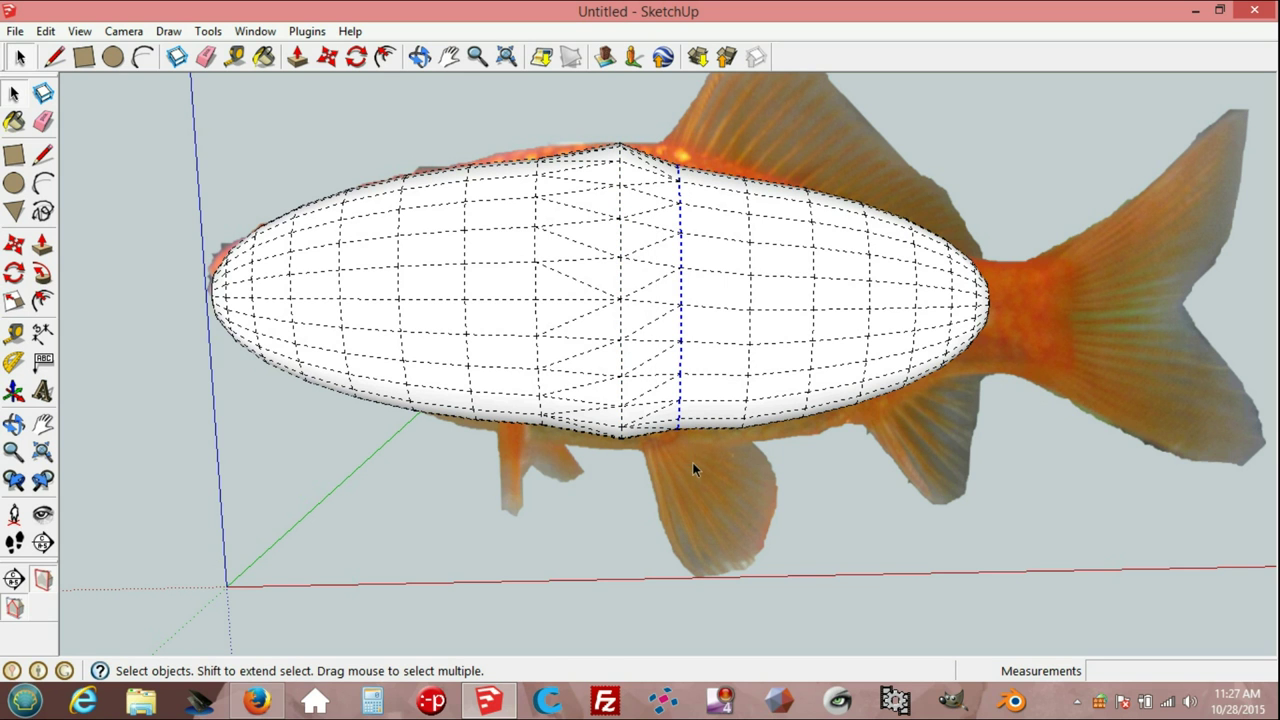
key(s)
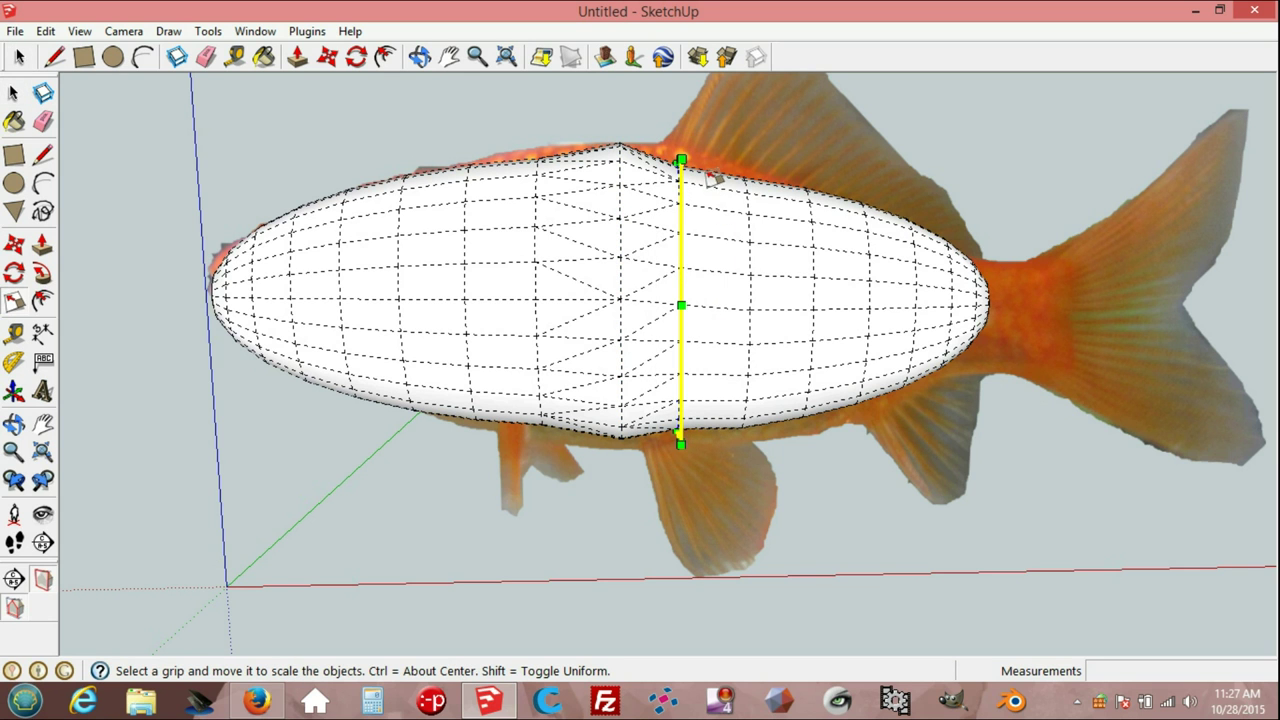
middle_drag(714, 178, 680, 294)
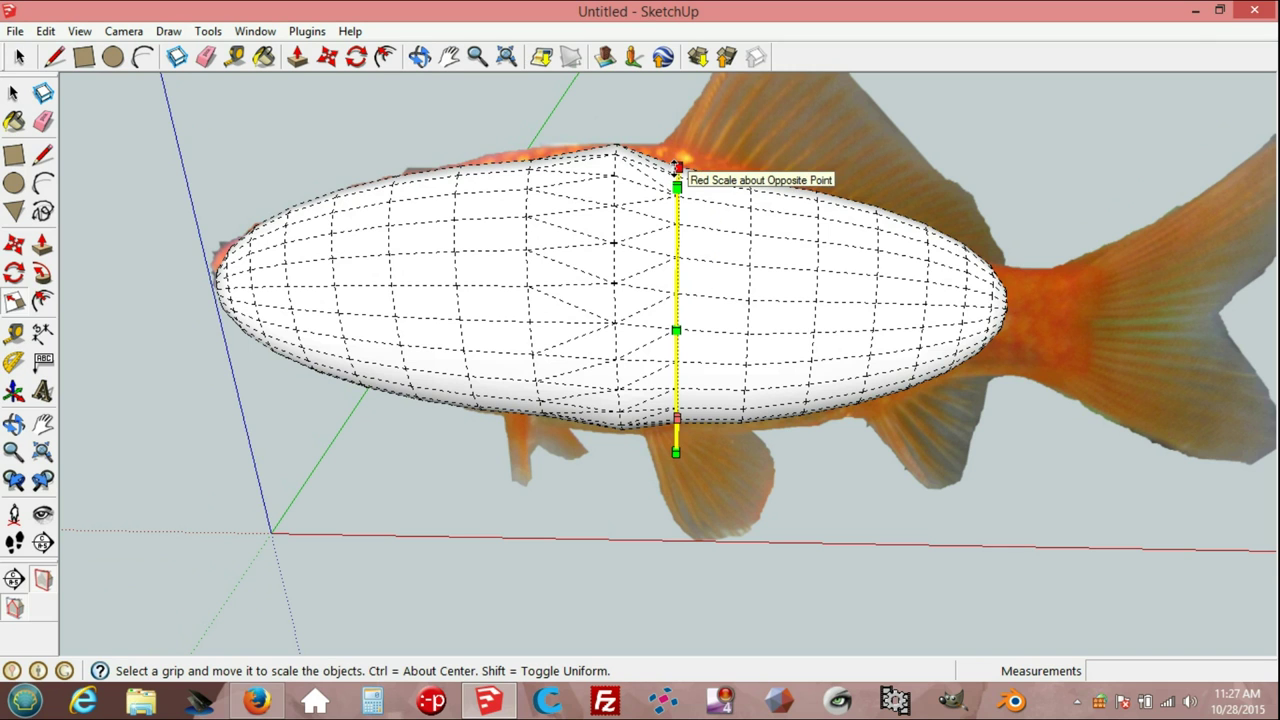
click(677, 166)
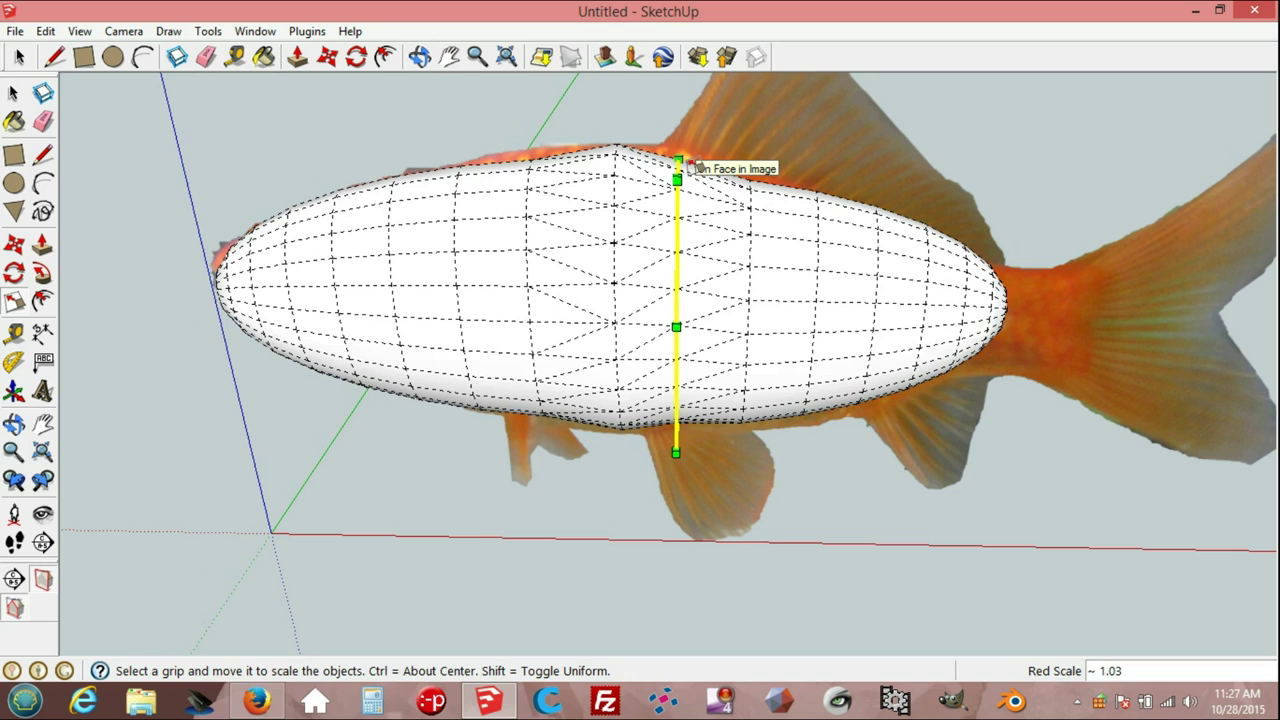
key(space)
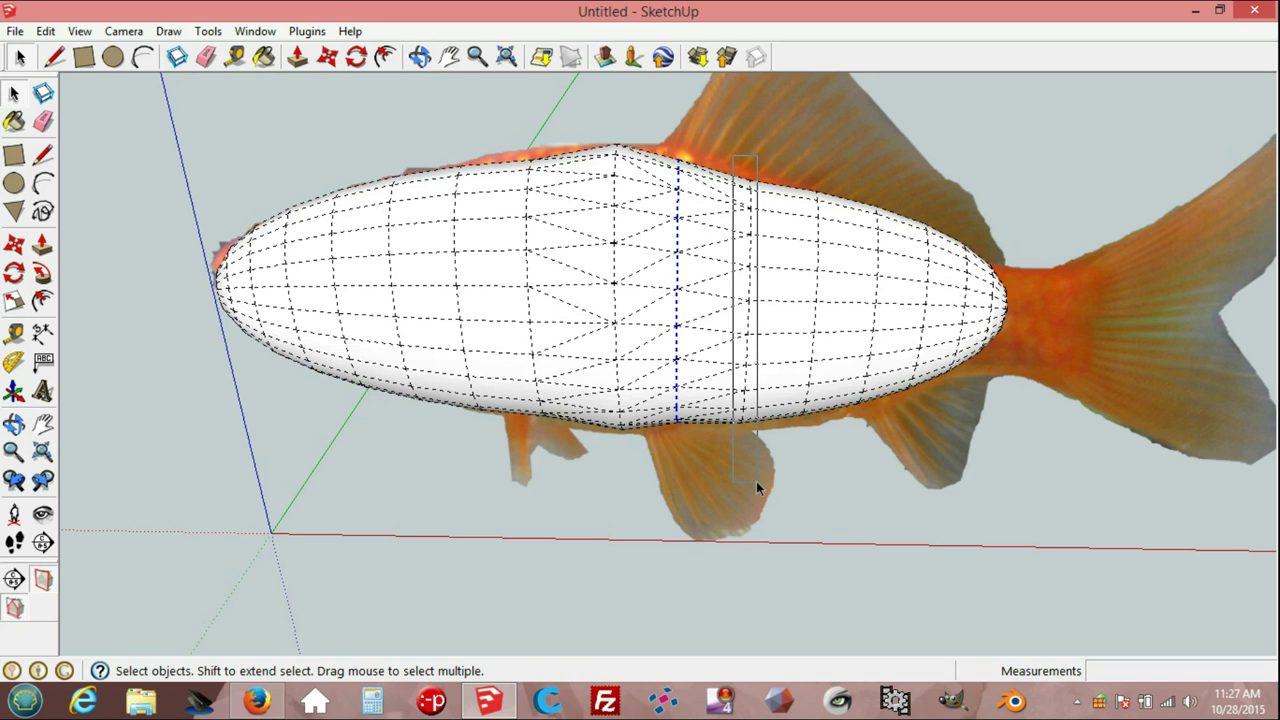
Stretch that tail-side ring outward to about 1.01.
key(s)
mouse_move(757, 204)
middle_down()
mouse_move(757, 249)
mouse_move(756, 196)
middle_up()
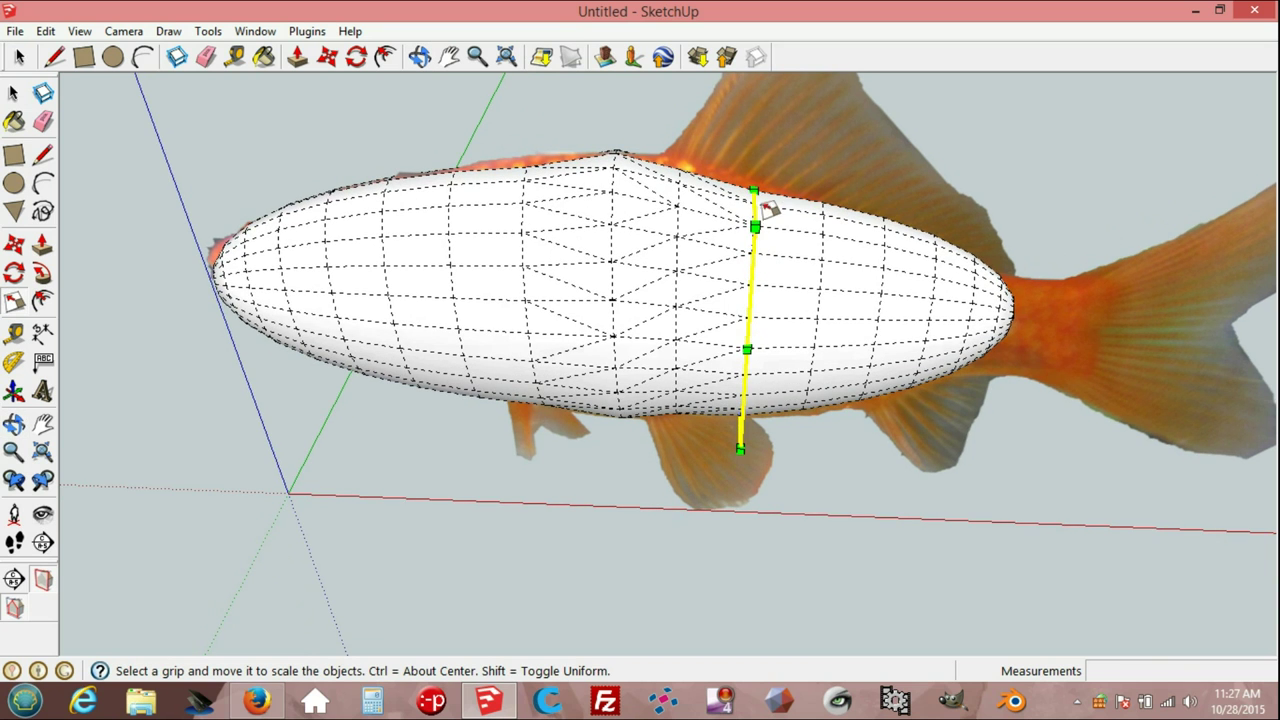
scroll(770, 212, up, 2)
click(746, 177)
click(746, 177)
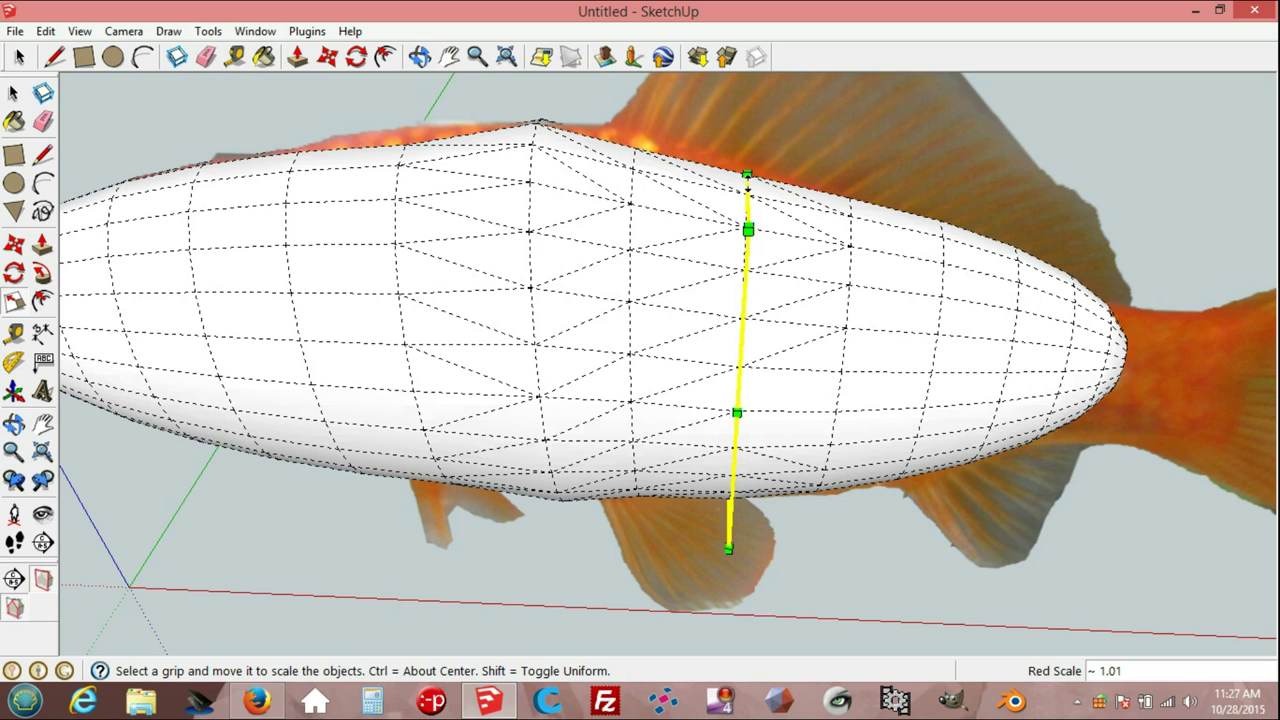
middle_drag(778, 255, 820, 103)
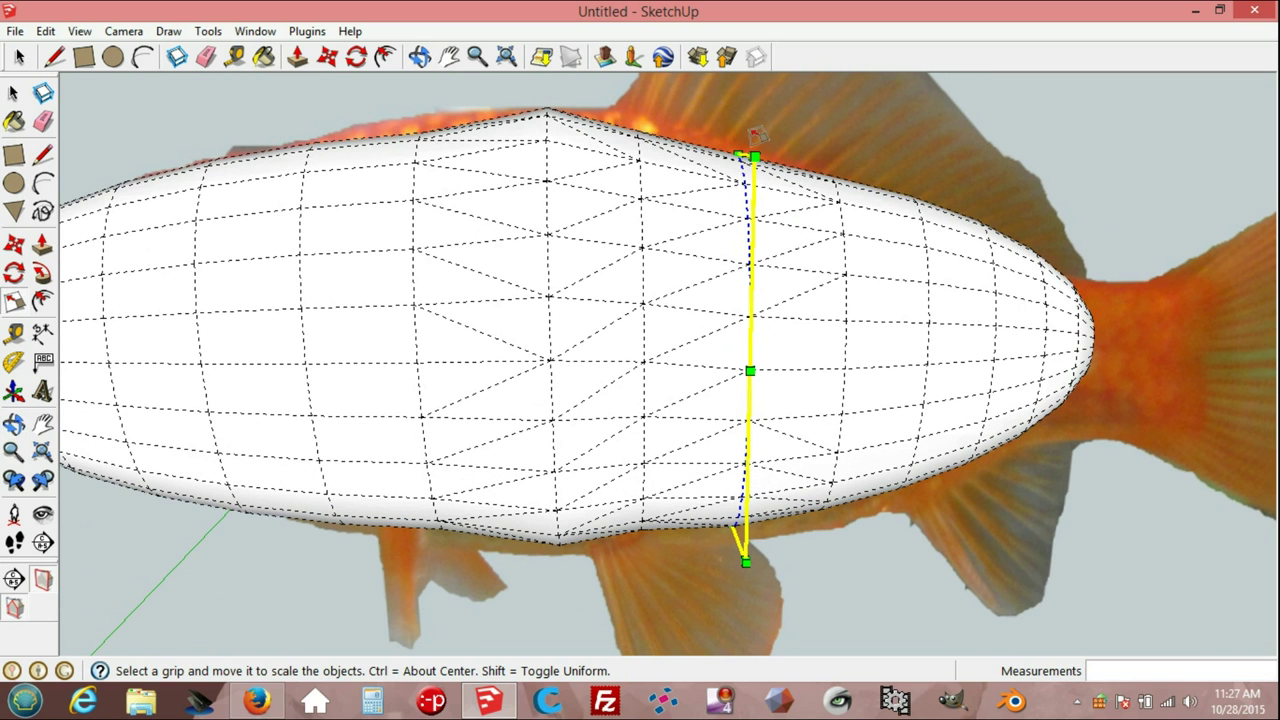
Select an edge ring toward the head and scale it to about 1.05.
key(space)
drag(366, 113, 476, 540)
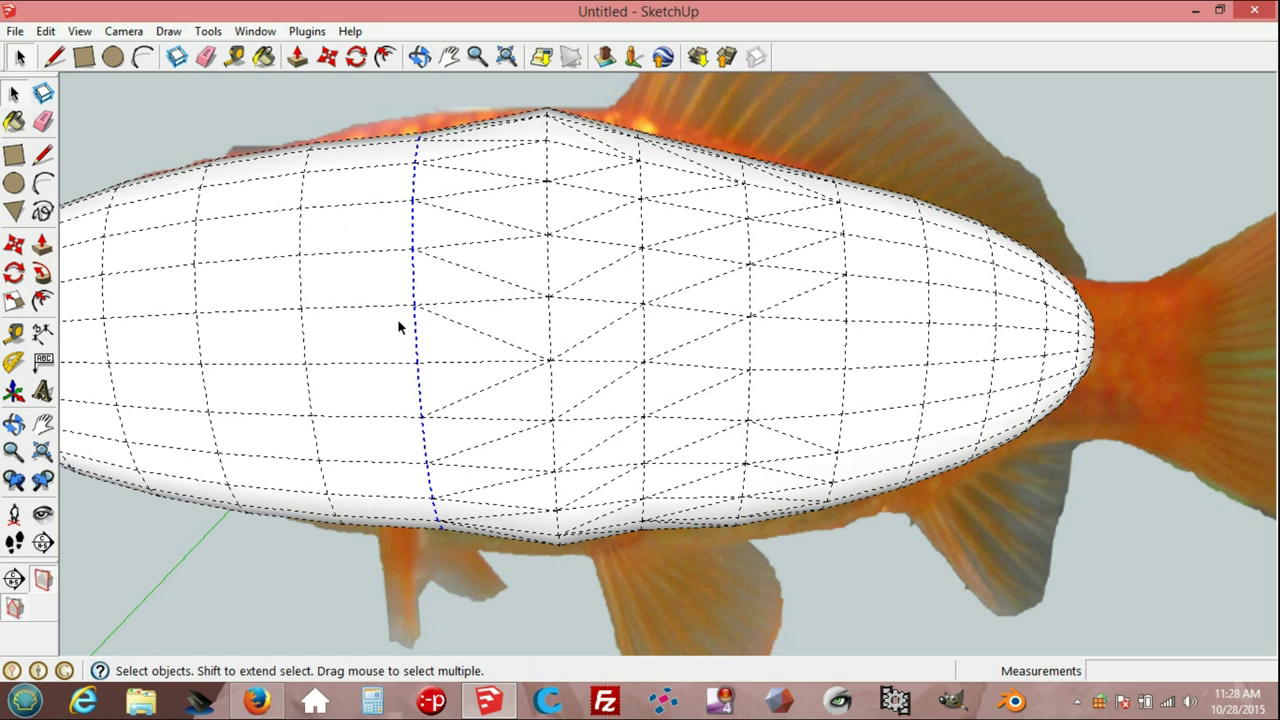
key(s)
click(420, 131)
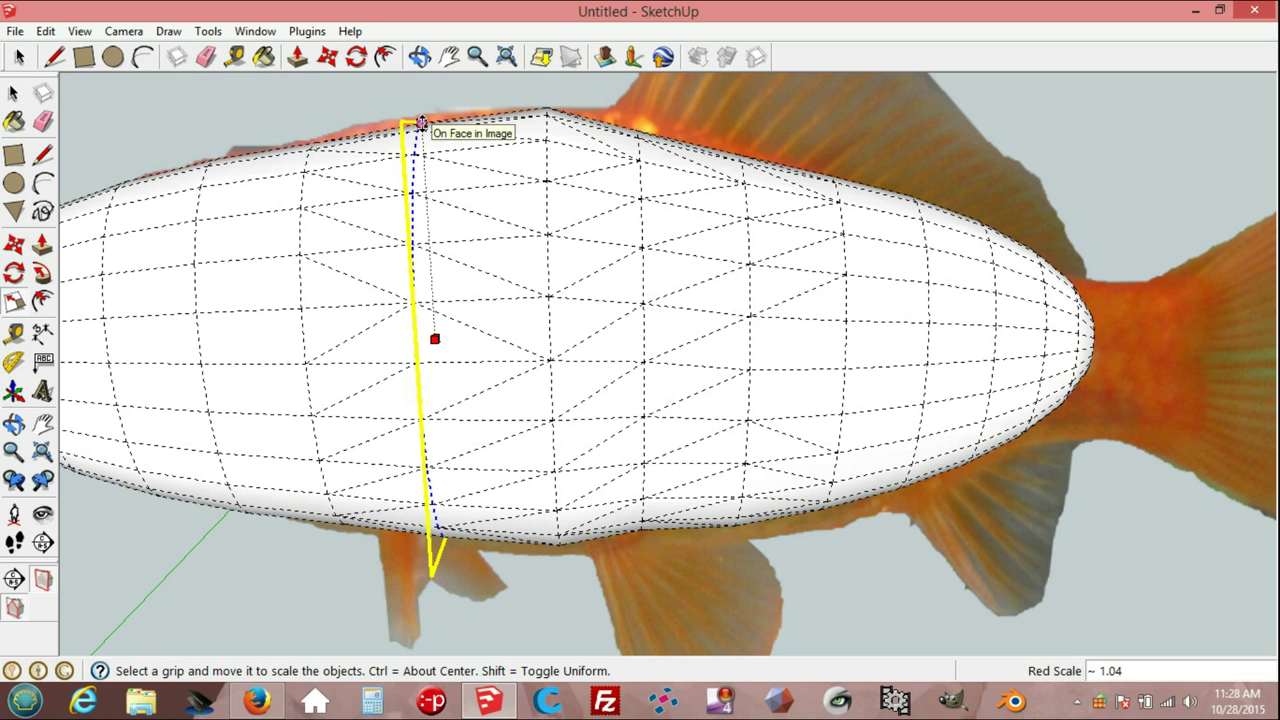
click(421, 122)
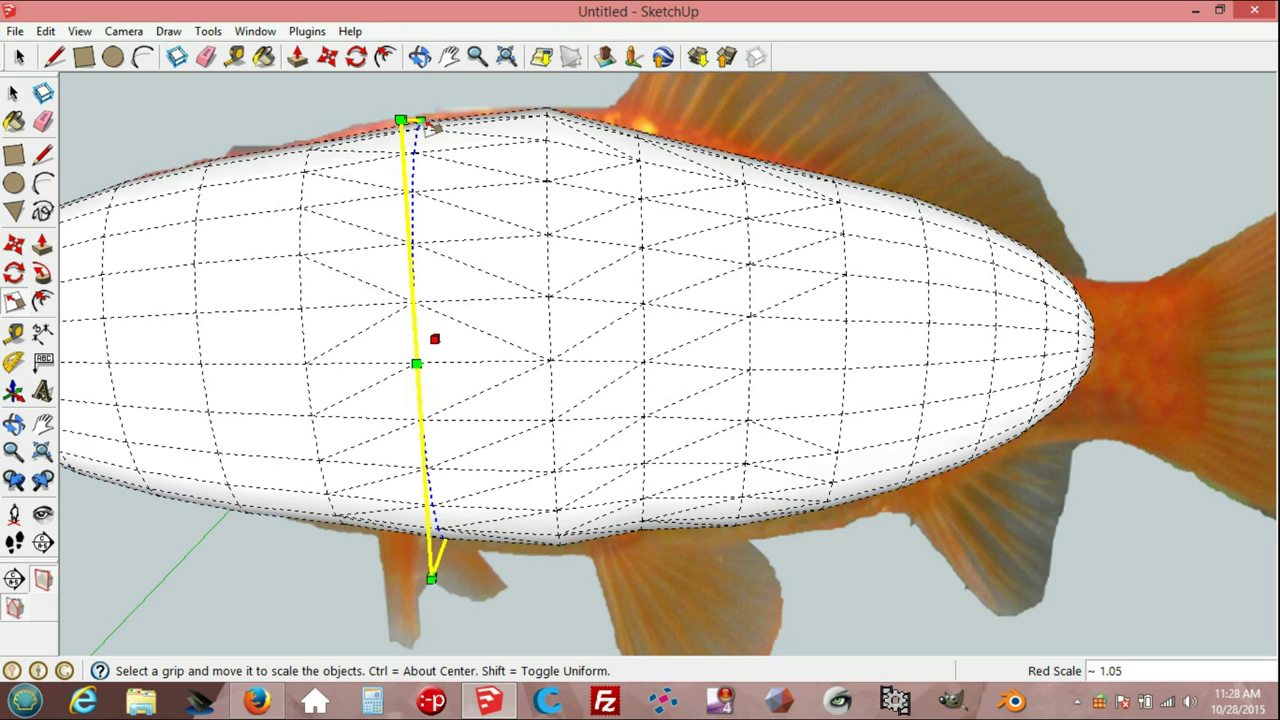
middle_drag(585, 262, 614, 266)
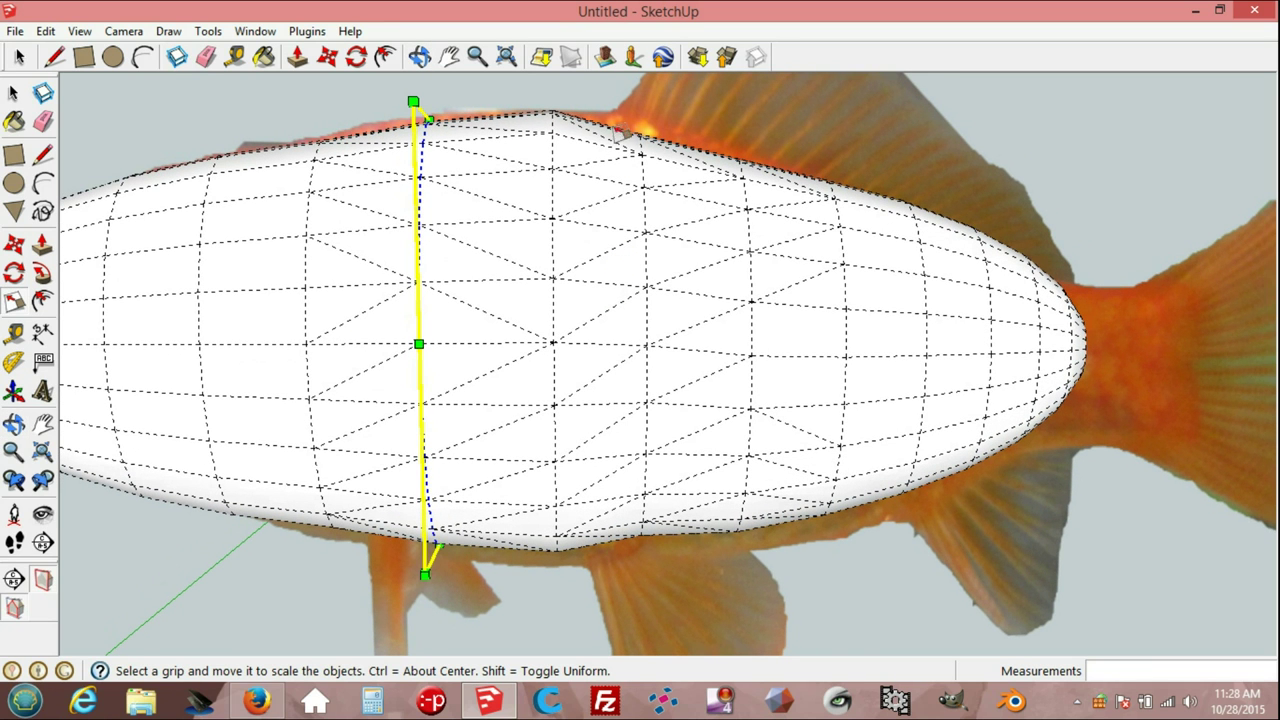
Select the ring just behind the body's peak and scale it to about 1.04.
key(space)
drag(610, 115, 675, 584)
middle_drag(689, 314, 654, 346)
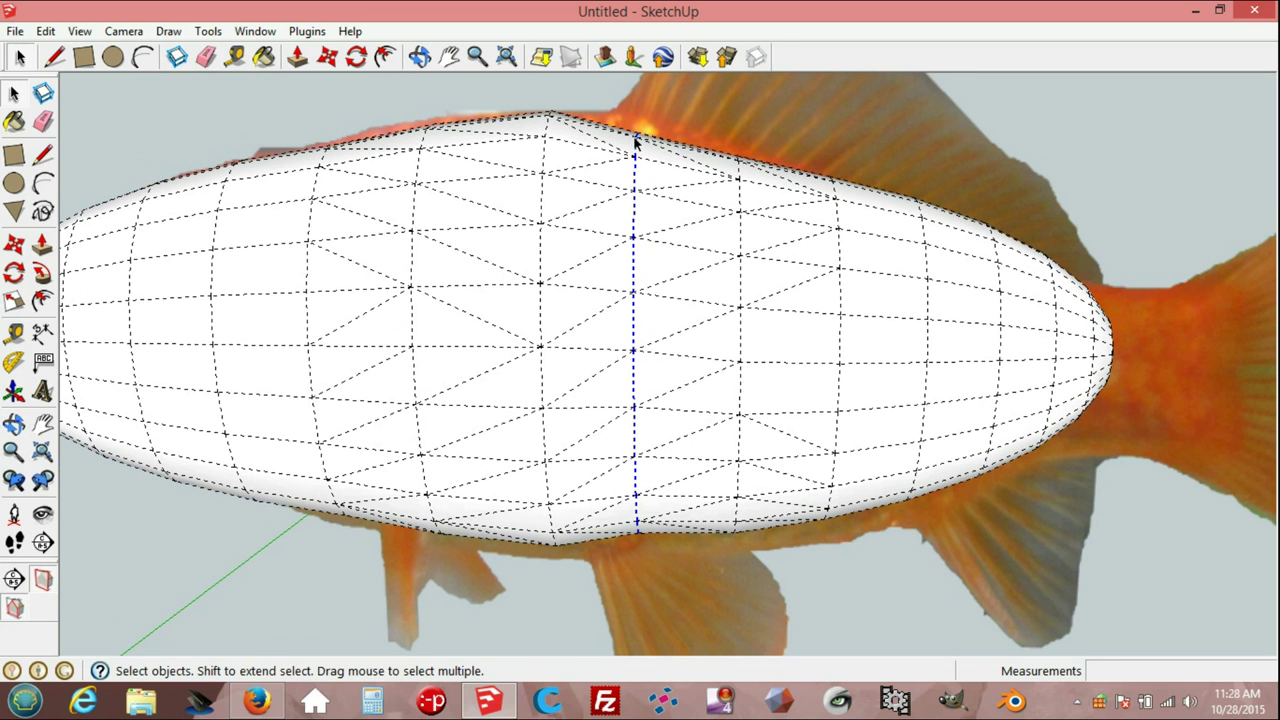
key(s)
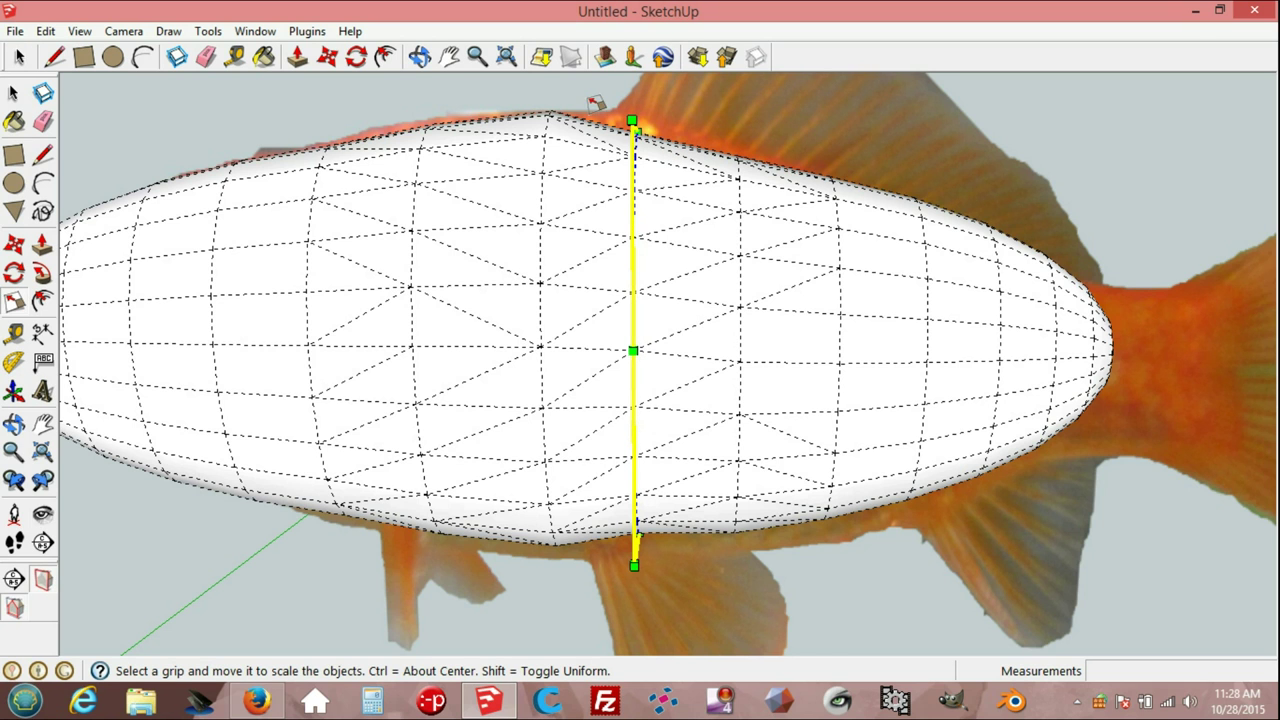
key(space)
mouse_move(740, 143)
middle_down()
mouse_move(646, 171)
mouse_move(632, 158)
middle_up()
key(s)
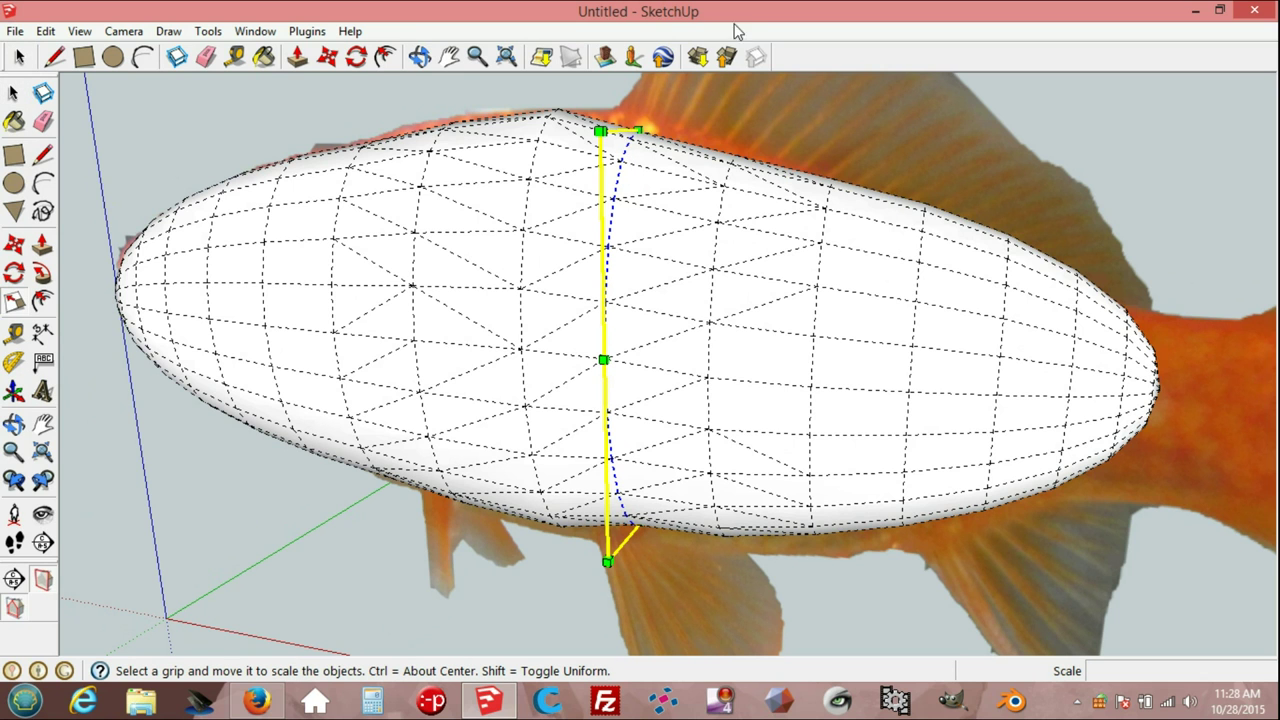
drag(640, 128, 650, 121)
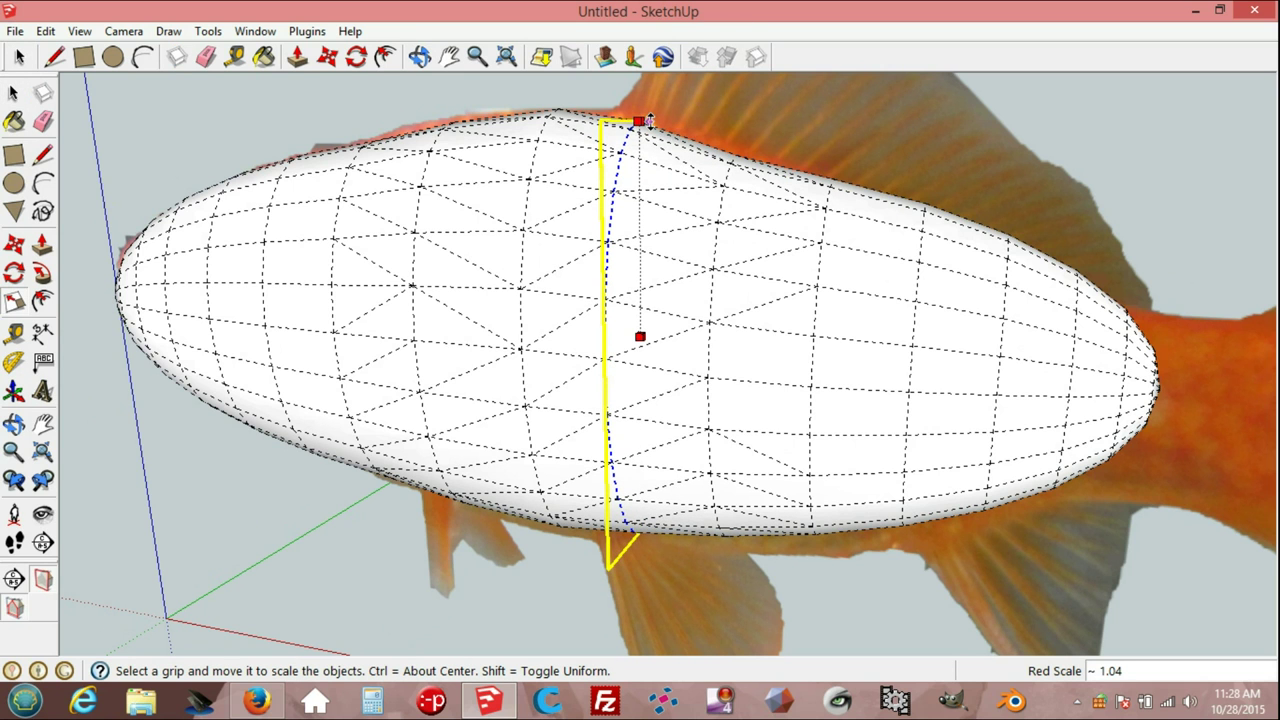
mouse_move(650, 121)
middle_down()
mouse_move(877, 129)
mouse_move(866, 120)
middle_up()
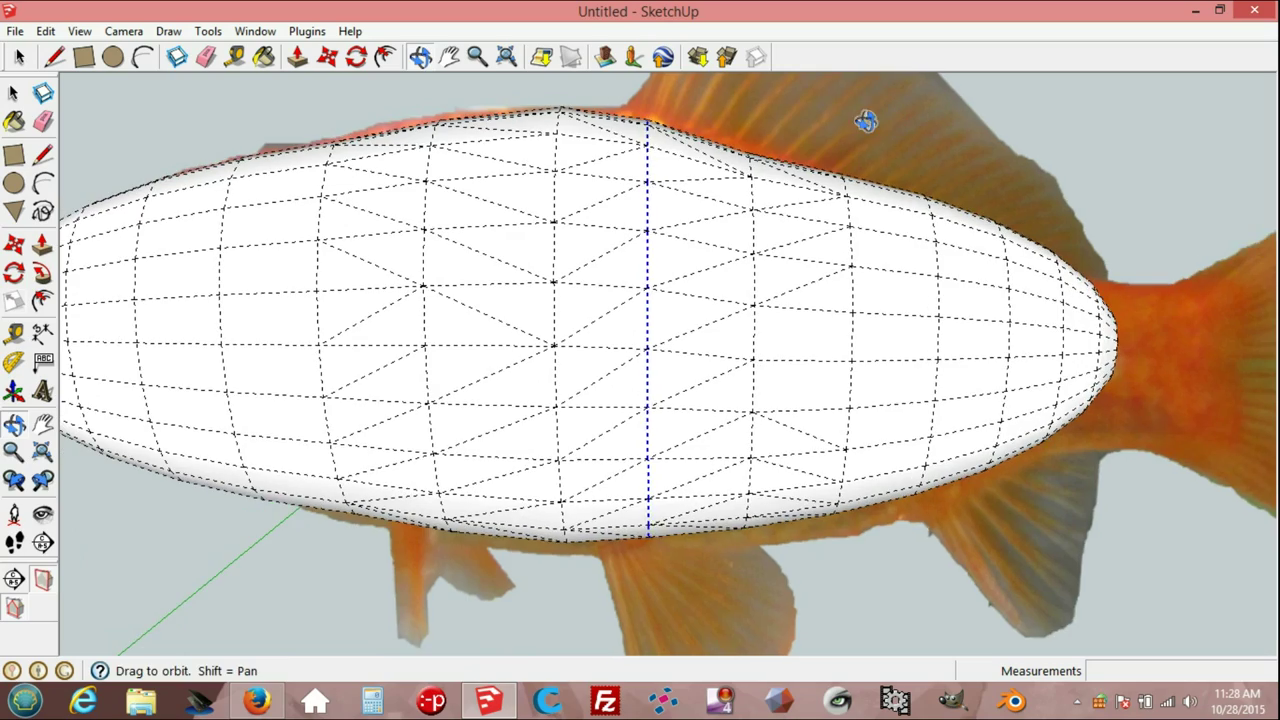
middle_drag(788, 131, 945, 415)
key(space)
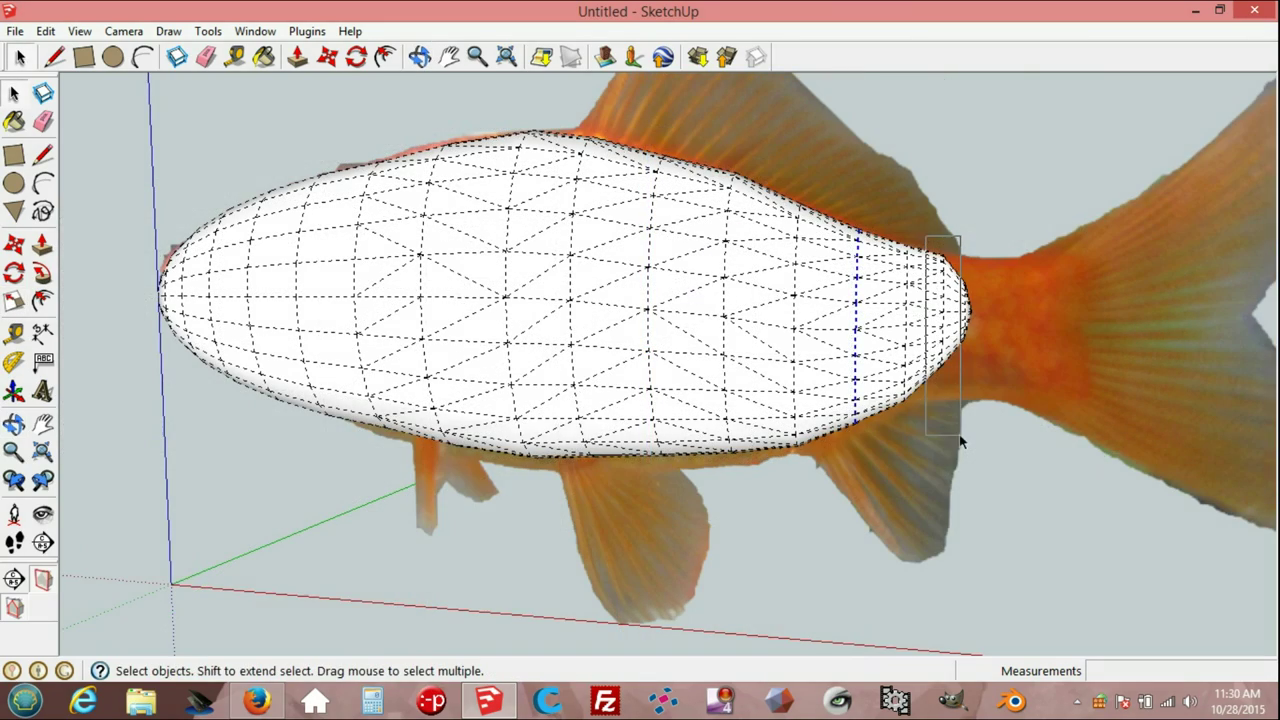
Scale the tail-end ring of the fish body up to about 1.24.
key(s)
middle_drag(978, 383, 868, 383)
drag(893, 384, 906, 404)
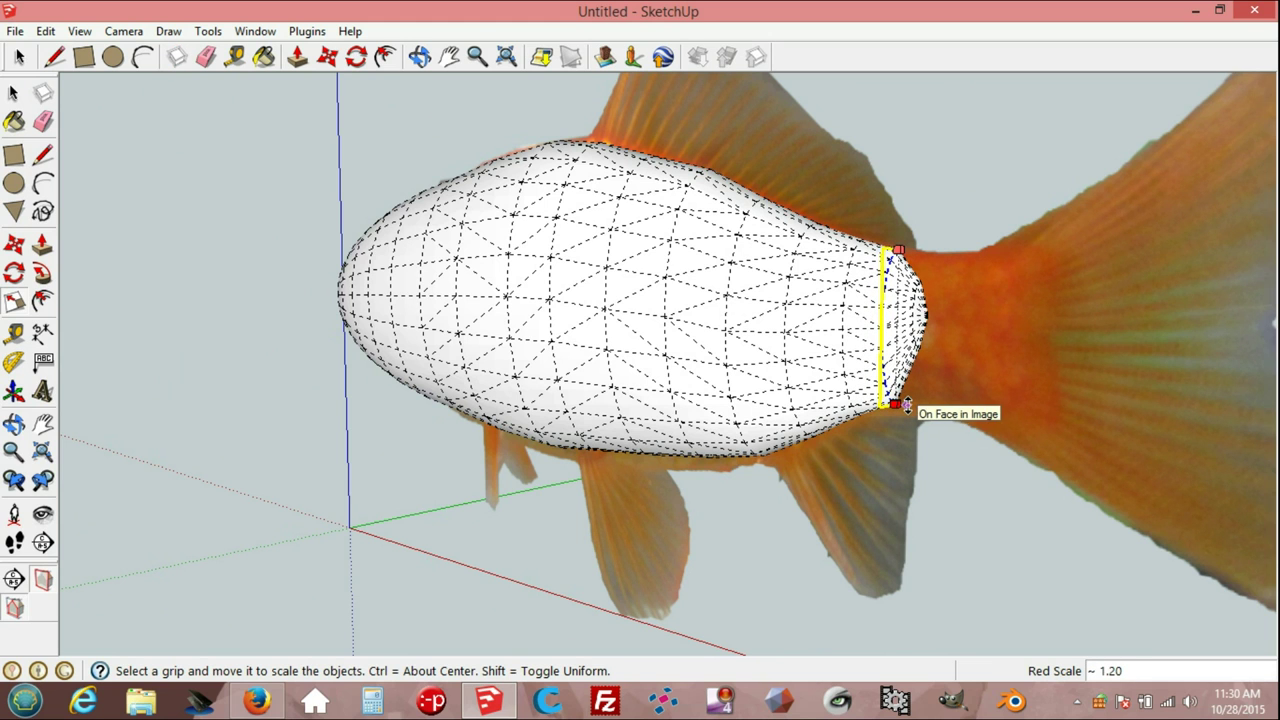
drag(906, 404, 904, 408)
Enlarge the tail-end ring to 2.00 by 1.39 and narrow the nose ring to about 0.75.
middle_drag(926, 396, 1077, 369)
drag(957, 312, 903, 330)
mouse_move(968, 343)
middle_down()
mouse_move(817, 349)
mouse_move(787, 331)
middle_up()
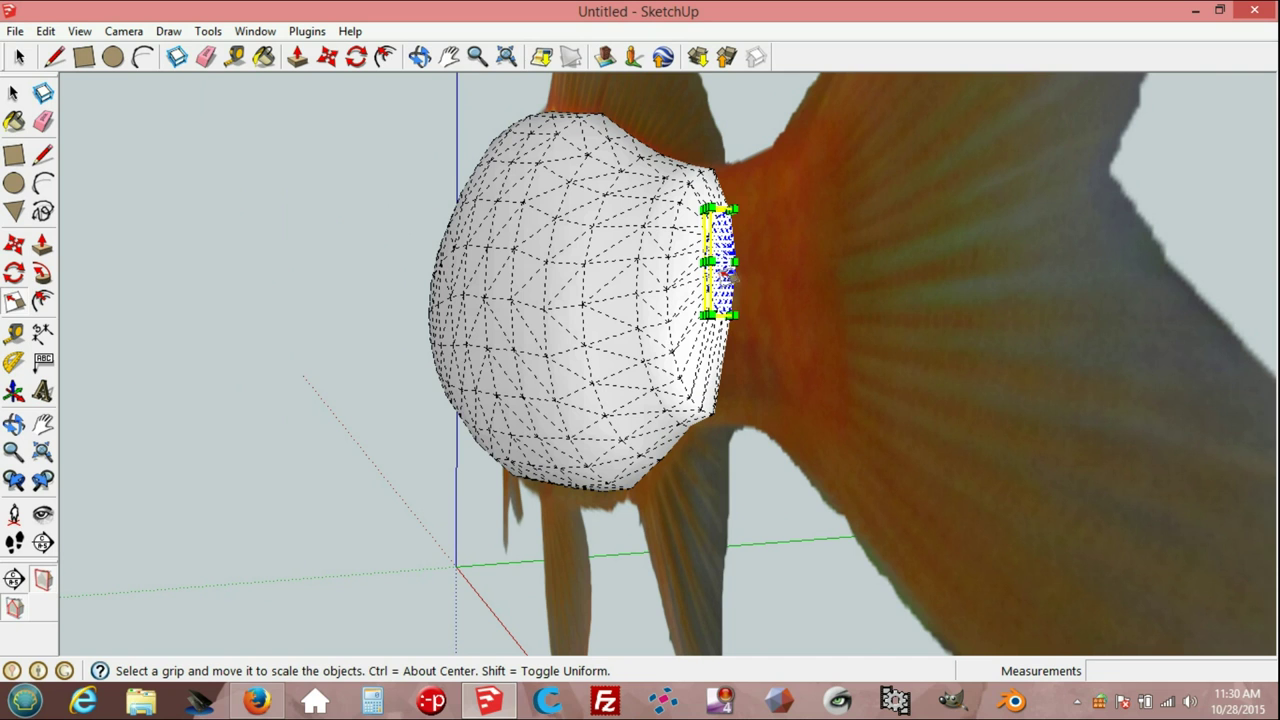
drag(737, 316, 741, 351)
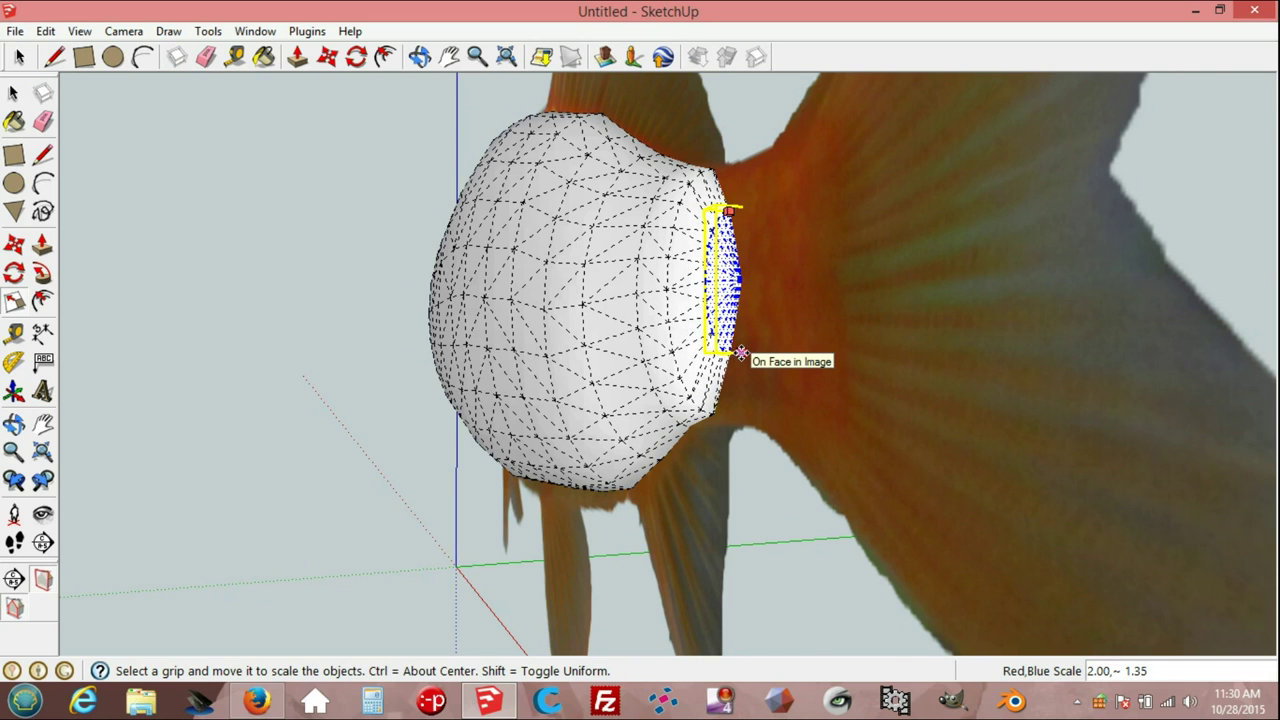
drag(741, 351, 743, 353)
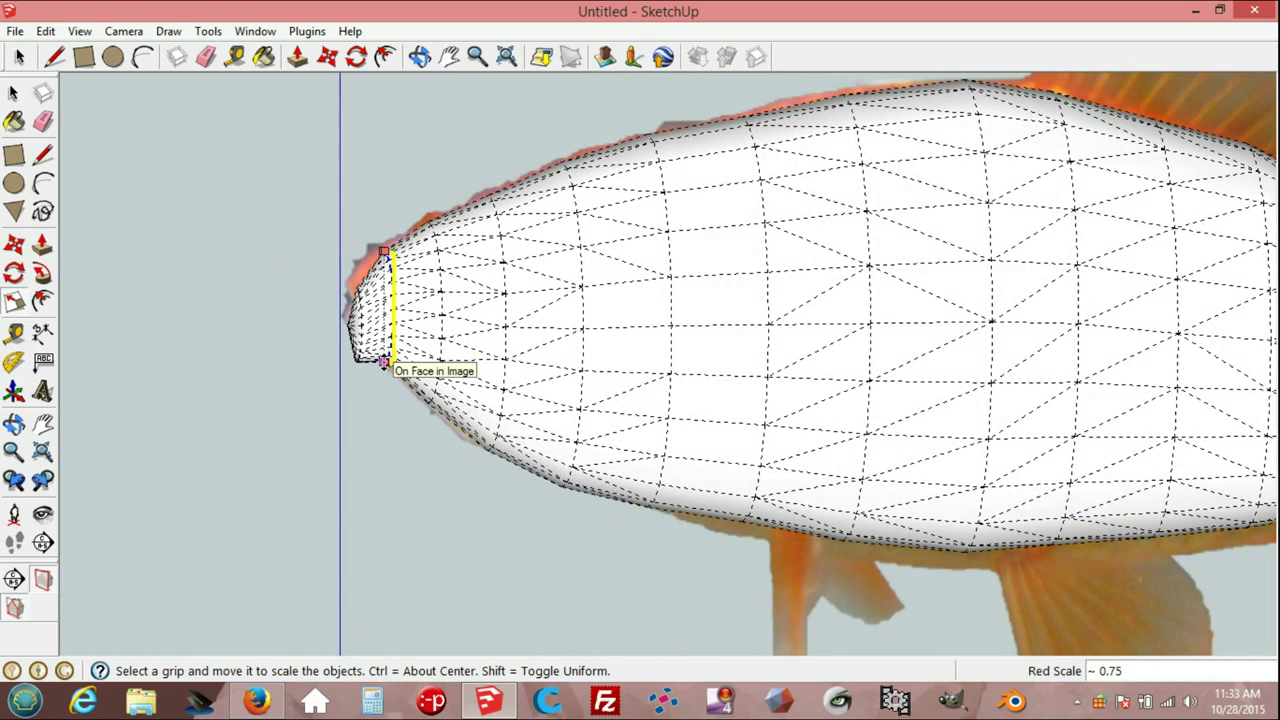
click(383, 362)
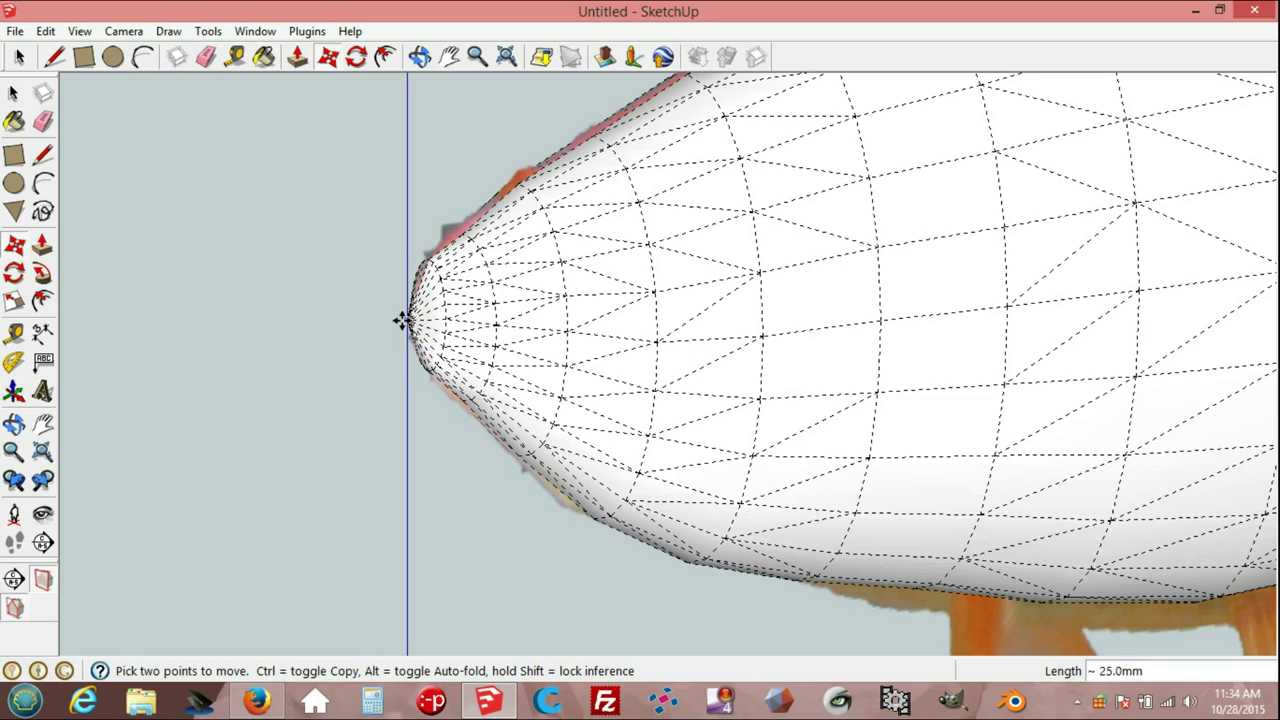
Place the nose tip, drawn out about 25 mm into a point, and view the model from the front.
click(401, 320)
mouse_move(403, 320)
middle_down()
mouse_move(717, 322)
mouse_move(323, 300)
middle_up()
scroll(323, 300, down, 2)
scroll(325, 299, down, 2)
scroll(325, 299, up, 2)
Select the tail-end geometry and move it right toward the tail fin.
key(space)
scroll(609, 343, up, 2)
scroll(872, 410, up, 2)
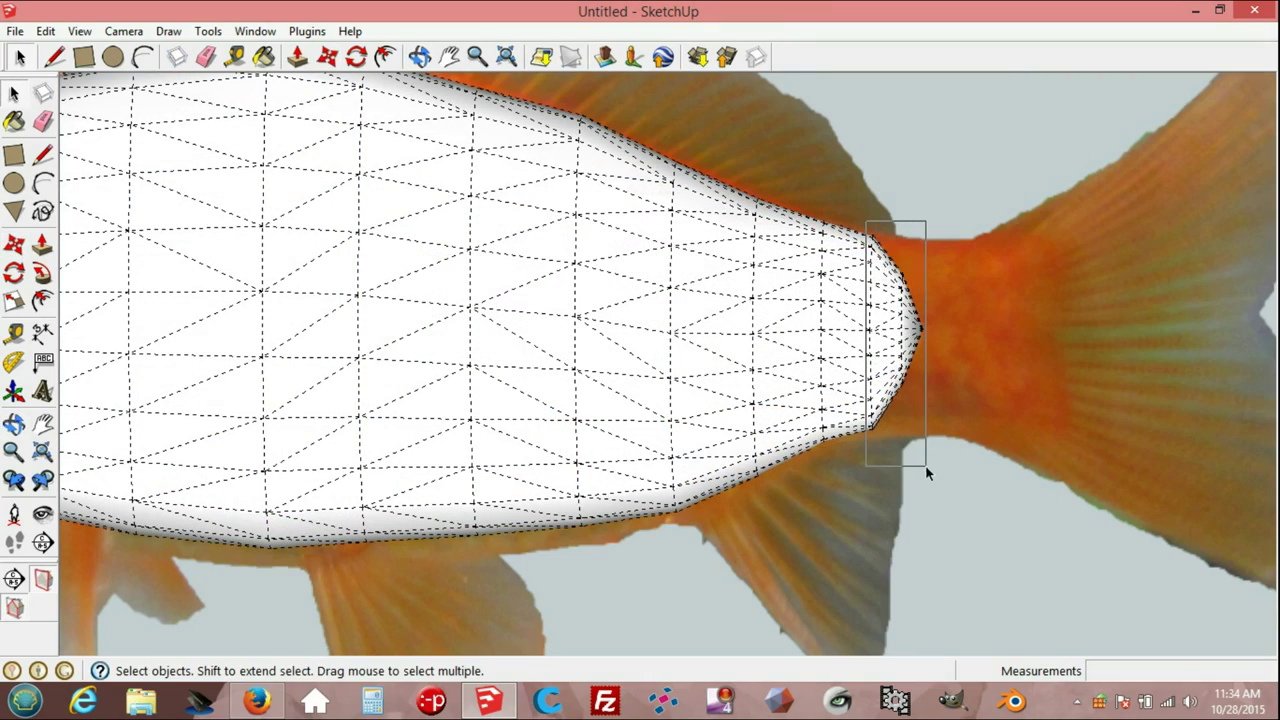
drag(924, 464, 924, 456)
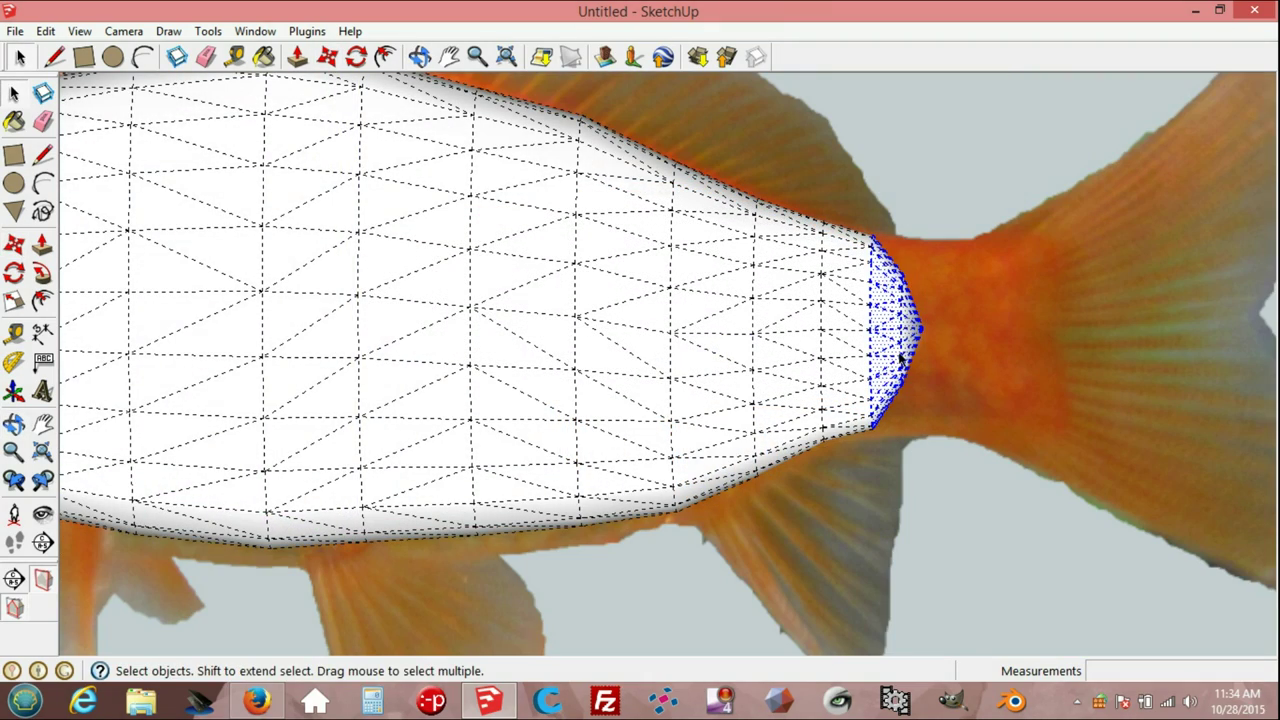
key(m)
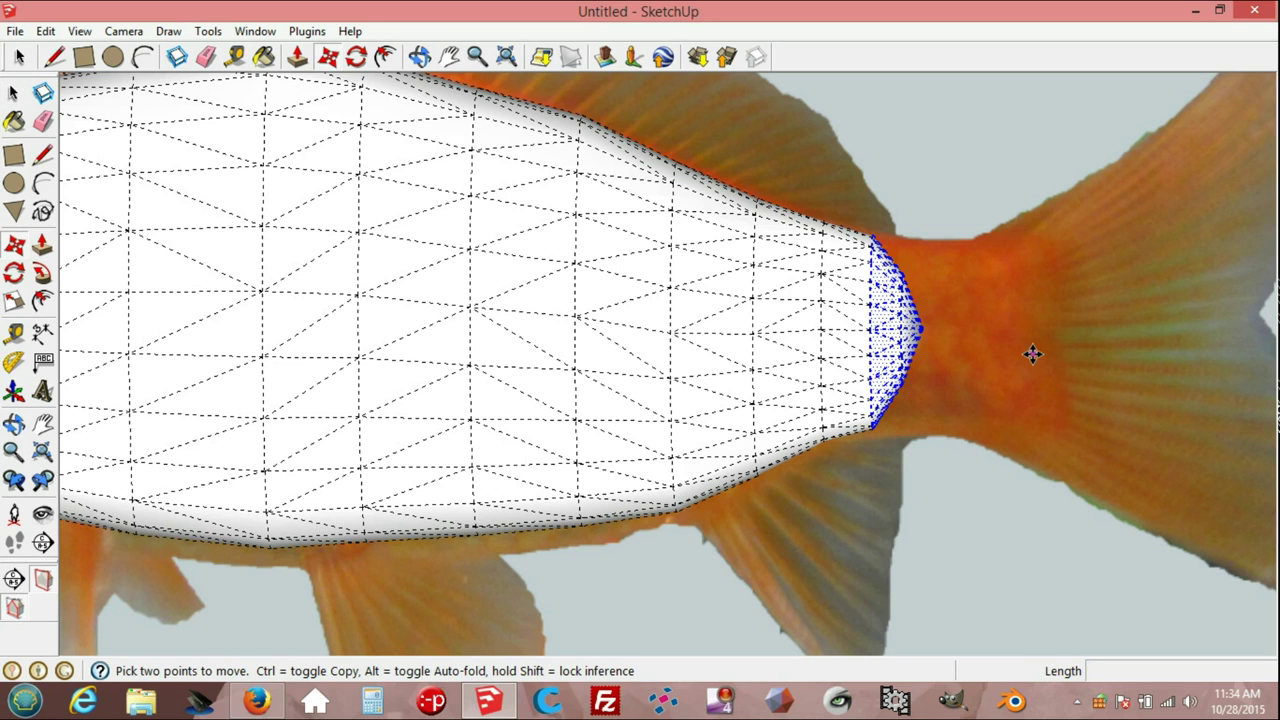
middle_drag(1033, 354, 886, 340)
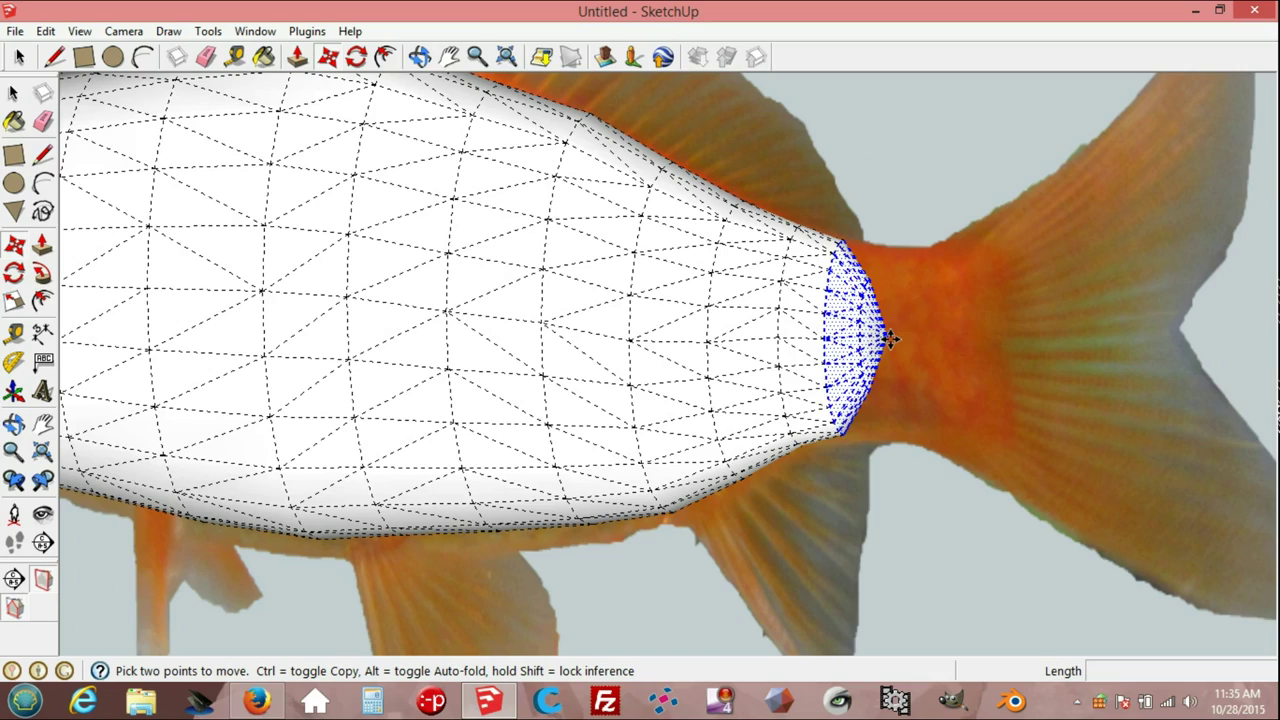
click(889, 340)
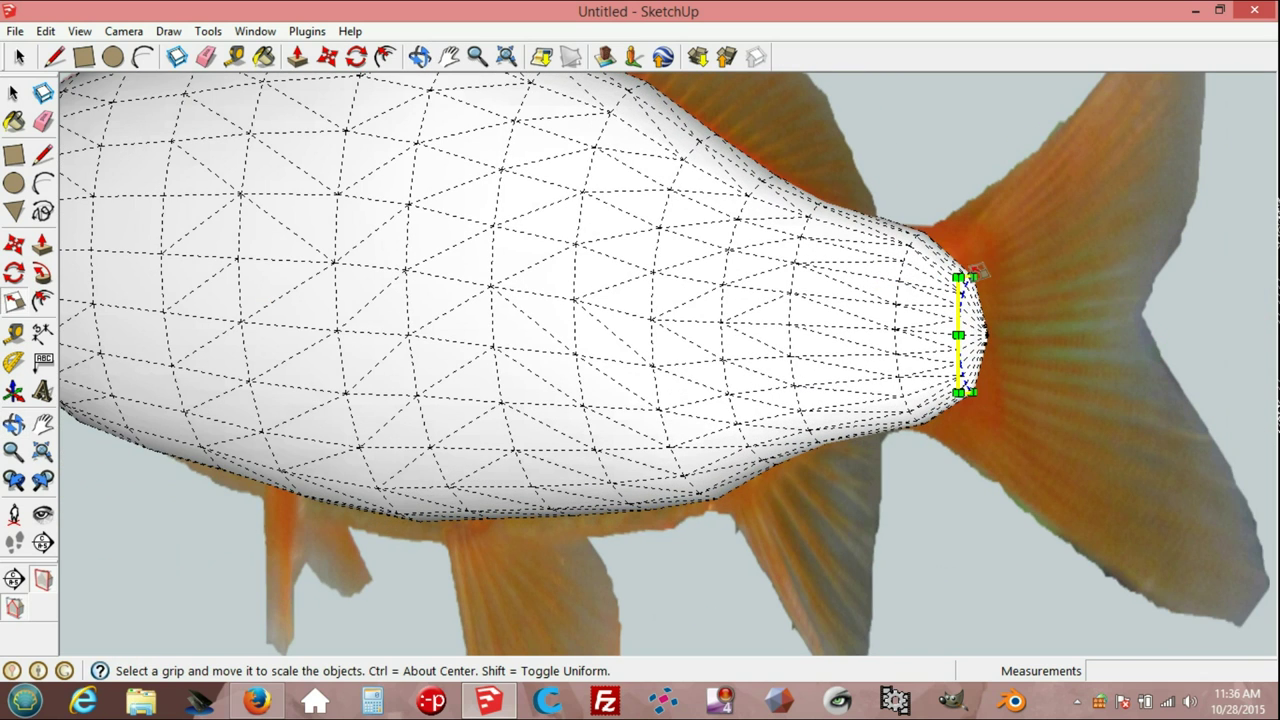
Stretch the tail end up and down to about 1.40 so it matches the tail fin base.
drag(971, 277, 972, 233)
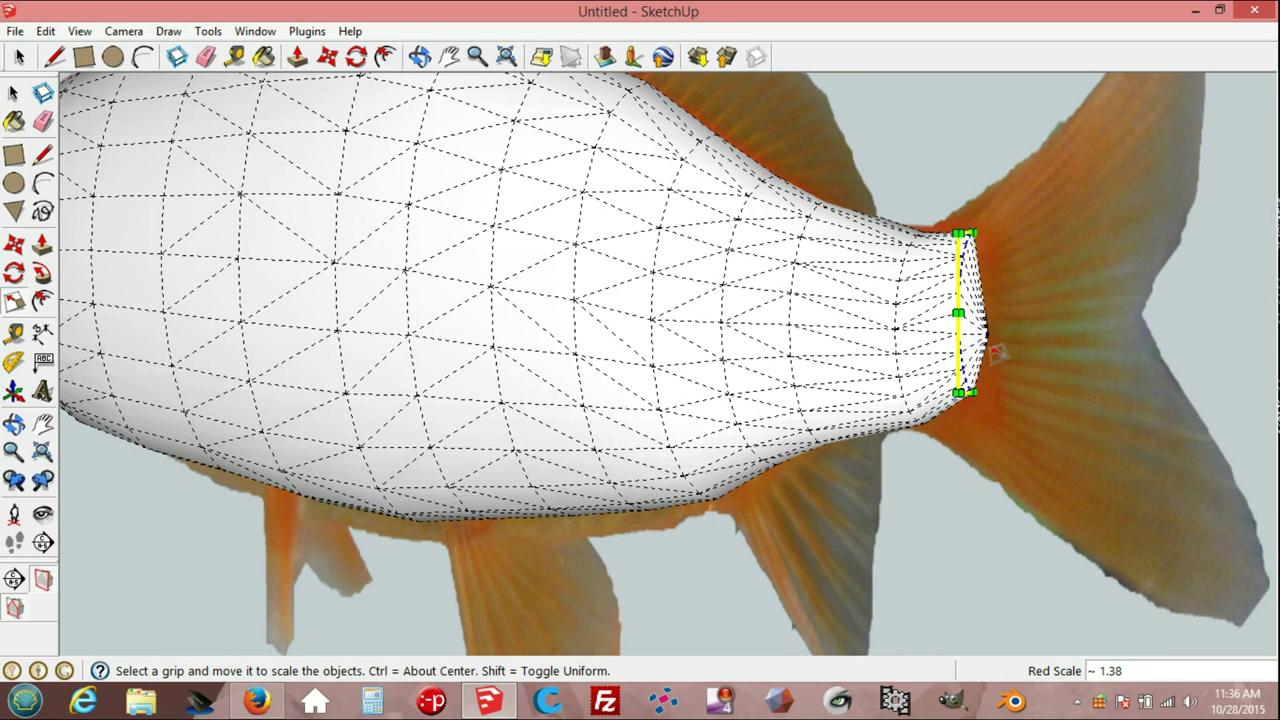
drag(960, 392, 976, 456)
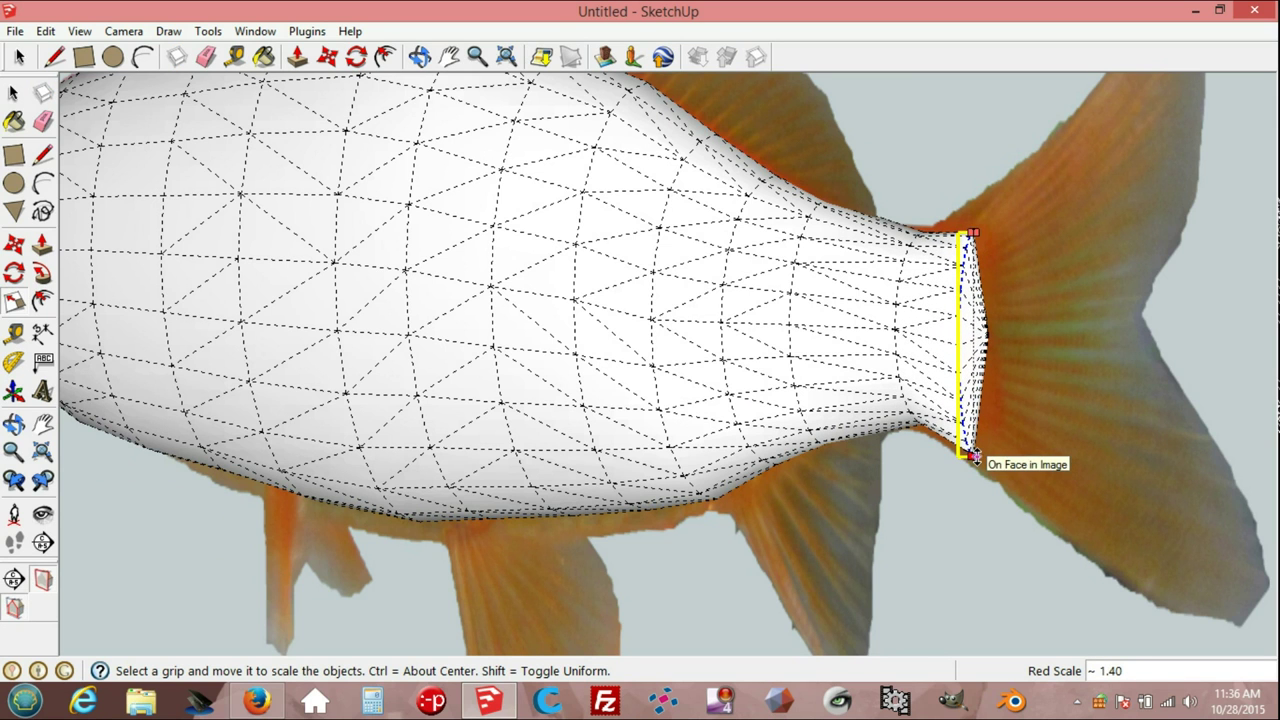
middle_drag(1037, 340, 1230, 310)
scroll(1091, 314, down, 3)
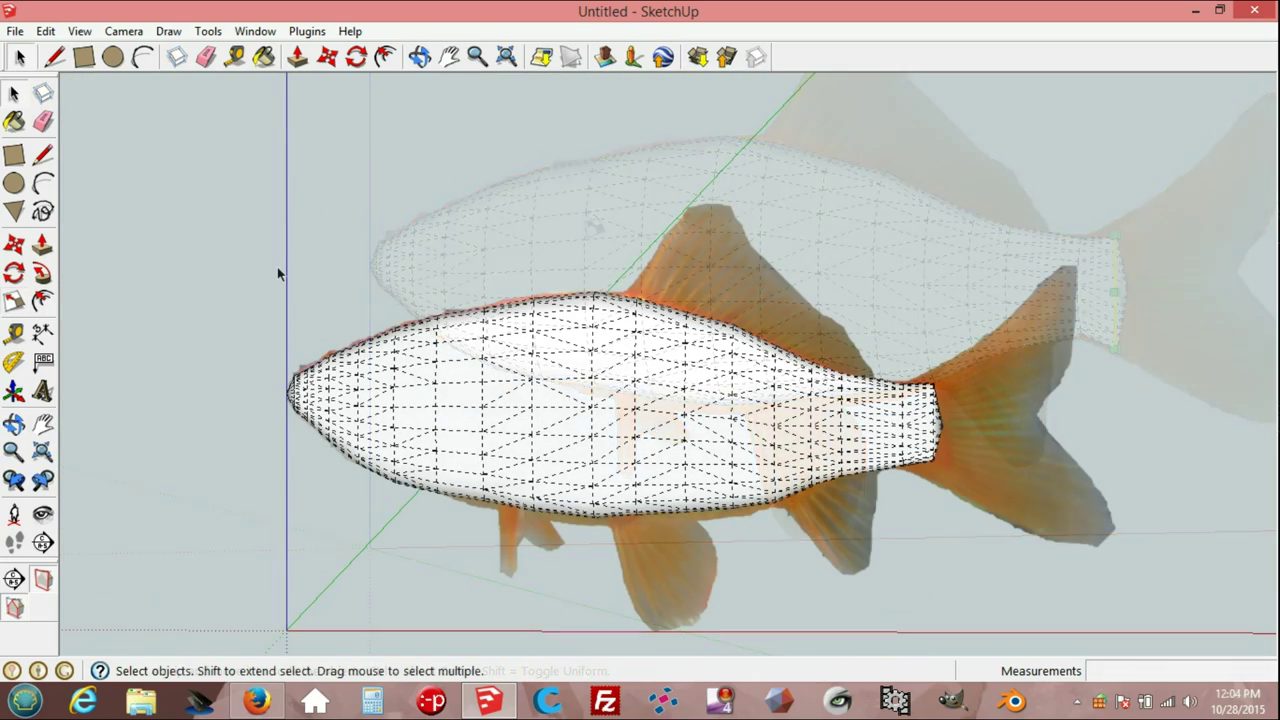
Start a freehand trace of the dorsal fin's edge where it meets the body.
click(42, 211)
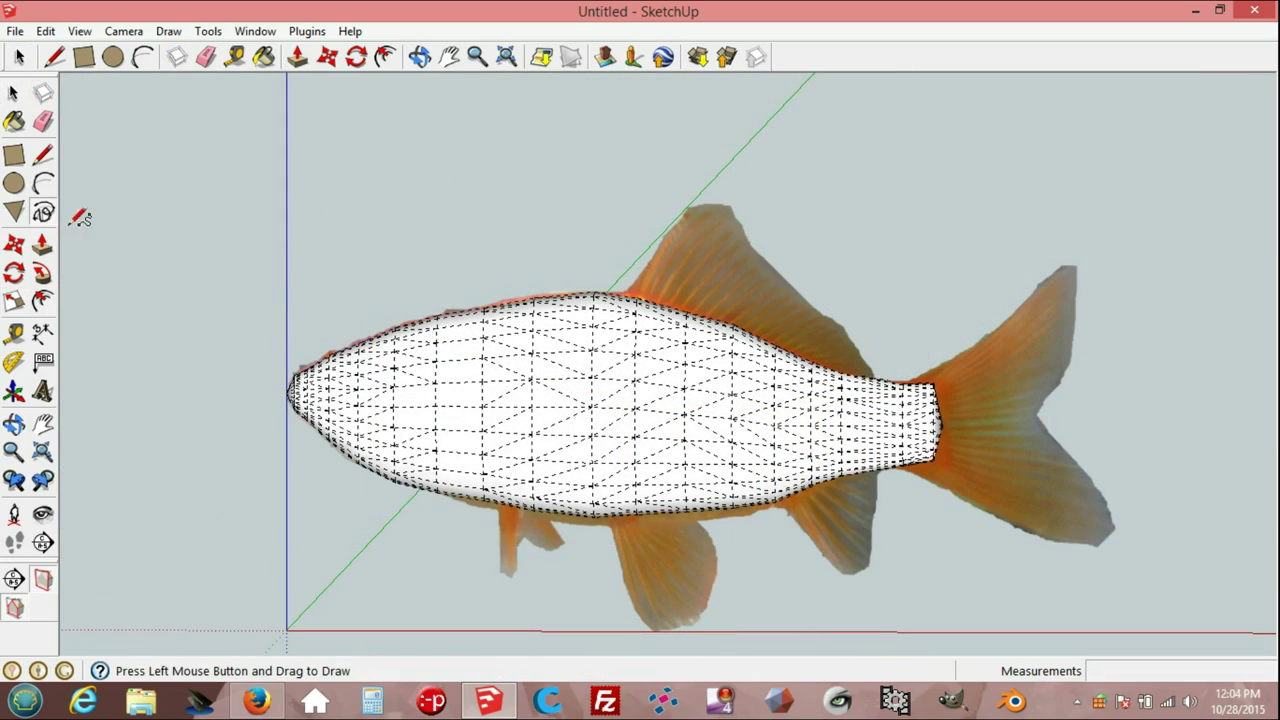
scroll(640, 285, up, 2)
scroll(665, 280, up, 3)
scroll(665, 280, up, 2)
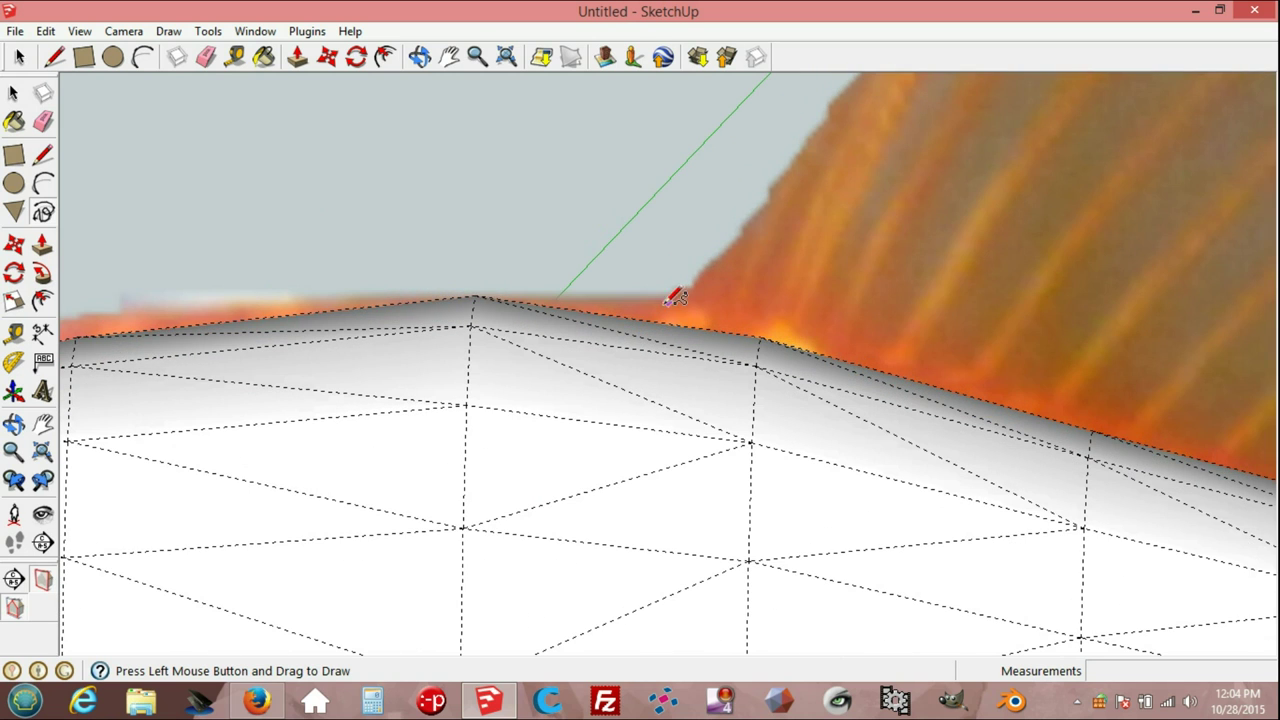
drag(652, 320, 668, 314)
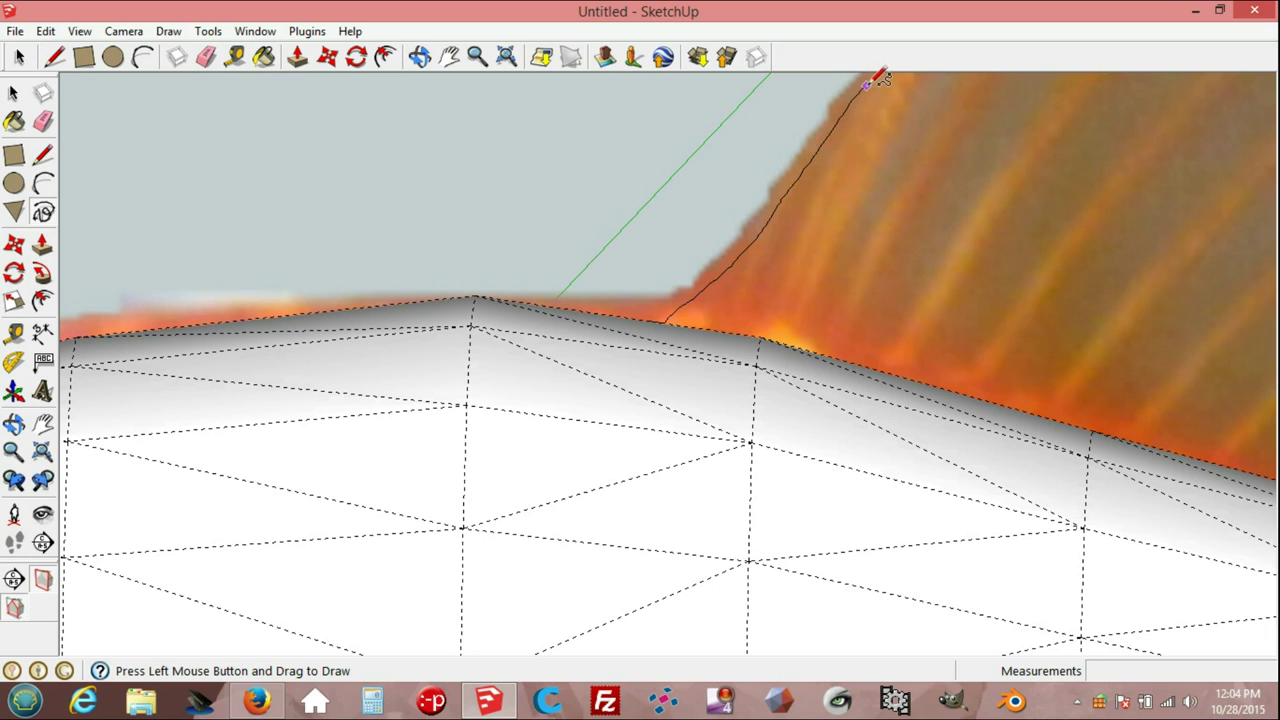
Continue the freehand trace over the fin's top and down to the body's back.
click(448, 57)
mouse_move(728, 181)
mouse_down()
mouse_move(386, 320)
mouse_move(455, 335)
mouse_move(543, 260)
mouse_move(480, 354)
mouse_move(269, 202)
mouse_up()
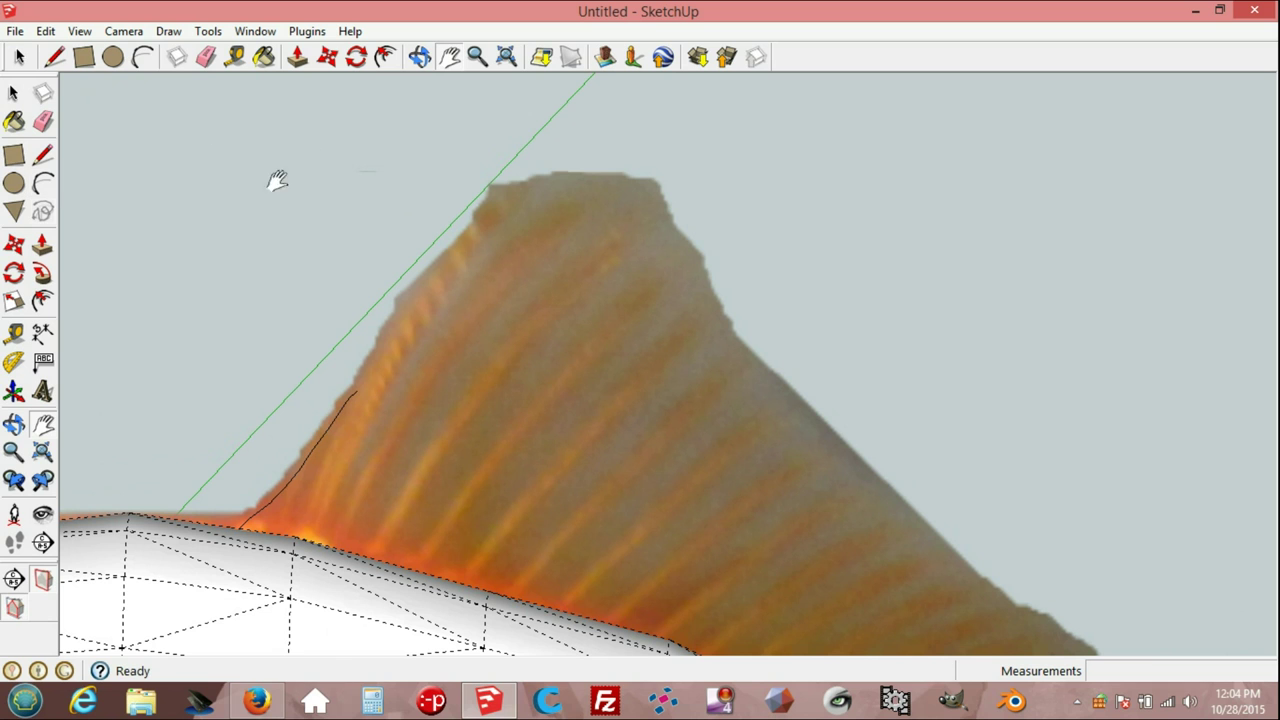
click(42, 212)
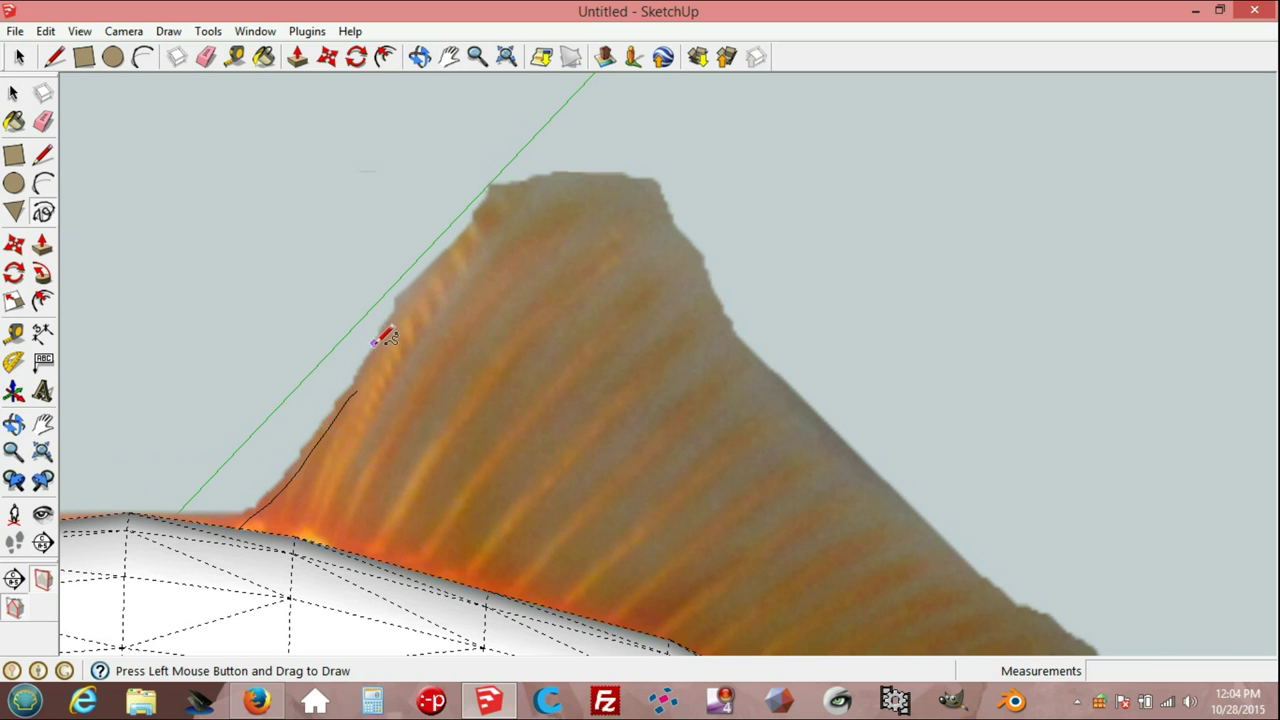
scroll(388, 383, up, 1)
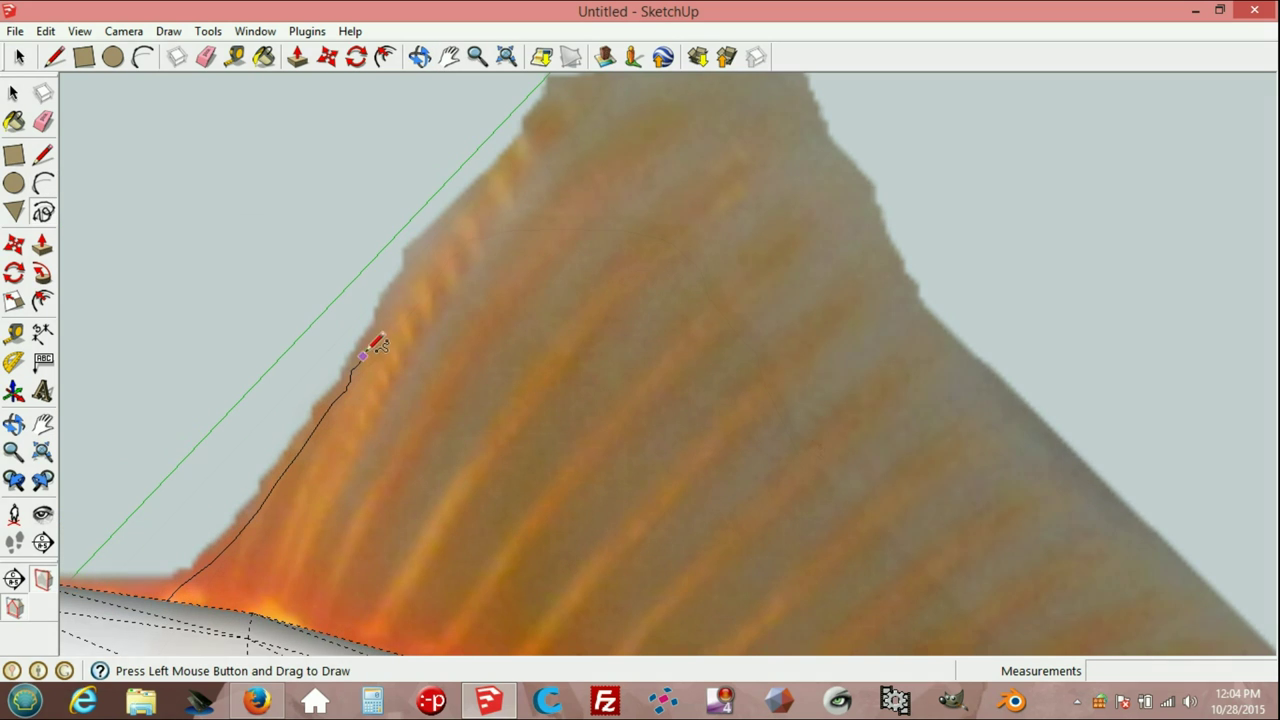
drag(370, 352, 880, 540)
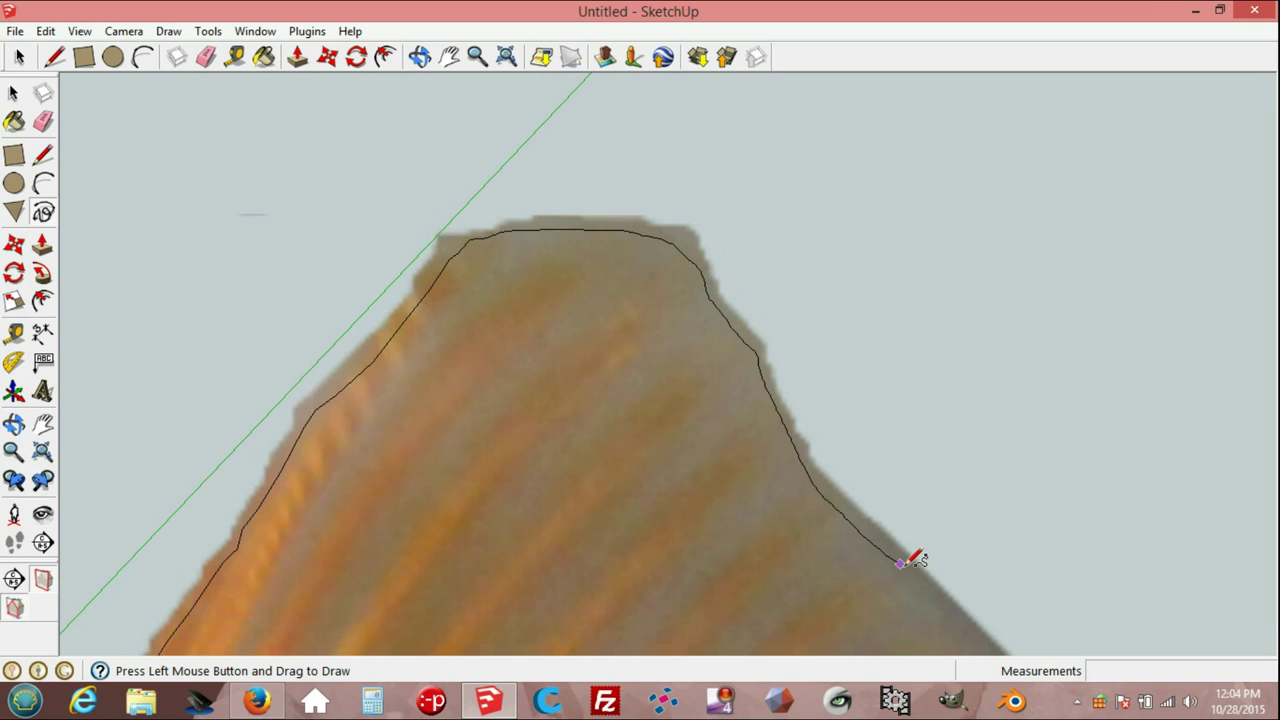
scroll(946, 606, up, 3)
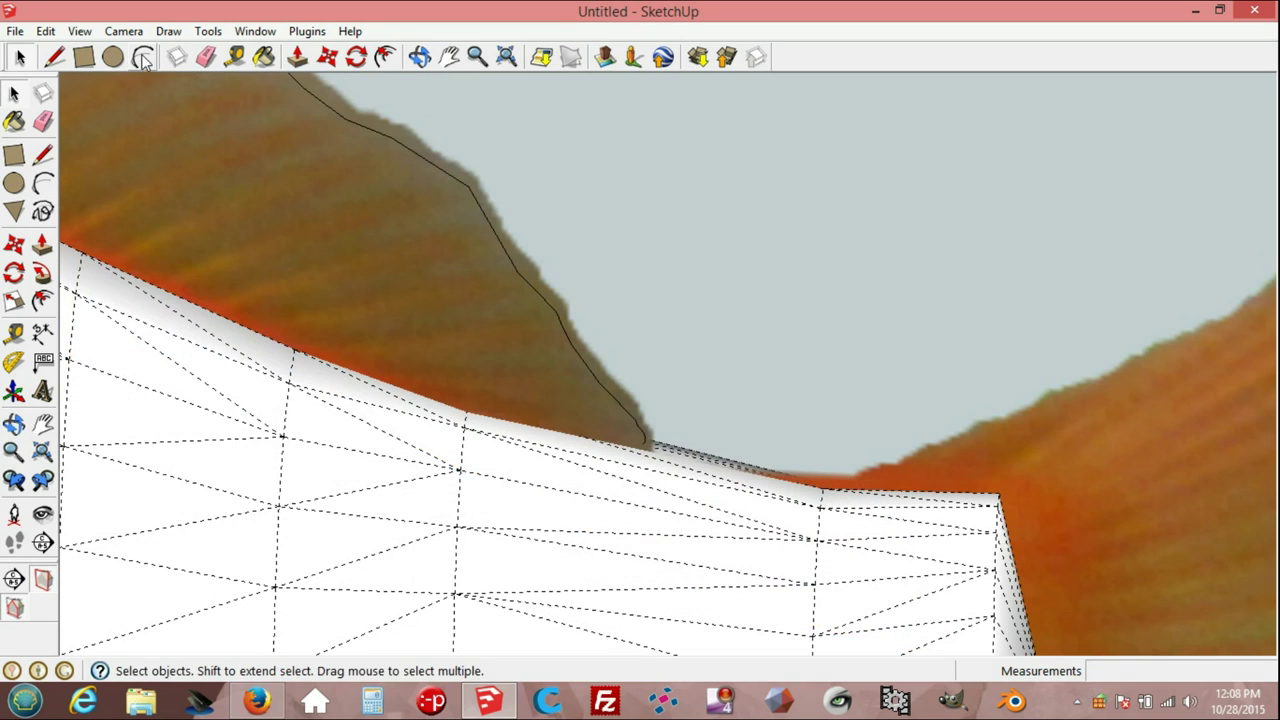
Start an arc from the fin's front on the body to the traced outline's end.
click(143, 58)
scroll(360, 375, up, 2)
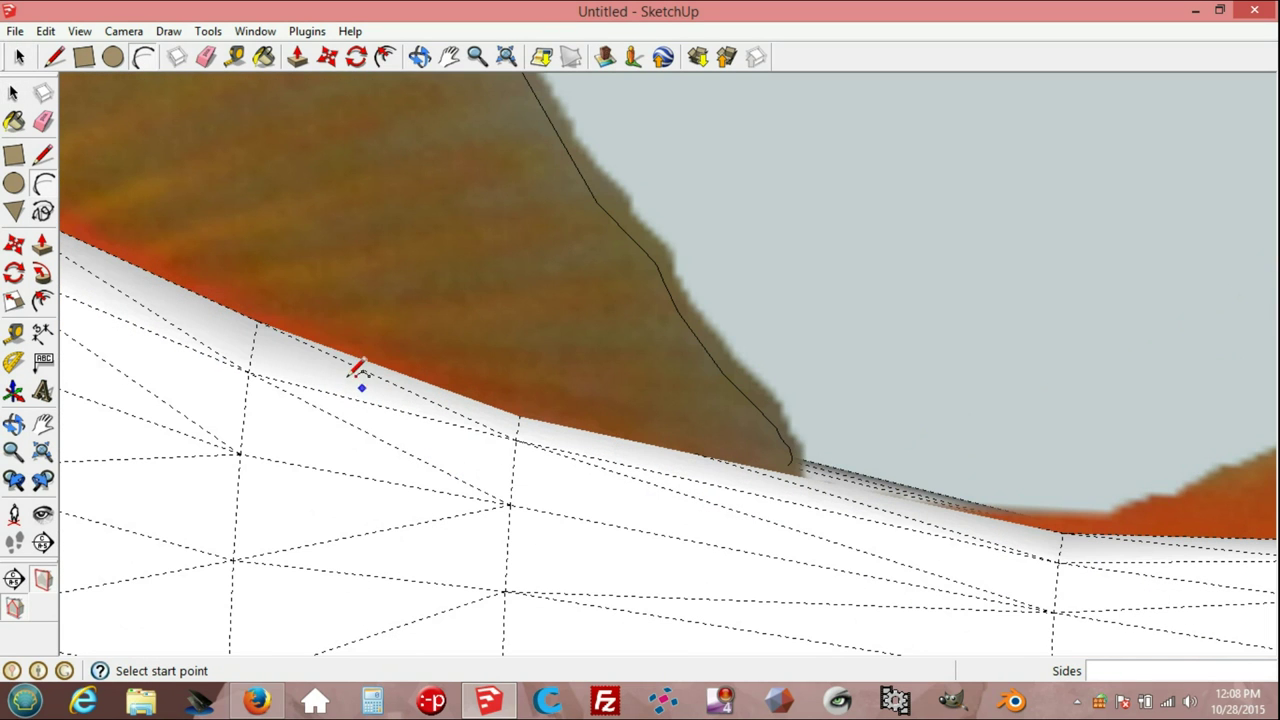
click(257, 321)
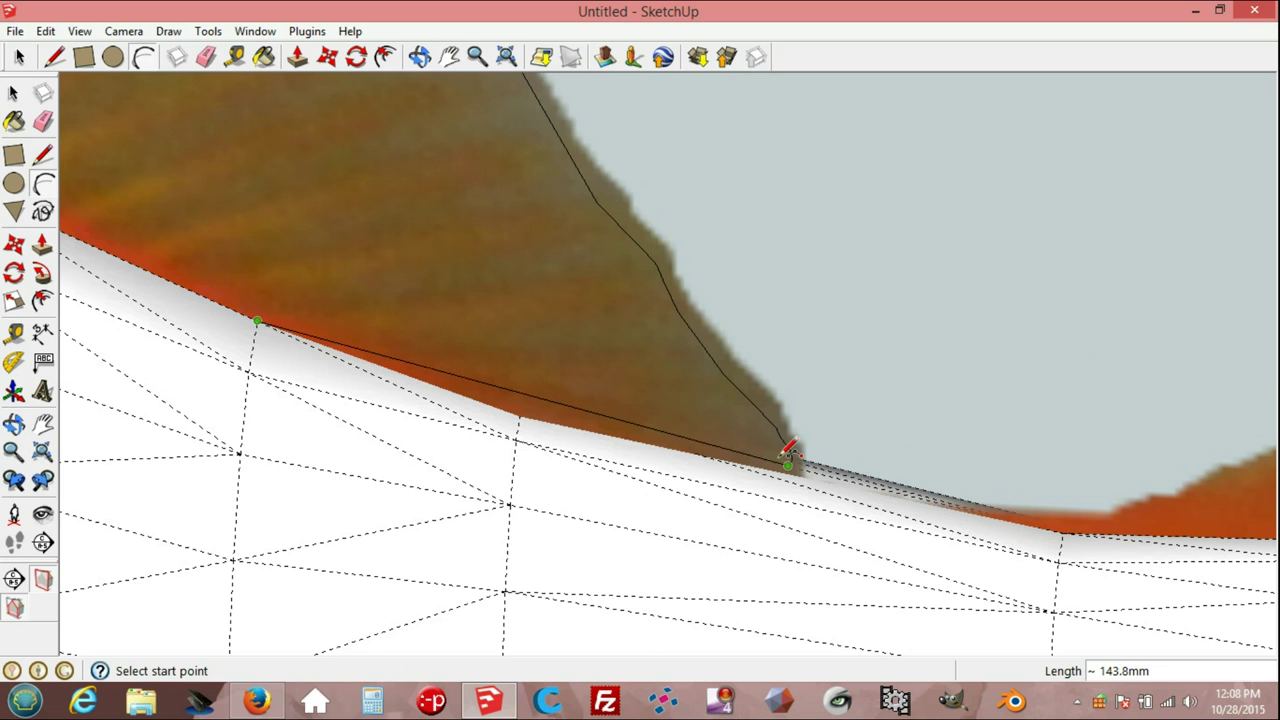
scroll(795, 460, up, 1)
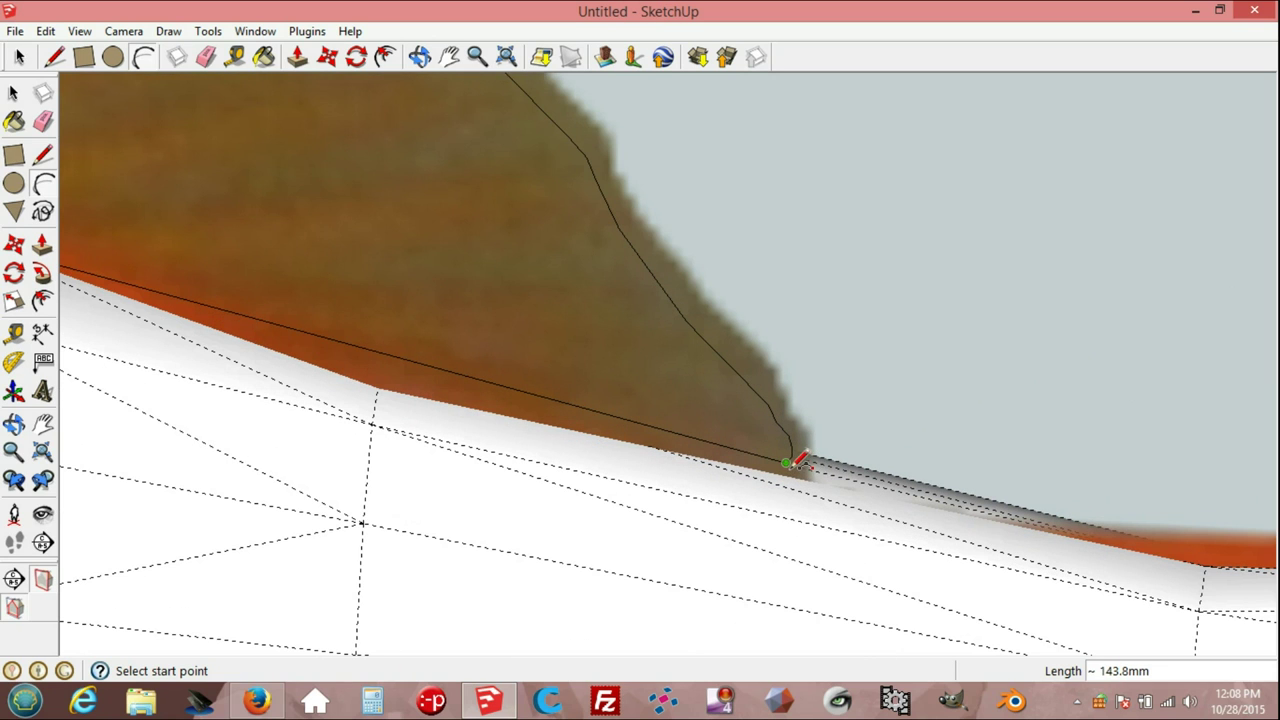
click(790, 462)
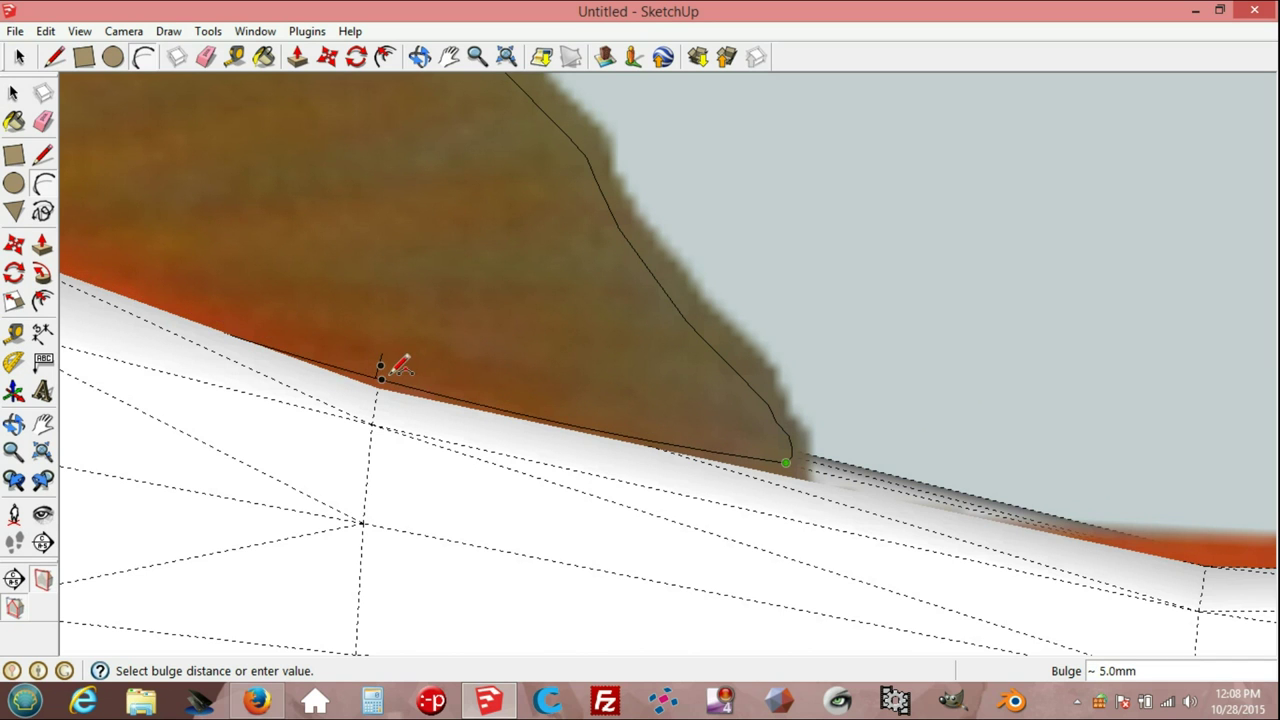
Set the arc's bulge to follow the body edge, closing the fin into a face.
scroll(392, 364, up, 2)
scroll(395, 363, up, 1)
scroll(397, 362, up, 1)
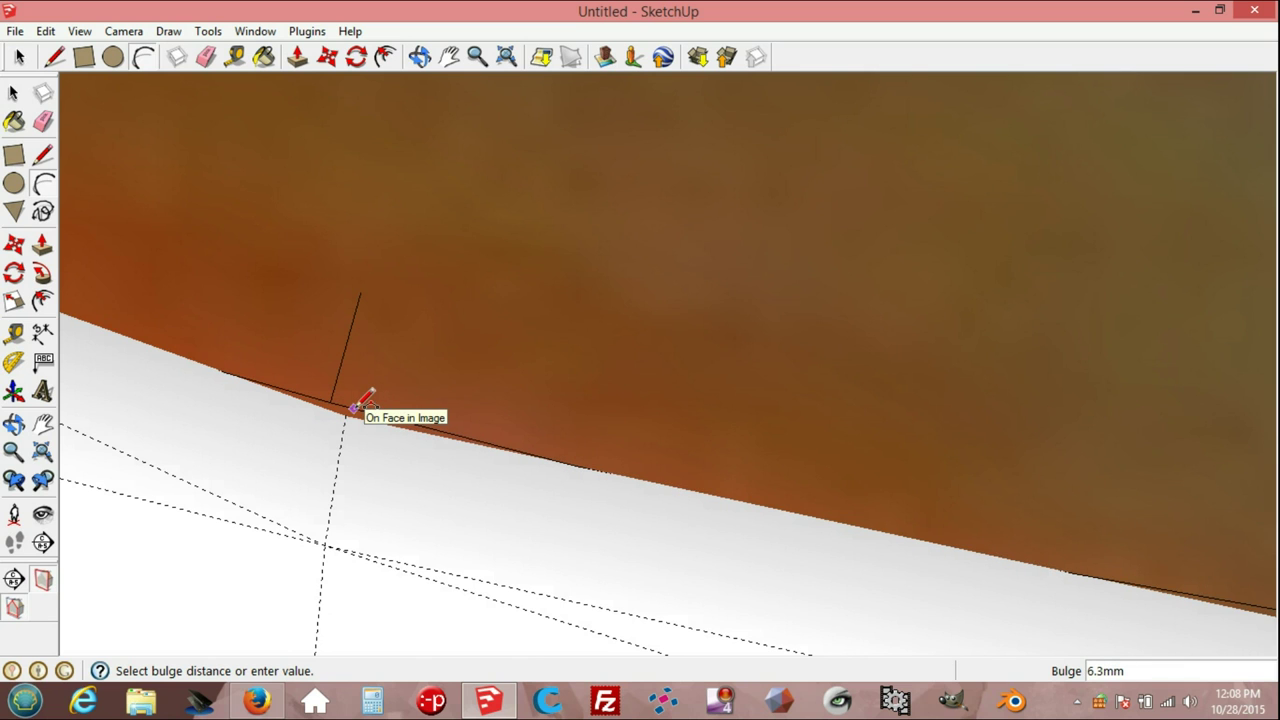
scroll(362, 400, down, 2)
click(370, 400)
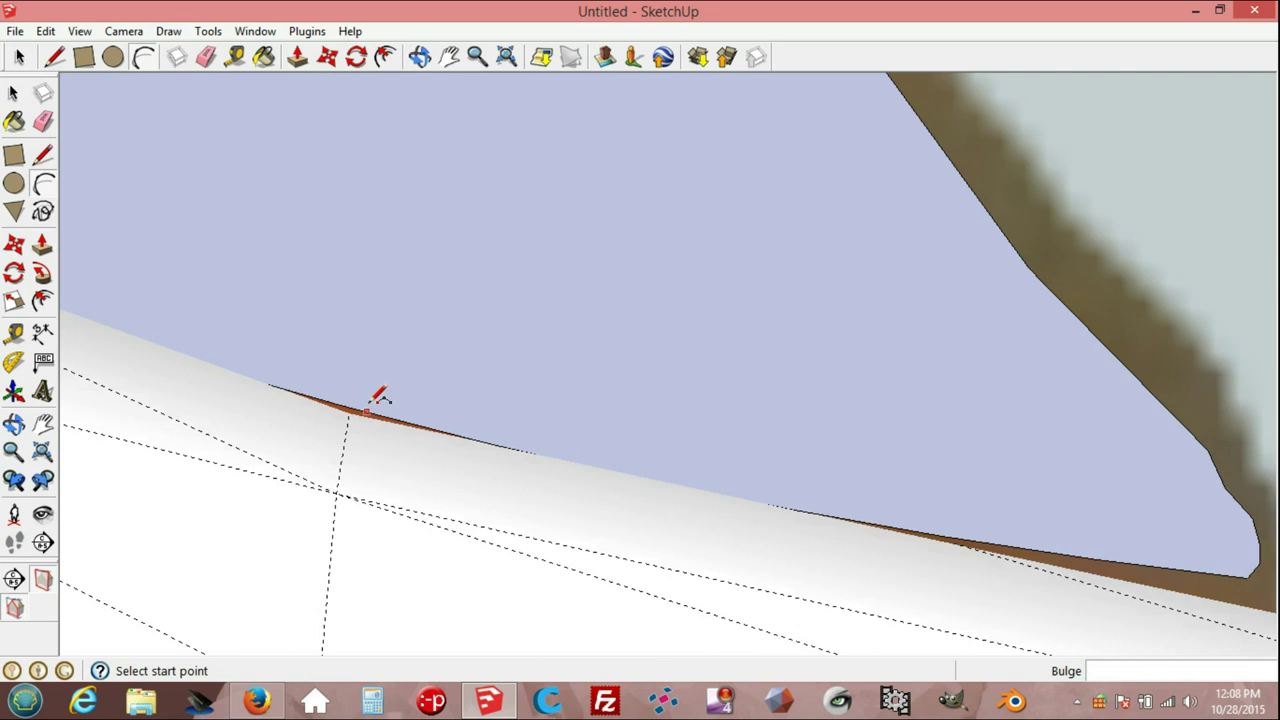
scroll(480, 377, down, 2)
scroll(522, 388, down, 2)
scroll(522, 388, down, 2)
scroll(560, 405, down, 2)
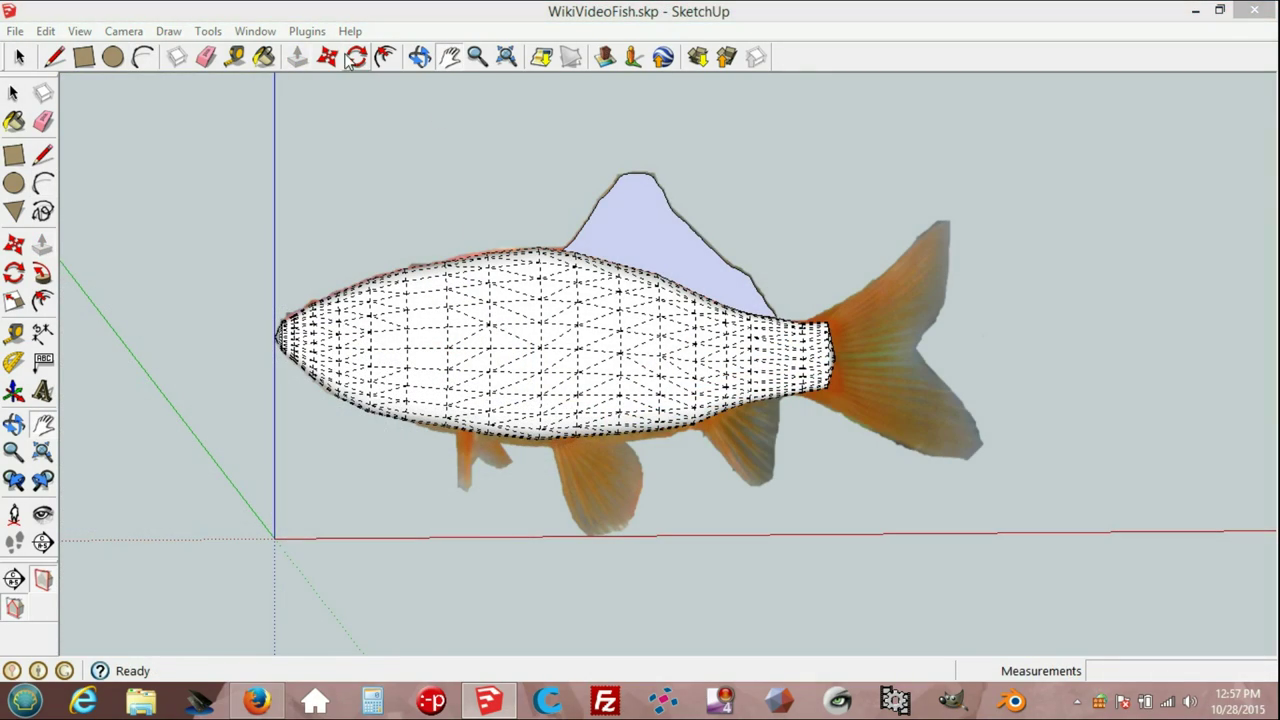
Push/Pull the dorsal fin face out 2 mm.
click(304, 58)
mouse_move(811, 310)
middle_down()
mouse_move(663, 363)
mouse_move(663, 277)
middle_up()
scroll(663, 260, up, 2)
click(668, 241)
text(2)
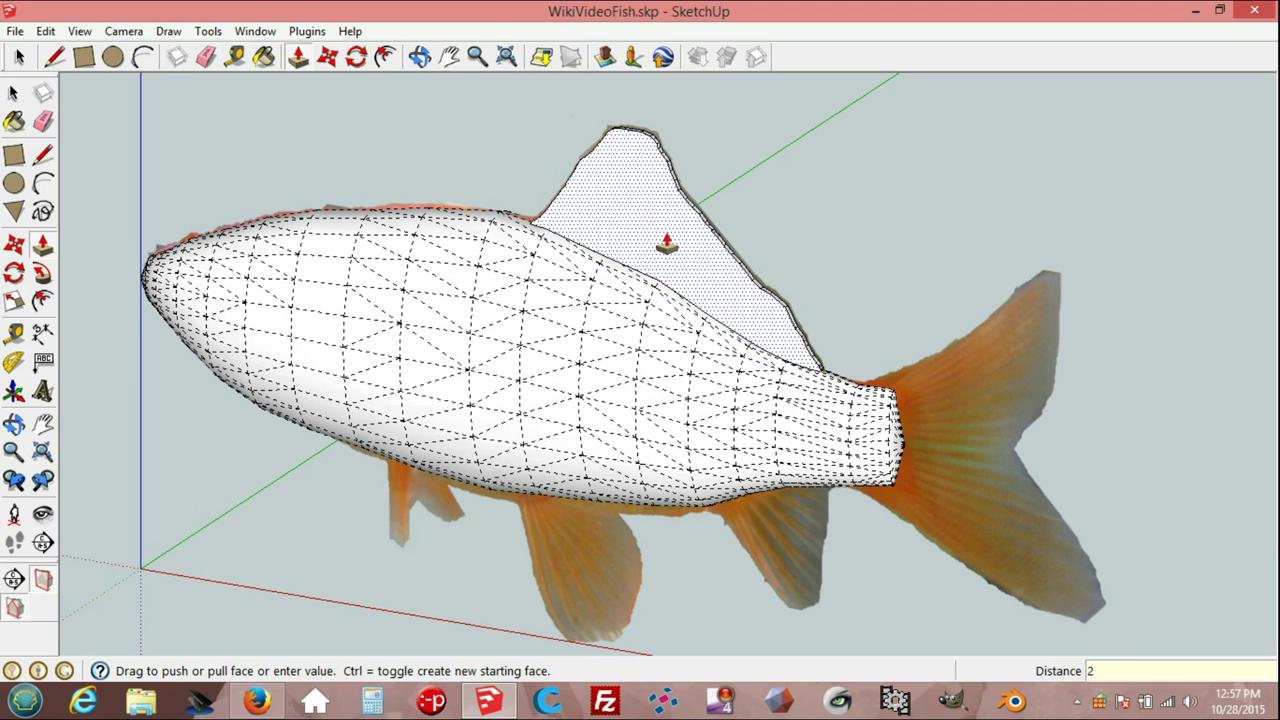
key(Return)
Push/Pull the fin's other side 2 mm, then frame the body and lower fins.
mouse_move(666, 243)
middle_down()
mouse_move(531, 291)
mouse_move(683, 252)
middle_up()
mouse_move(959, 222)
middle_down()
mouse_move(822, 256)
mouse_move(760, 254)
middle_up()
click(742, 222)
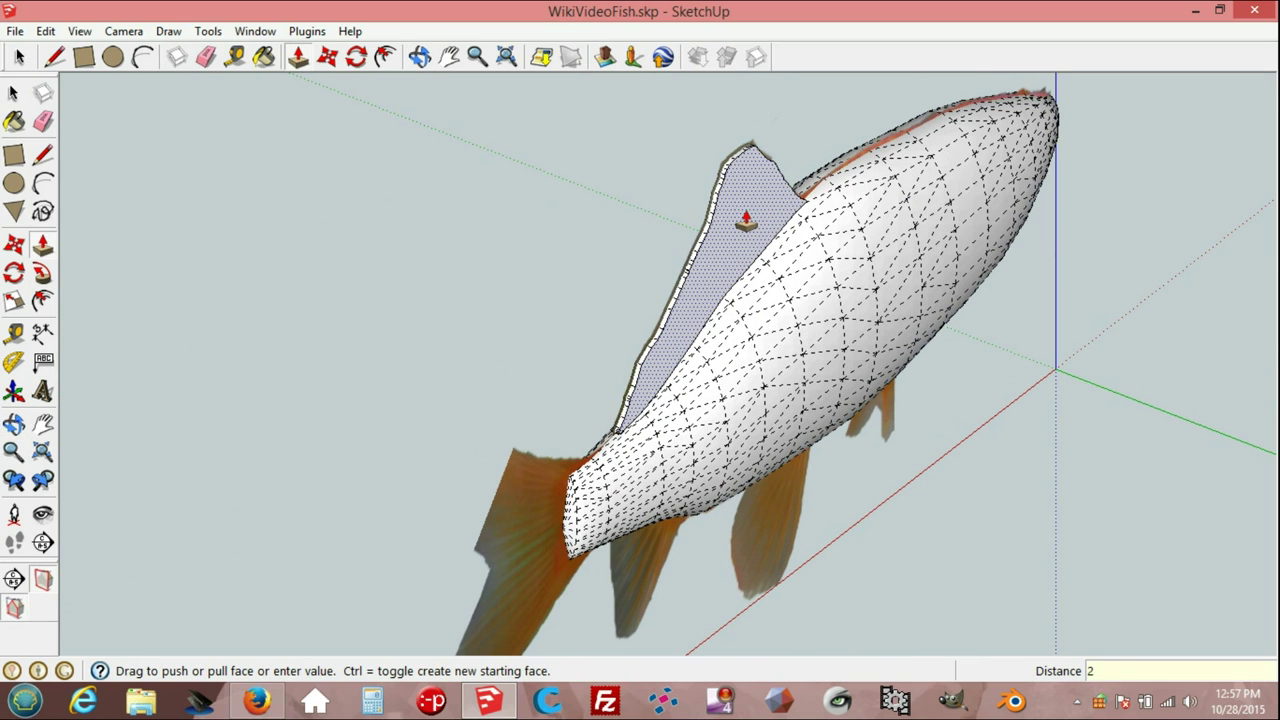
key(Return)
mouse_move(740, 285)
middle_down()
mouse_move(886, 271)
mouse_move(1021, 220)
middle_up()
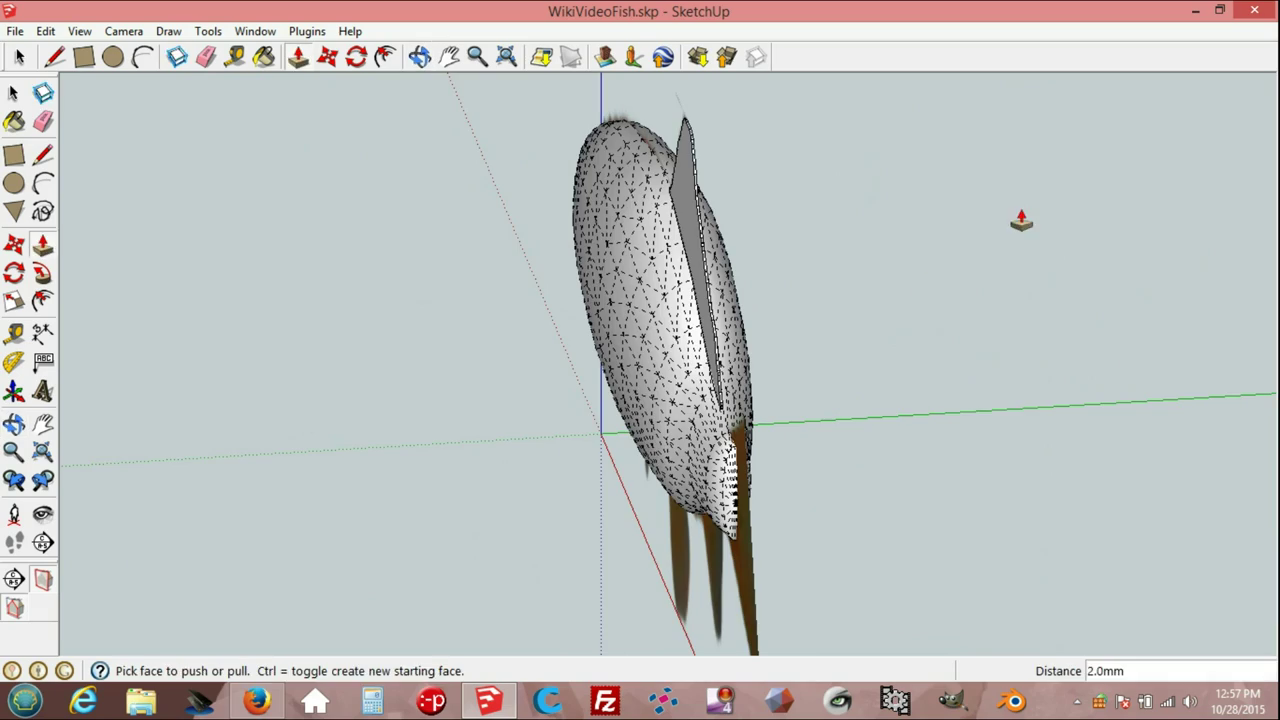
middle_drag(663, 363, 966, 257)
scroll(663, 434, up, 3)
scroll(243, 237, up, 3)
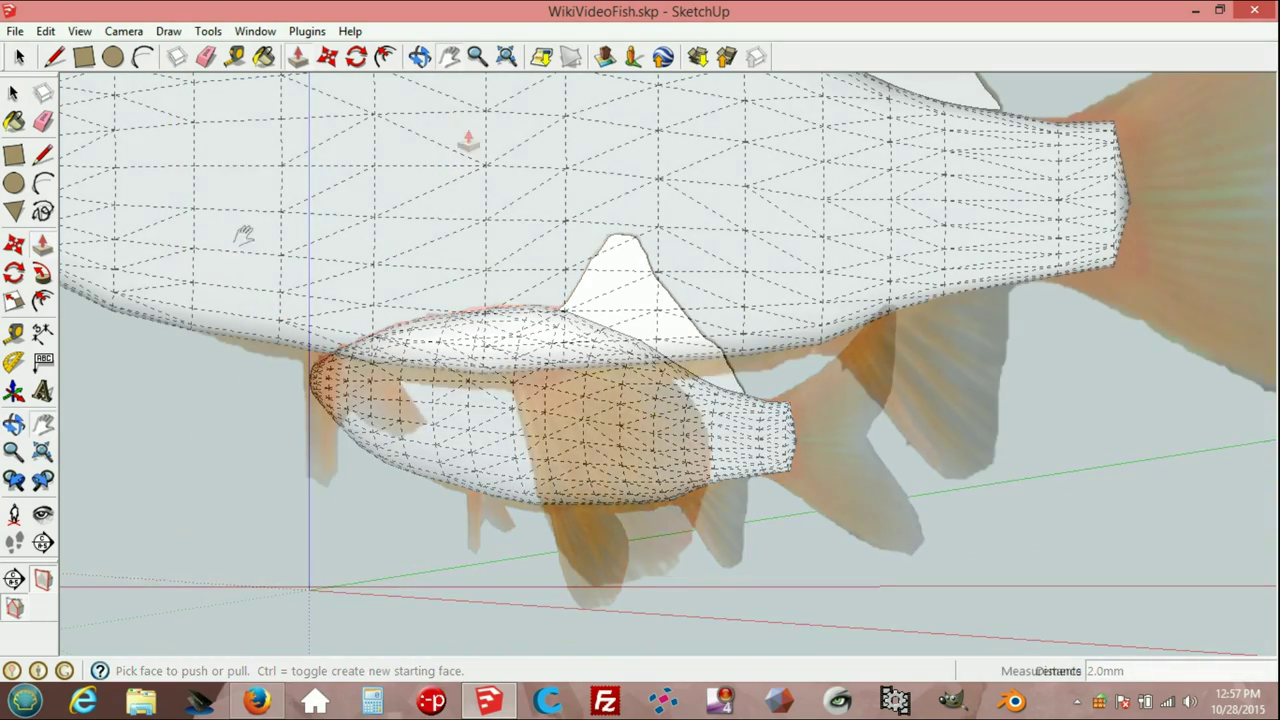
shift+middle_drag(243, 237, 399, 298)
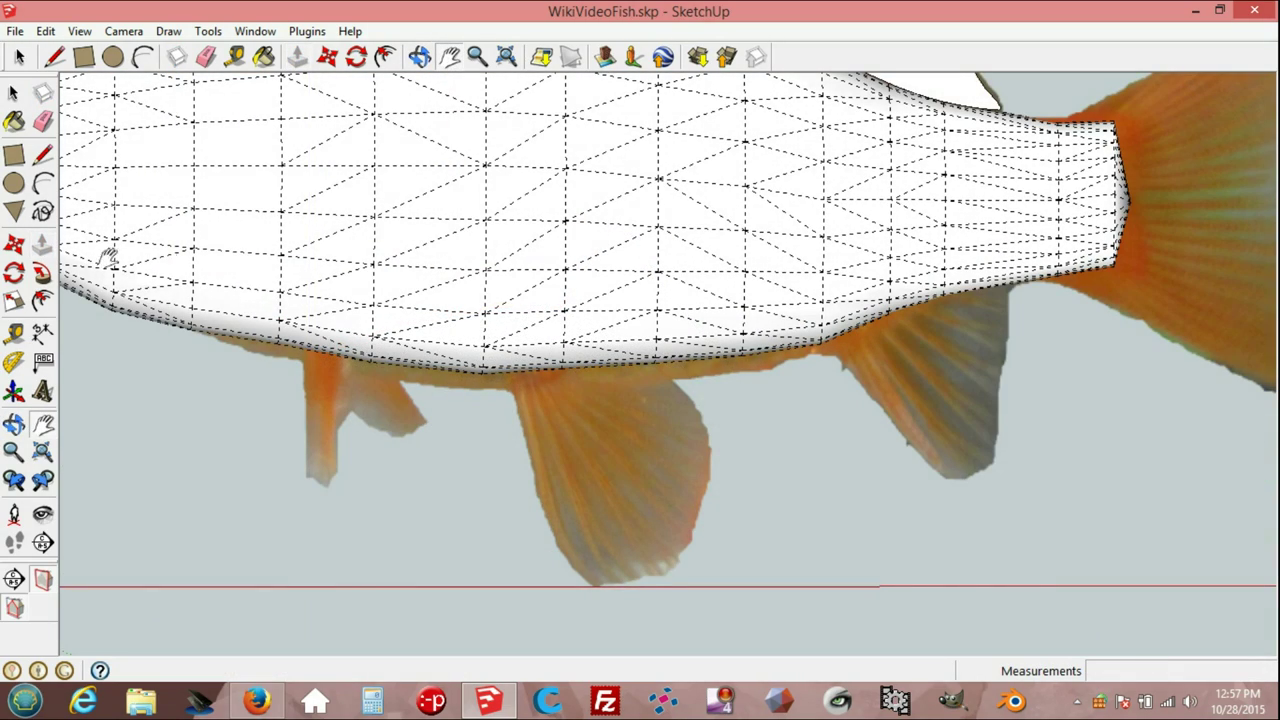
Draw a straight line along the belly for the ventral fin's top edge.
click(55, 57)
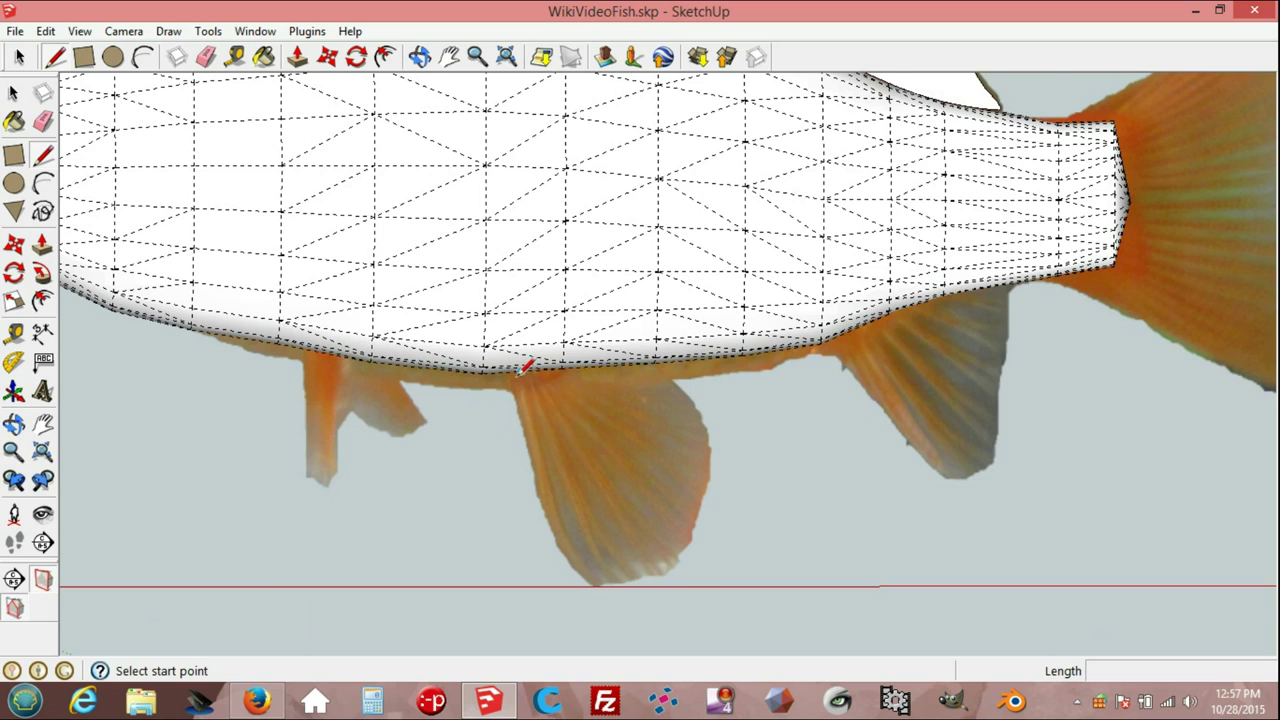
scroll(519, 370, up, 2)
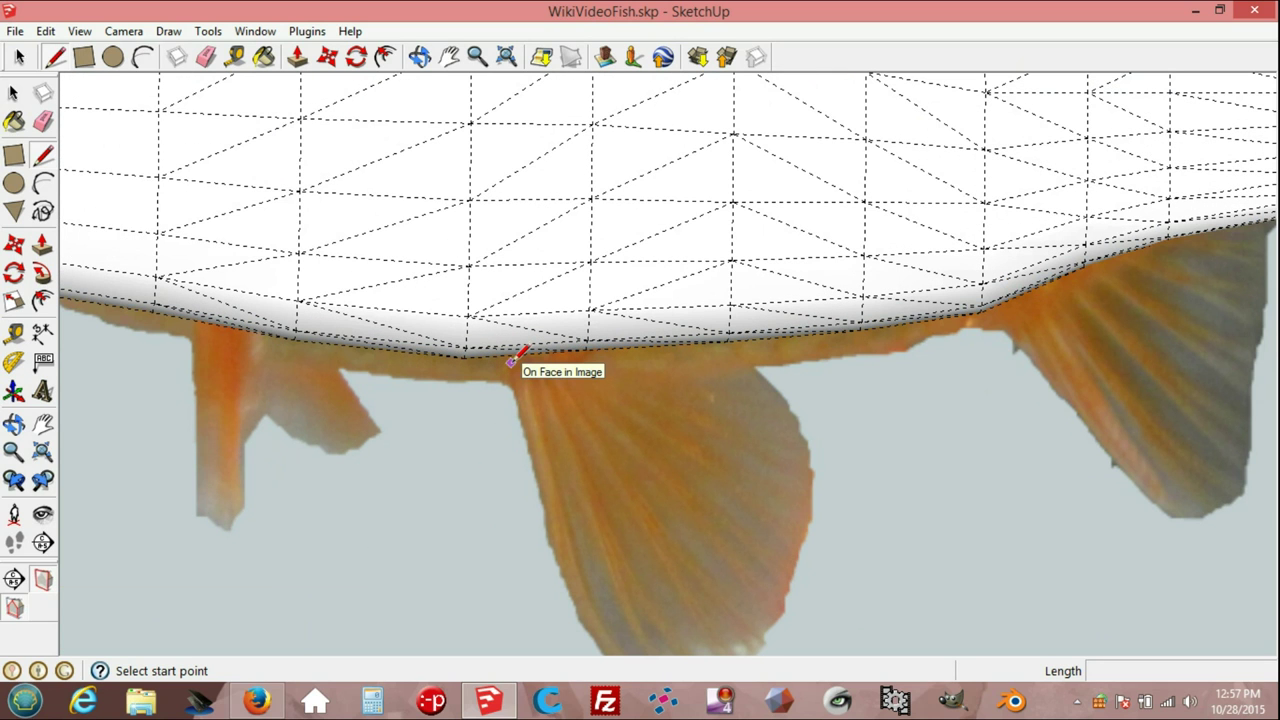
click(510, 363)
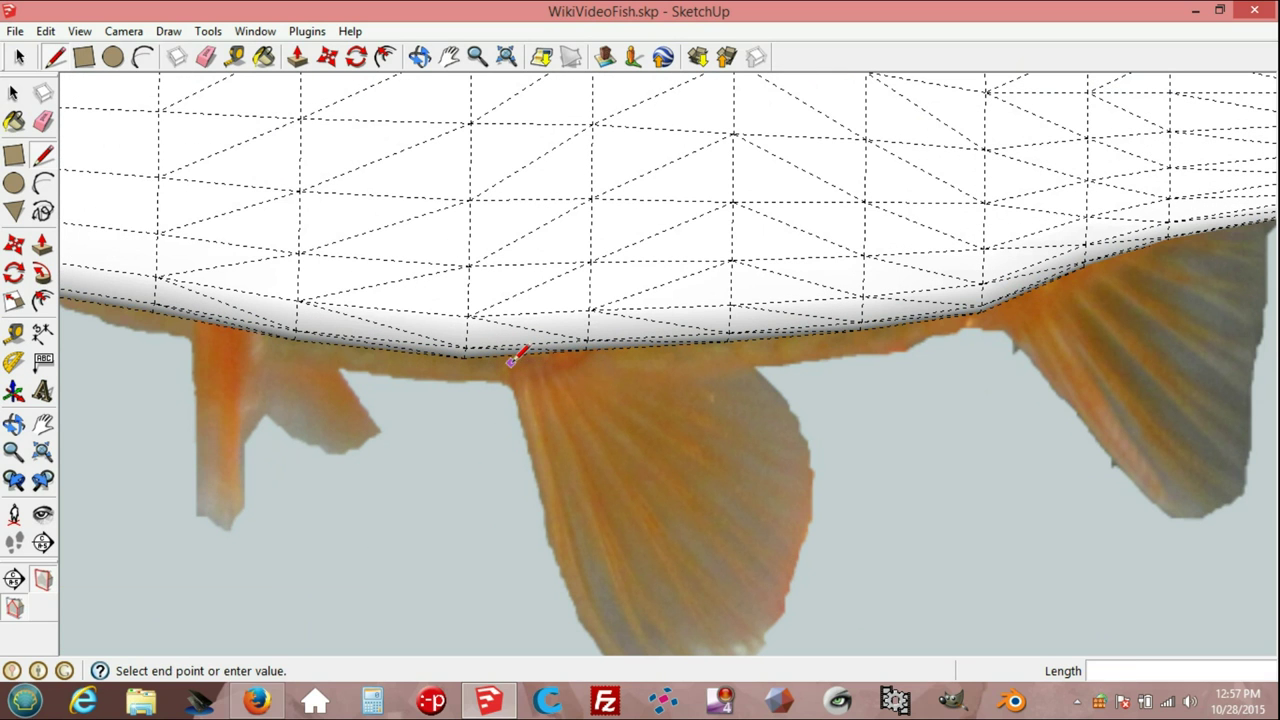
scroll(698, 354, up, 3)
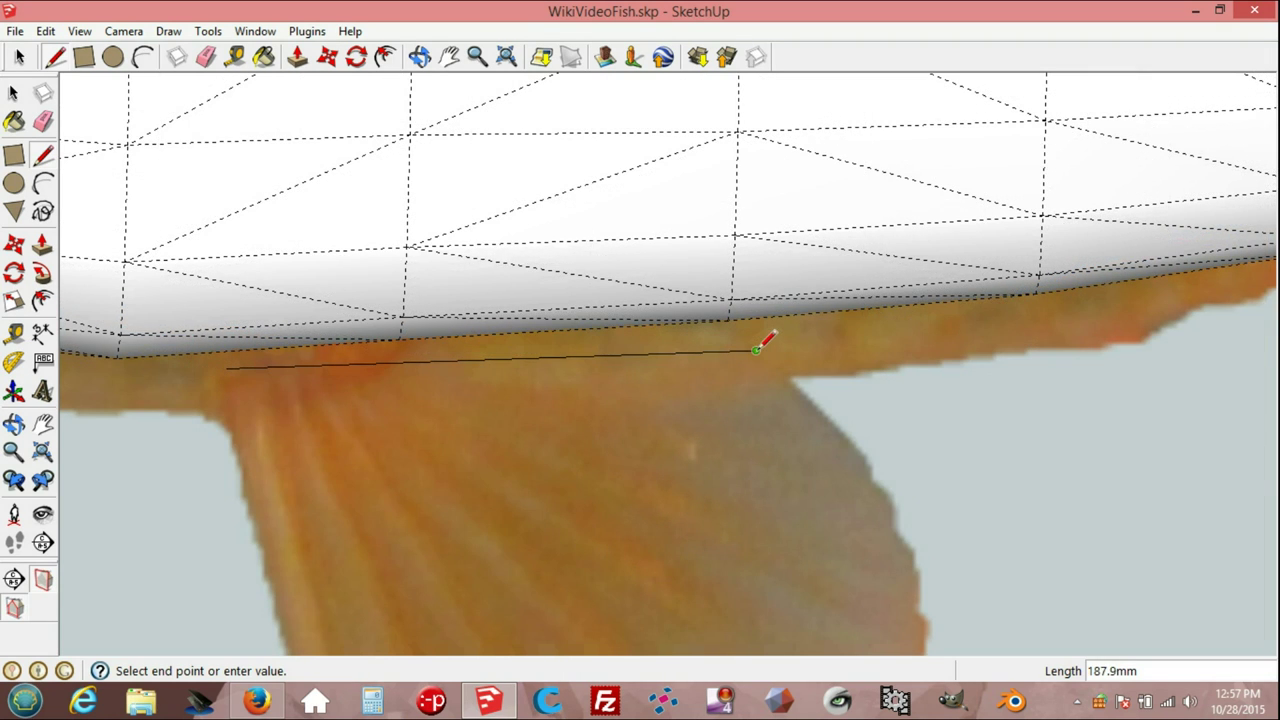
scroll(786, 394, down, 2)
click(772, 406)
Draw the fin's curved edge with an arc and close it with a line into a face.
key(a)
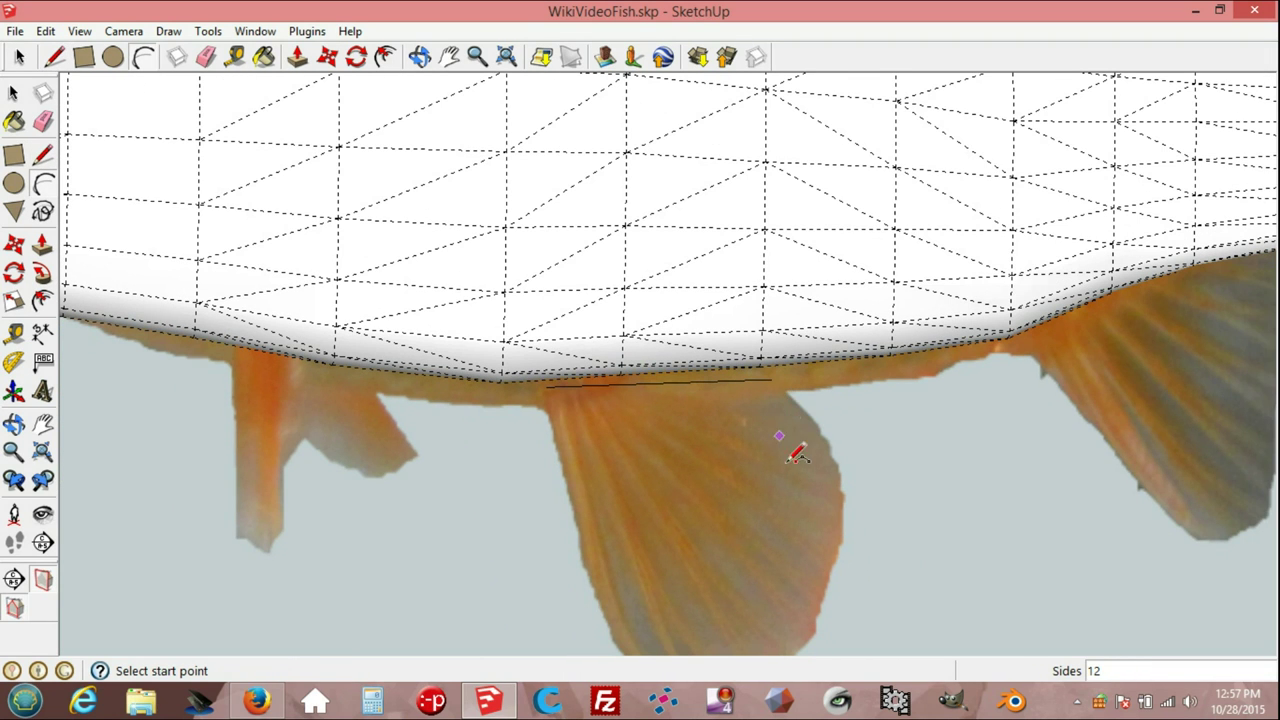
click(772, 380)
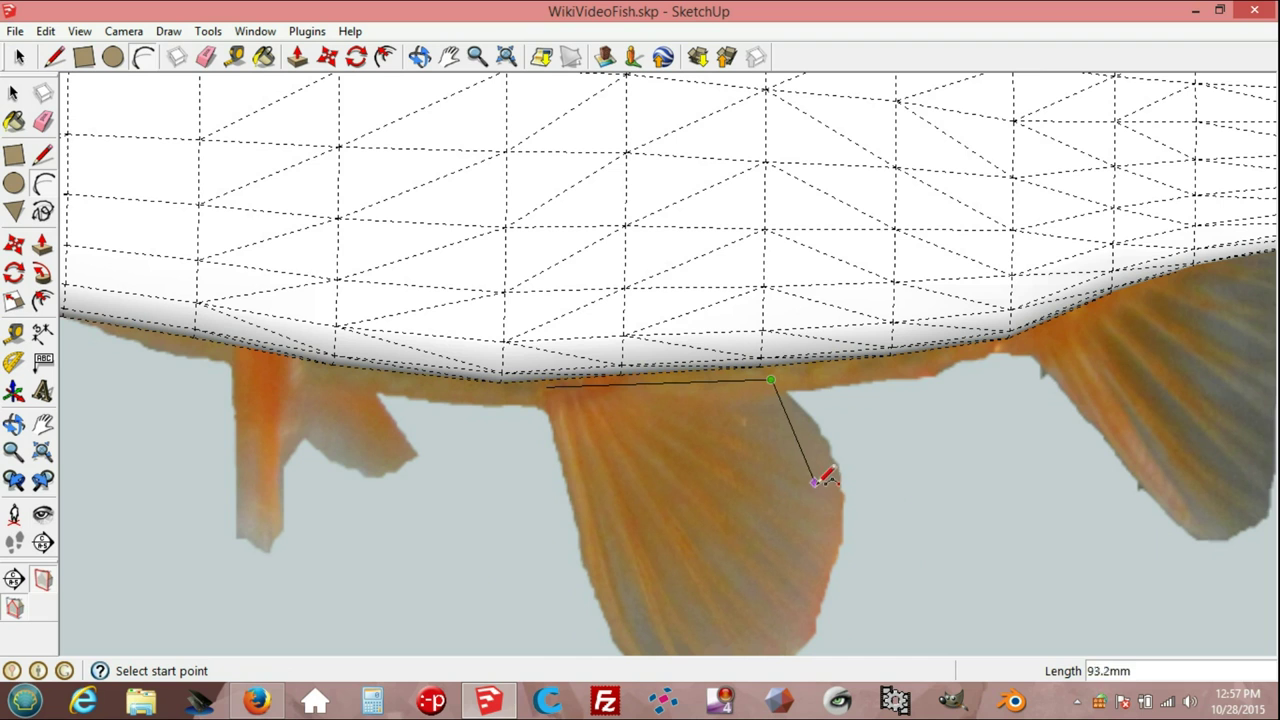
click(822, 566)
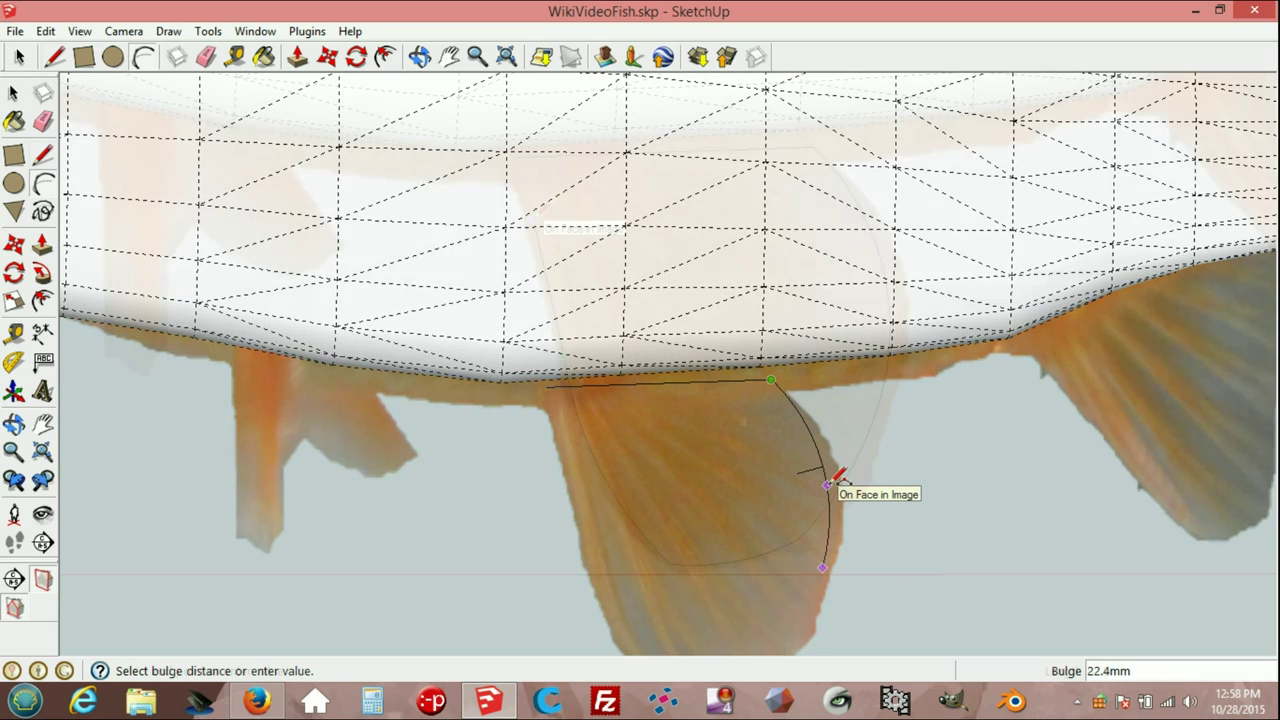
click(837, 478)
key(l)
click(518, 156)
click(517, 158)
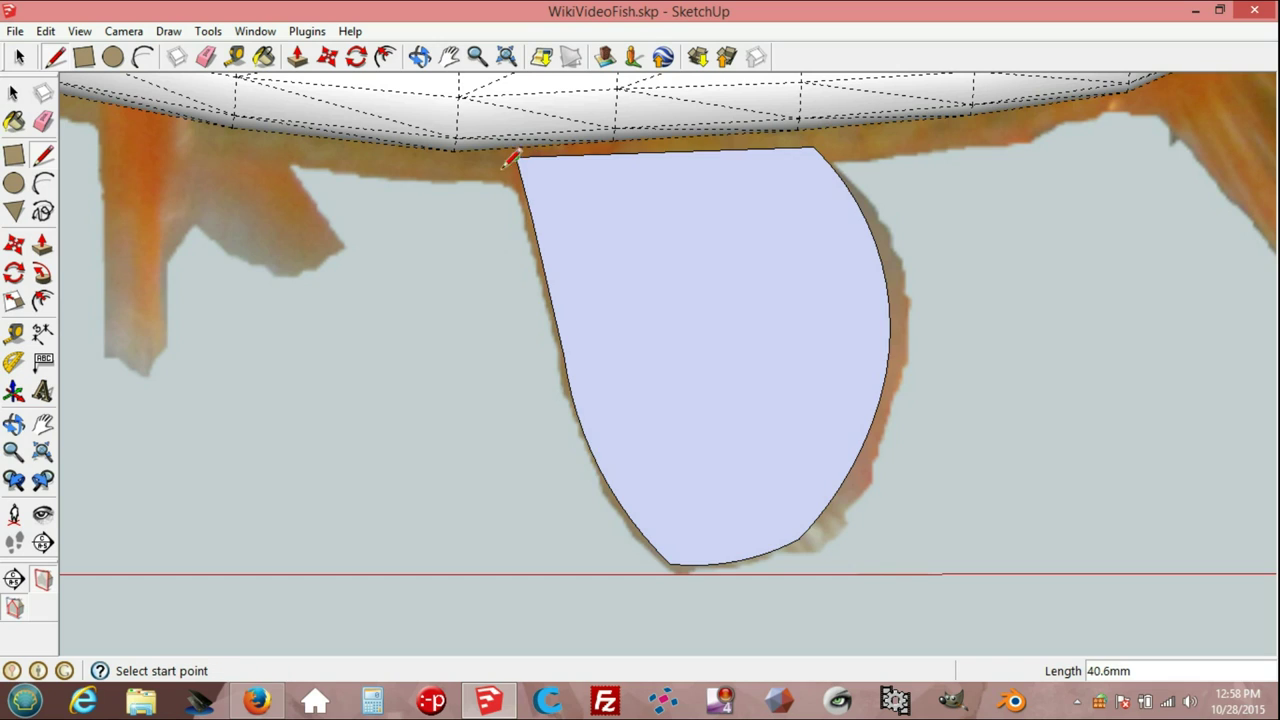
key(space)
scroll(603, 429, down, 3)
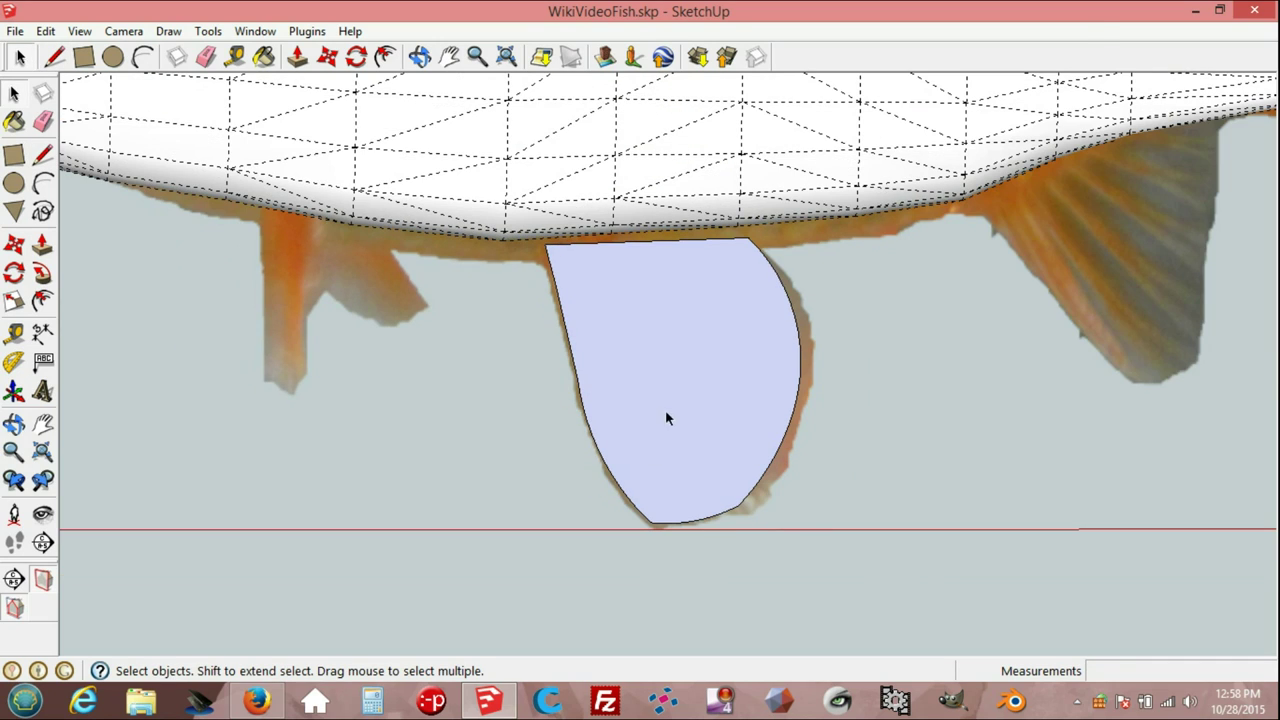
Make the ventral fin face into a group.
click(665, 409)
mouse_move(879, 442)
middle_down()
mouse_move(750, 459)
mouse_move(531, 446)
mouse_move(689, 480)
middle_up()
right_click(680, 449)
click(46, 31)
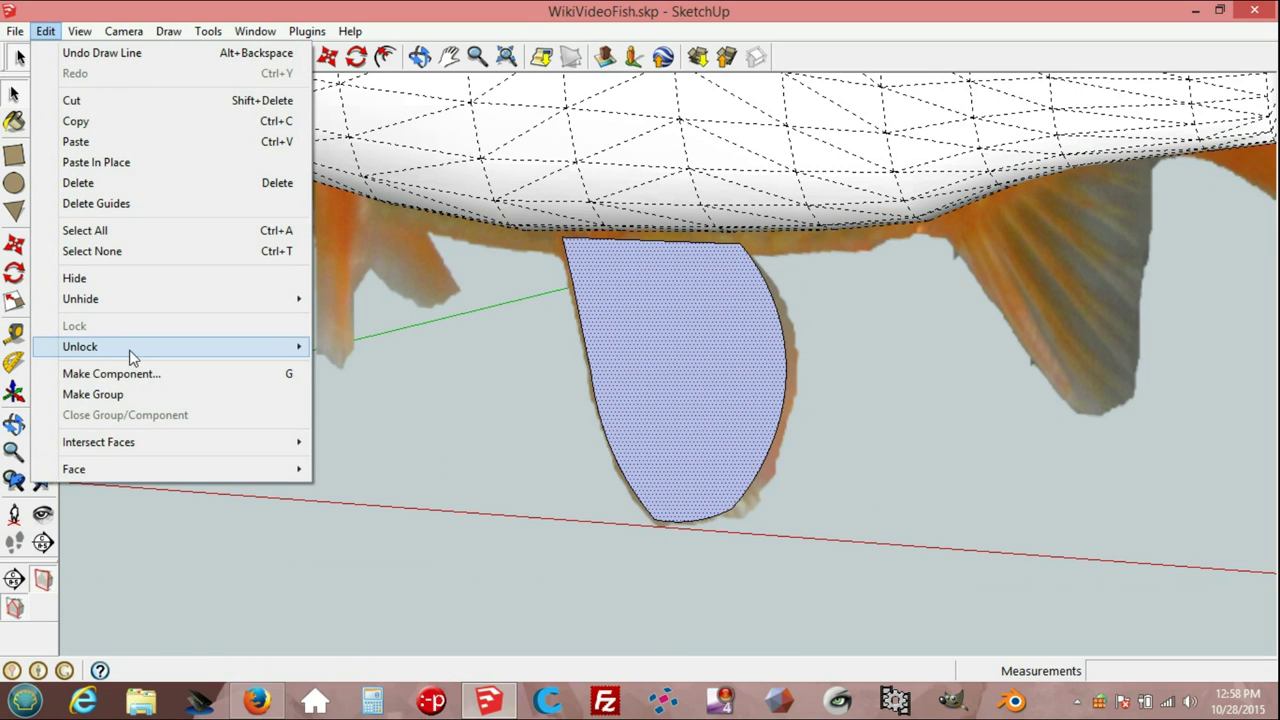
click(117, 394)
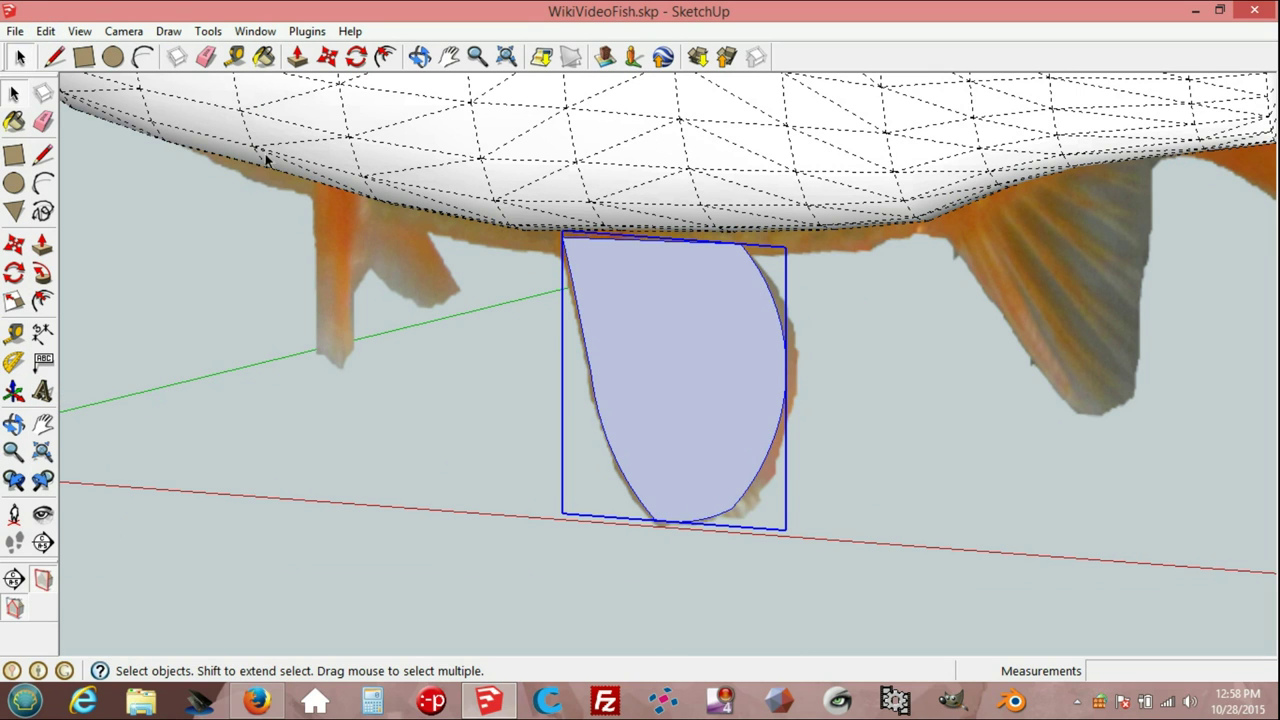
Copy the fin group, Paste In Place, and pick up the copy with Move.
click(46, 31)
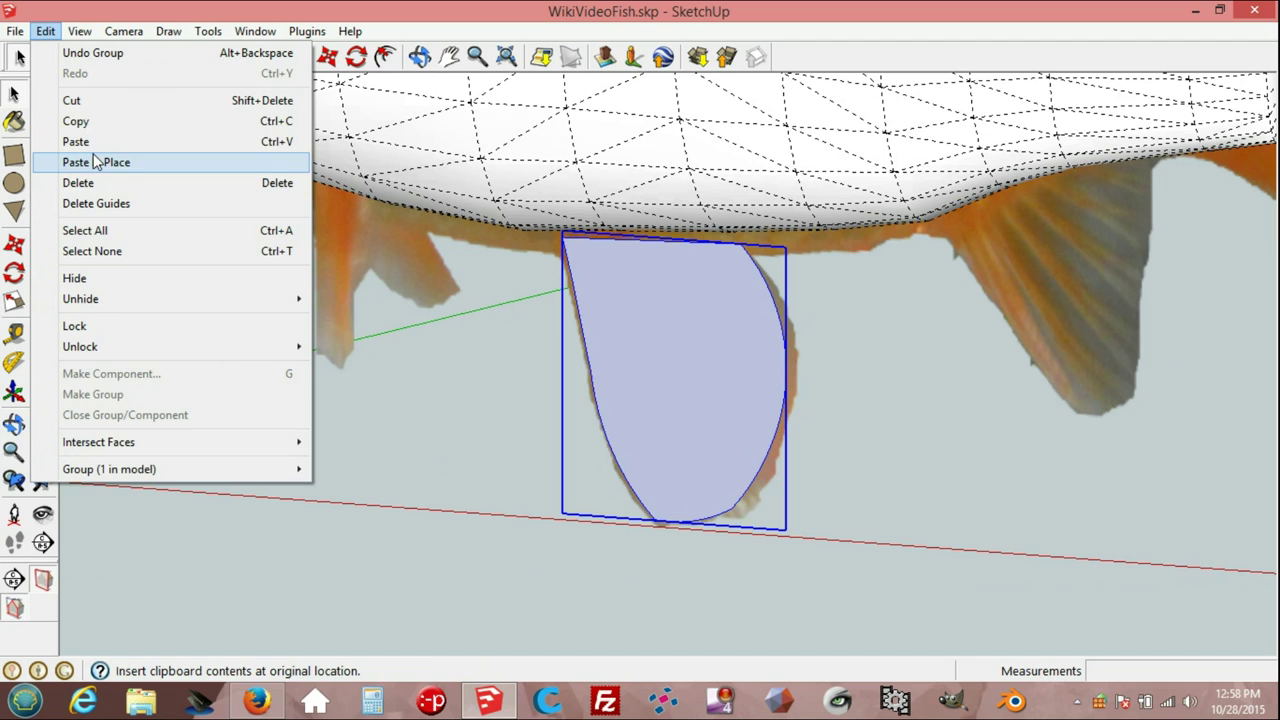
click(86, 120)
click(46, 31)
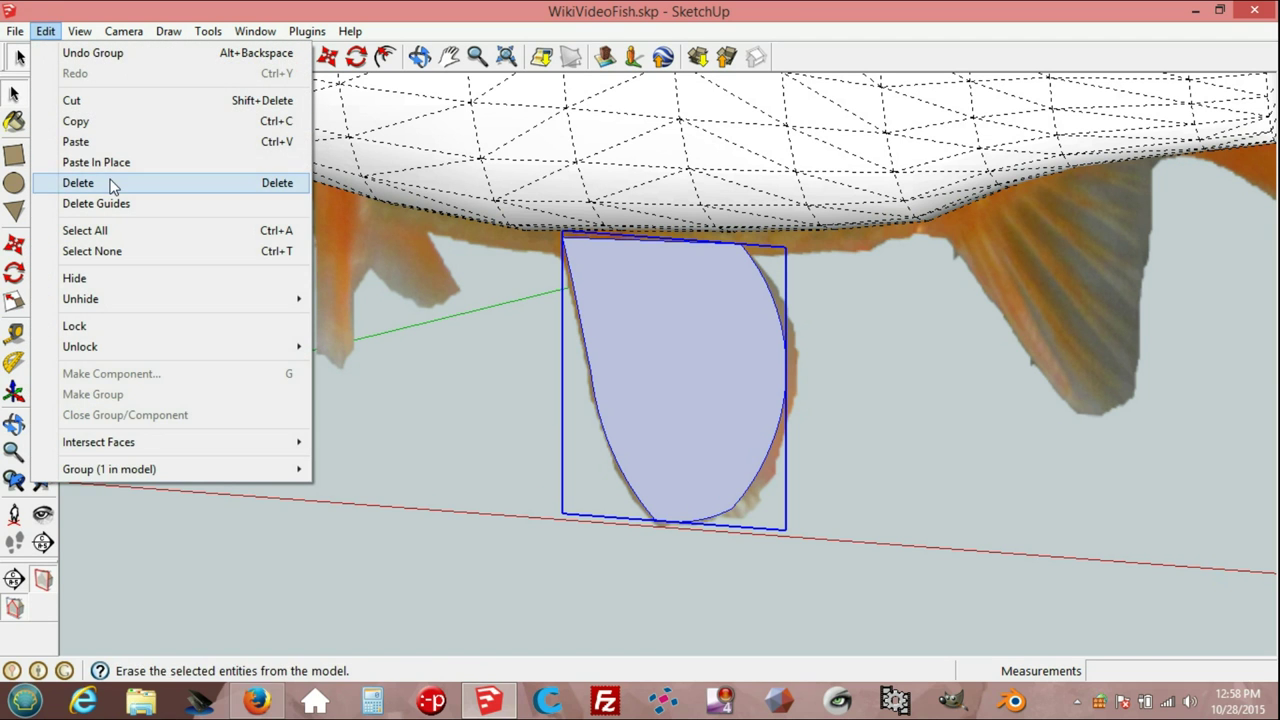
click(86, 163)
mouse_move(674, 350)
middle_down()
mouse_move(548, 390)
mouse_move(294, 349)
mouse_move(437, 380)
middle_up()
key(m)
click(715, 352)
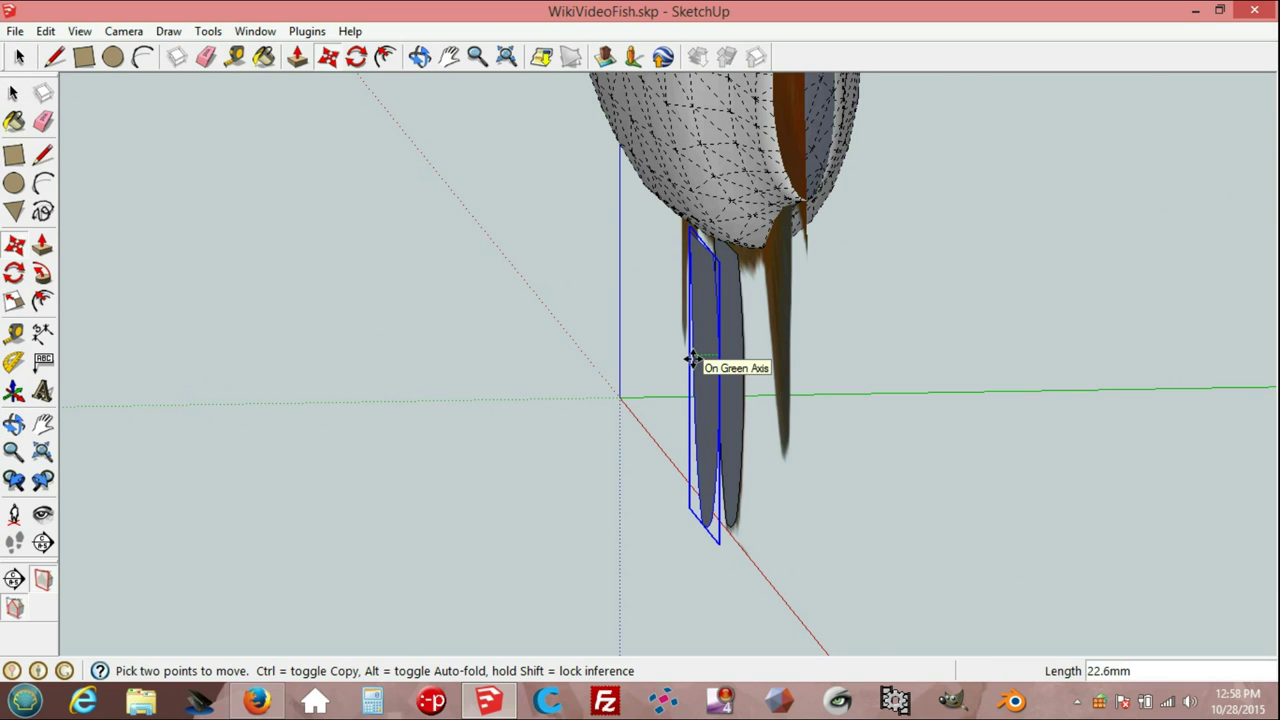
Move the fin copy sideways along the green axis and adjust its position.
mouse_move(703, 363)
middle_down()
mouse_move(826, 403)
mouse_move(537, 480)
mouse_move(645, 362)
middle_up()
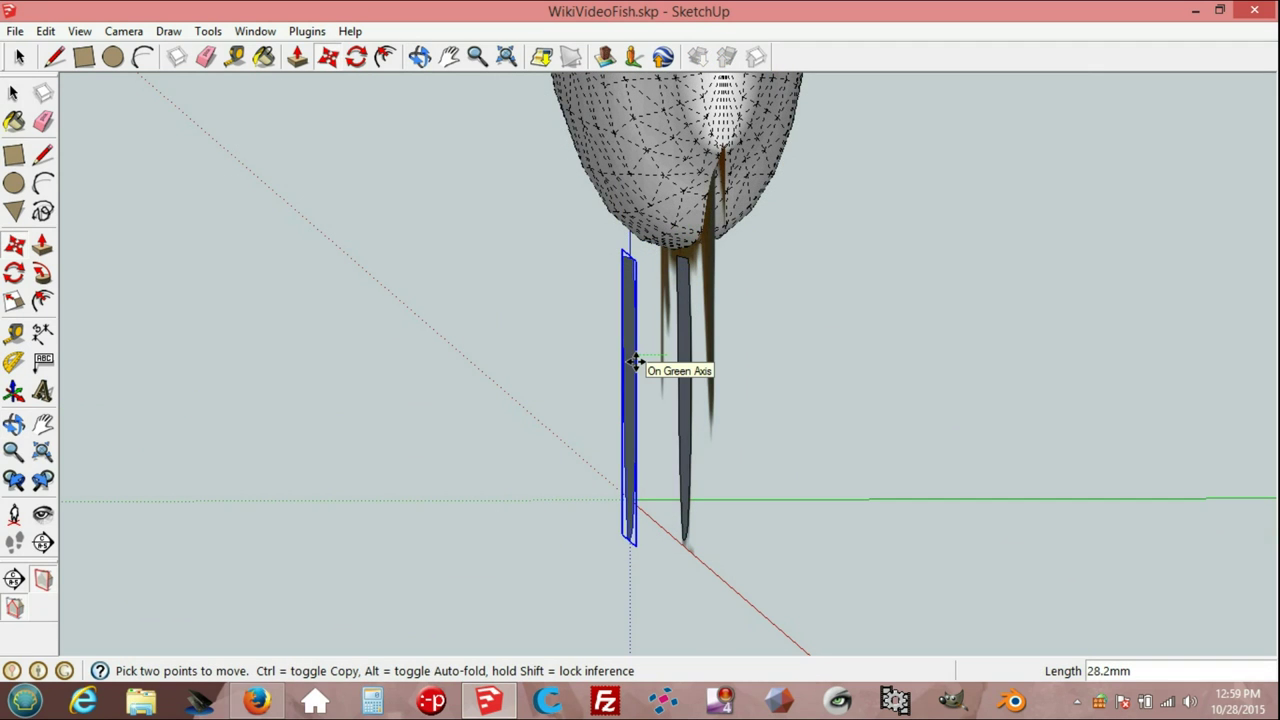
click(634, 362)
mouse_move(563, 394)
middle_down()
mouse_move(531, 457)
mouse_move(838, 459)
middle_up()
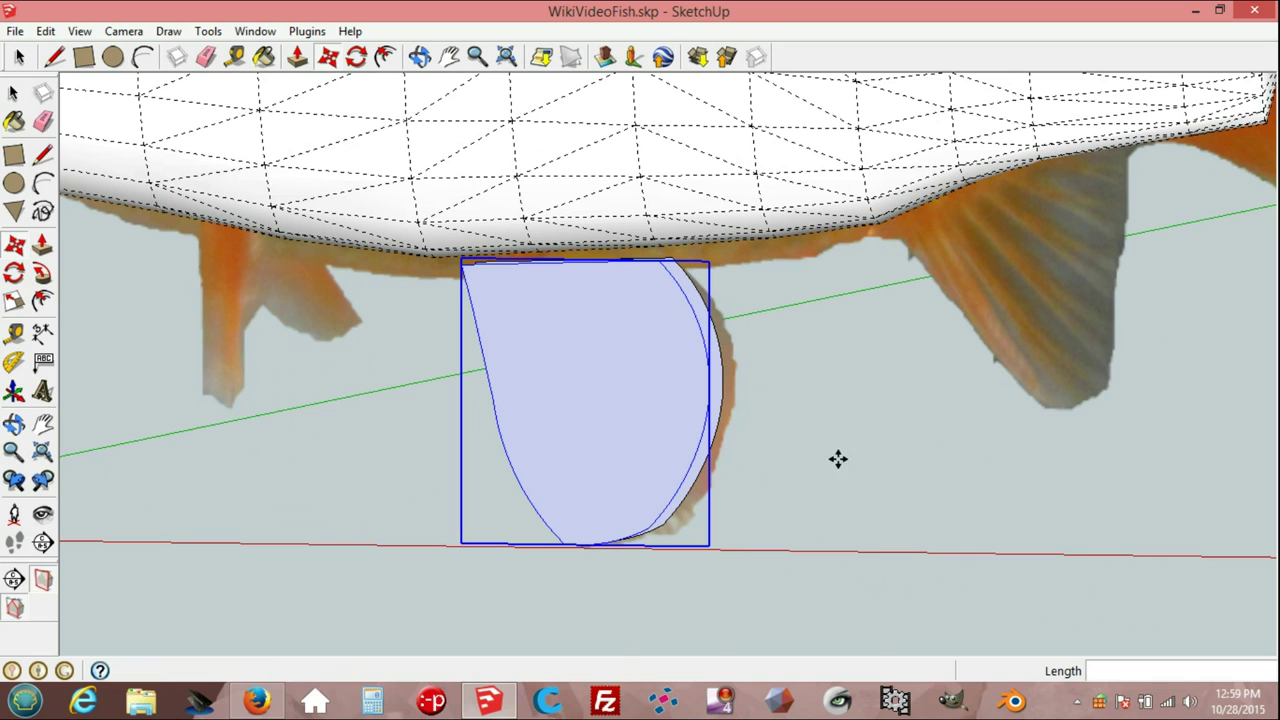
click(612, 405)
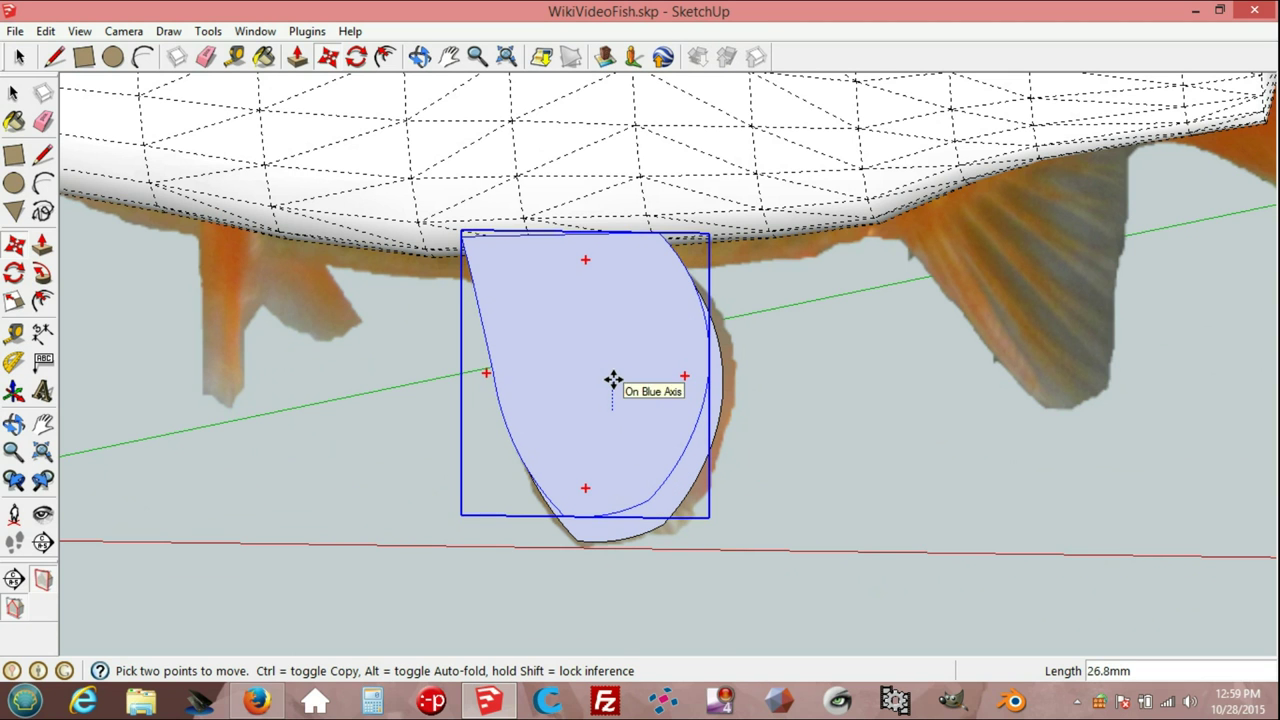
middle_drag(612, 380, 554, 351)
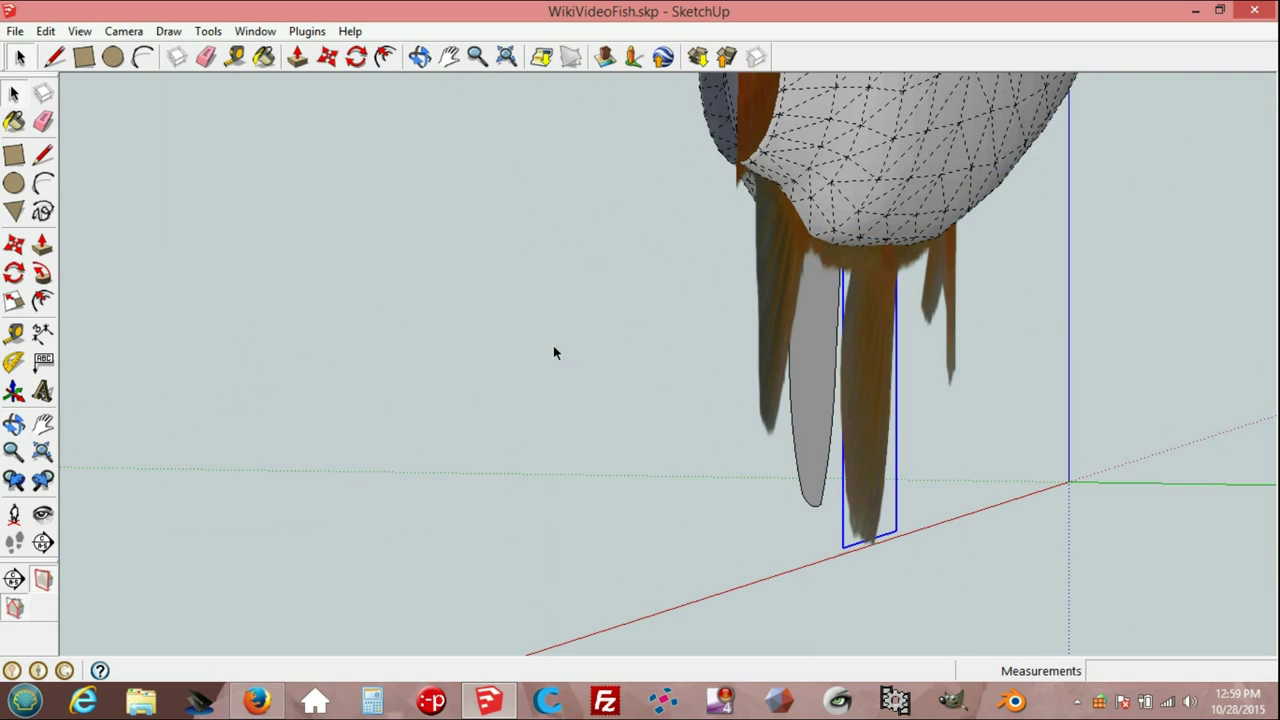
click(852, 405)
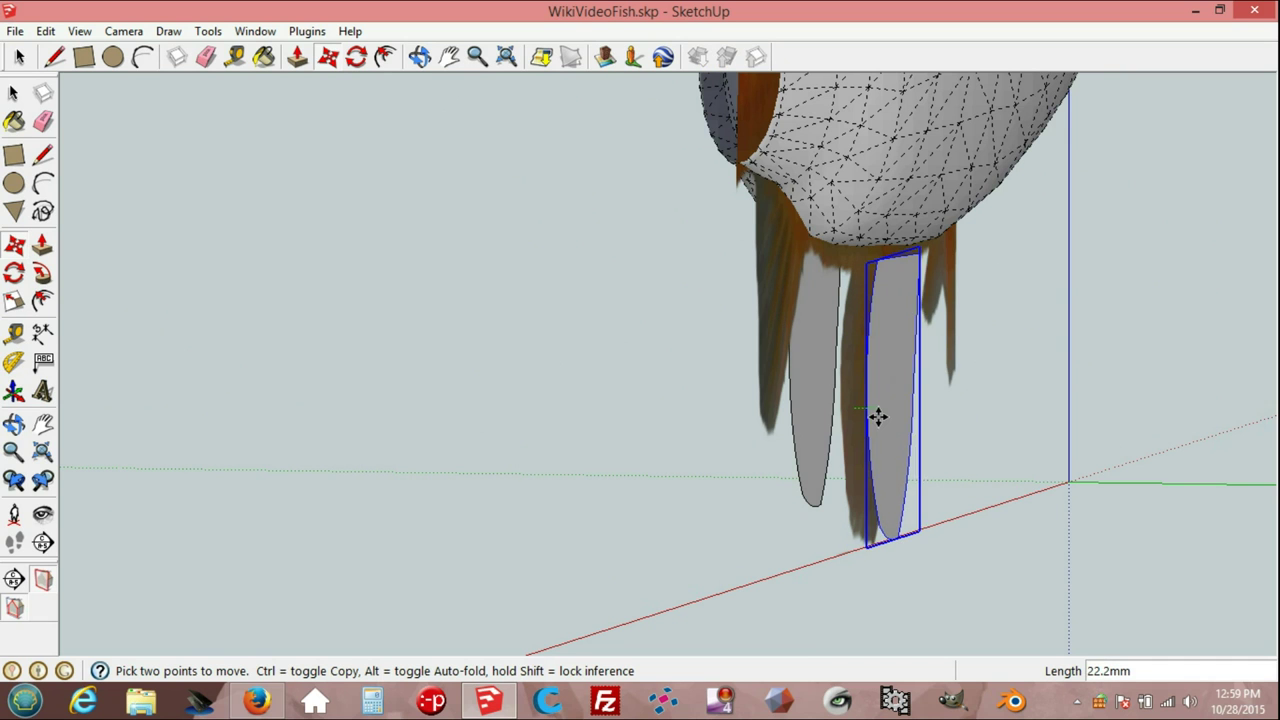
click(879, 421)
Check from the Right view and slide the fin across to the belly's opposite side.
mouse_move(934, 423)
middle_down()
mouse_move(1094, 388)
mouse_move(893, 391)
middle_up()
key(F5)
click(882, 385)
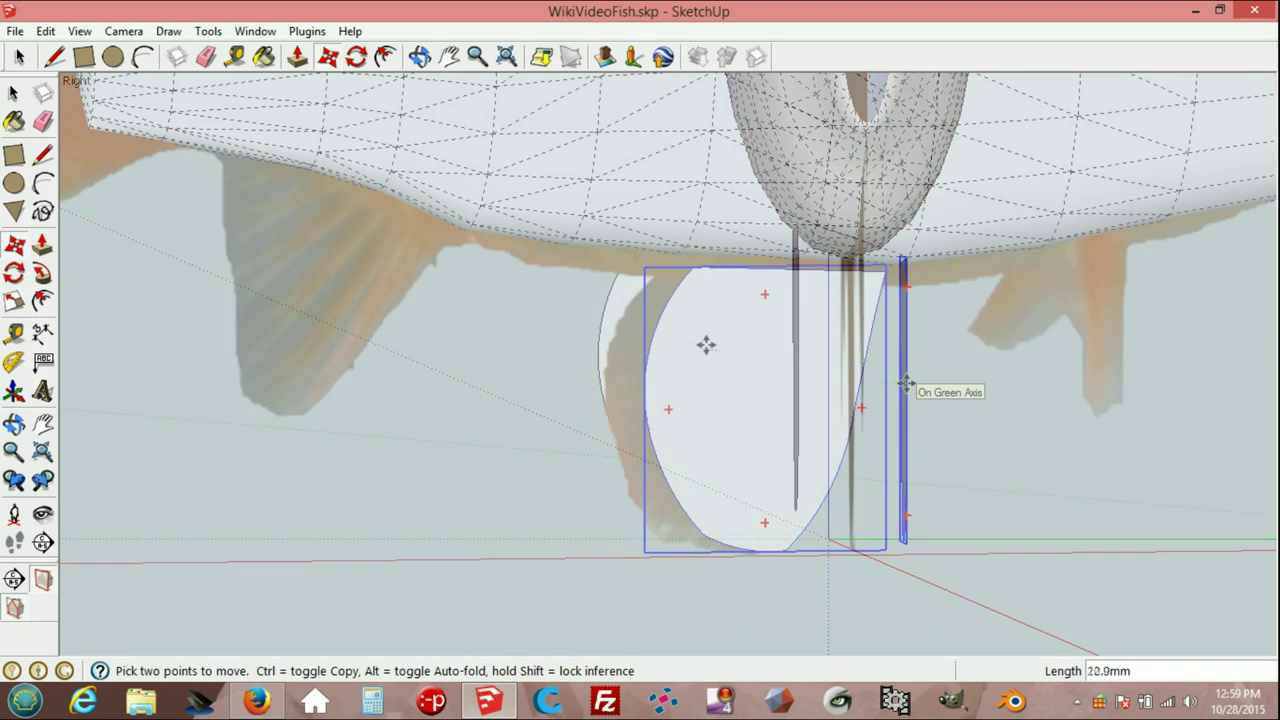
click(905, 383)
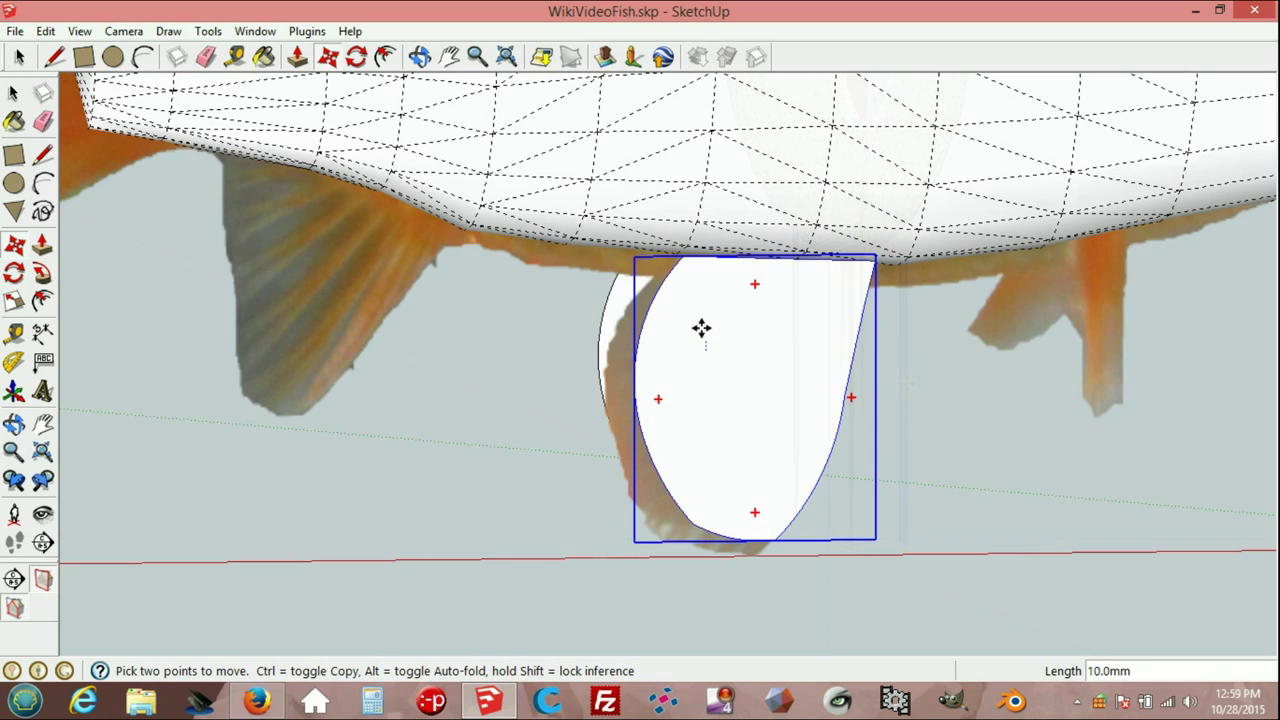
mouse_move(965, 400)
middle_down()
mouse_move(920, 433)
mouse_move(563, 426)
mouse_move(377, 403)
middle_up()
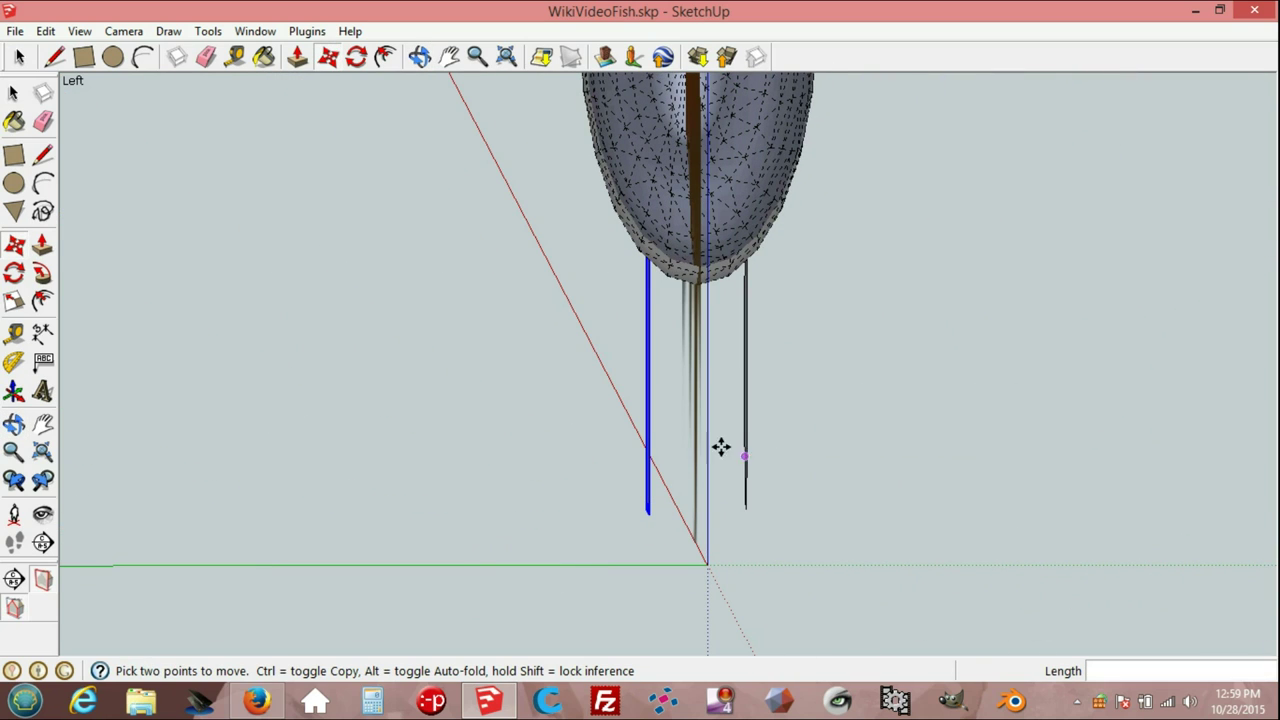
click(356, 57)
scroll(606, 343, up, 2)
scroll(637, 353, up, 2)
Rotate the second ventral fin about 9.8 degrees outward around its top edge.
click(638, 356)
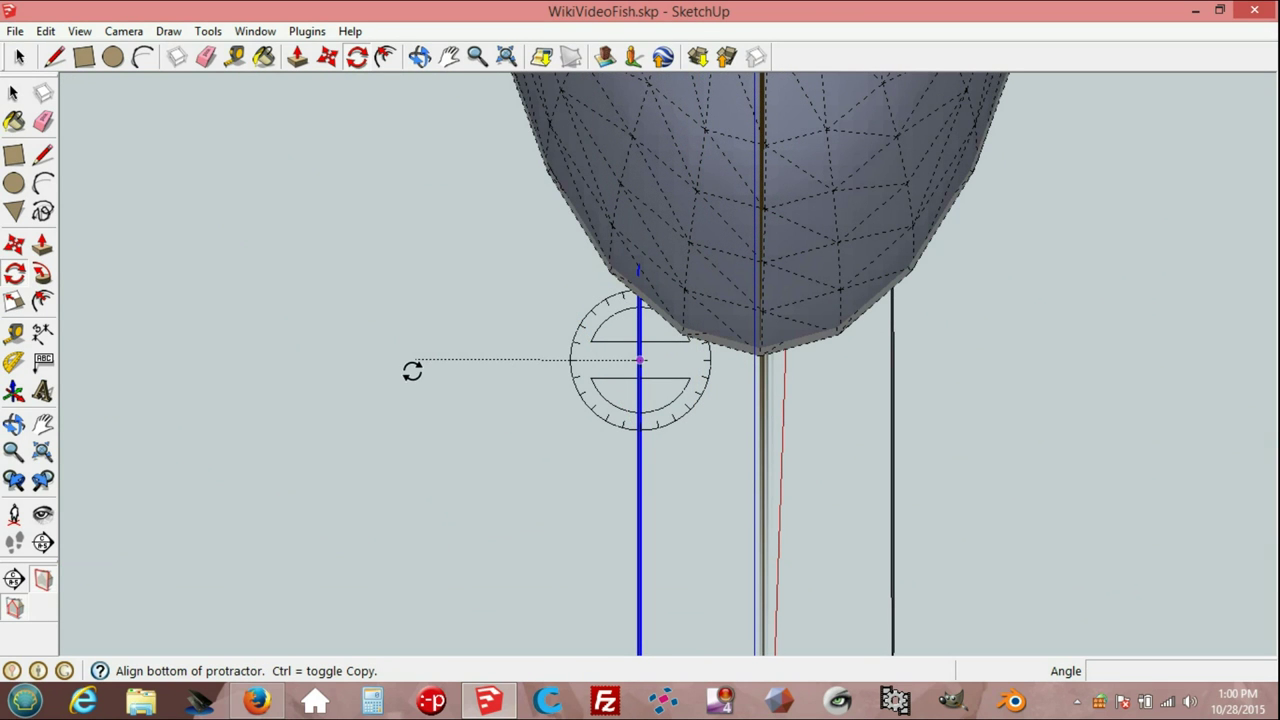
click(416, 370)
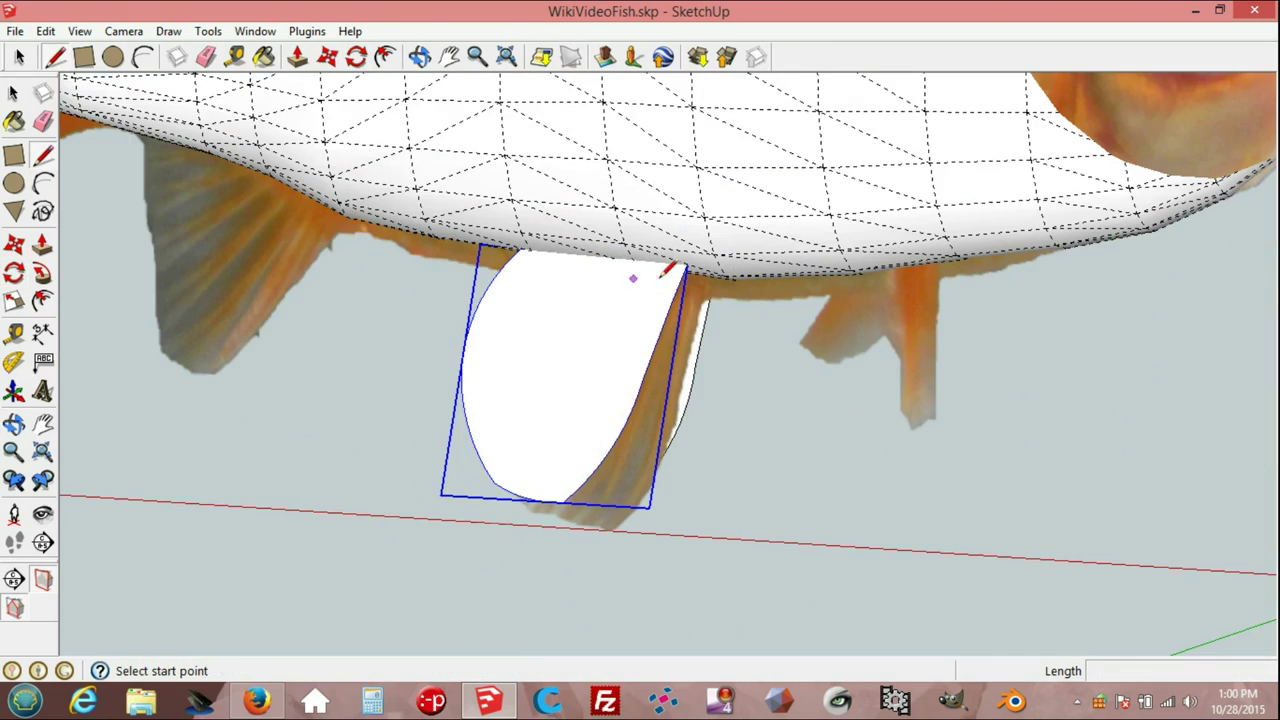
middle_drag(676, 264, 838, 283)
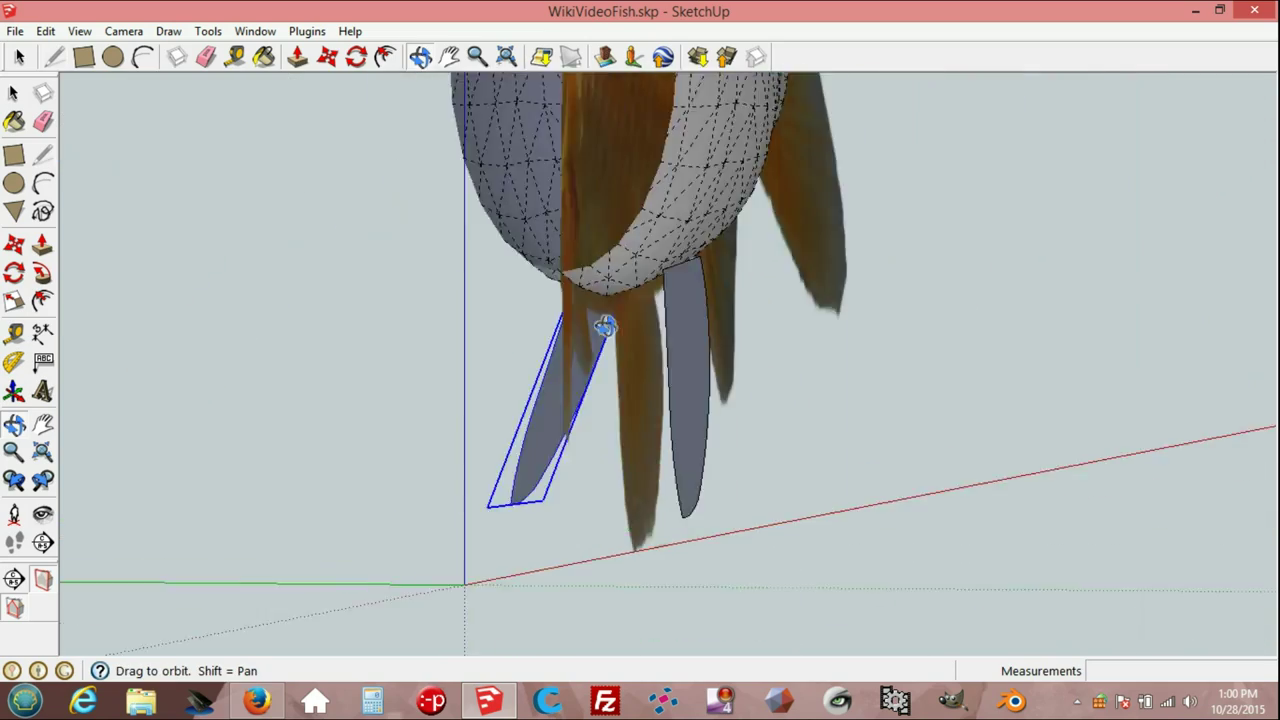
drag(600, 328, 367, 376)
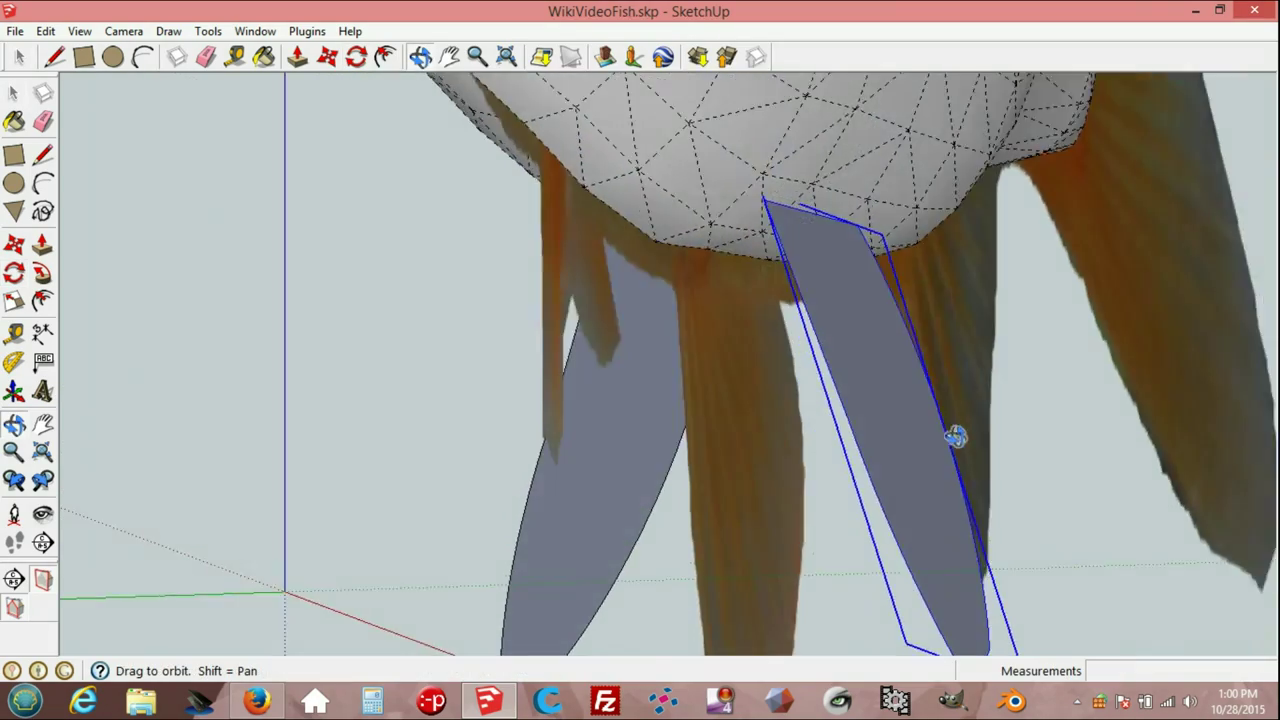
drag(892, 413, 1025, 476)
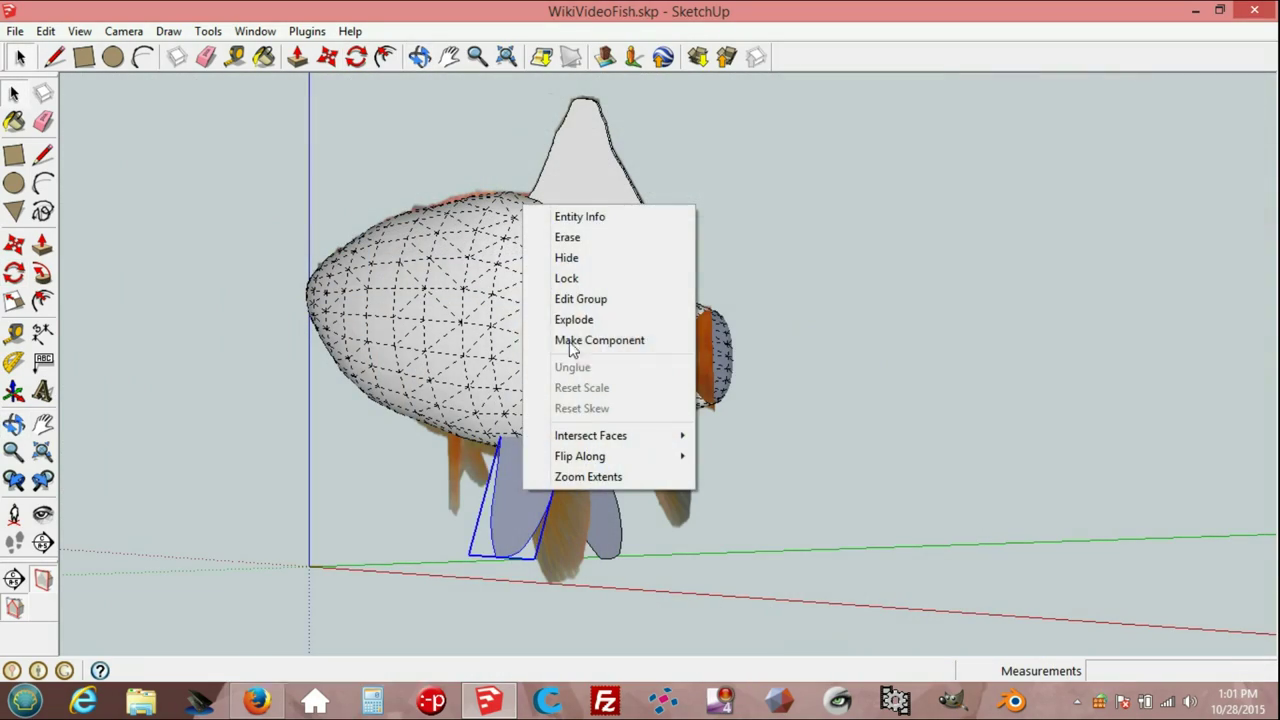
Explode the fin group and select the photo plane behind the fish.
click(567, 321)
click(591, 480)
mouse_move(725, 567)
middle_down()
mouse_move(554, 537)
mouse_move(951, 557)
middle_up()
Explode the ventral fin group into plain faces.
click(877, 519)
right_click(881, 522)
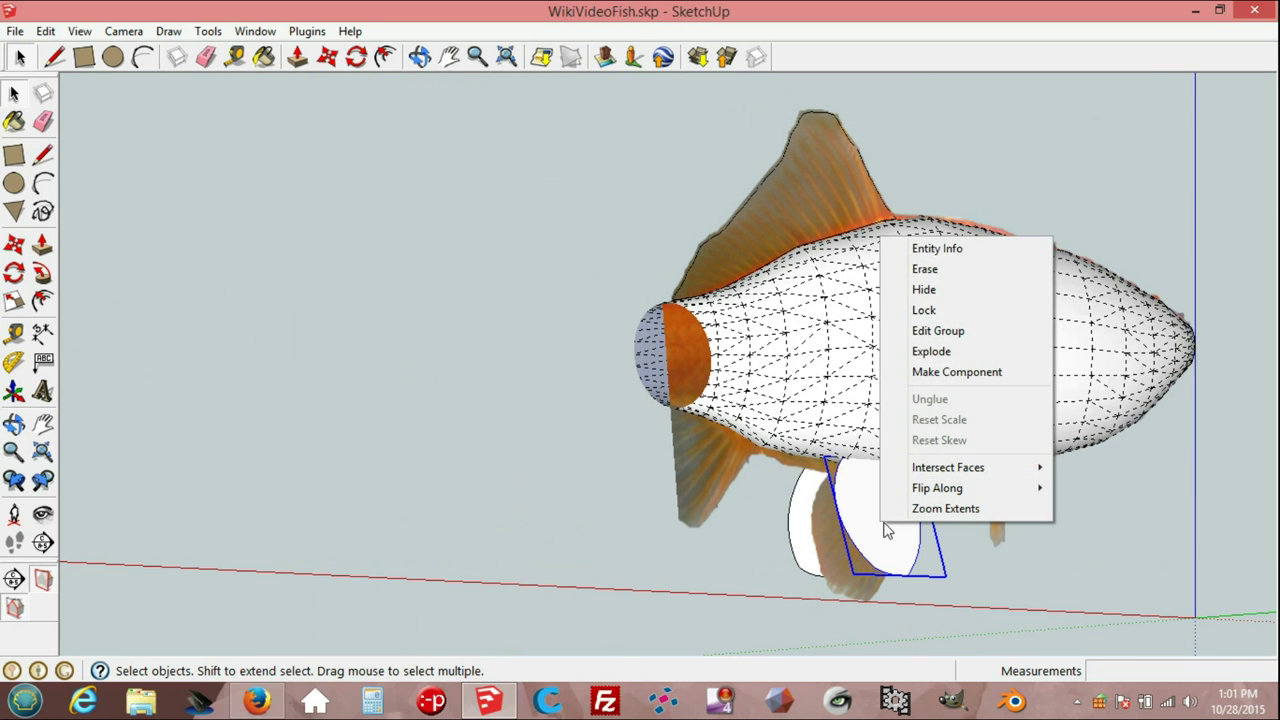
click(945, 351)
scroll(935, 490, up, 1)
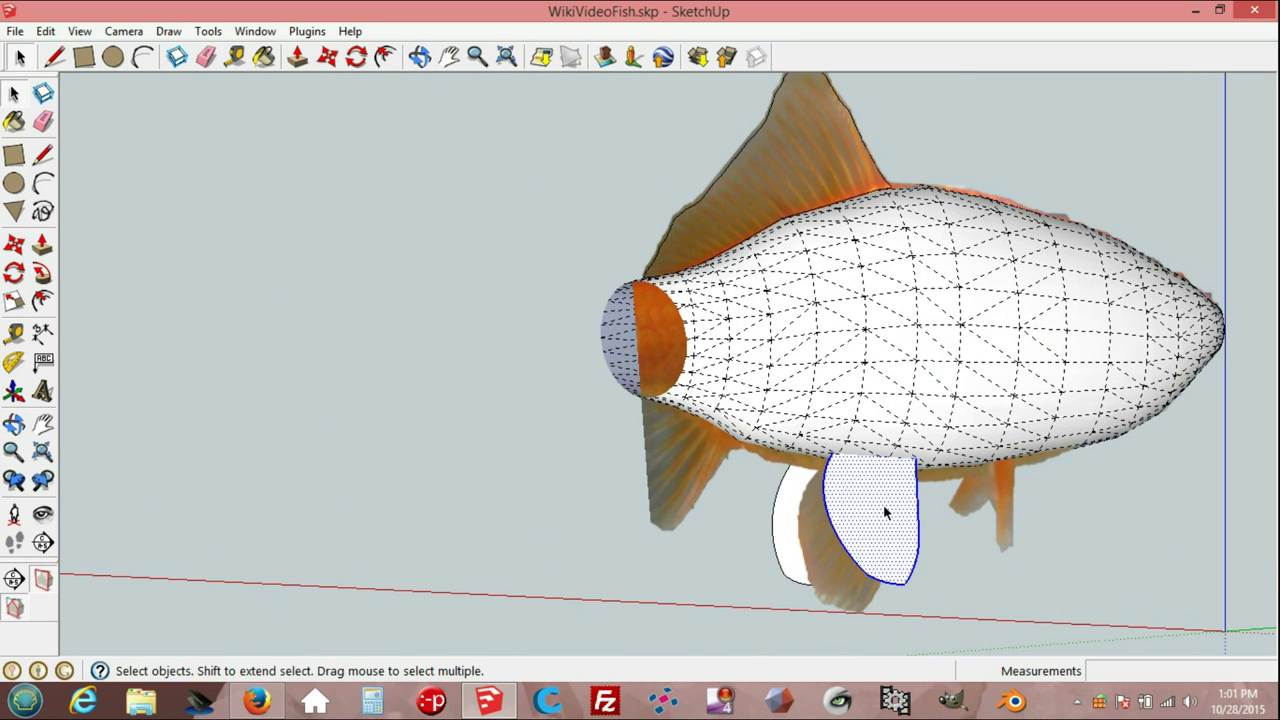
middle_drag(882, 508, 1123, 531)
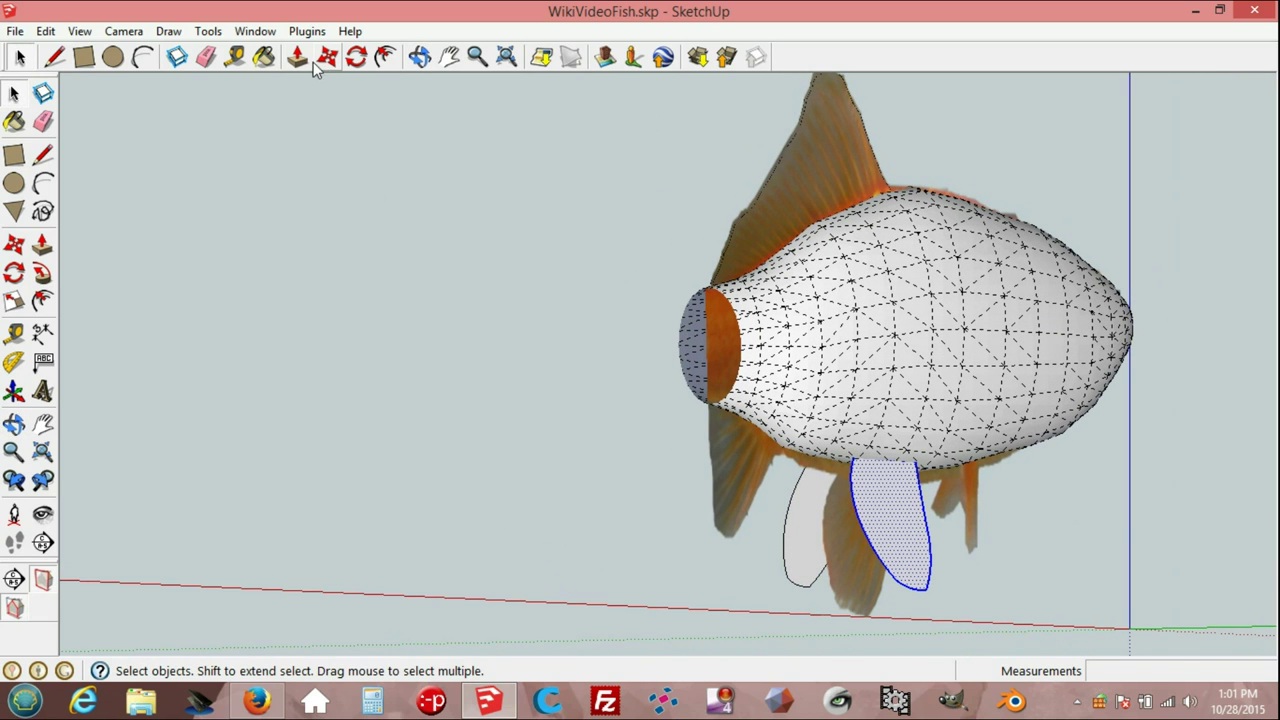
Push/Pull both ventral fin faces to a 2 mm thickness.
click(308, 60)
scroll(846, 453, up, 1)
scroll(846, 453, up, 1)
click(903, 527)
text(2)
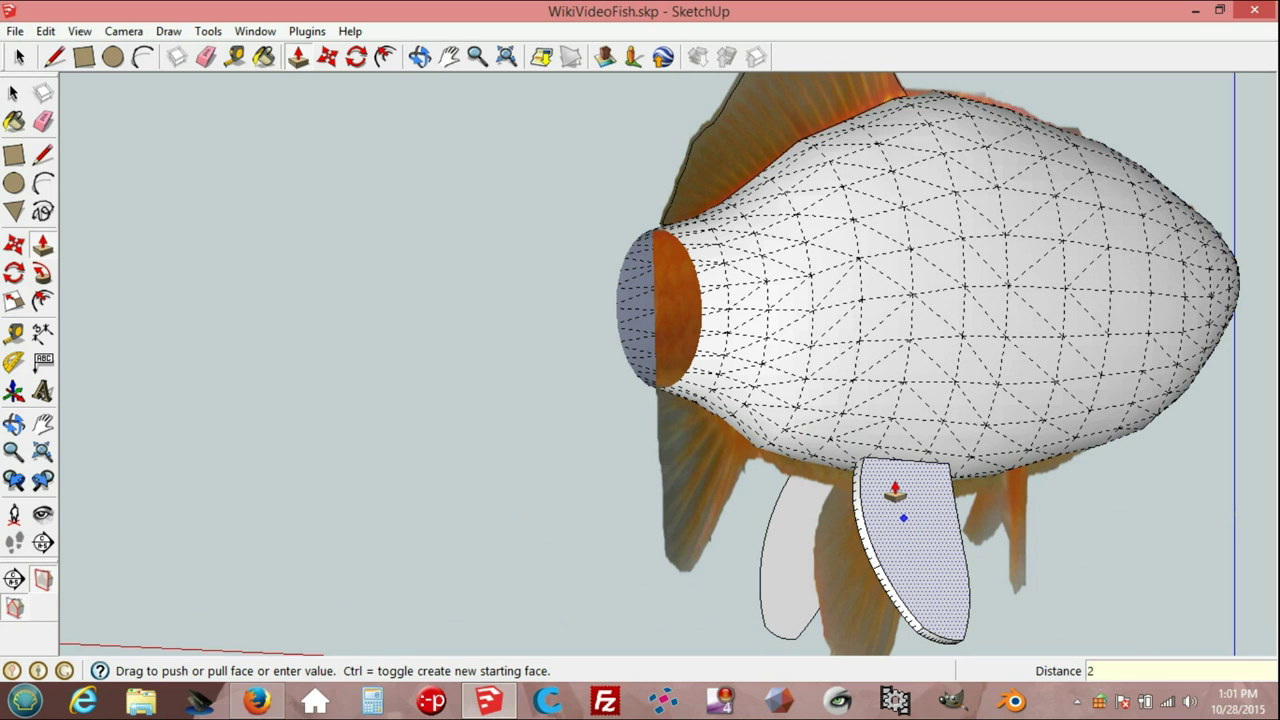
key(Return)
middle_drag(757, 523, 1160, 514)
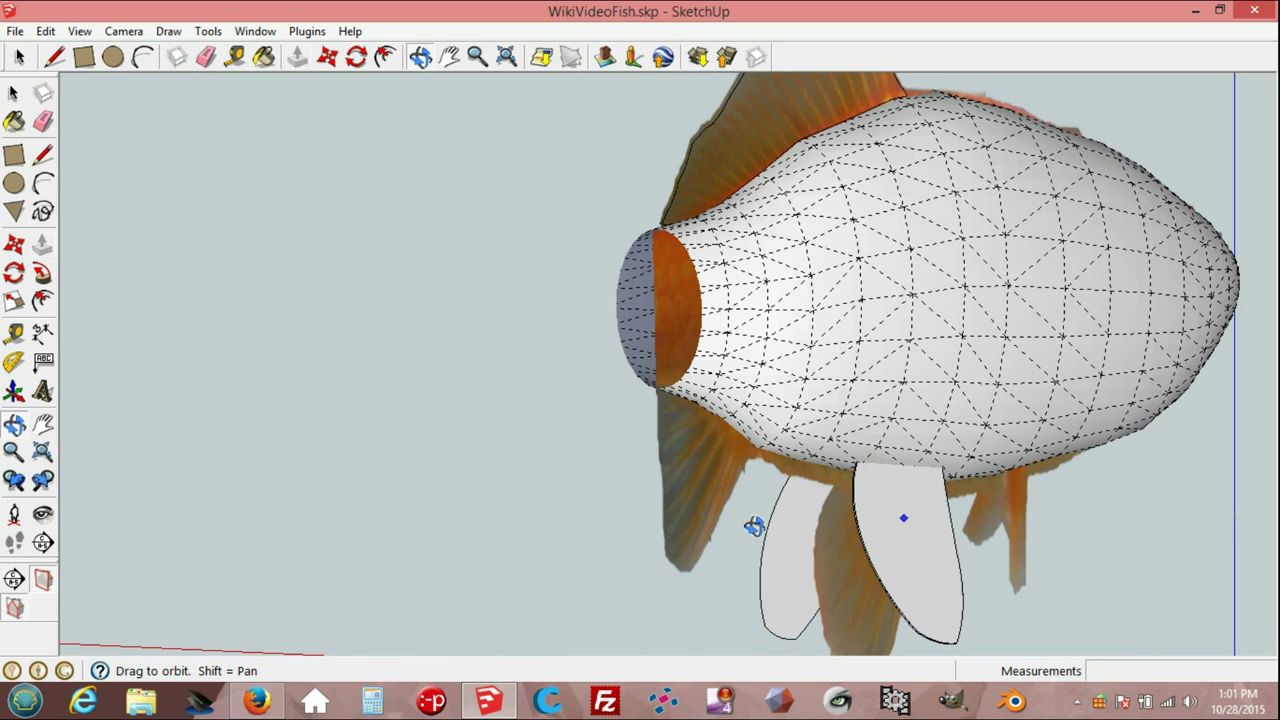
click(513, 513)
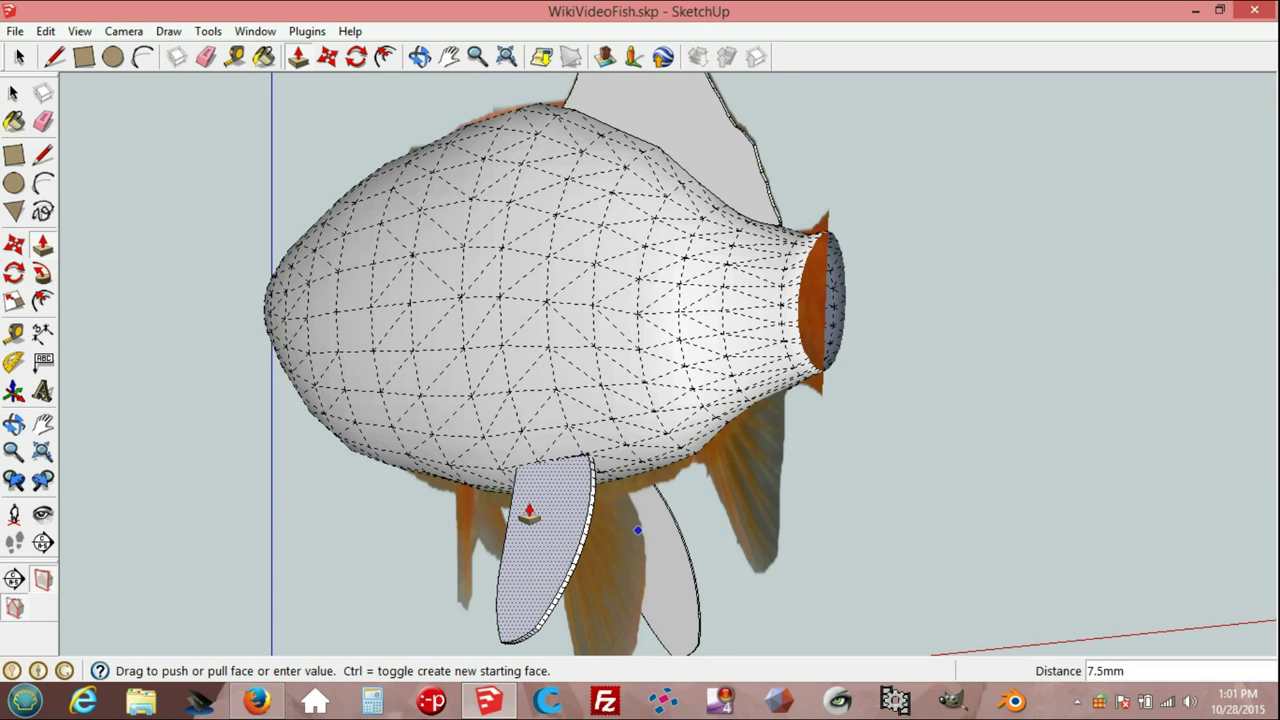
text(2)
key(Return)
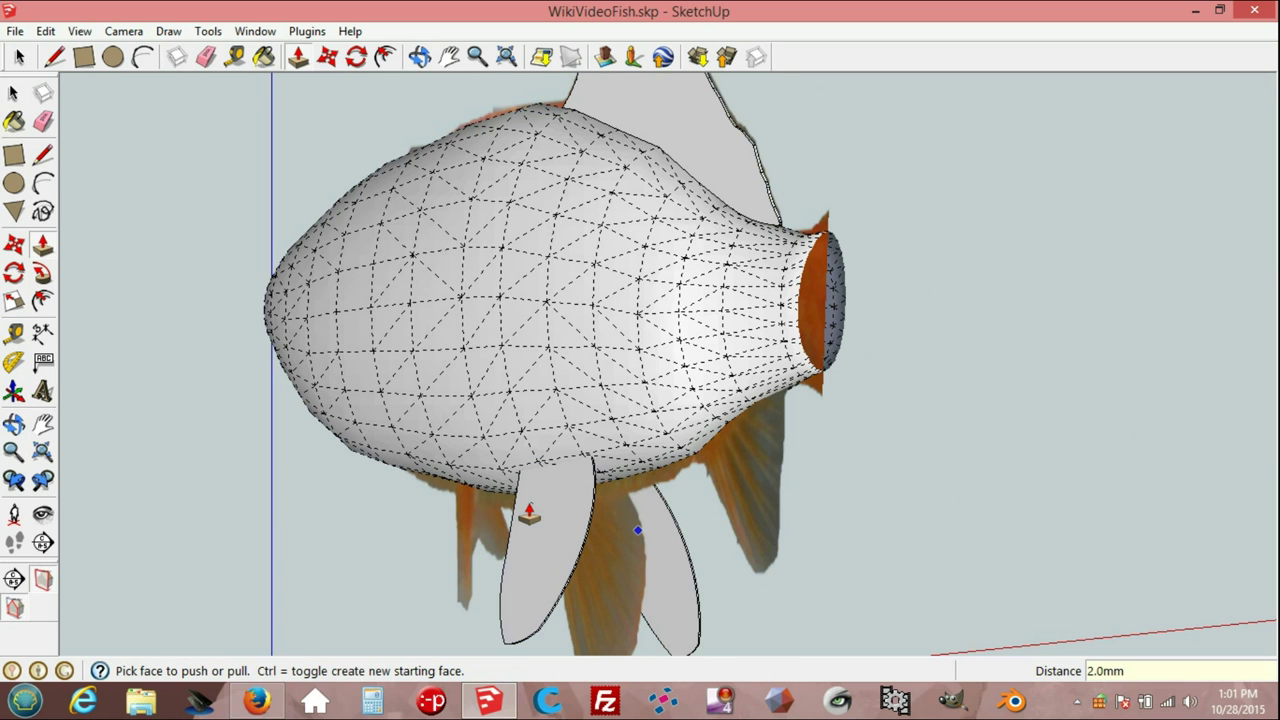
mouse_move(531, 509)
middle_down()
mouse_move(409, 500)
mouse_move(483, 491)
mouse_move(709, 537)
mouse_move(736, 529)
middle_up()
scroll(740, 530, down, 2)
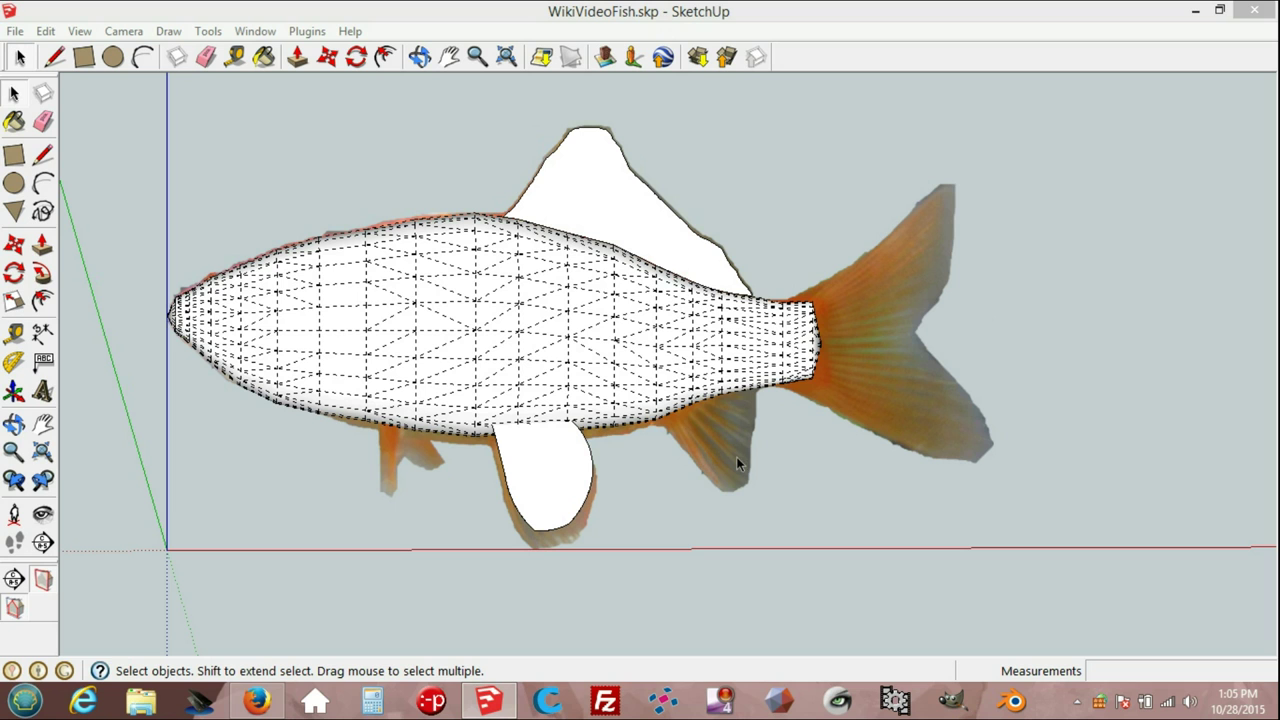
Trace the rear lower fin outline with arcs and lines, closing it into a face.
key(a)
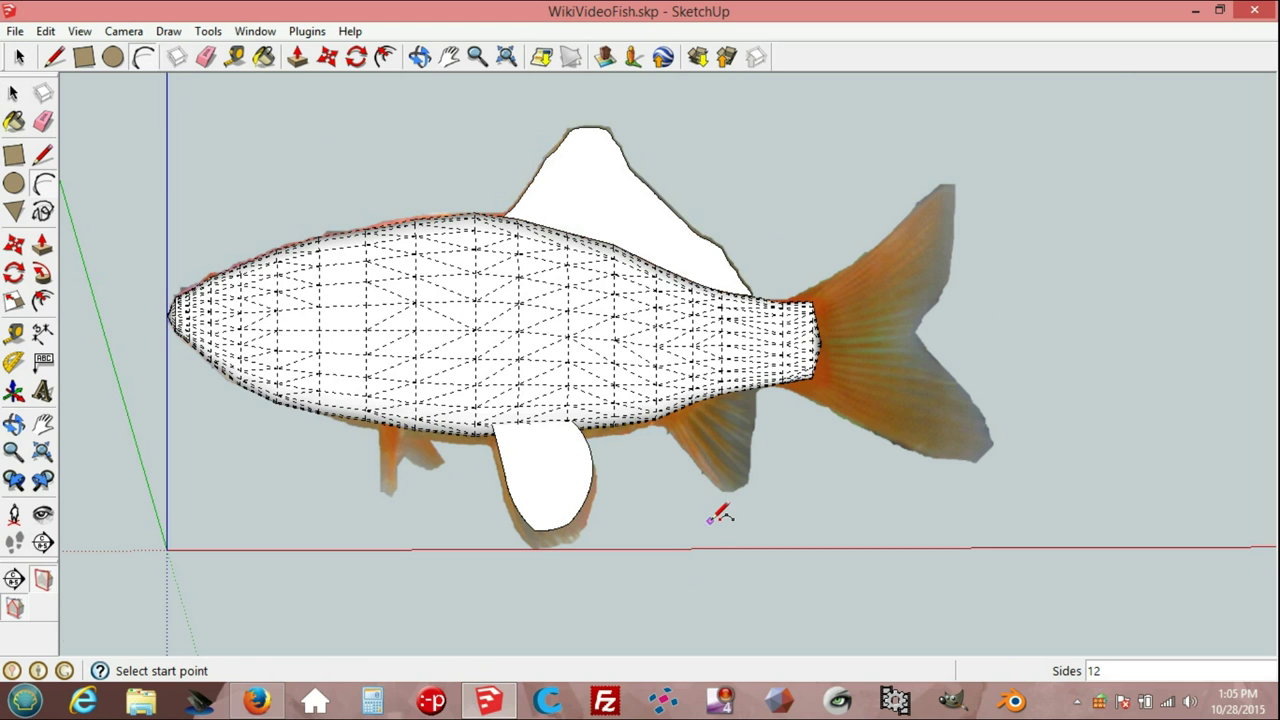
scroll(720, 510, up, 3)
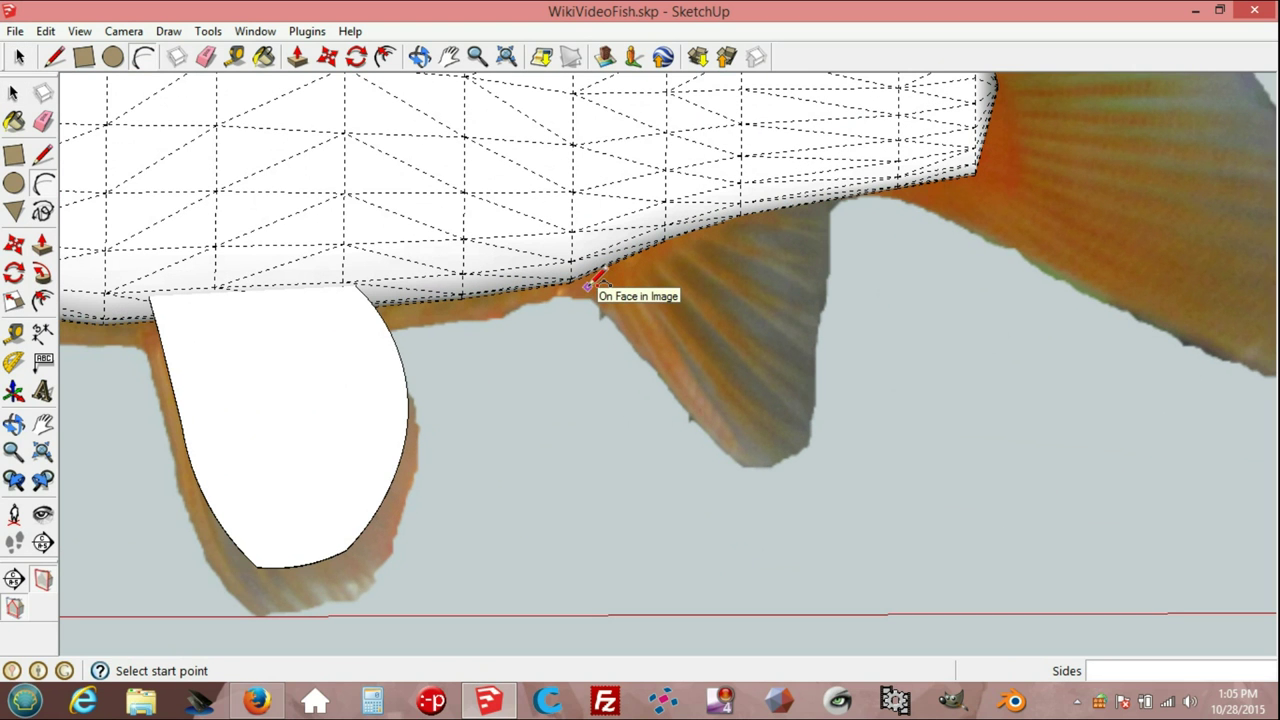
scroll(587, 286, up, 1)
scroll(587, 286, up, 1)
scroll(586, 287, up, 1)
scroll(585, 287, up, 2)
key(l)
click(587, 283)
scroll(750, 190, up, 3)
click(917, 80)
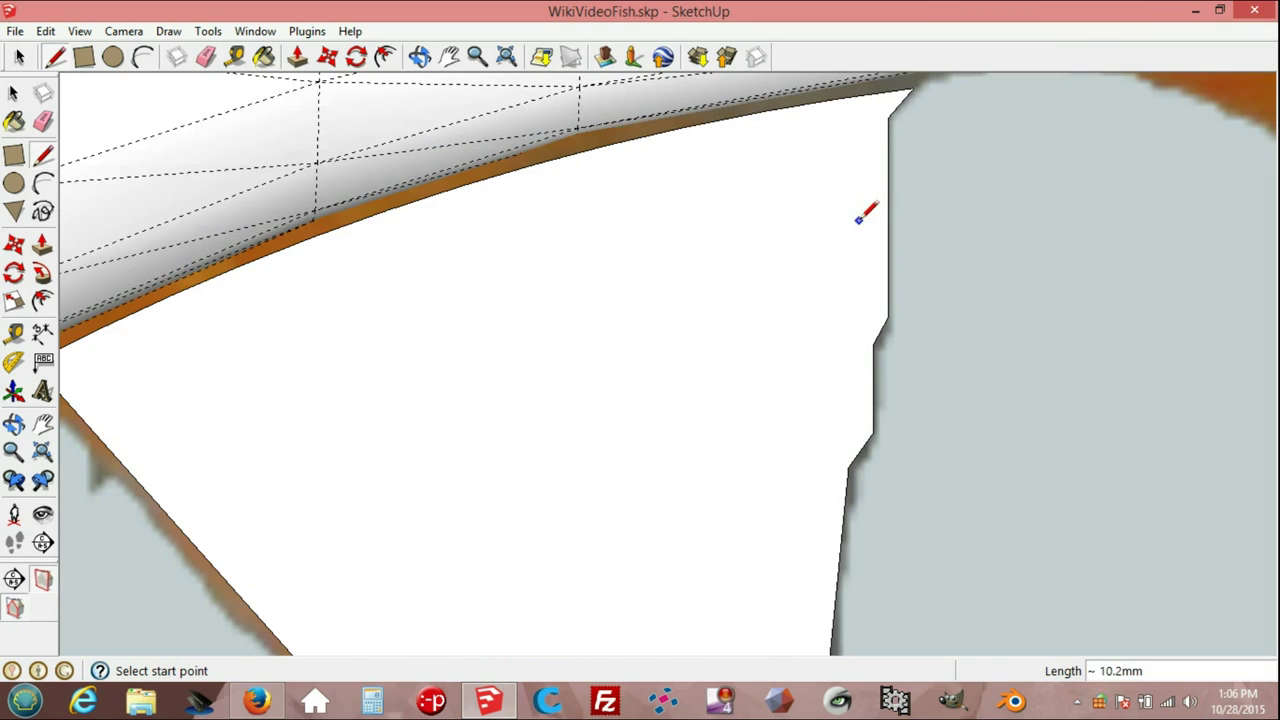
scroll(858, 219, down, 2)
scroll(843, 260, down, 1)
scroll(837, 289, down, 1)
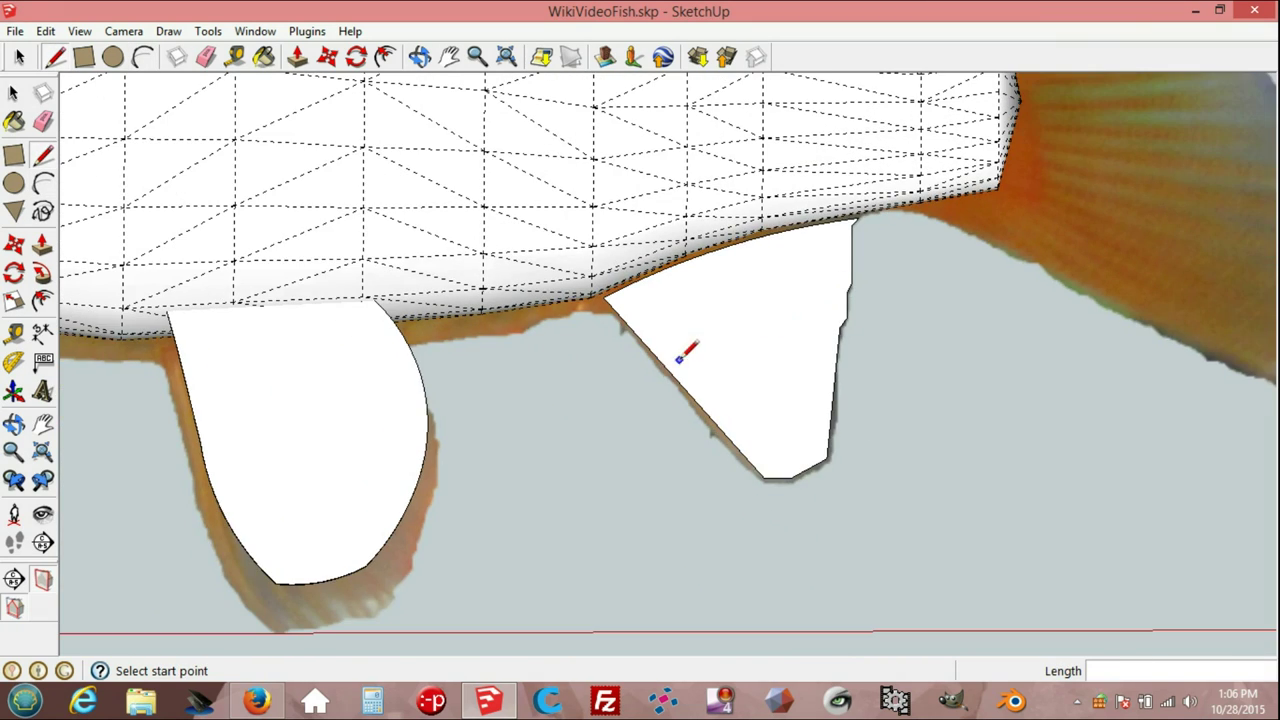
key(space)
middle_drag(843, 400, 432, 369)
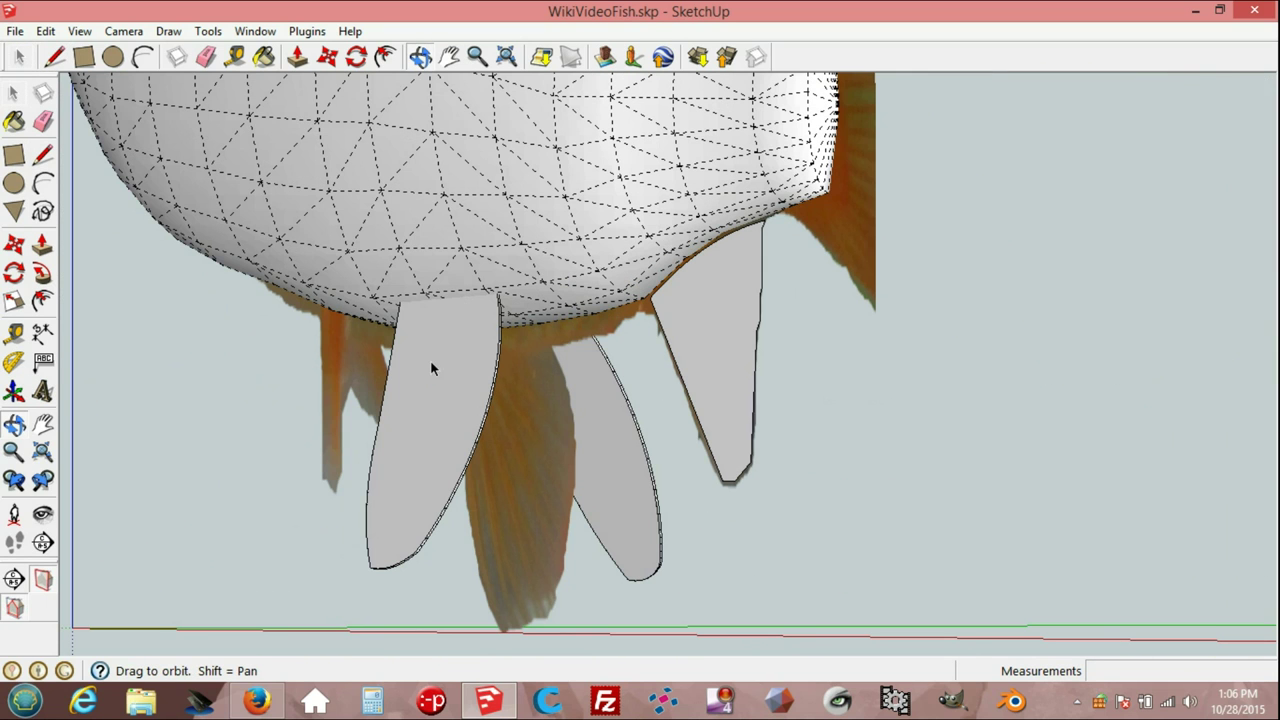
Push/Pull the rear lower fin and the other lower fin 2 mm each.
click(297, 56)
click(742, 334)
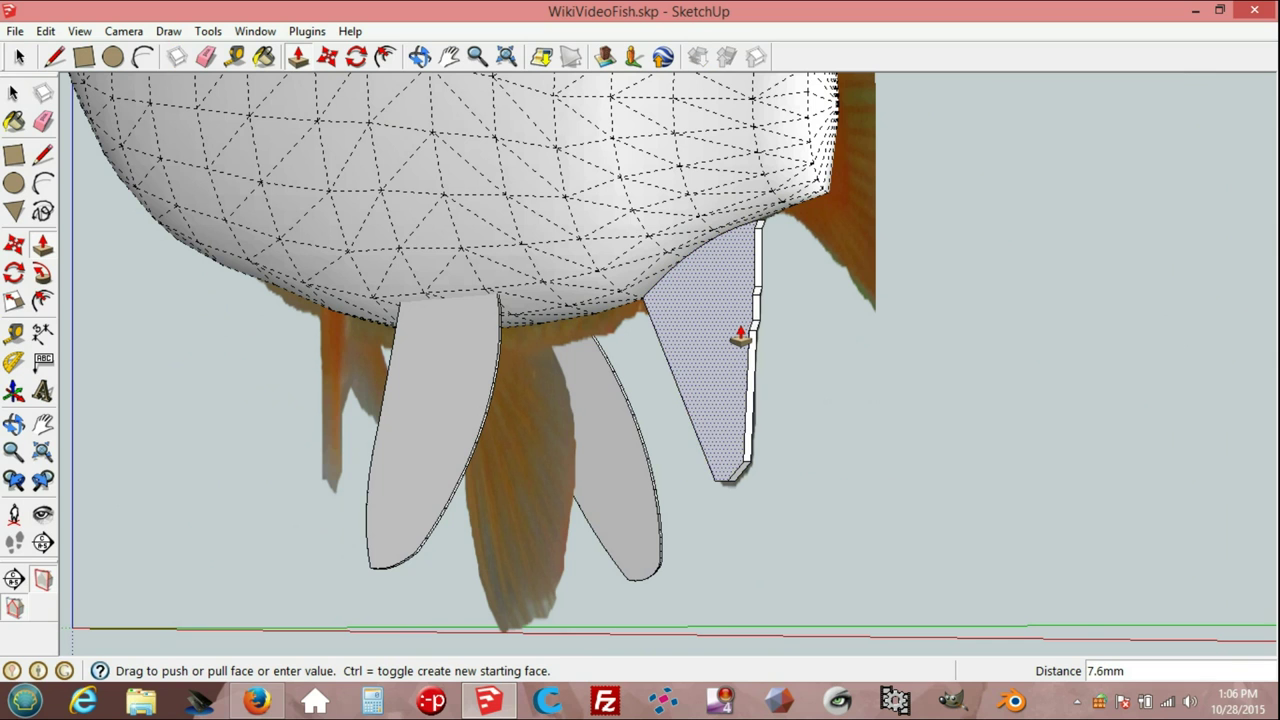
key(Return)
mouse_move(877, 394)
middle_down()
mouse_move(569, 420)
mouse_move(538, 348)
middle_up()
click(538, 348)
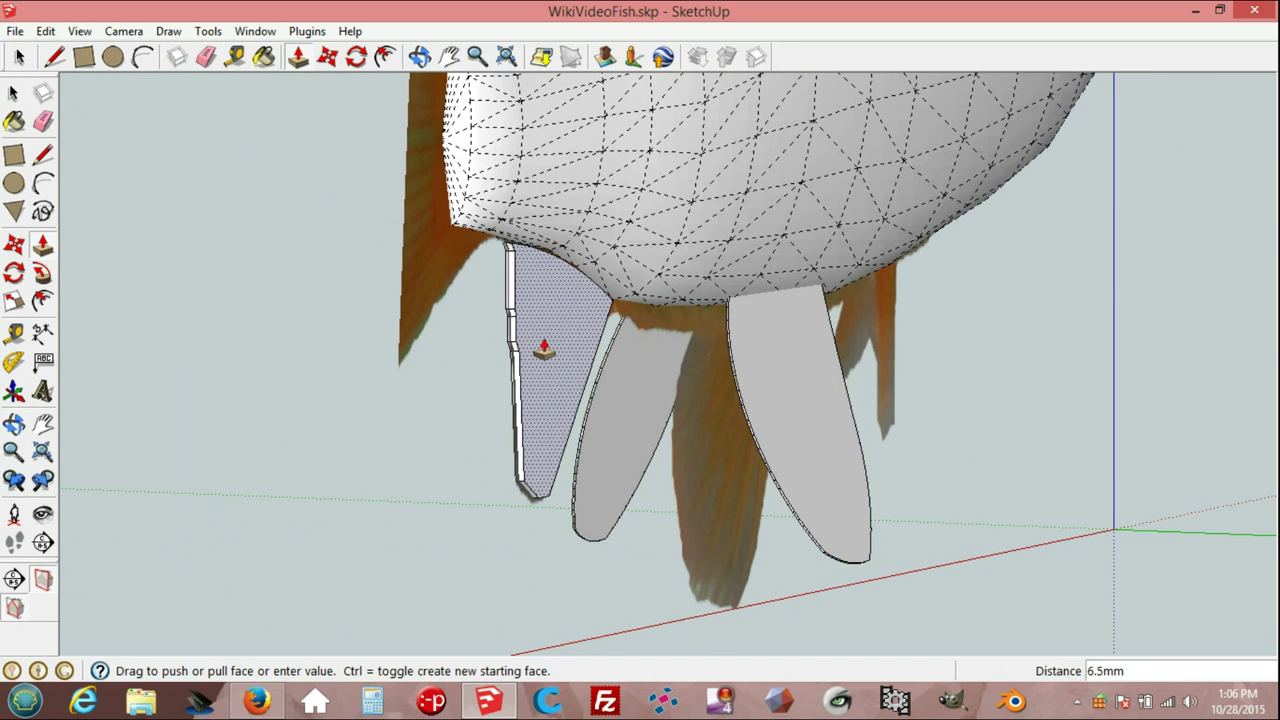
key(Return)
mouse_move(586, 409)
middle_down()
mouse_move(577, 417)
mouse_move(891, 393)
mouse_move(686, 400)
mouse_move(837, 323)
mouse_move(935, 379)
mouse_move(874, 380)
middle_up()
scroll(686, 400, down, 3)
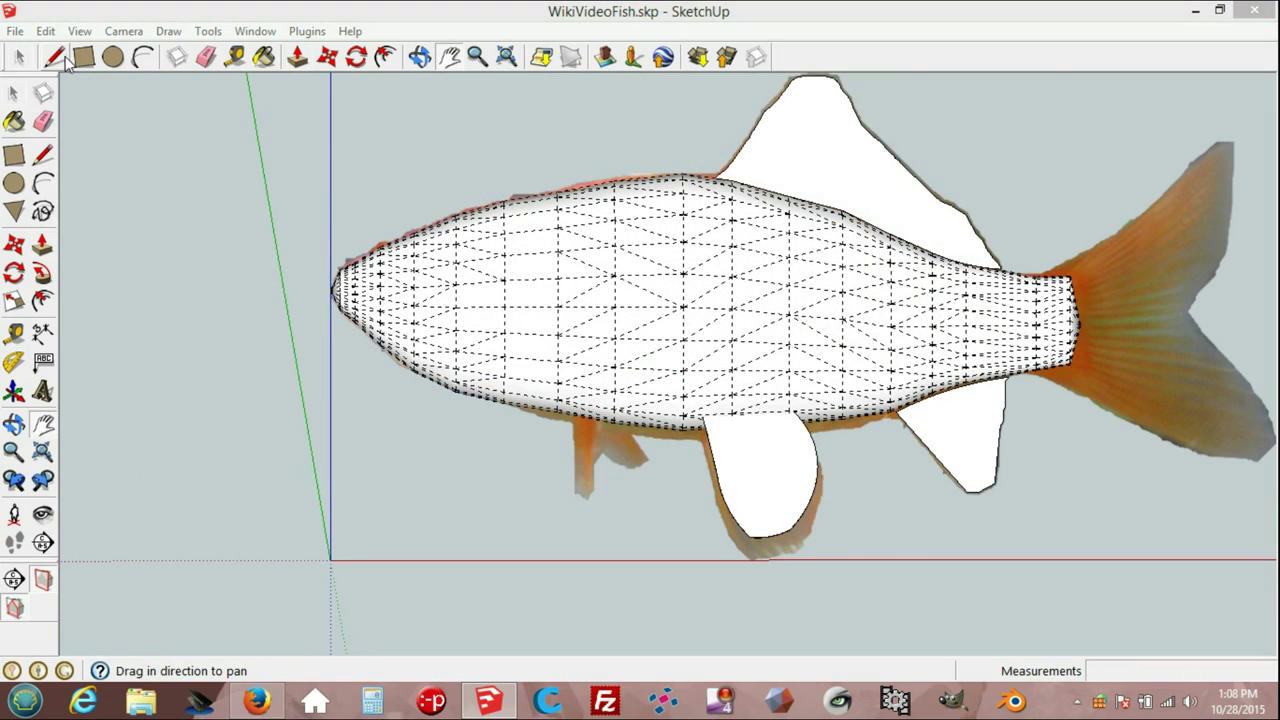
Trace the small pelvic fin outline with the Line tool into a face.
click(55, 57)
scroll(600, 449, up, 3)
scroll(600, 449, up, 3)
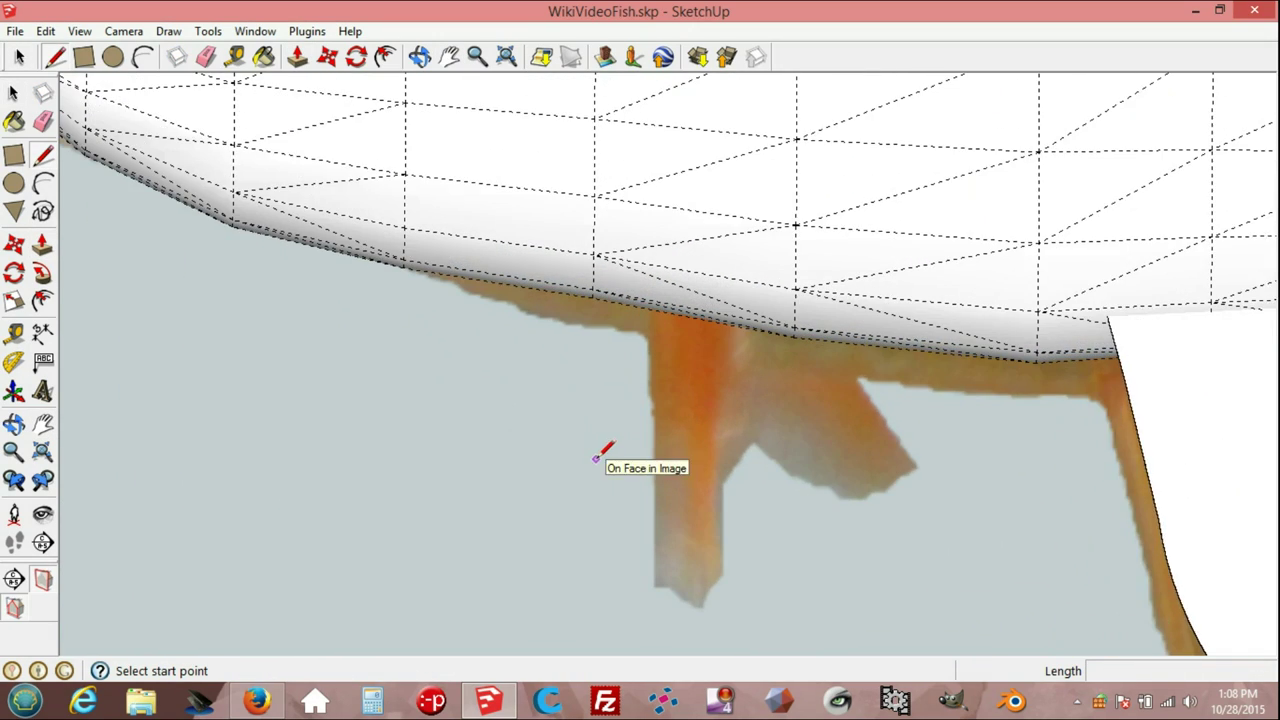
scroll(650, 462, up, 2)
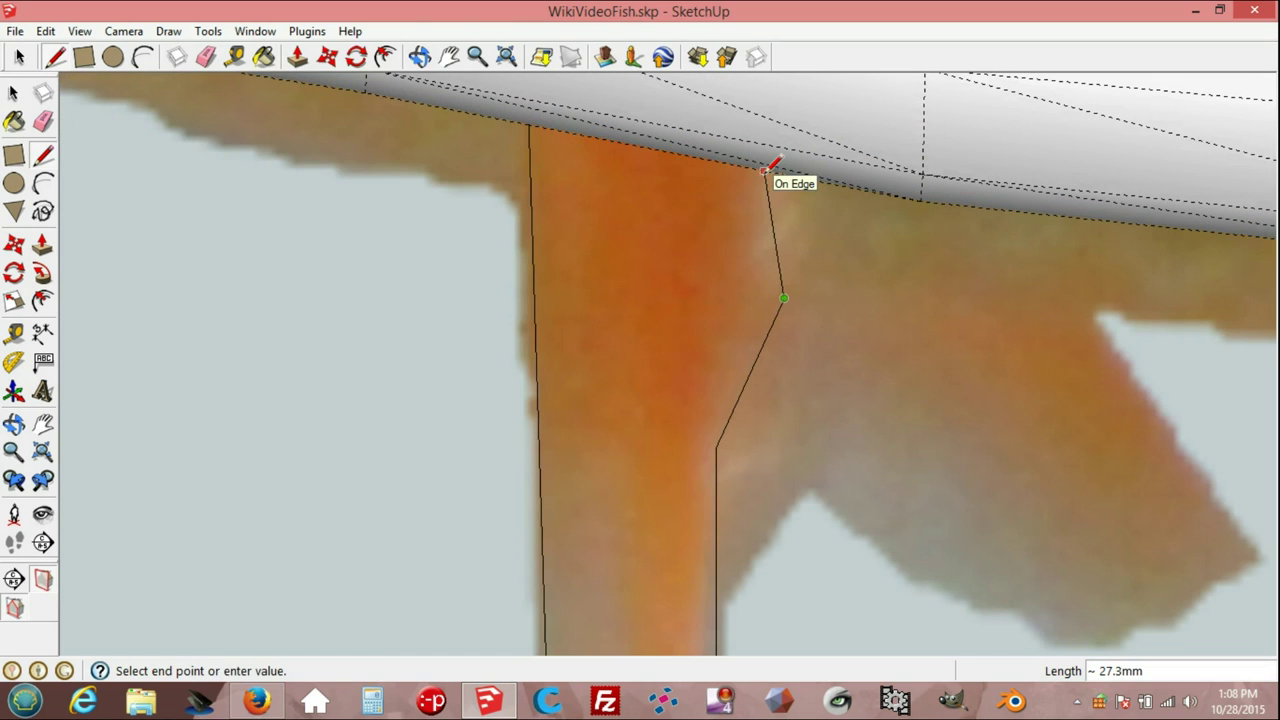
click(767, 168)
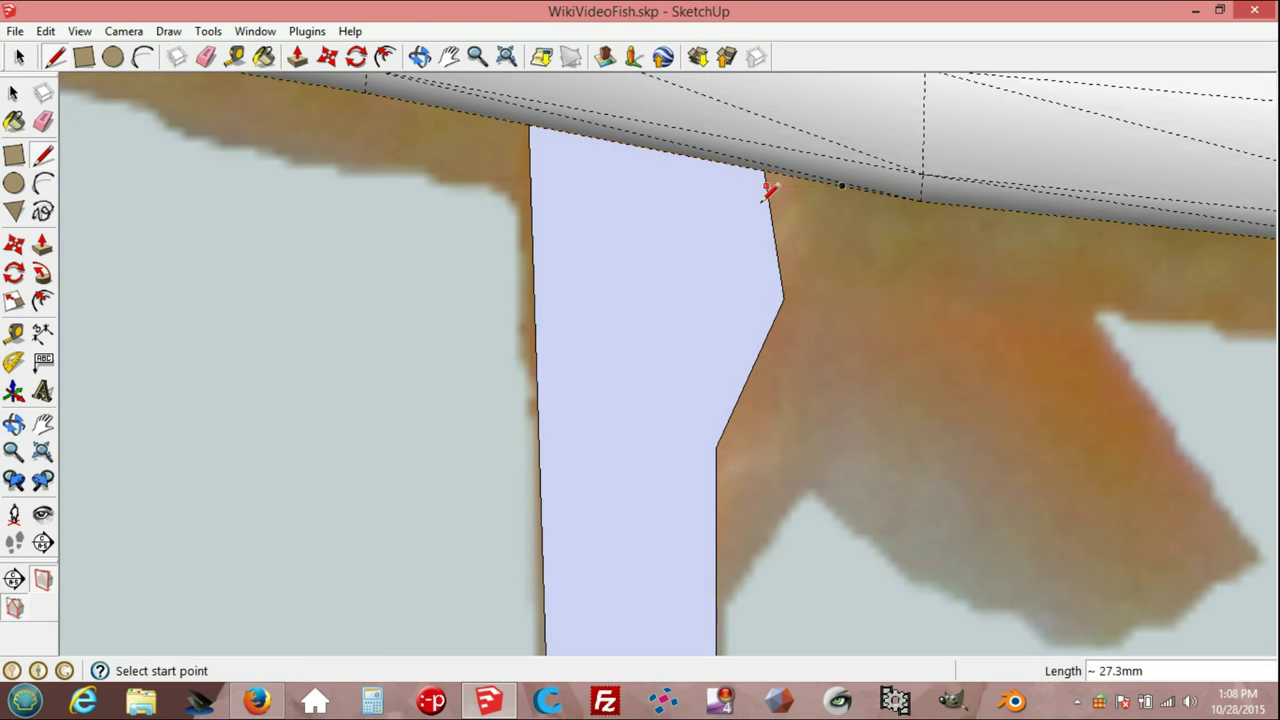
scroll(760, 230, down, 3)
scroll(748, 300, down, 3)
key(o)
drag(748, 379, 500, 340)
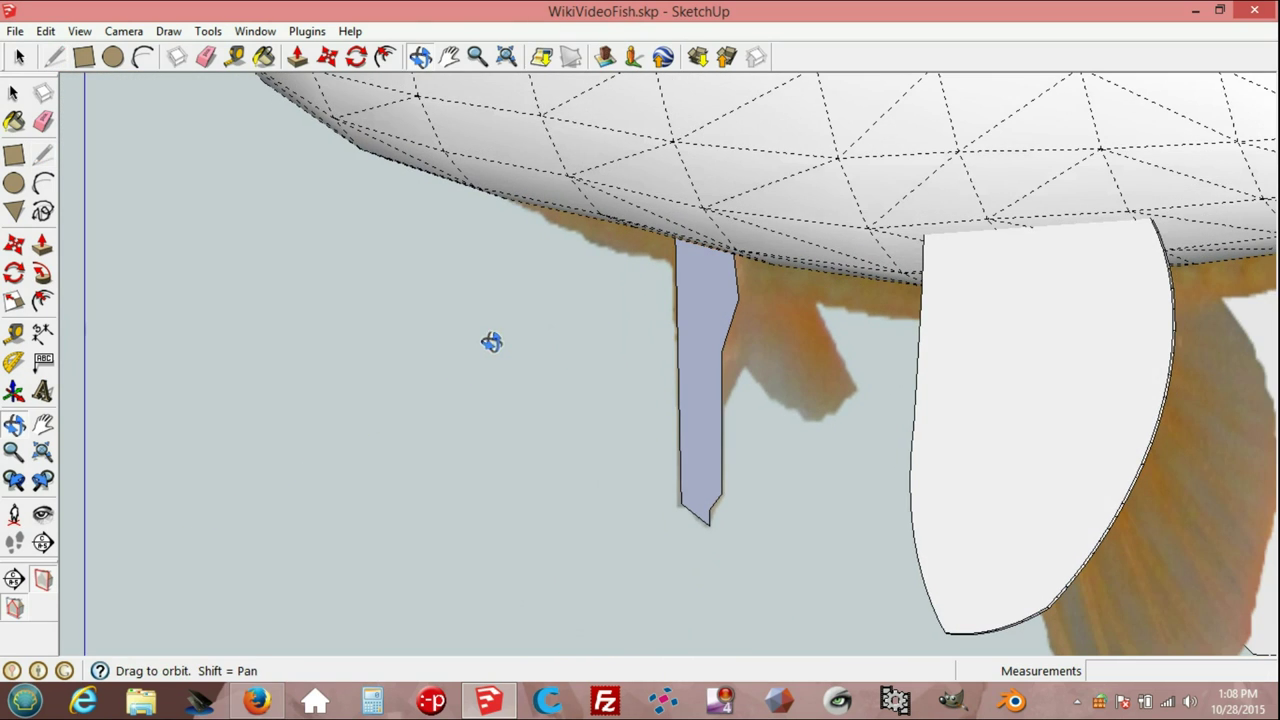
key(l)
Push/Pull the pelvic fin face to a 3 mm thickness.
click(297, 57)
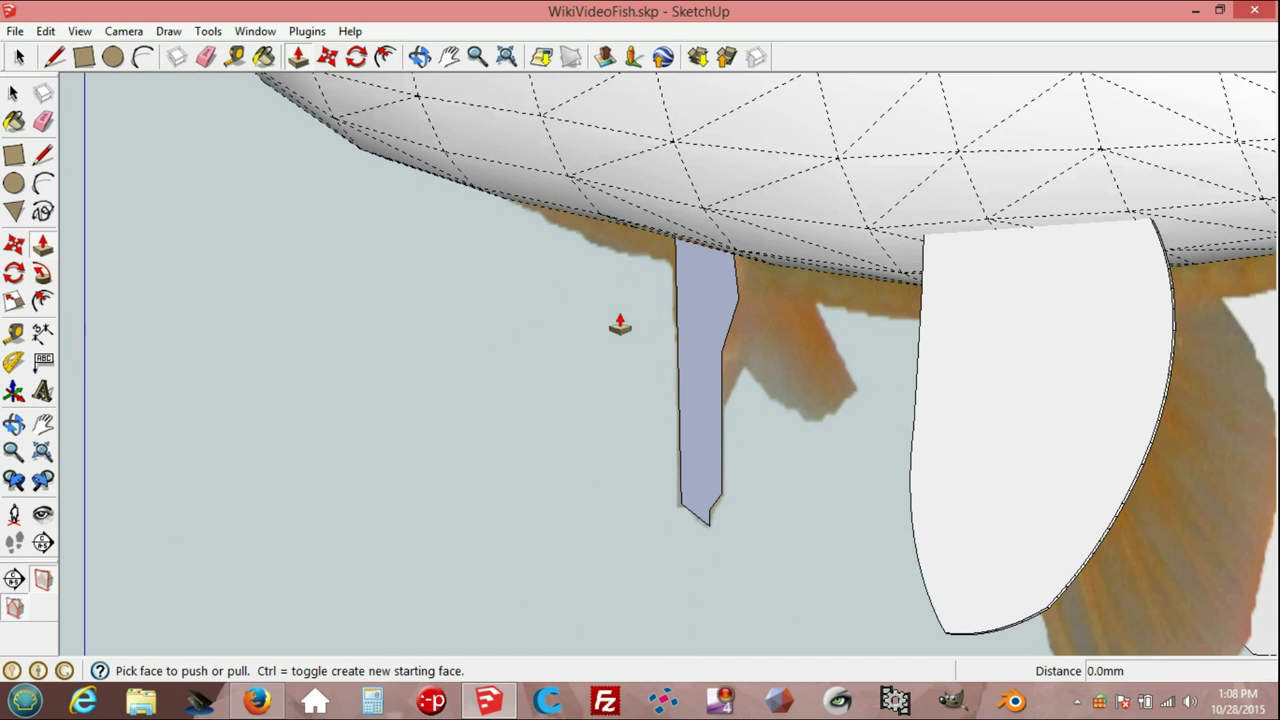
click(689, 334)
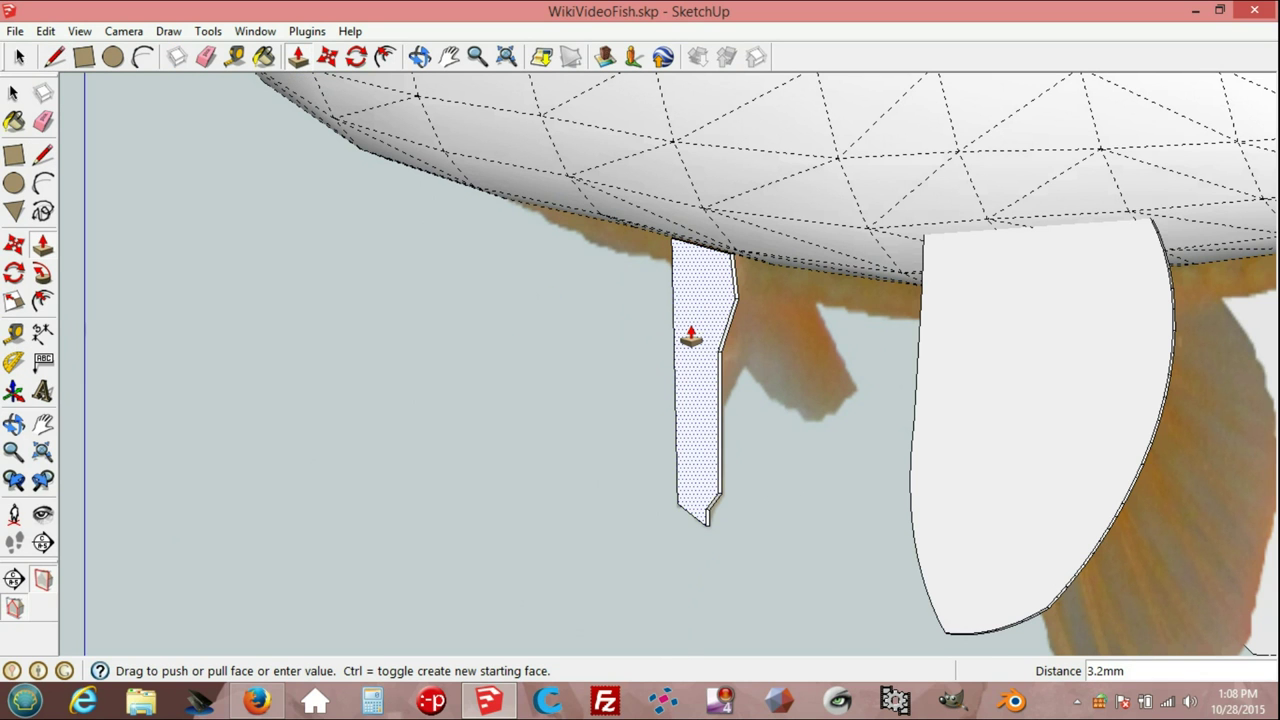
middle_drag(690, 337, 730, 375)
text(3)
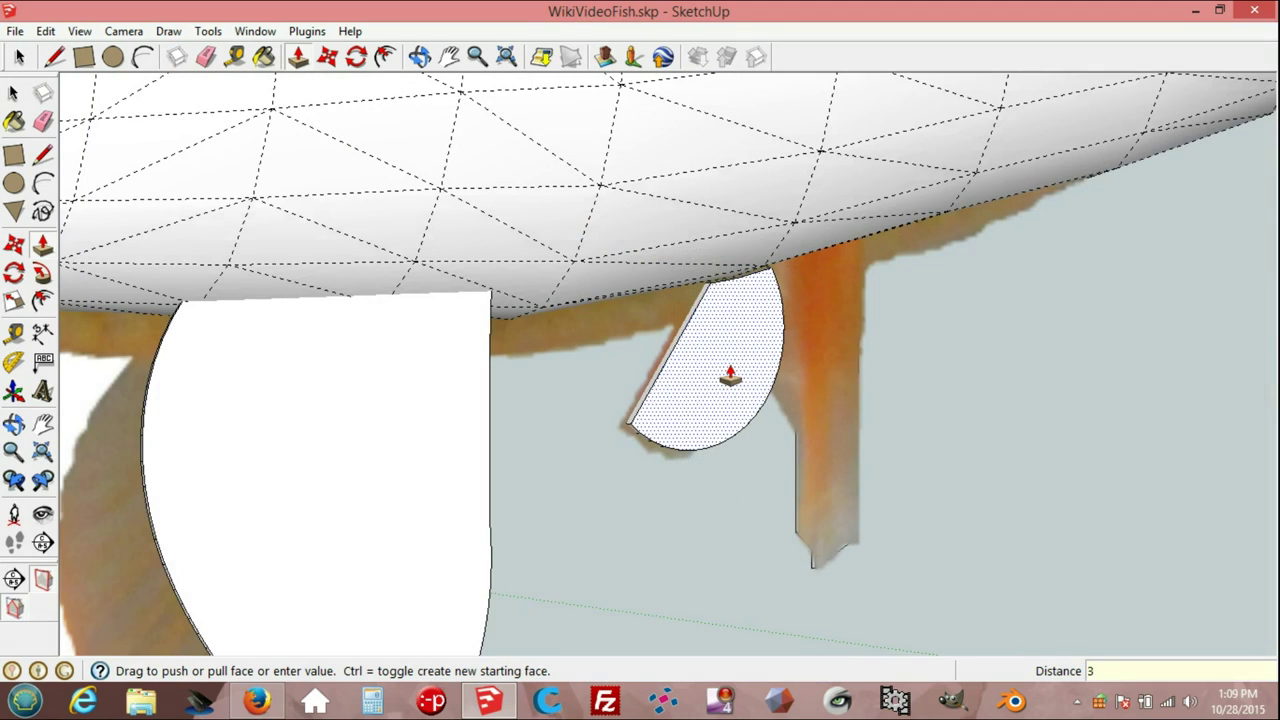
key(Return)
scroll(814, 423, down, 3)
mouse_move(814, 423)
middle_down()
mouse_move(760, 420)
mouse_move(632, 320)
middle_up()
key(space)
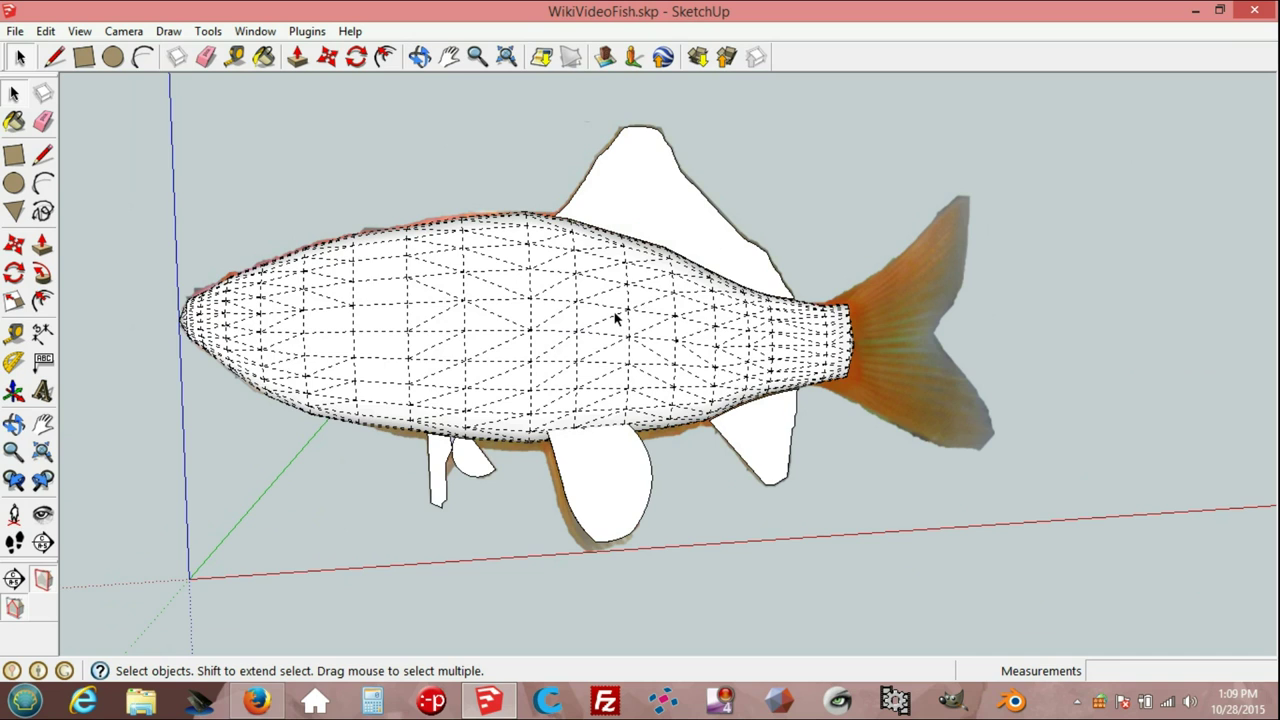
Draw a line along the lower edge of the body's tail end.
scroll(699, 366, up, 1)
scroll(740, 360, up, 1)
mouse_move(740, 360)
middle_down()
mouse_move(777, 374)
mouse_move(749, 366)
middle_up()
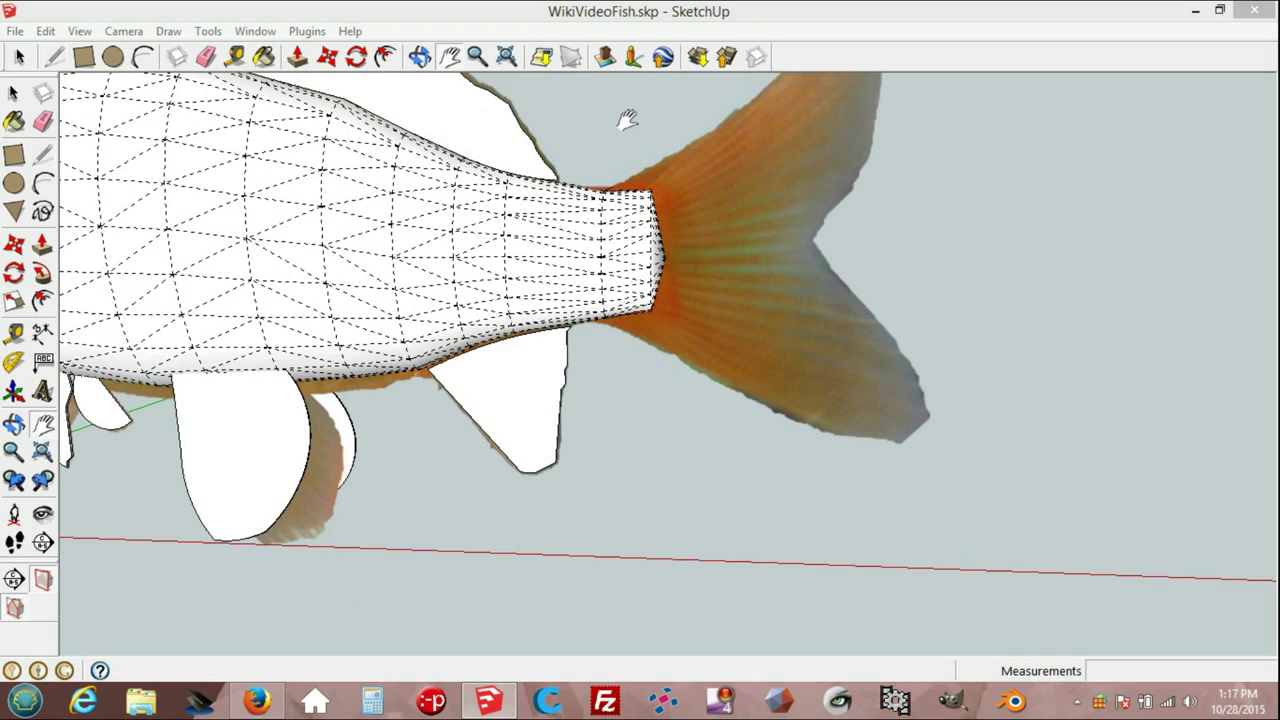
click(418, 58)
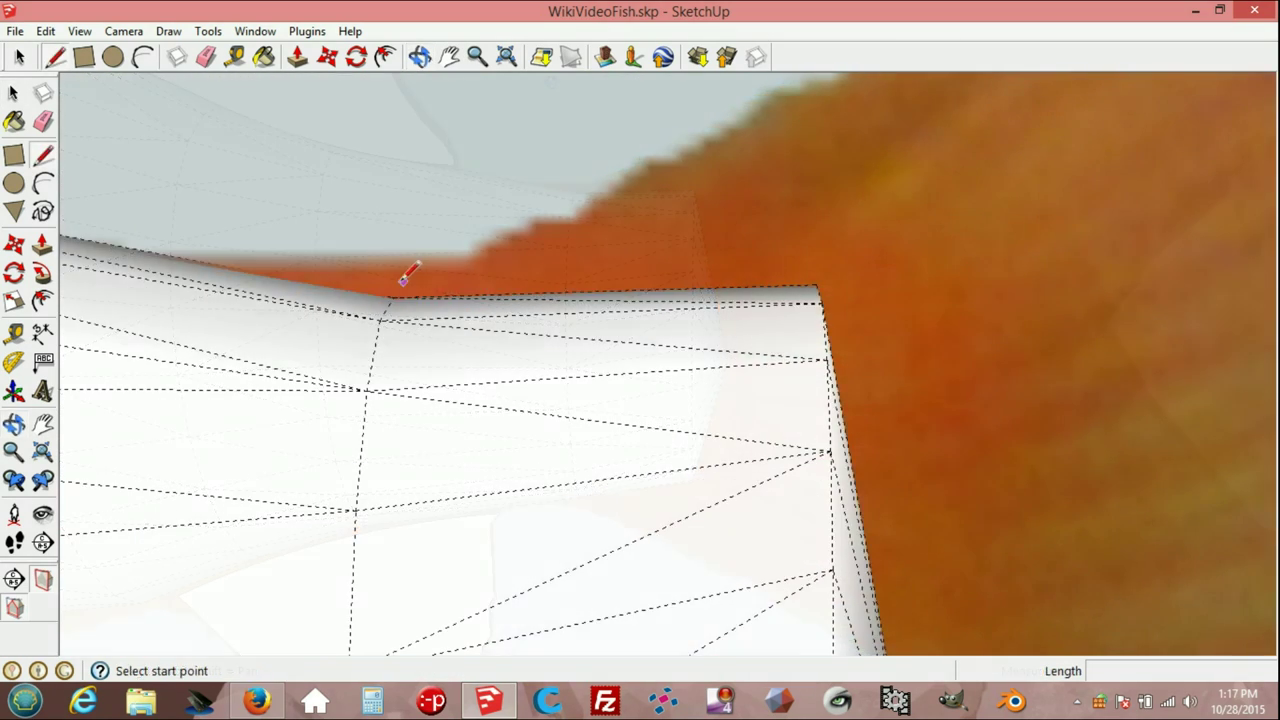
scroll(397, 288, up, 1)
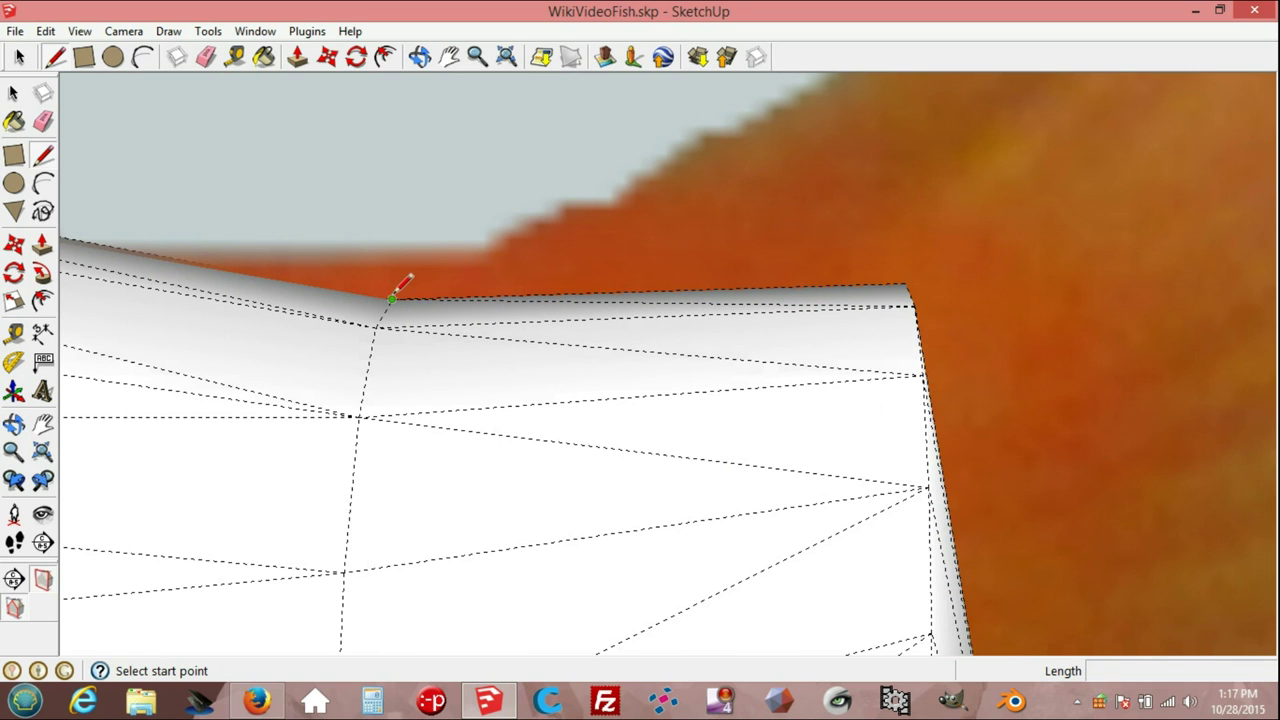
click(391, 298)
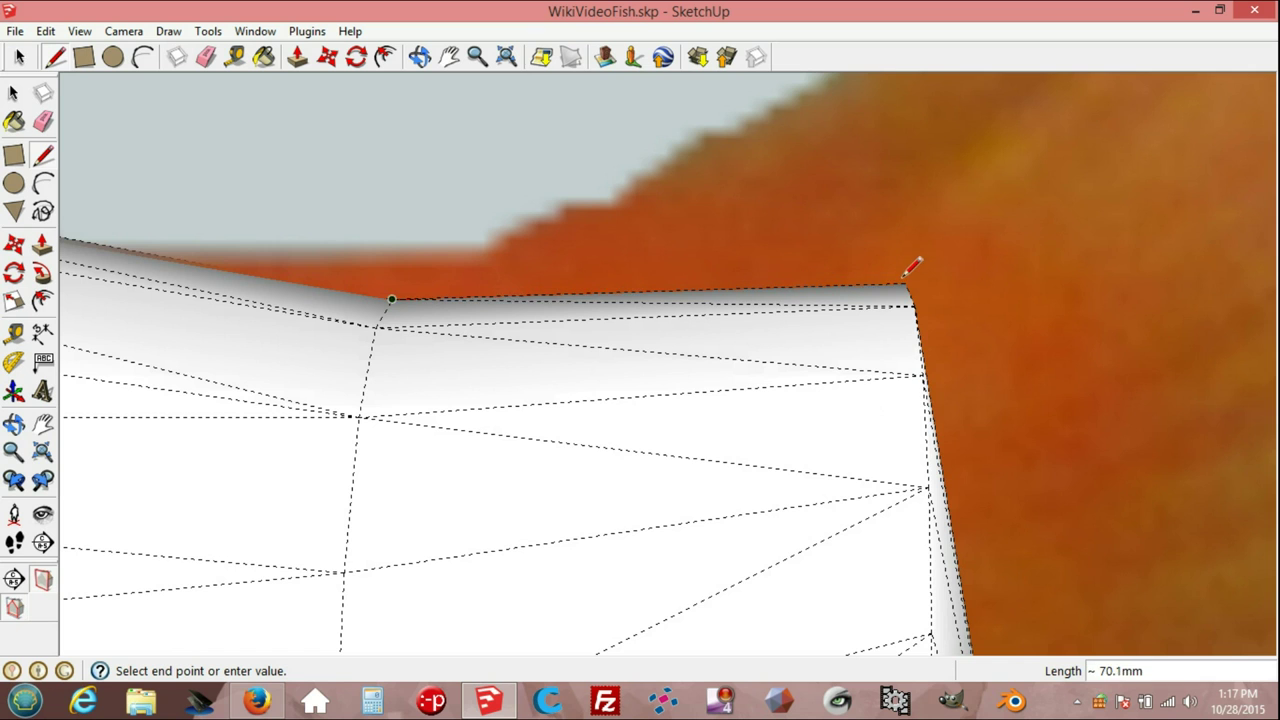
scroll(912, 274, up, 3)
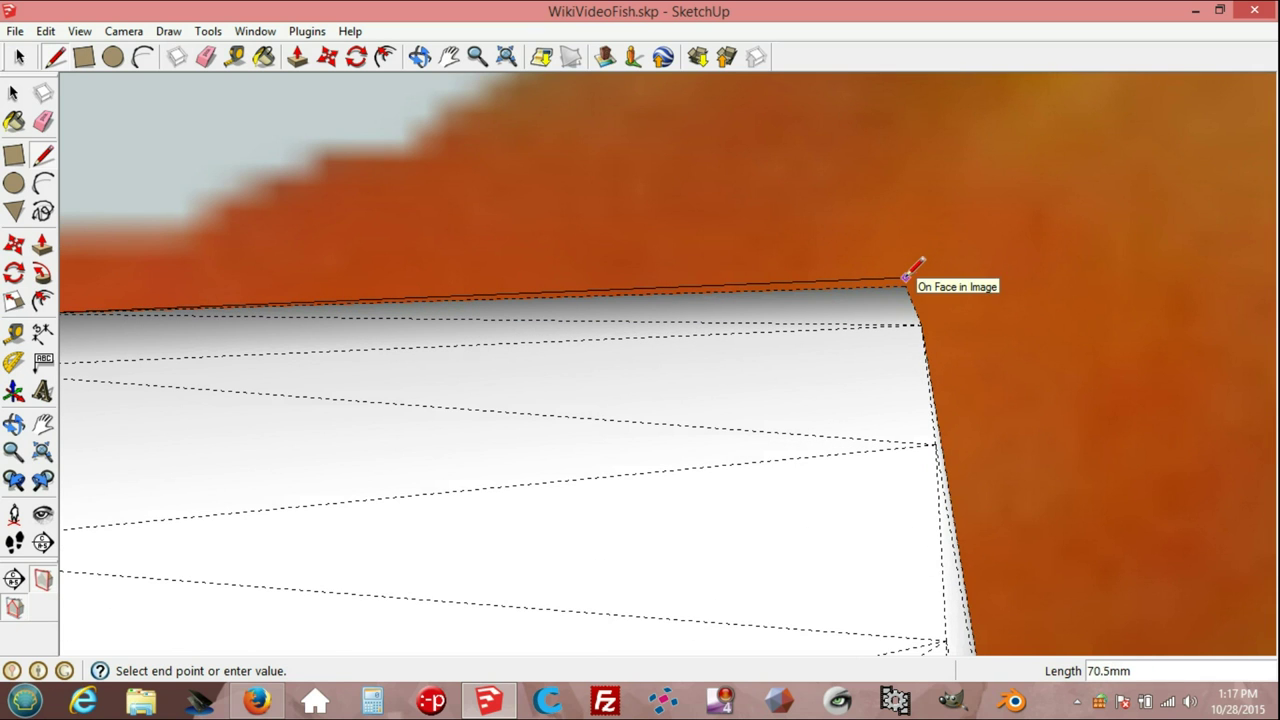
middle_drag(909, 276, 329, 416)
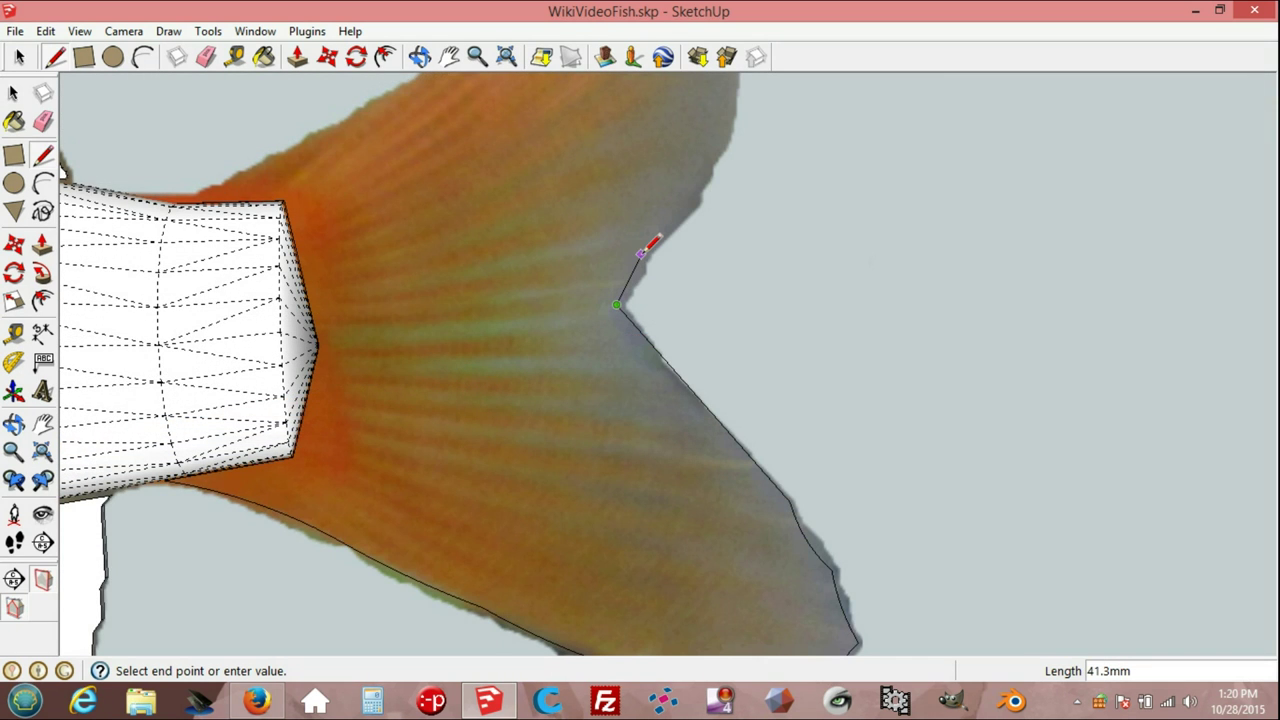
click(640, 253)
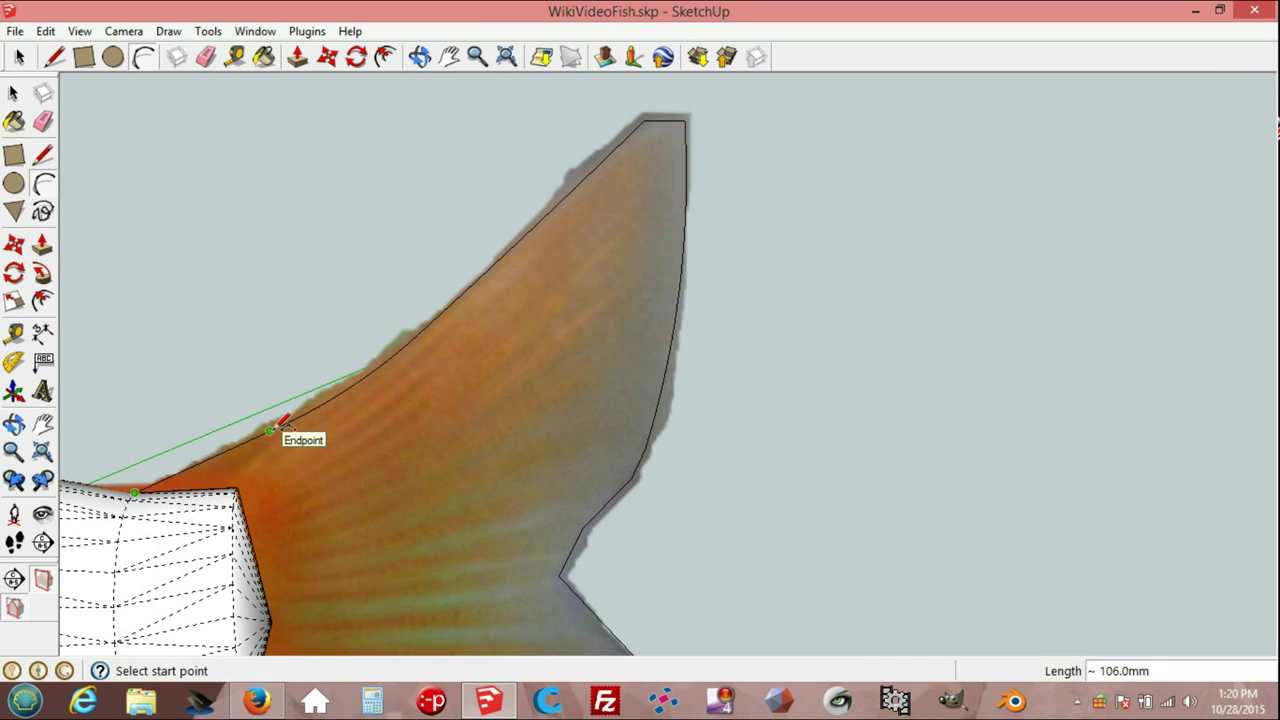
Draw a 2-point arc from the body mesh corner to the line's end, closing the tail outline.
click(272, 429)
scroll(200, 491, up, 2)
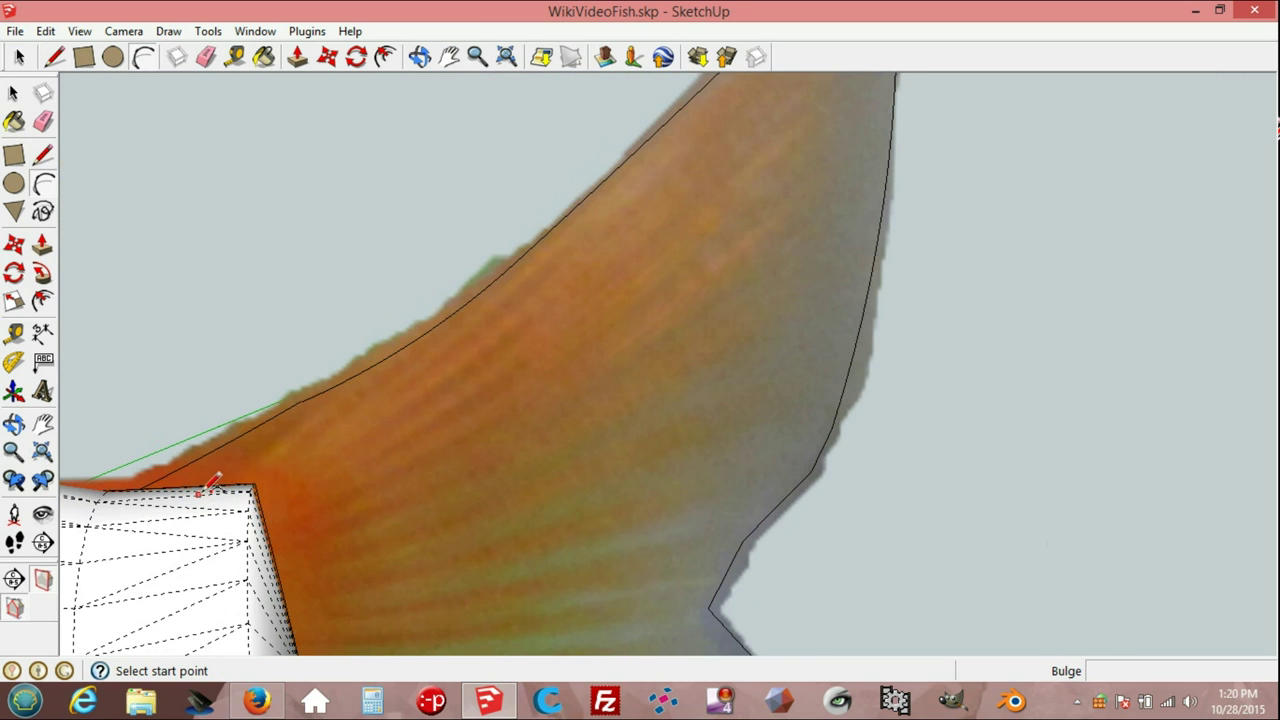
scroll(128, 486, up, 1)
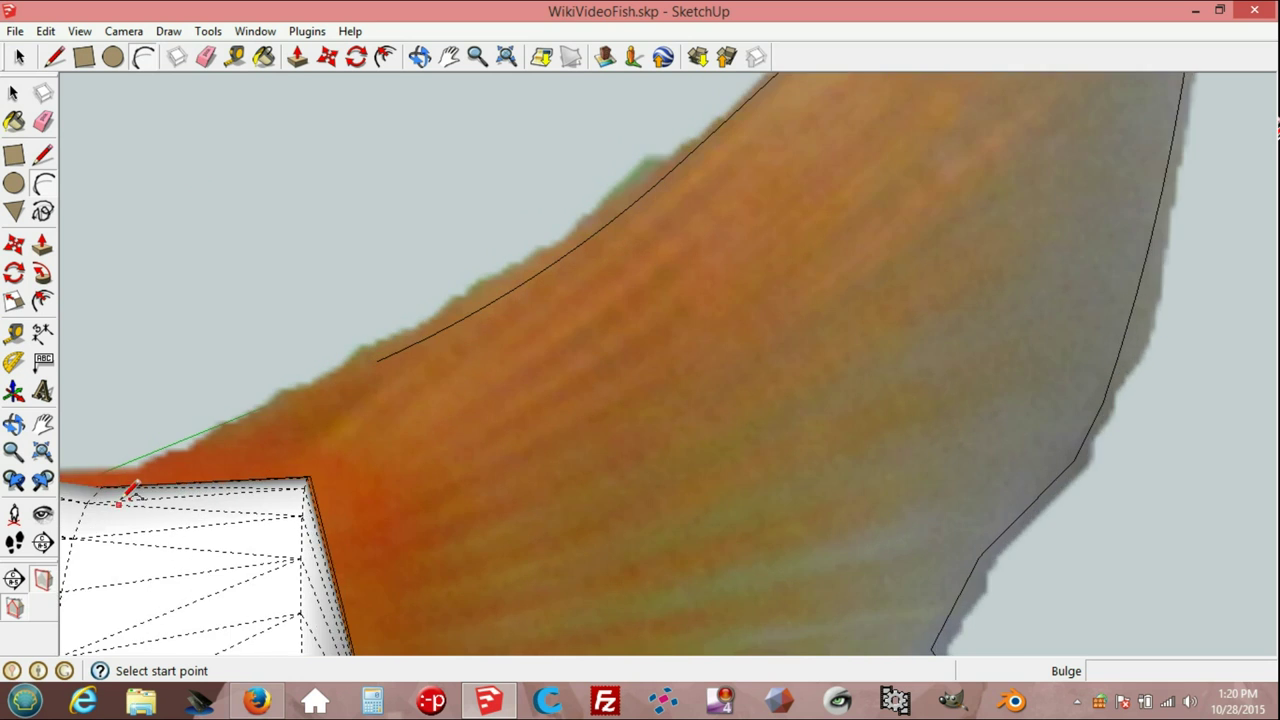
scroll(126, 486, up, 2)
scroll(115, 478, up, 1)
scroll(90, 472, up, 1)
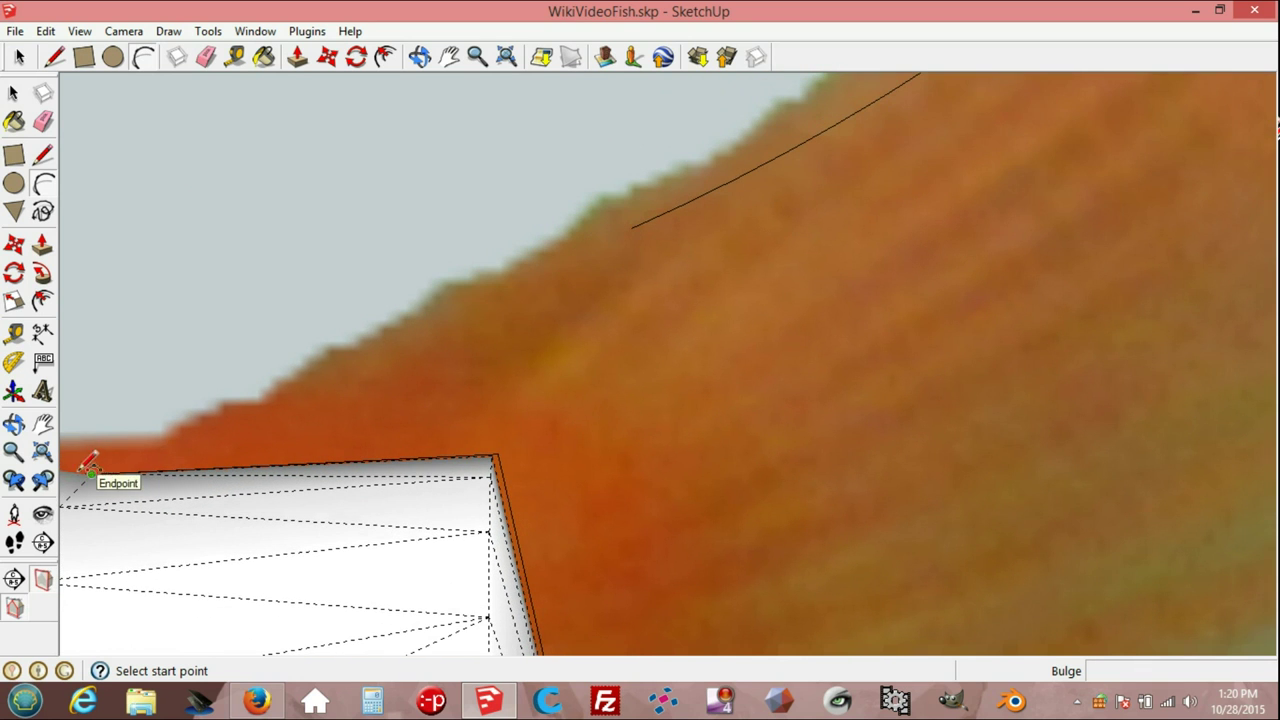
scroll(88, 470, up, 1)
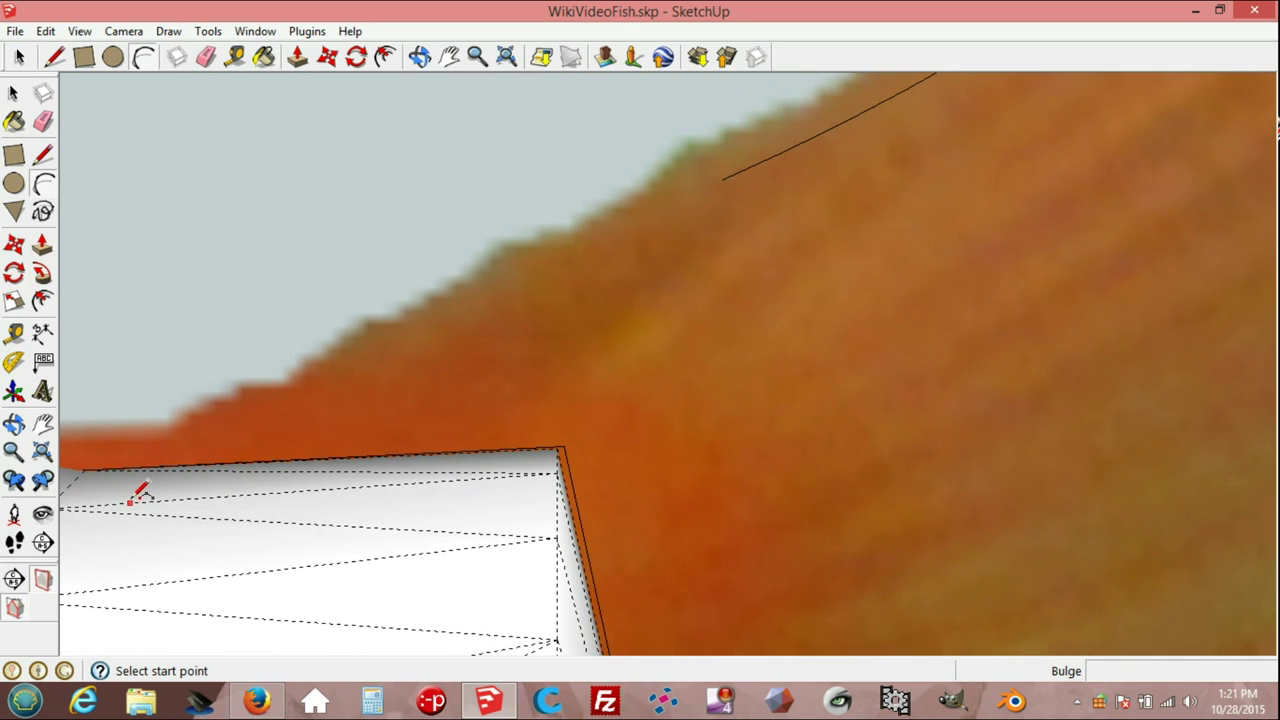
click(84, 466)
click(723, 180)
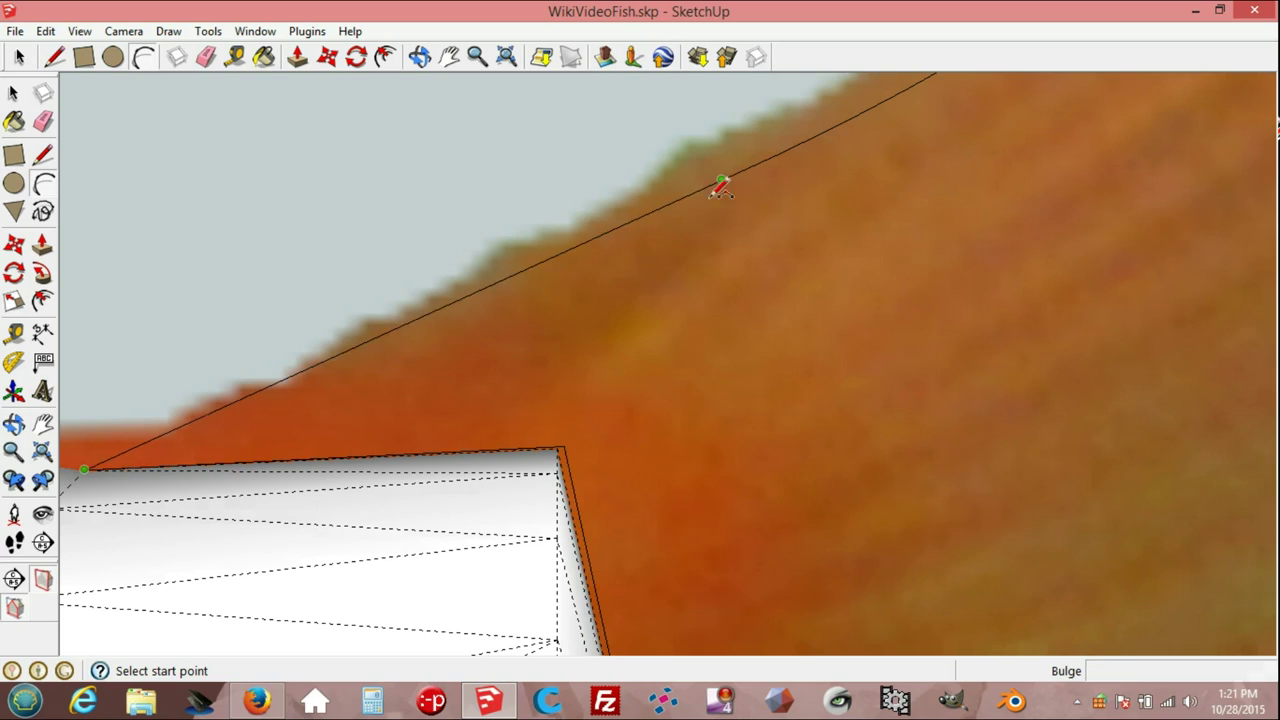
click(598, 249)
scroll(615, 272, down, 2)
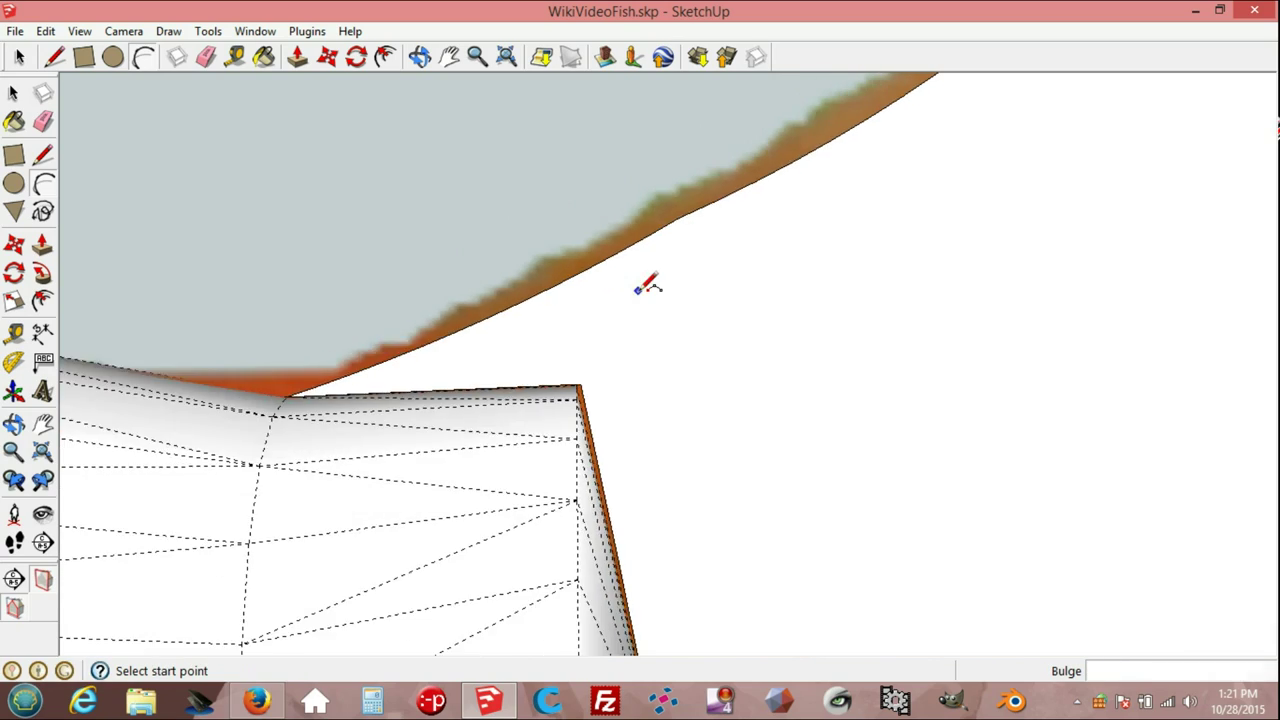
Group the tail fin and move it 10 mm toward the body.
scroll(640, 280, down, 3)
scroll(766, 300, down, 1)
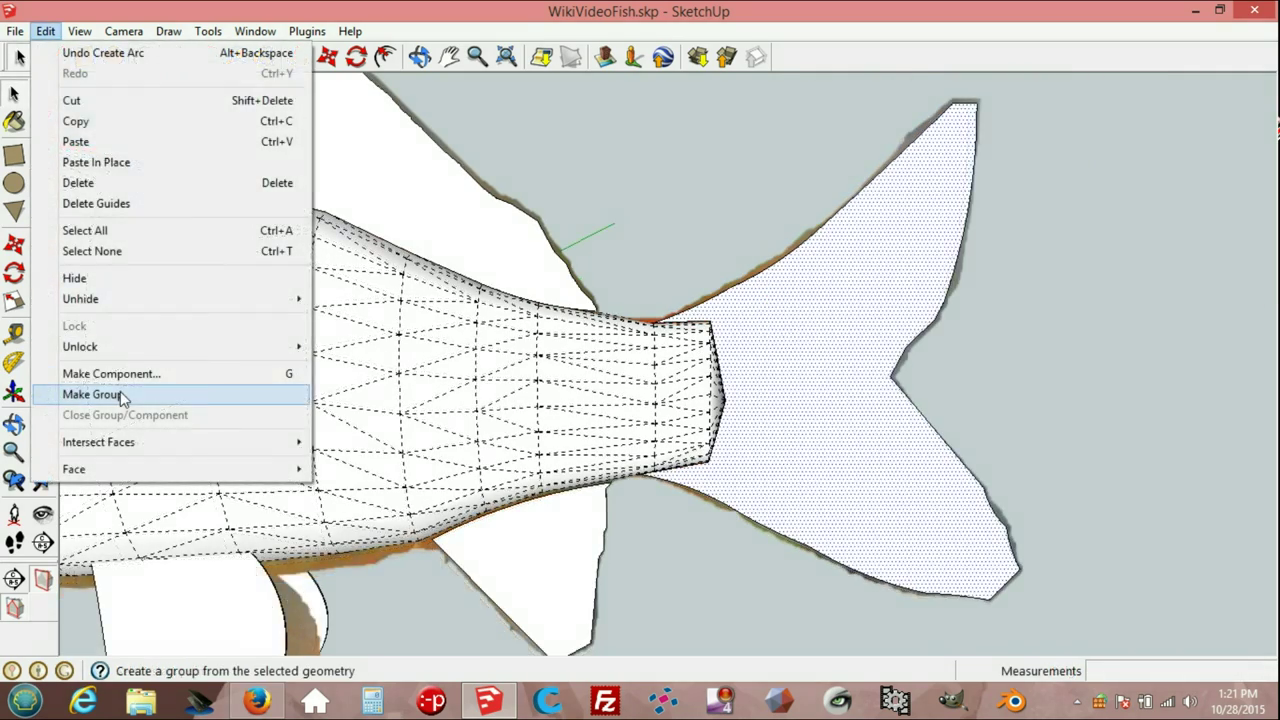
click(112, 394)
click(327, 57)
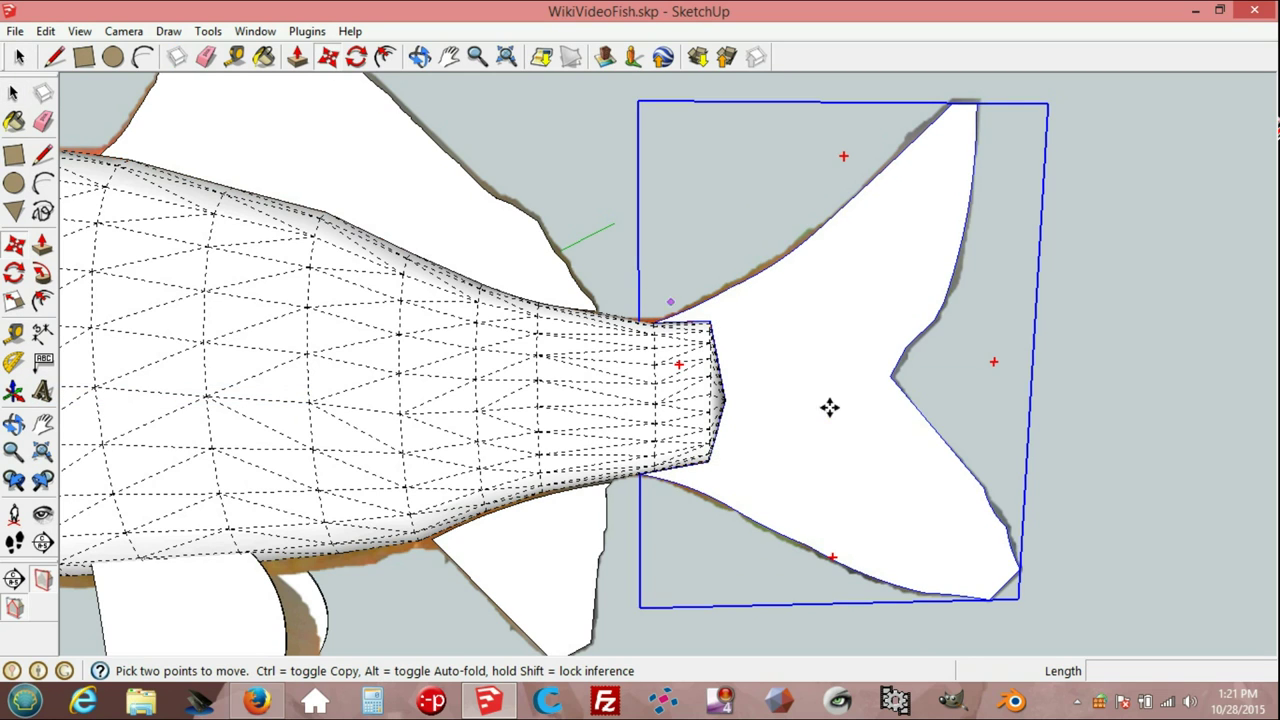
click(880, 434)
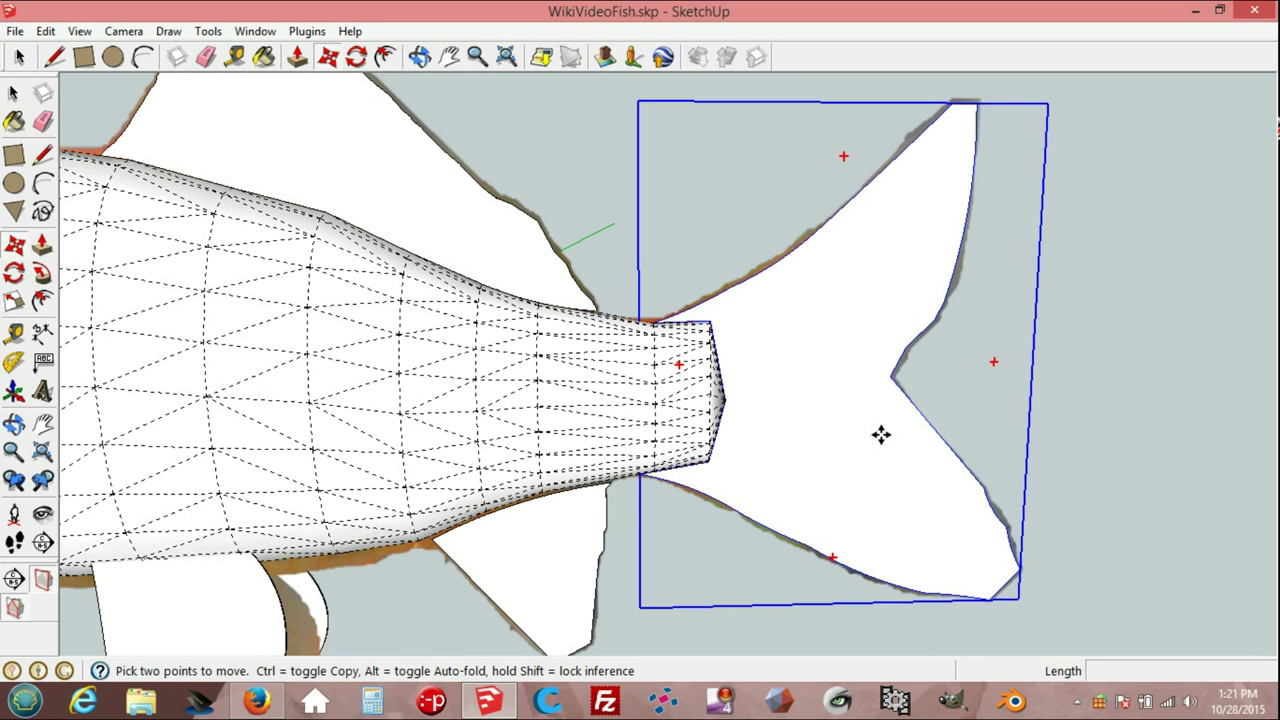
text(10)
key(Return)
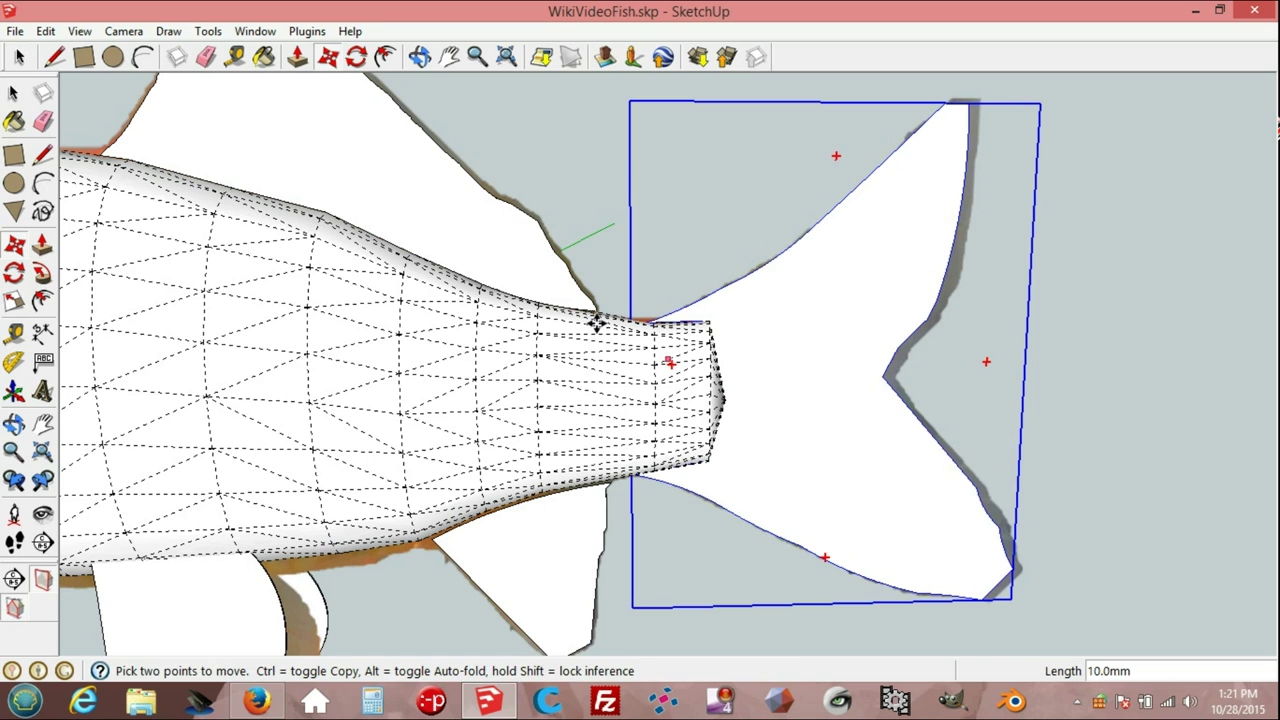
Explode the tail group and intersect its face with the model.
click(27, 61)
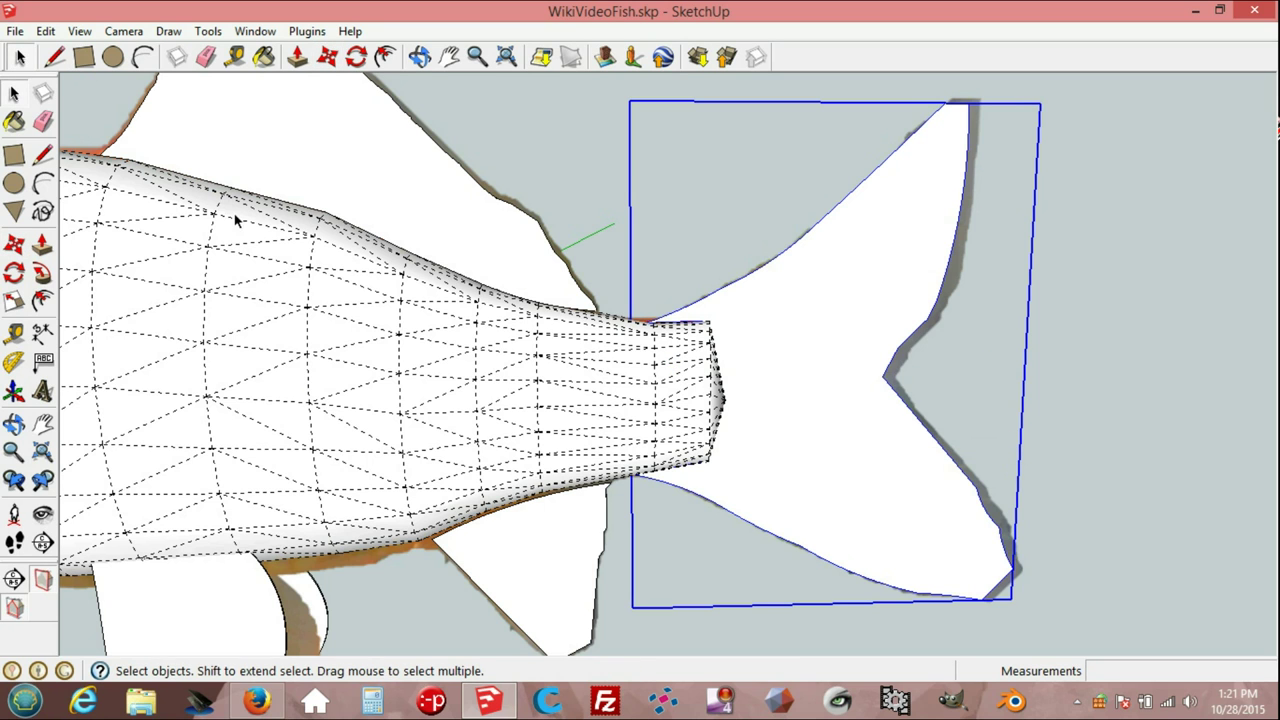
right_click(788, 341)
click(855, 452)
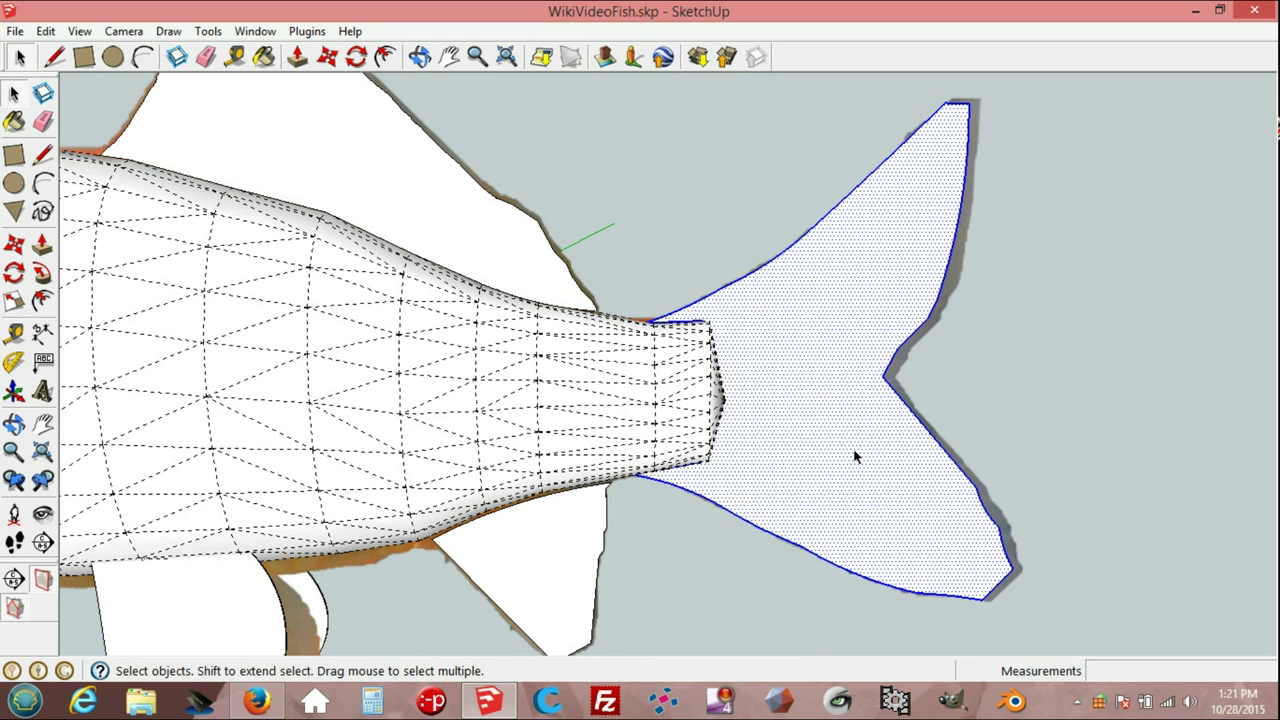
click(753, 203)
right_click(816, 373)
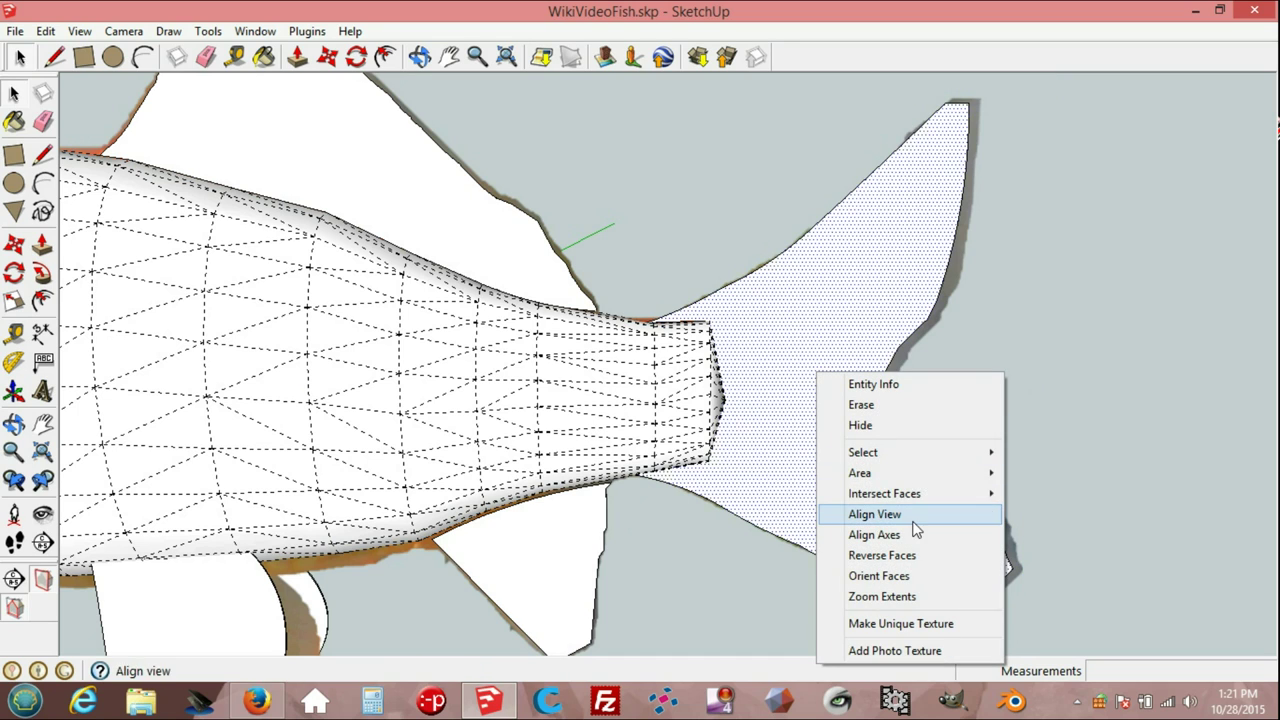
click(1034, 496)
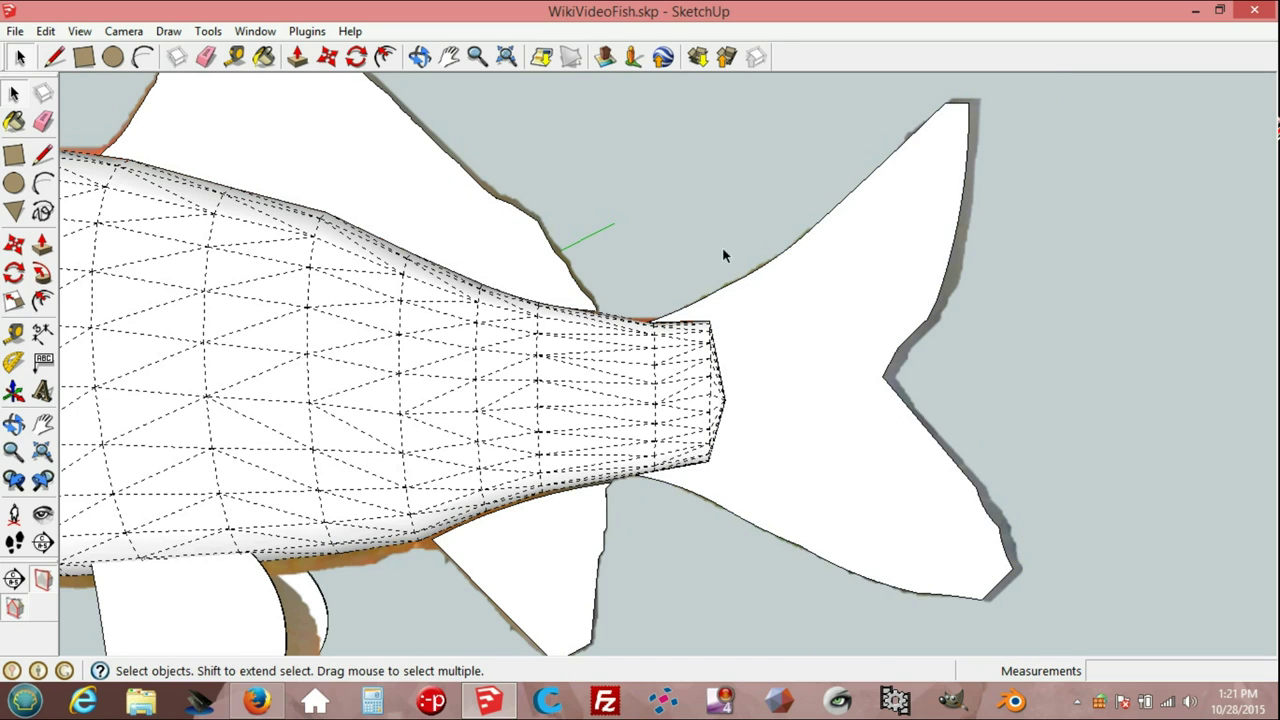
Push/Pull the tail fin face to a 2 mm thickness.
mouse_move(677, 394)
middle_down()
mouse_move(323, 417)
mouse_move(477, 386)
mouse_move(271, 394)
mouse_move(523, 380)
middle_up()
scroll(677, 329, up, 5)
click(297, 57)
click(878, 355)
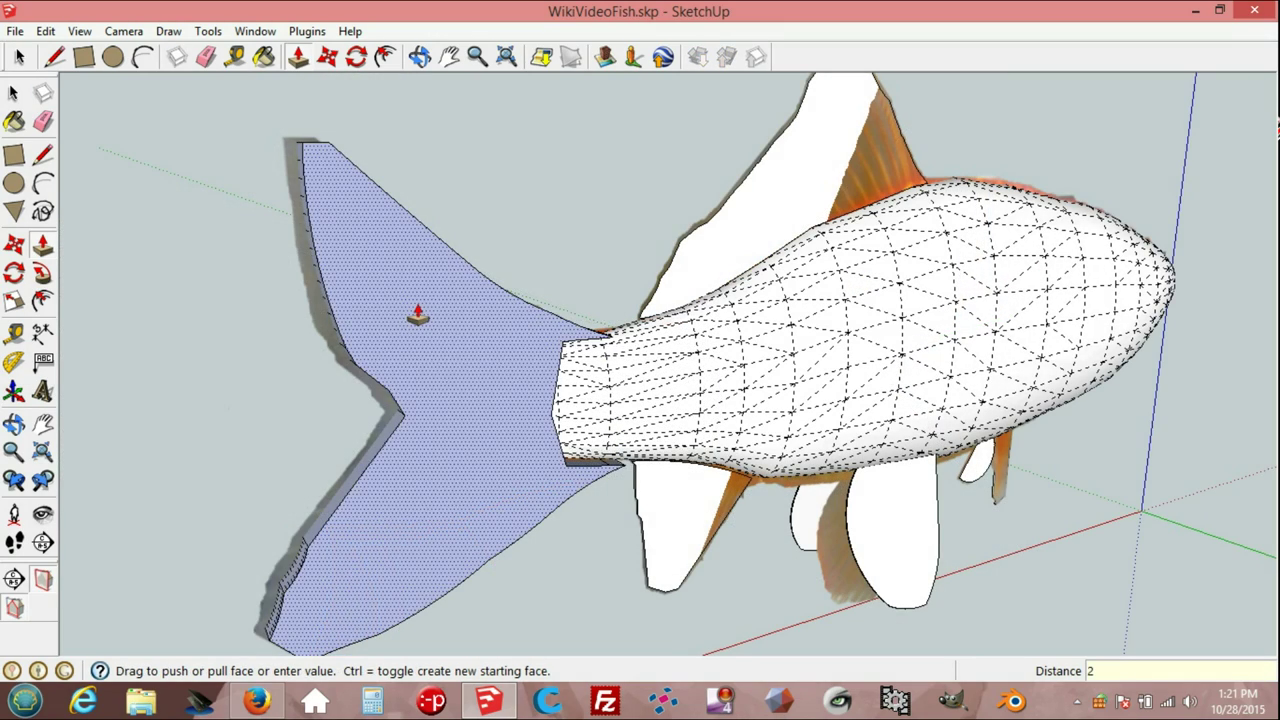
key(Return)
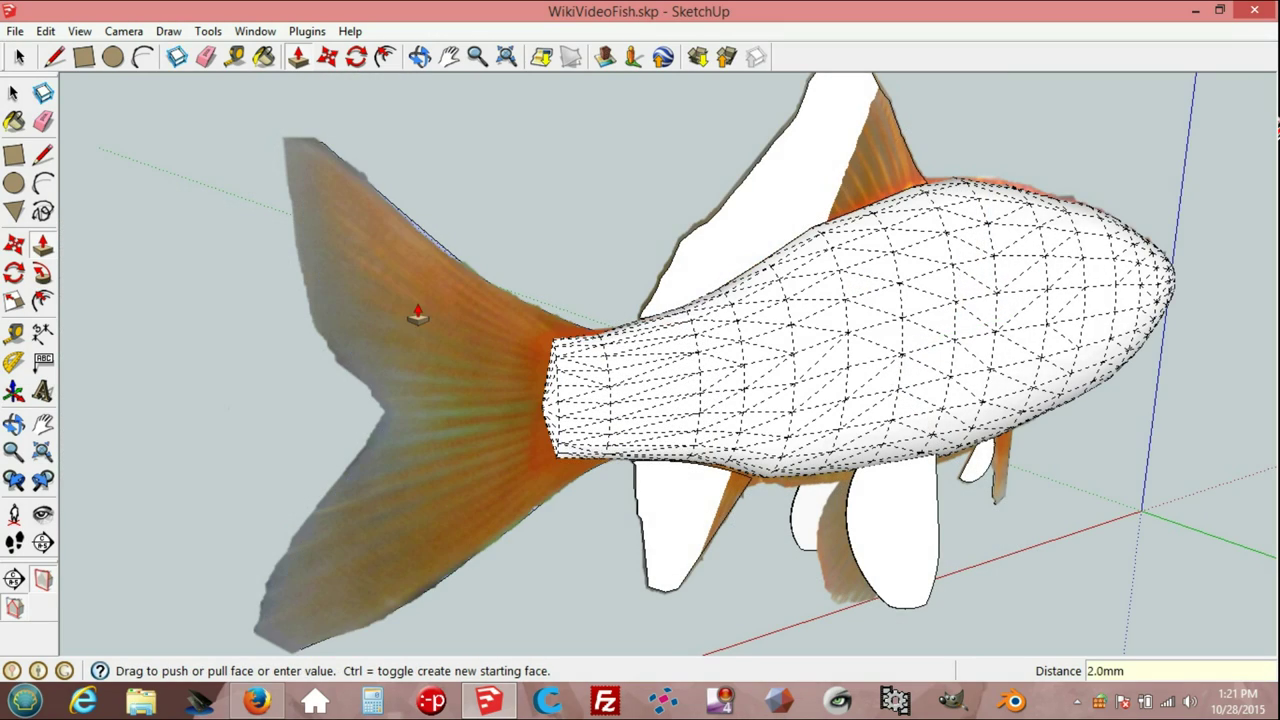
middle_drag(343, 303, 599, 288)
mouse_move(599, 288)
mouse_down()
mouse_move(608, 283)
mouse_move(597, 371)
mouse_move(831, 298)
mouse_move(777, 277)
mouse_move(686, 271)
mouse_up()
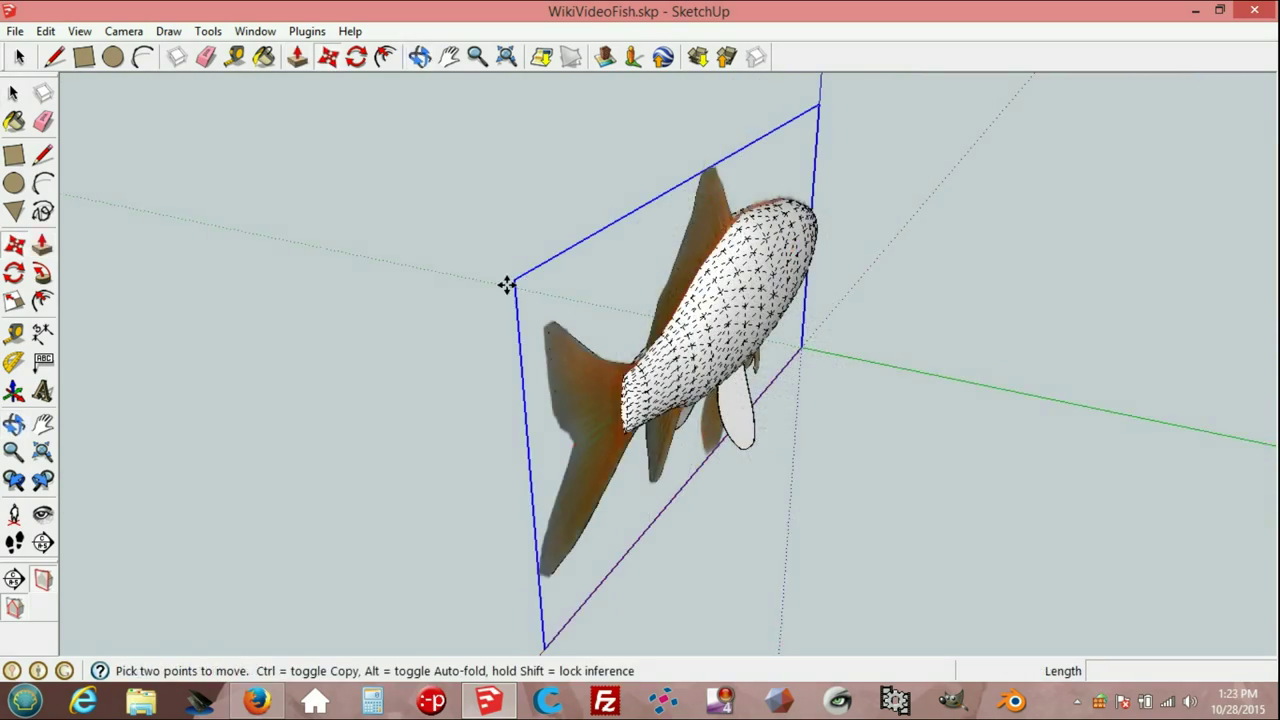
Move the goldfish photo plane 50 mm along the green axis, away from the fish.
drag(518, 283, 779, 368)
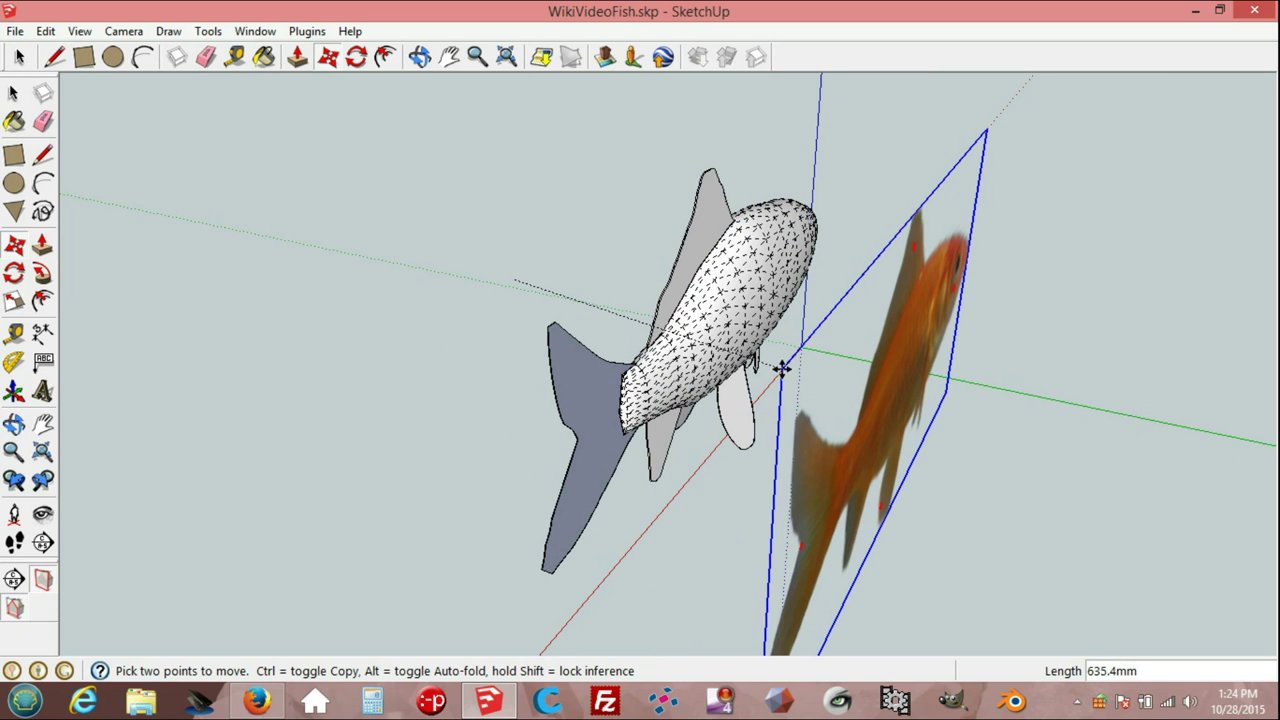
drag(779, 368, 812, 347)
text(5)
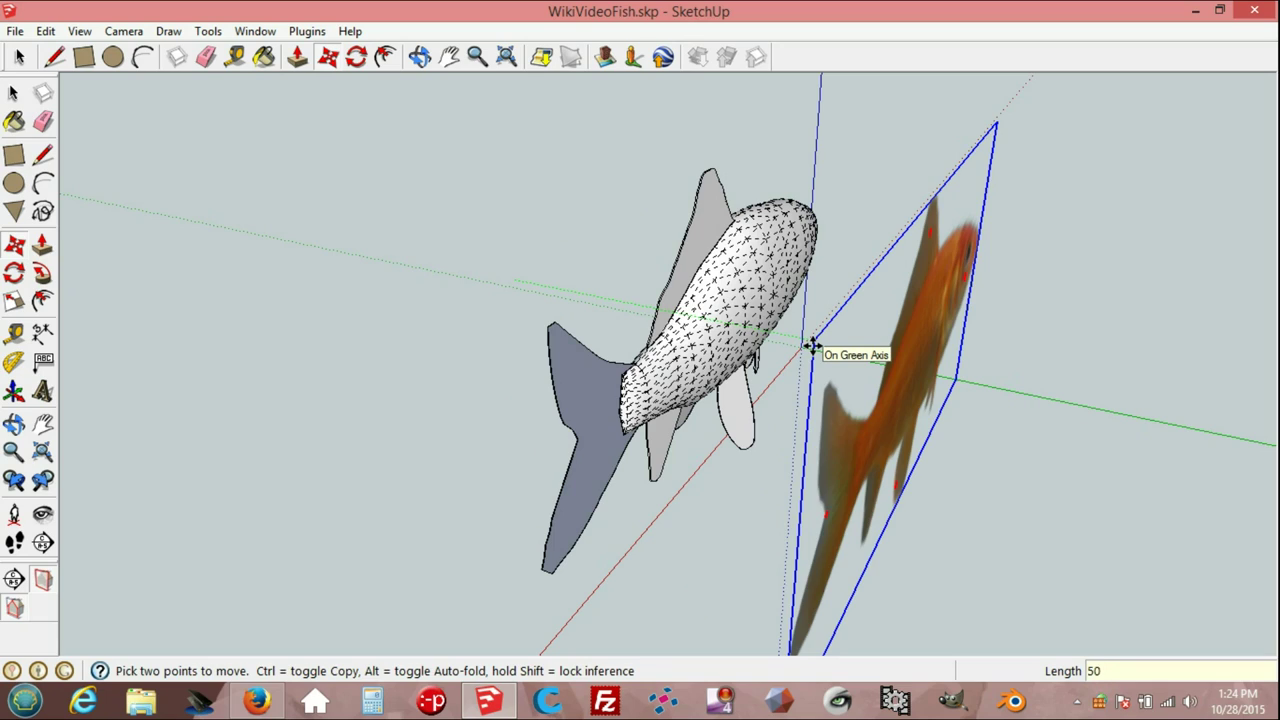
text(0)
key(Return)
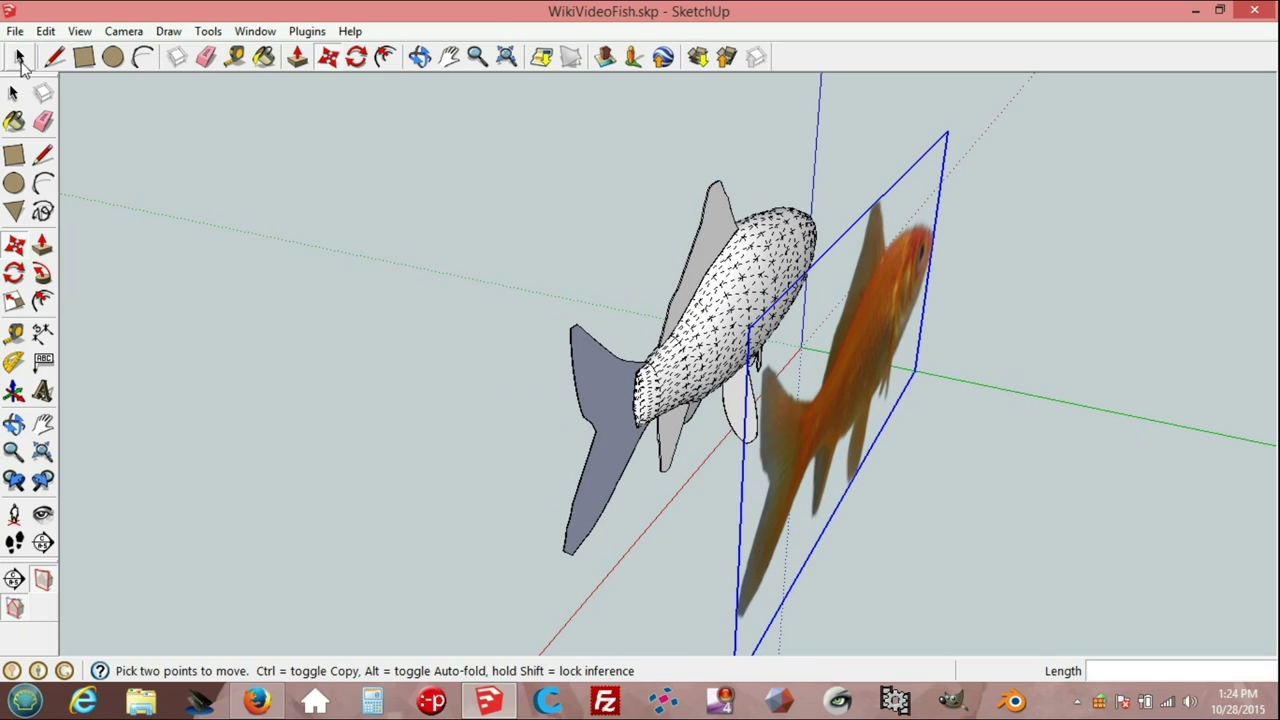
click(19, 58)
mouse_move(214, 283)
middle_down()
mouse_move(980, 283)
mouse_move(676, 488)
middle_up()
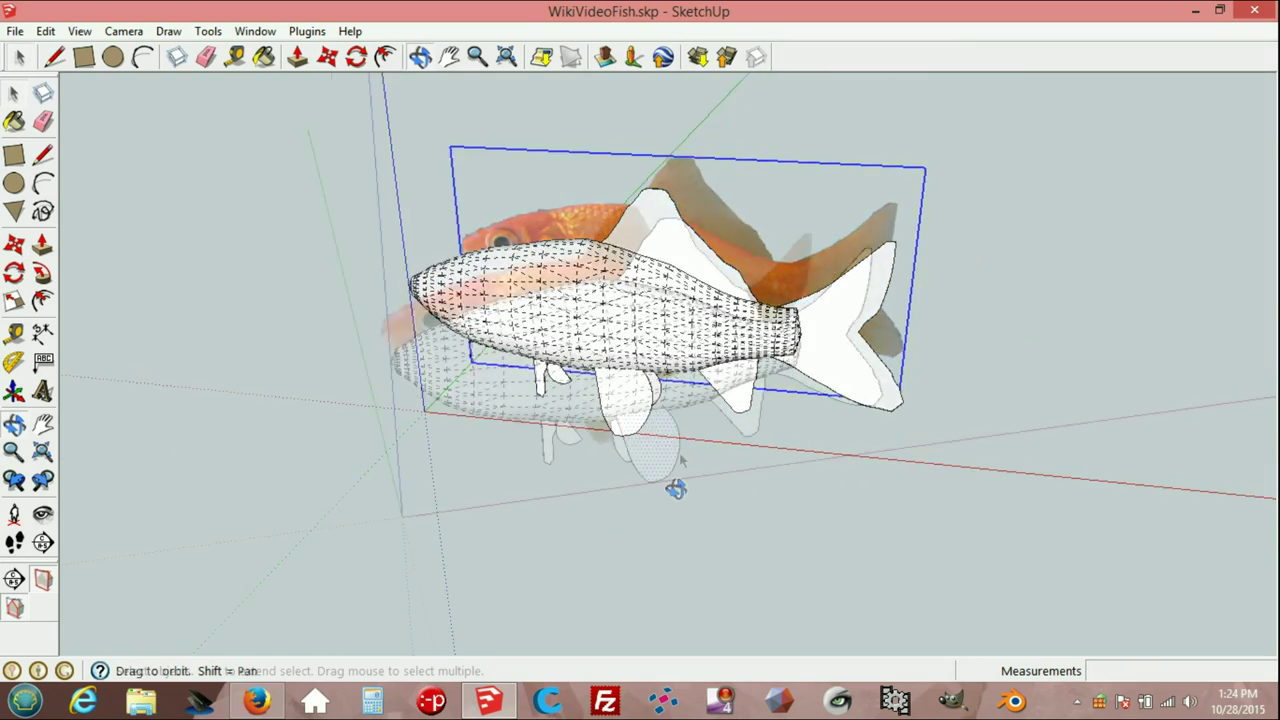
Intersect the first lower fin face with the model.
scroll(679, 455, up, 3)
scroll(650, 440, up, 3)
right_click(613, 421)
mouse_move(679, 248)
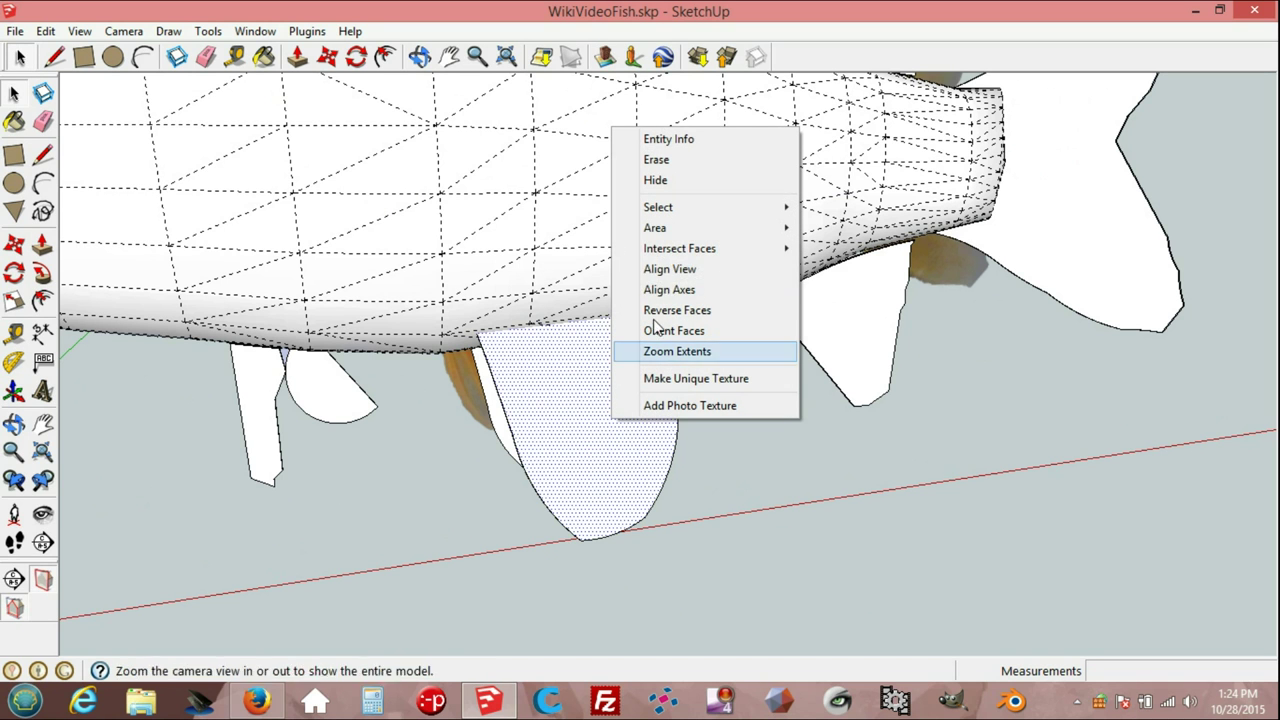
click(855, 248)
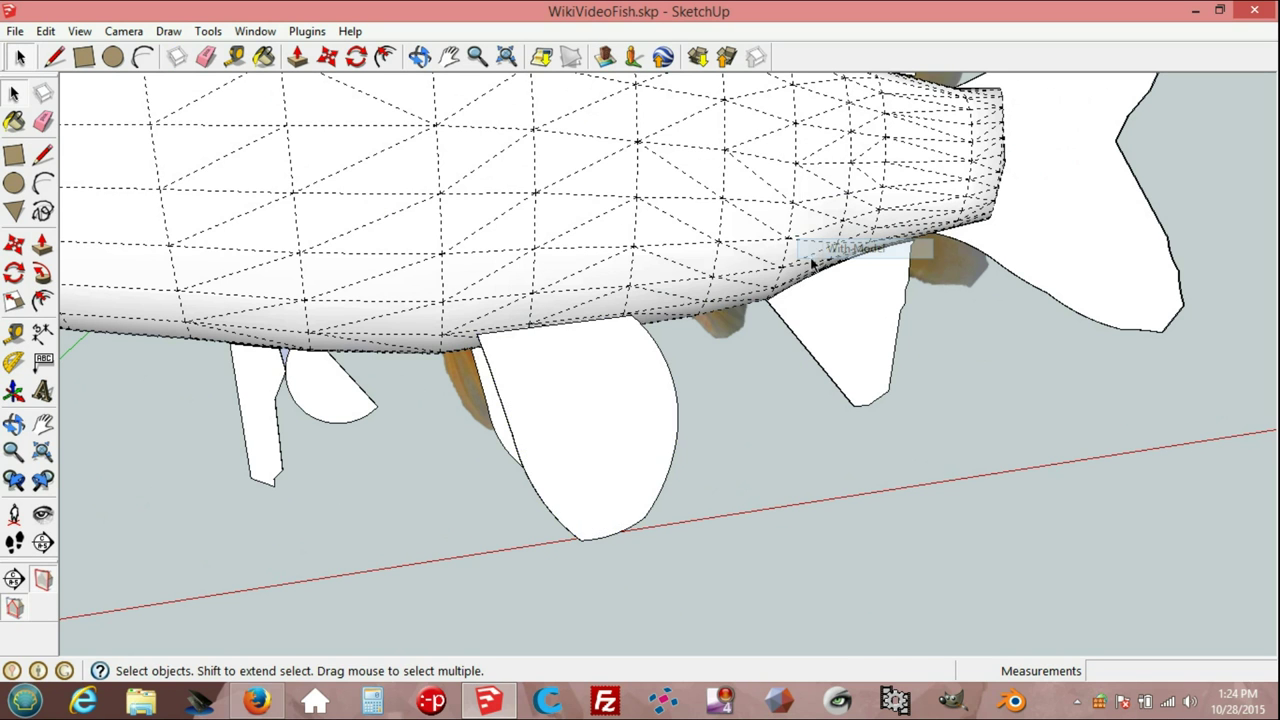
Intersect the lower fin face beside the photo with the model too.
mouse_move(508, 446)
middle_down()
mouse_move(934, 271)
mouse_move(825, 397)
middle_up()
click(730, 380)
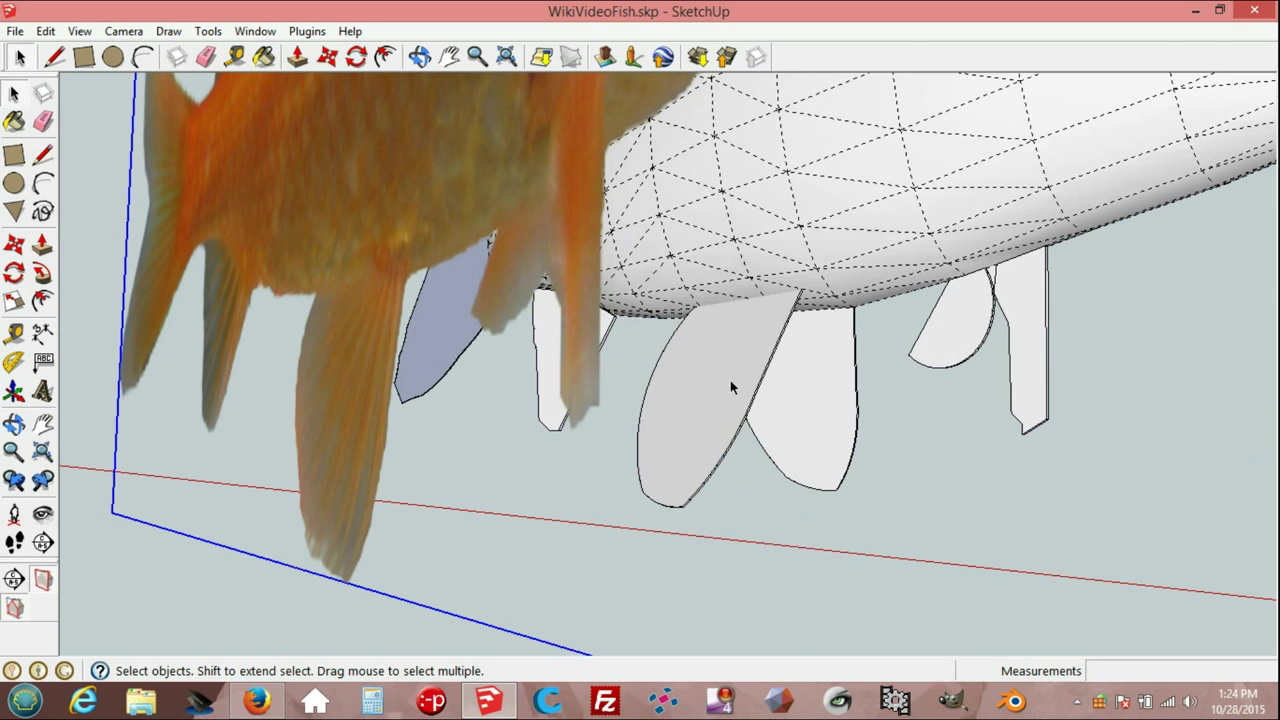
right_click(732, 382)
click(218, 600)
mouse_move(886, 514)
middle_down()
mouse_move(360, 354)
mouse_move(383, 378)
middle_up()
click(1152, 344)
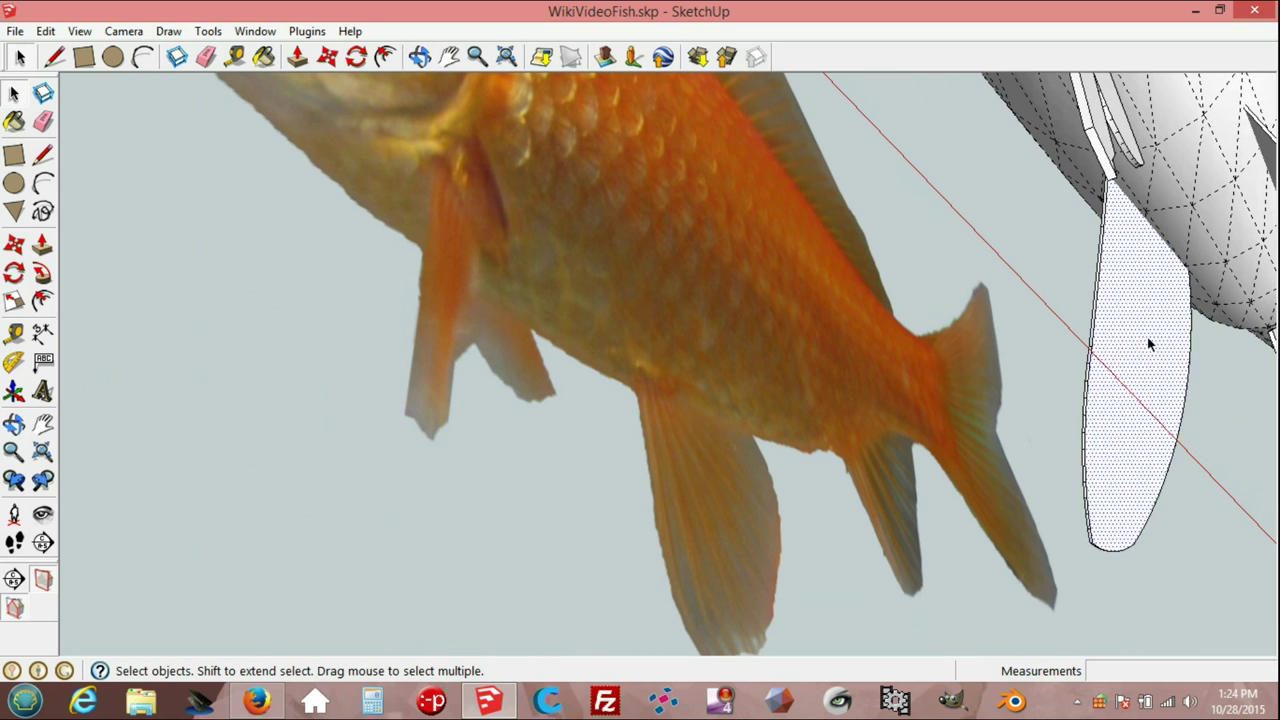
right_click(1151, 342)
click(1062, 460)
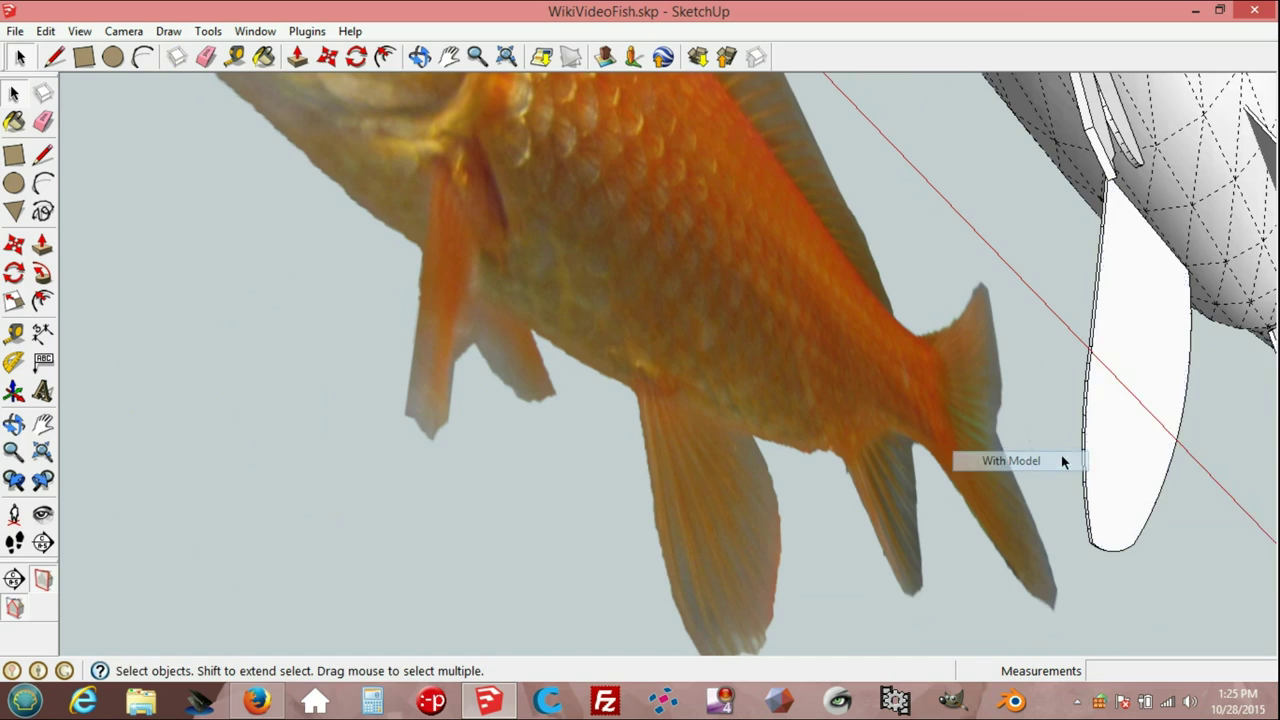
middle_drag(1060, 455, 1151, 378)
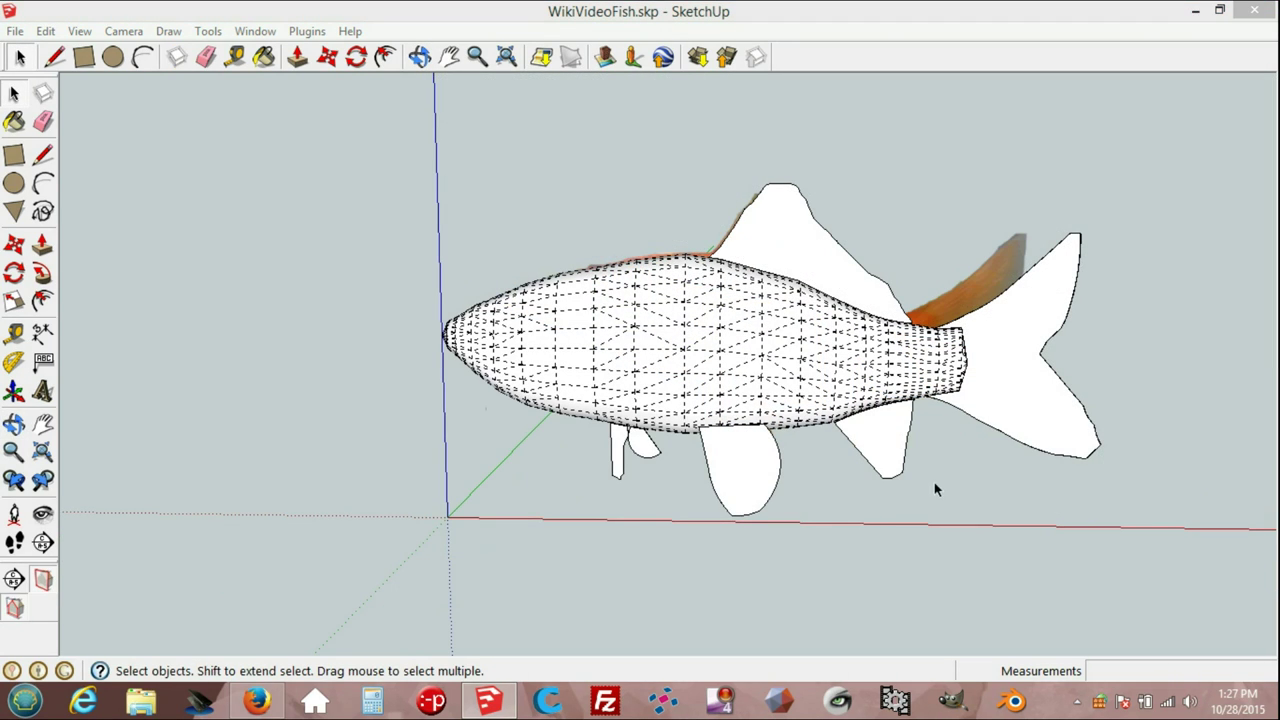
click(885, 450)
Select the small fin under the body and make it a group.
key(o)
mouse_move(974, 486)
mouse_down()
mouse_move(442, 390)
mouse_move(271, 394)
mouse_move(408, 397)
mouse_up()
key(space)
click(568, 419)
key(o)
mouse_move(568, 419)
mouse_down()
mouse_move(1078, 477)
mouse_move(1000, 470)
mouse_up()
key(space)
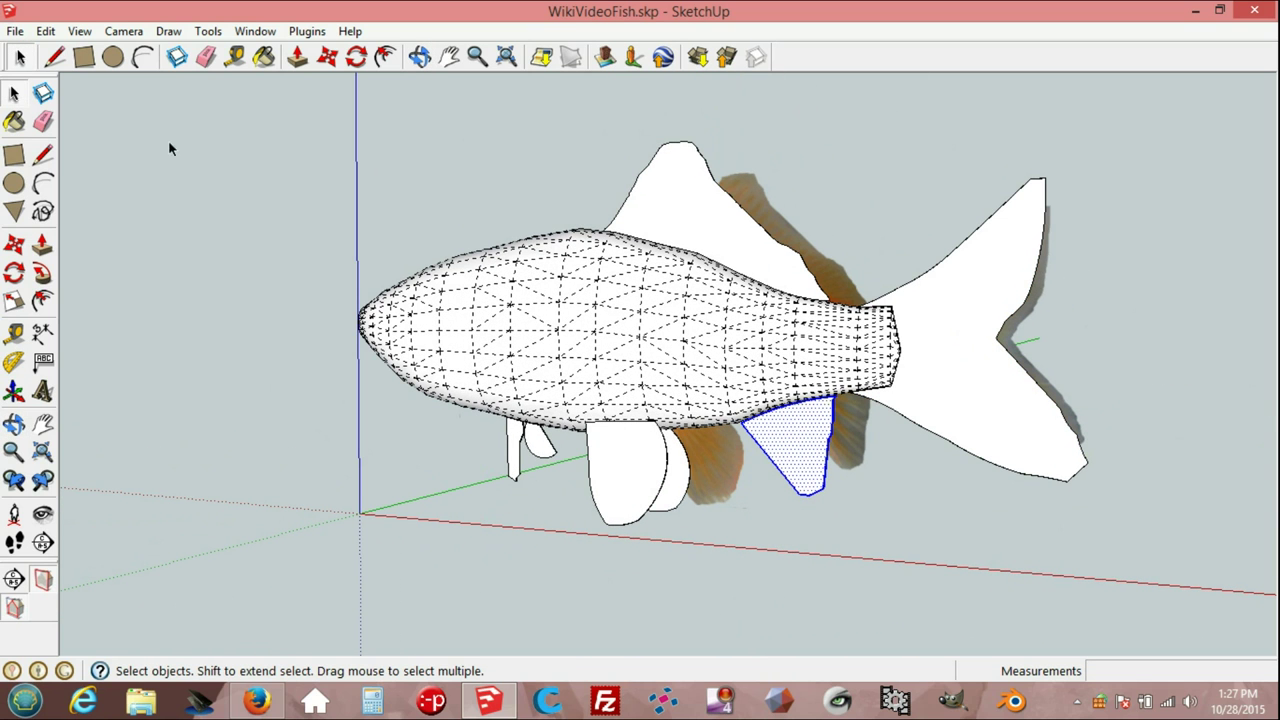
click(55, 35)
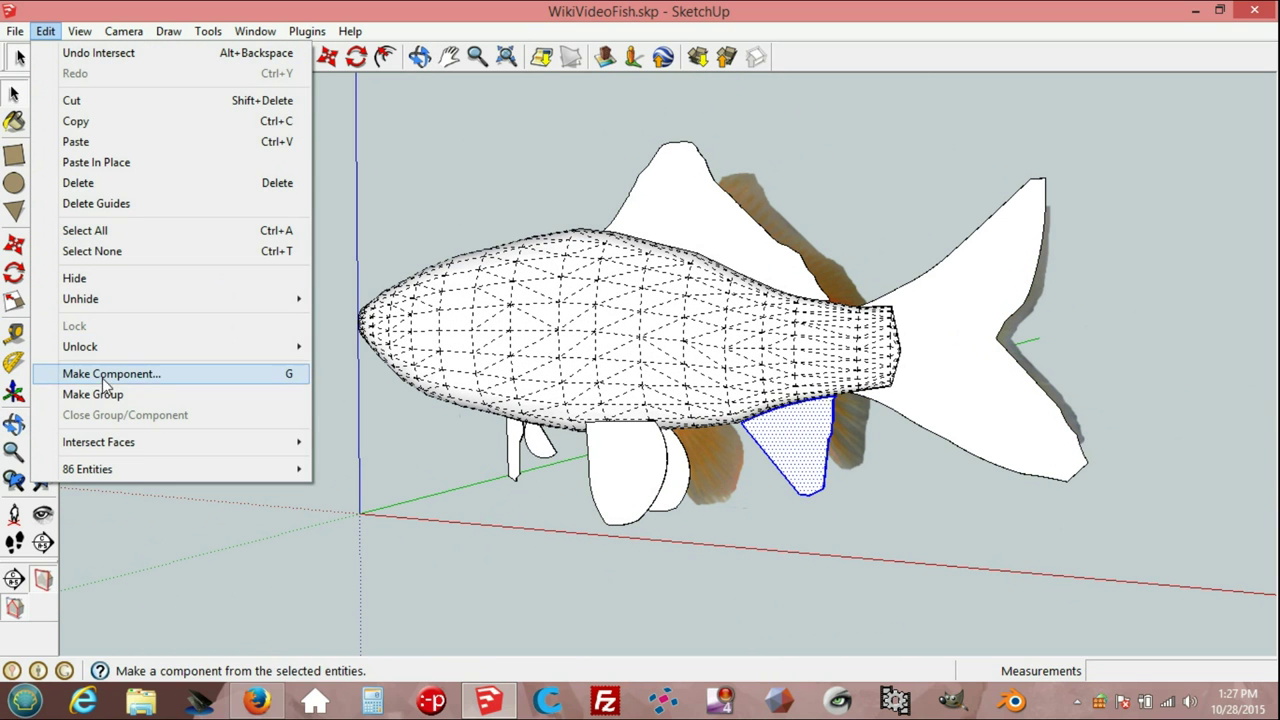
click(100, 394)
Move the small fin group slightly up against the body.
middle_drag(451, 449, 766, 451)
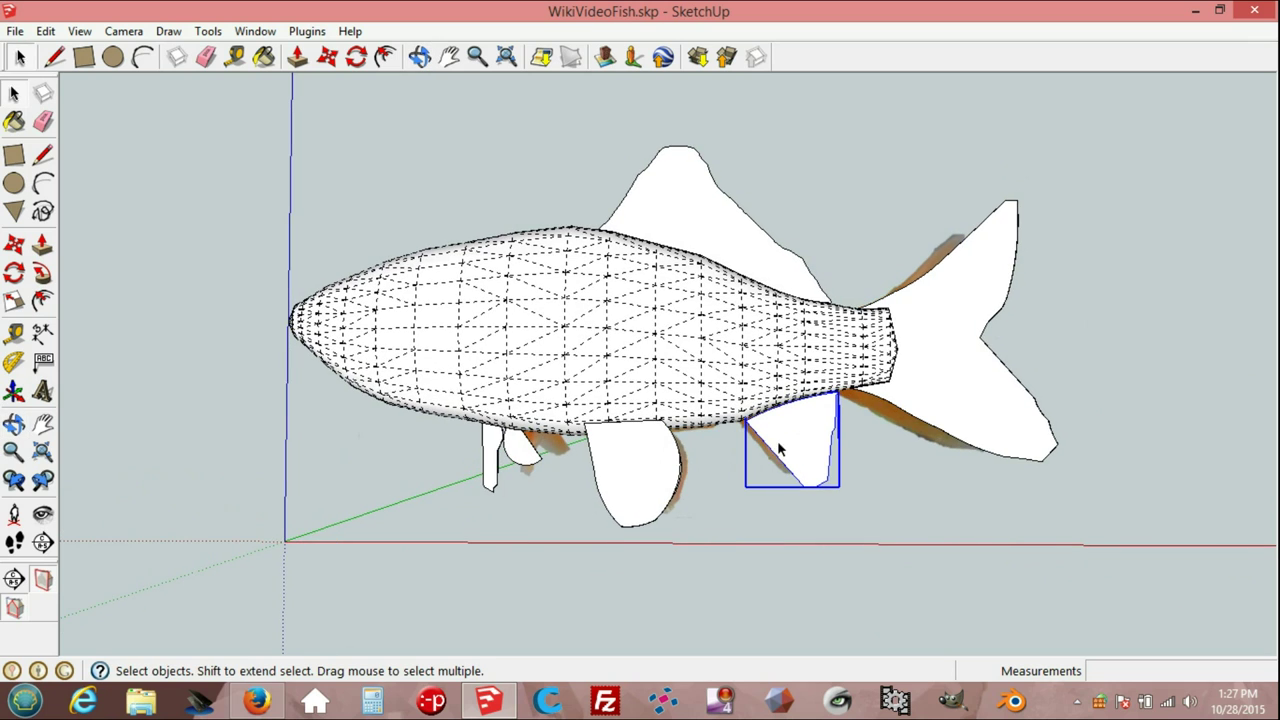
click(333, 58)
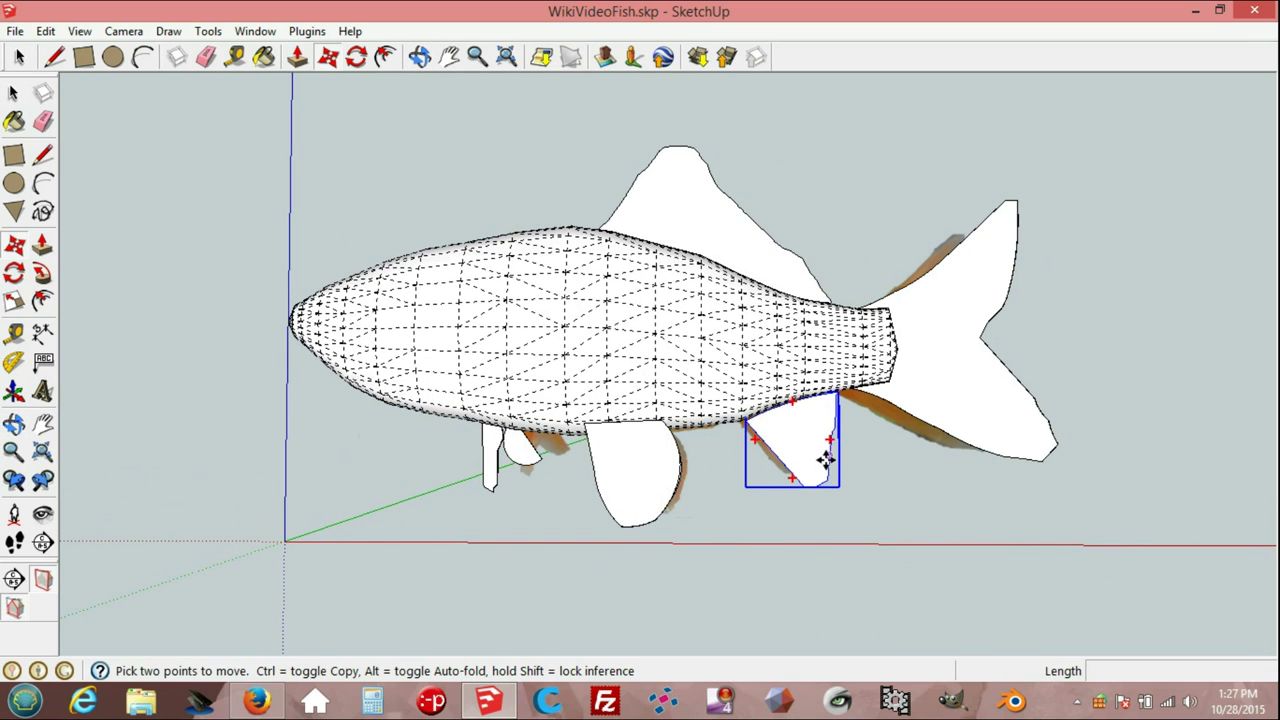
click(816, 438)
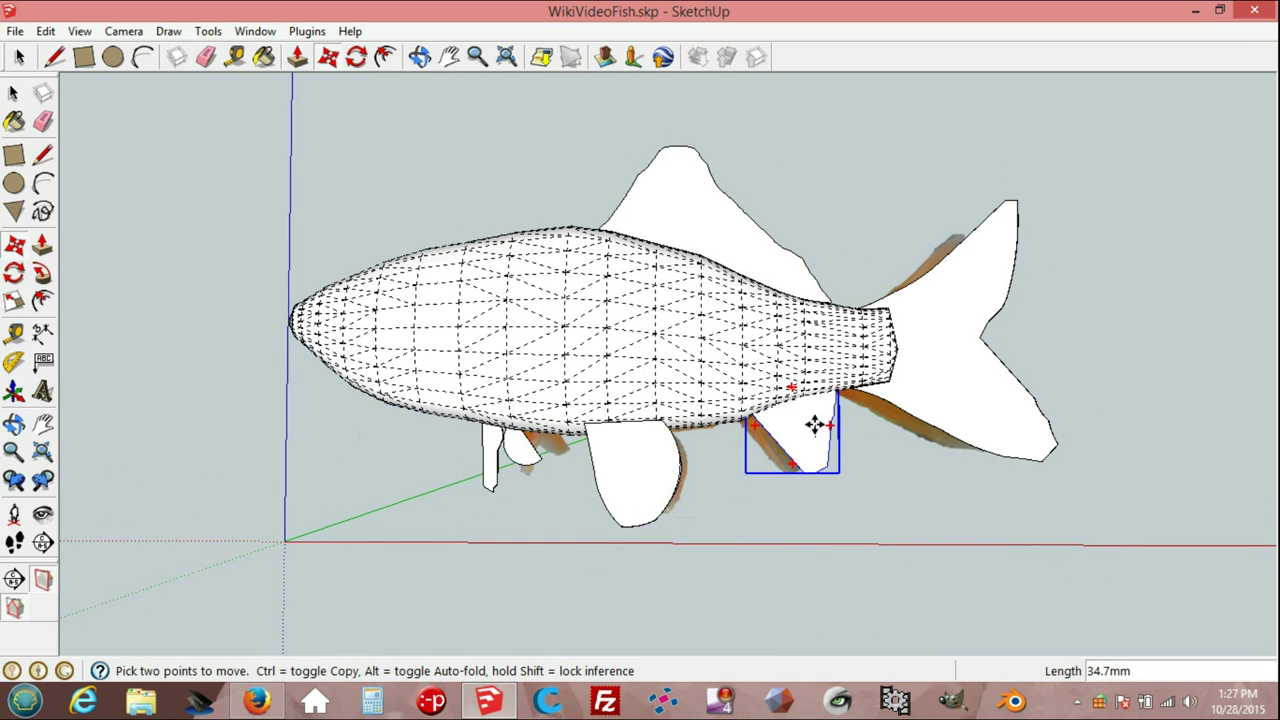
click(815, 426)
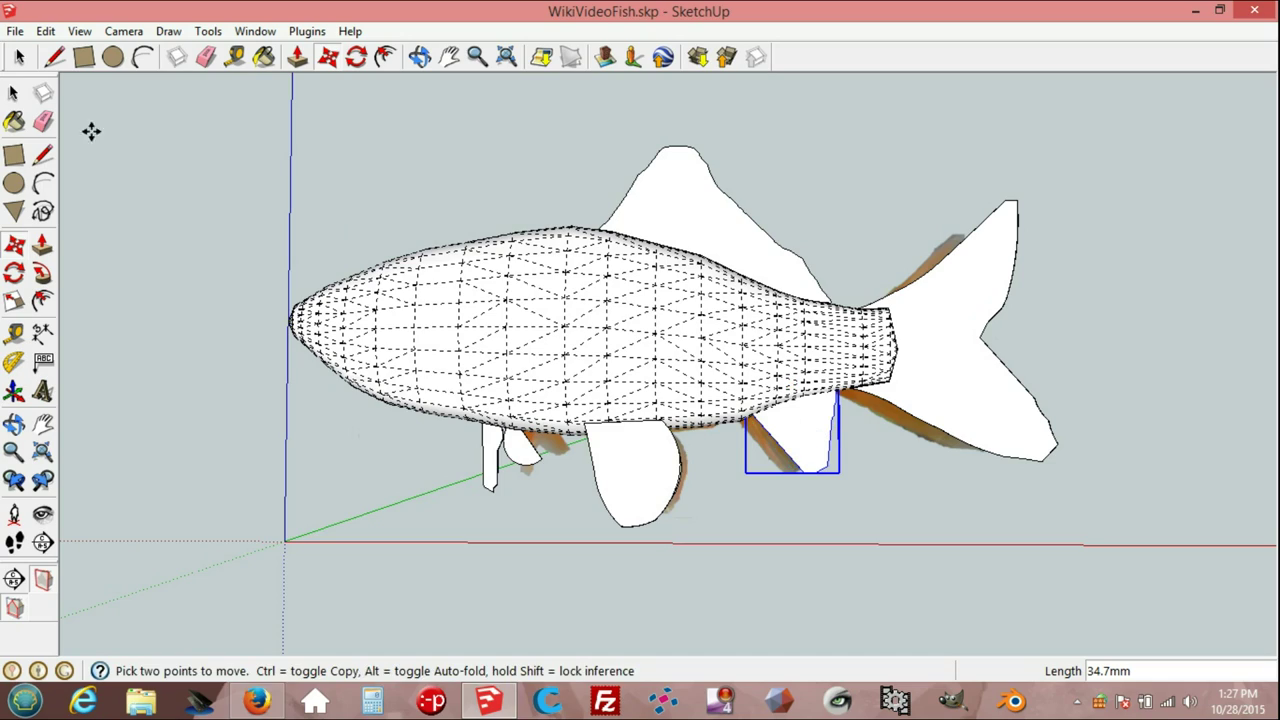
click(22, 58)
Intersect the fin group with the model and explode it into loose geometry.
middle_drag(870, 493, 900, 432)
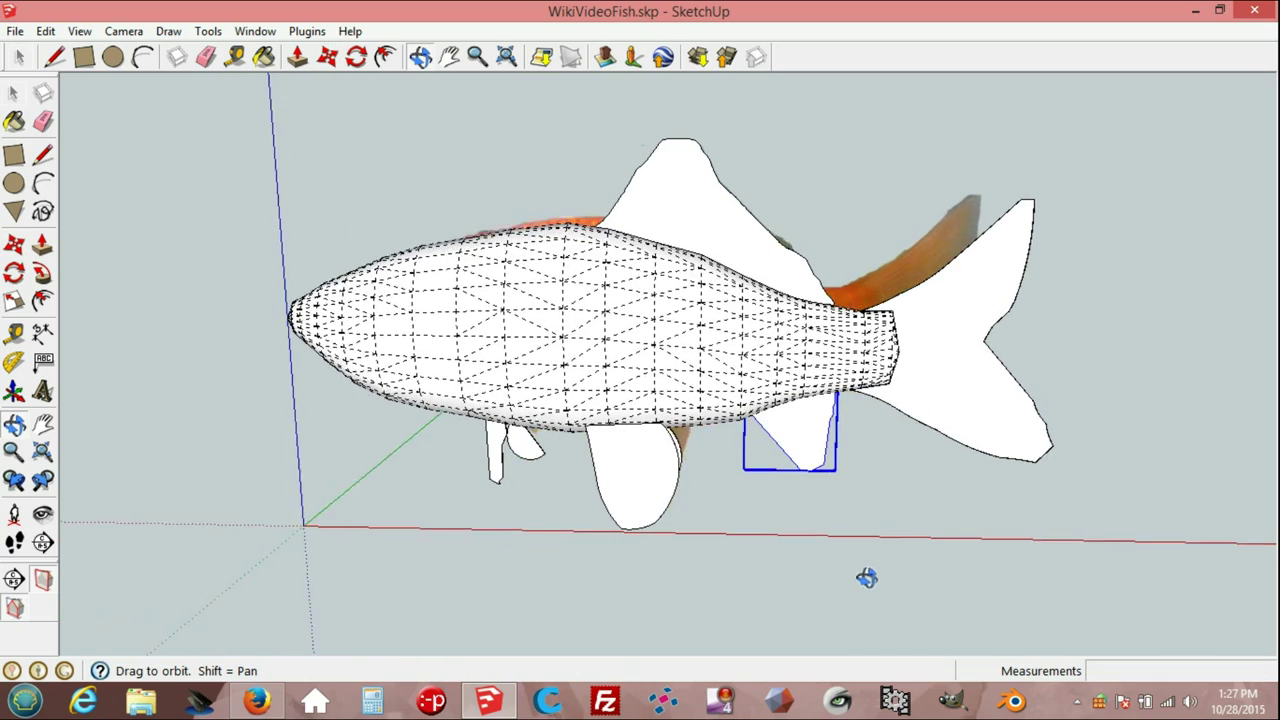
middle_drag(900, 432, 826, 471)
right_click(815, 453)
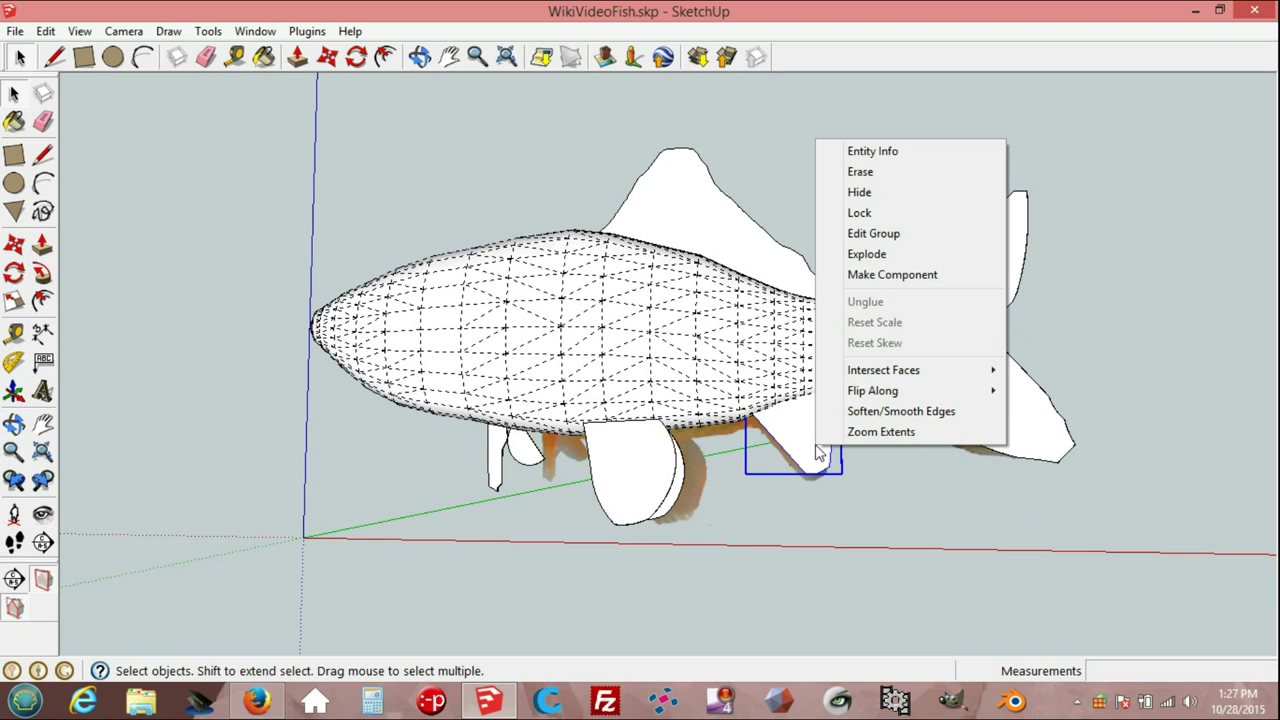
mouse_move(884, 370)
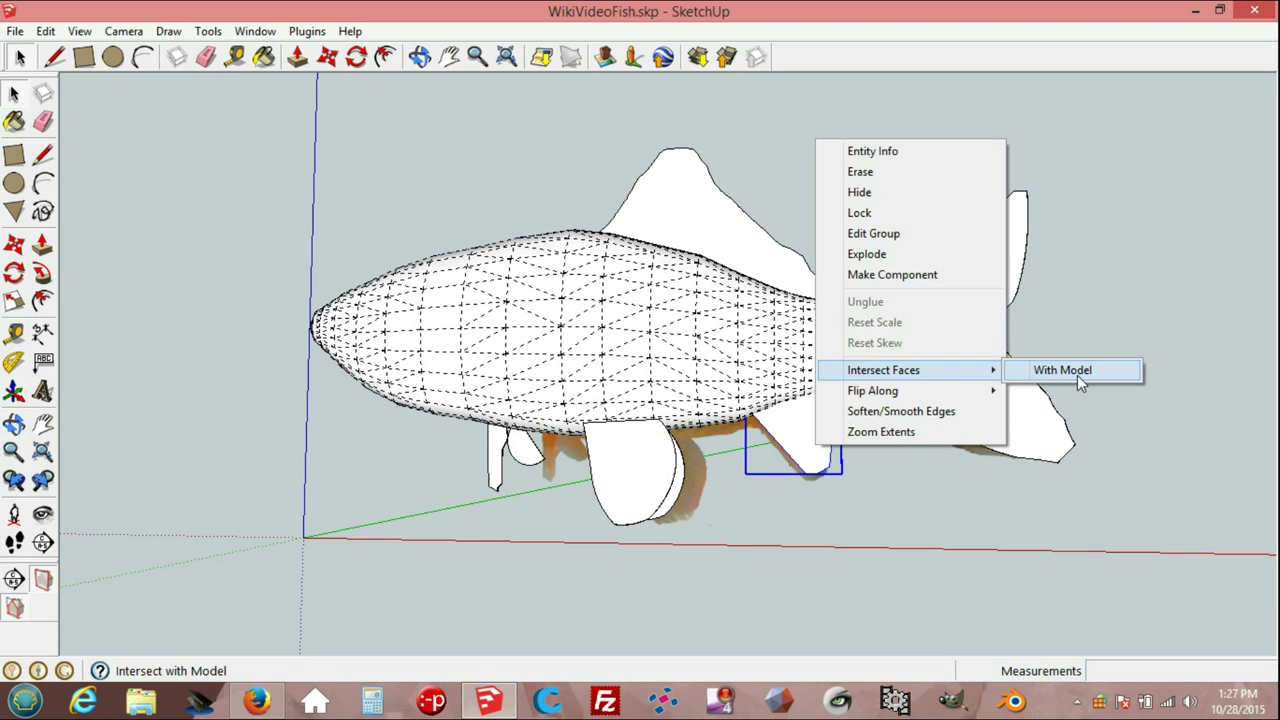
click(1076, 374)
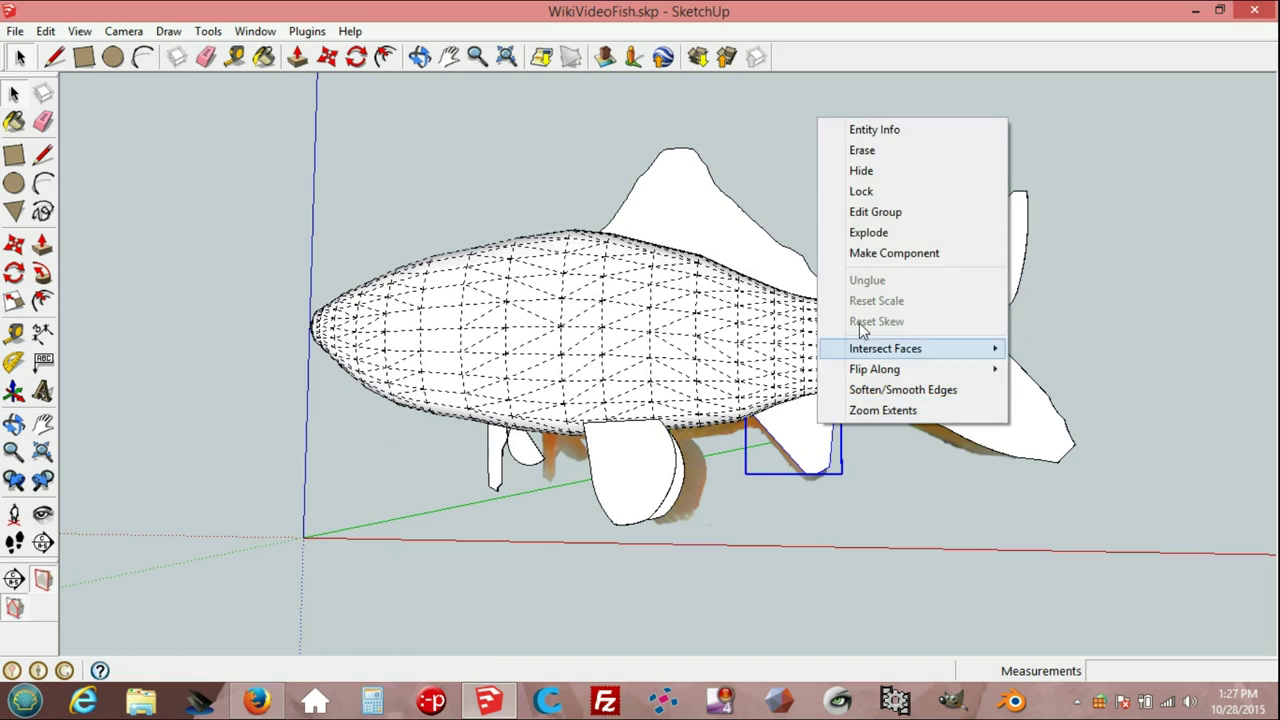
click(870, 232)
click(658, 465)
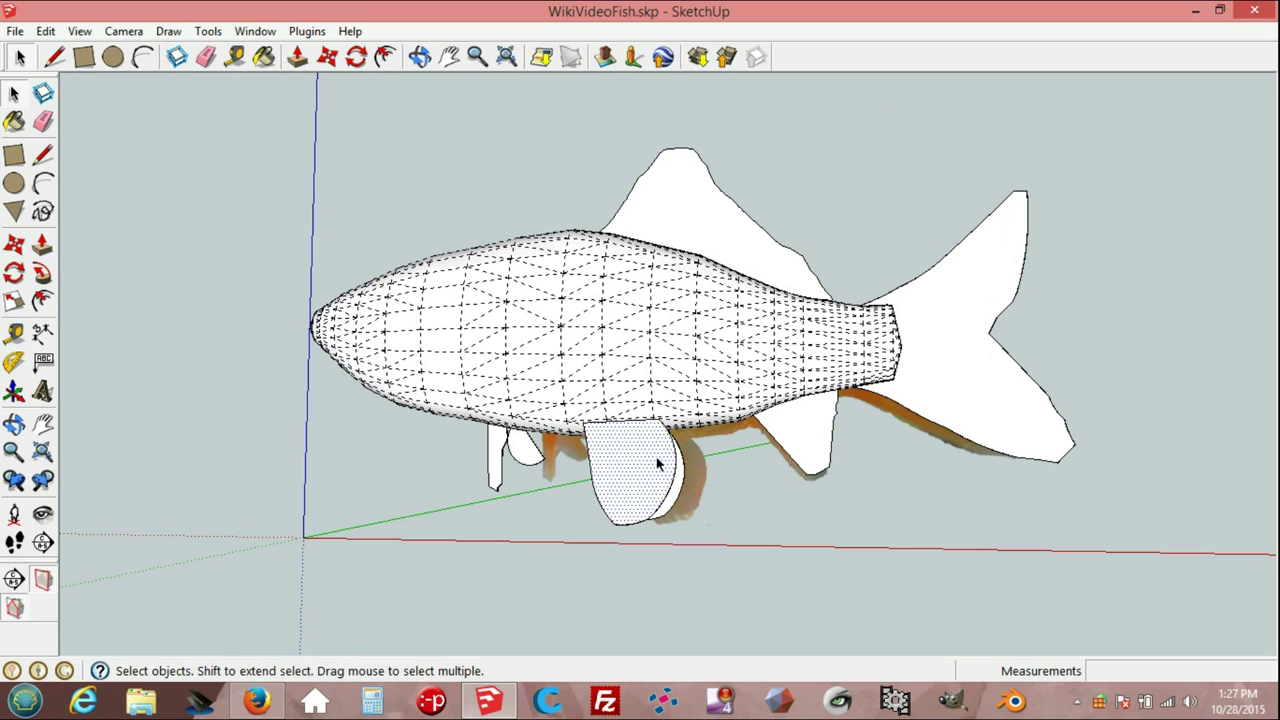
middle_drag(745, 527, 443, 523)
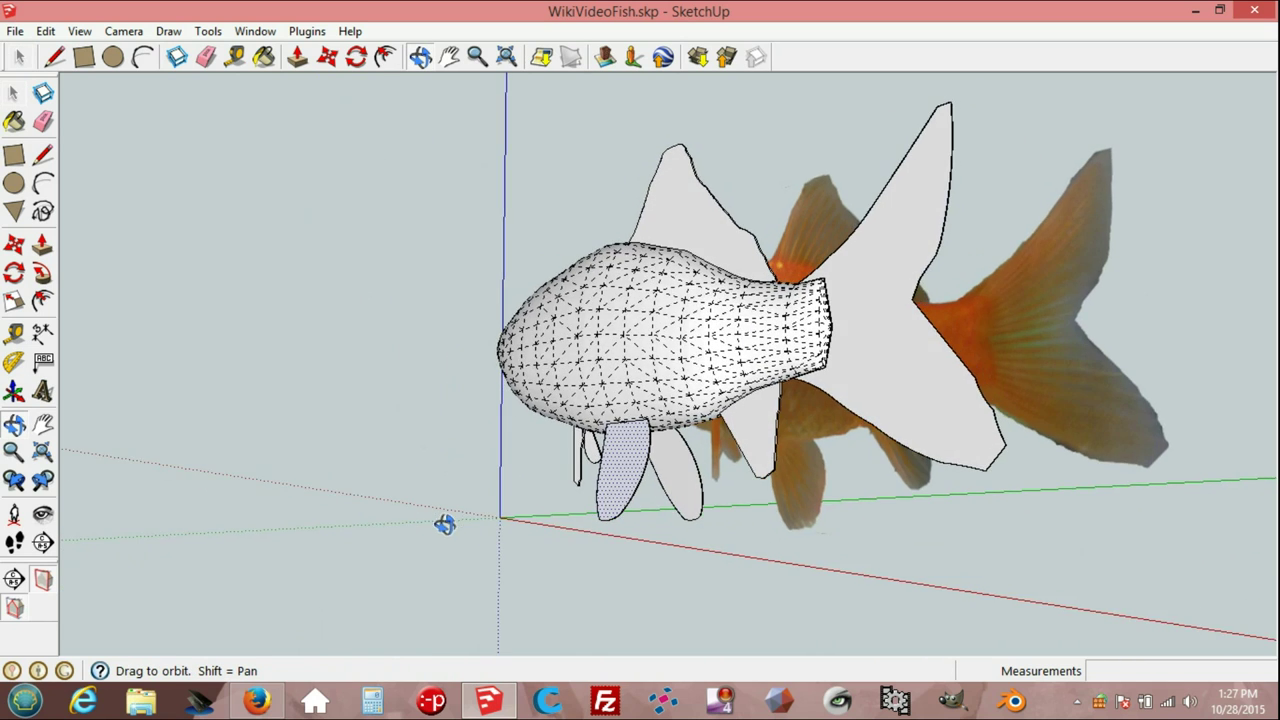
Select all the connected fish geometry and make it one group.
key(f)
triple_click(640, 460)
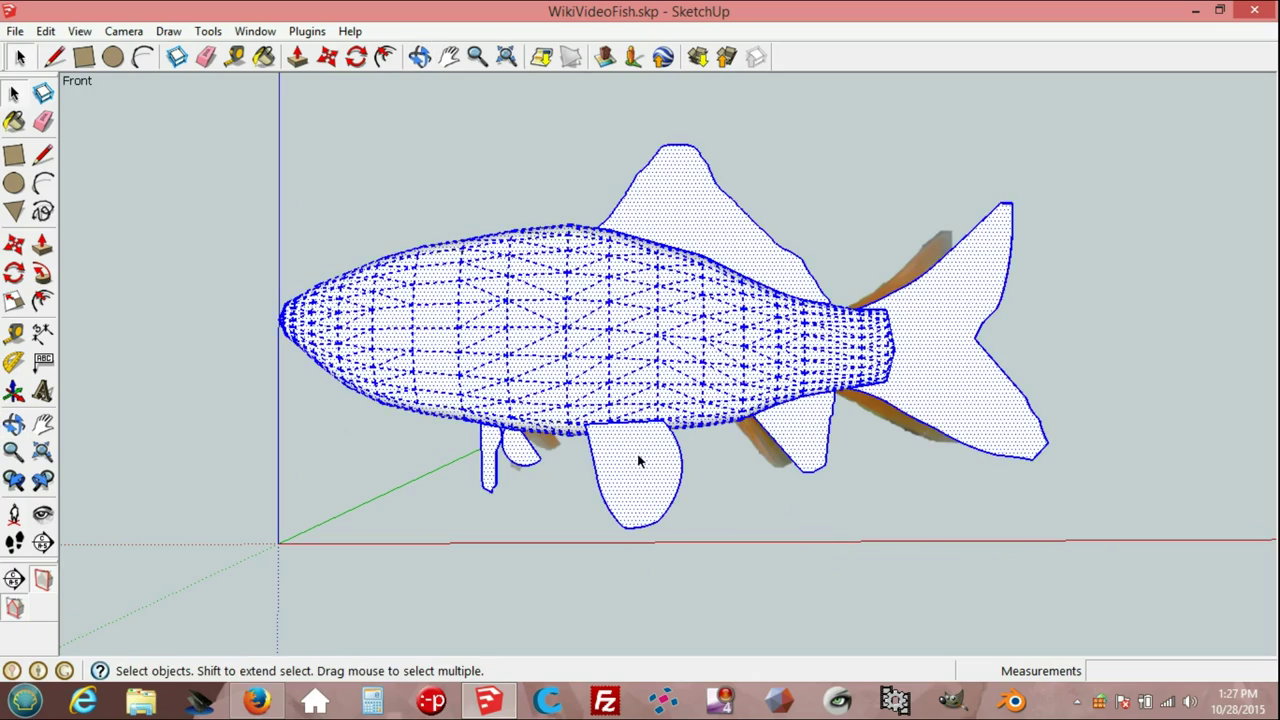
mouse_move(695, 527)
middle_down()
mouse_move(348, 319)
mouse_move(763, 486)
middle_up()
key(f)
scroll(755, 488, down, 2)
right_click(668, 430)
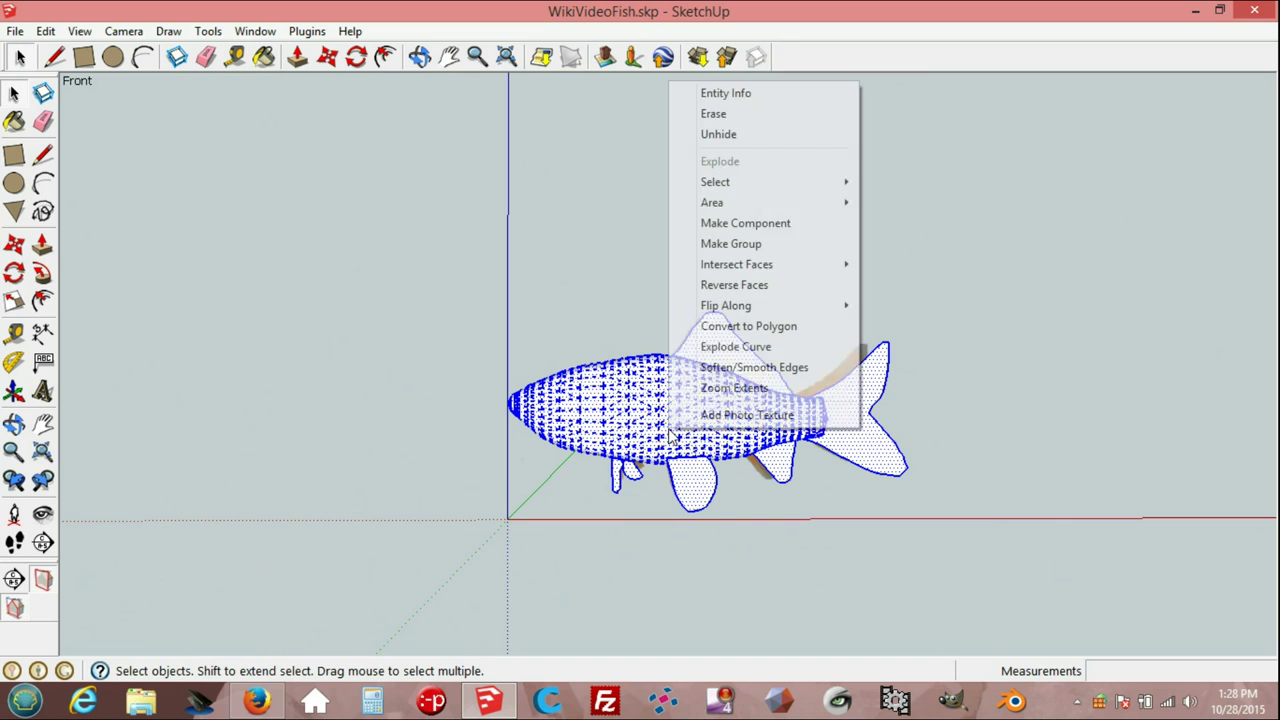
click(748, 243)
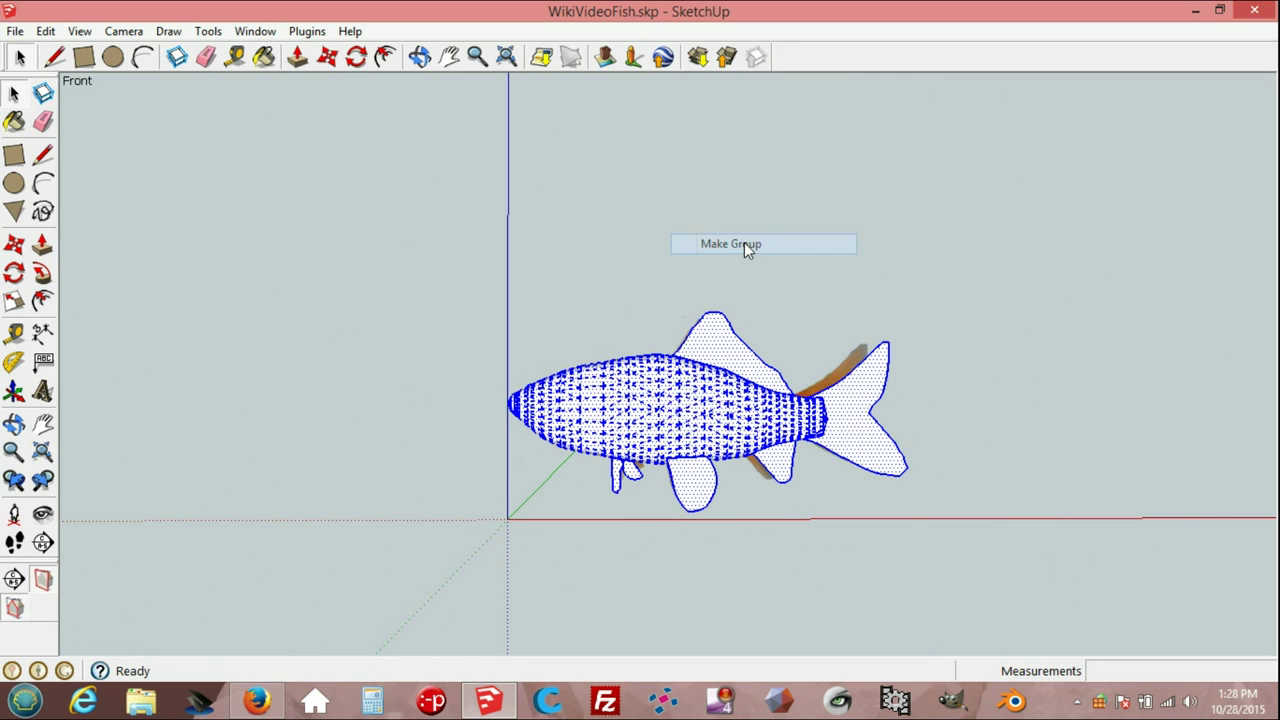
Move the fish group 200 mm along the green axis toward the photo.
middle_drag(435, 428, 1000, 454)
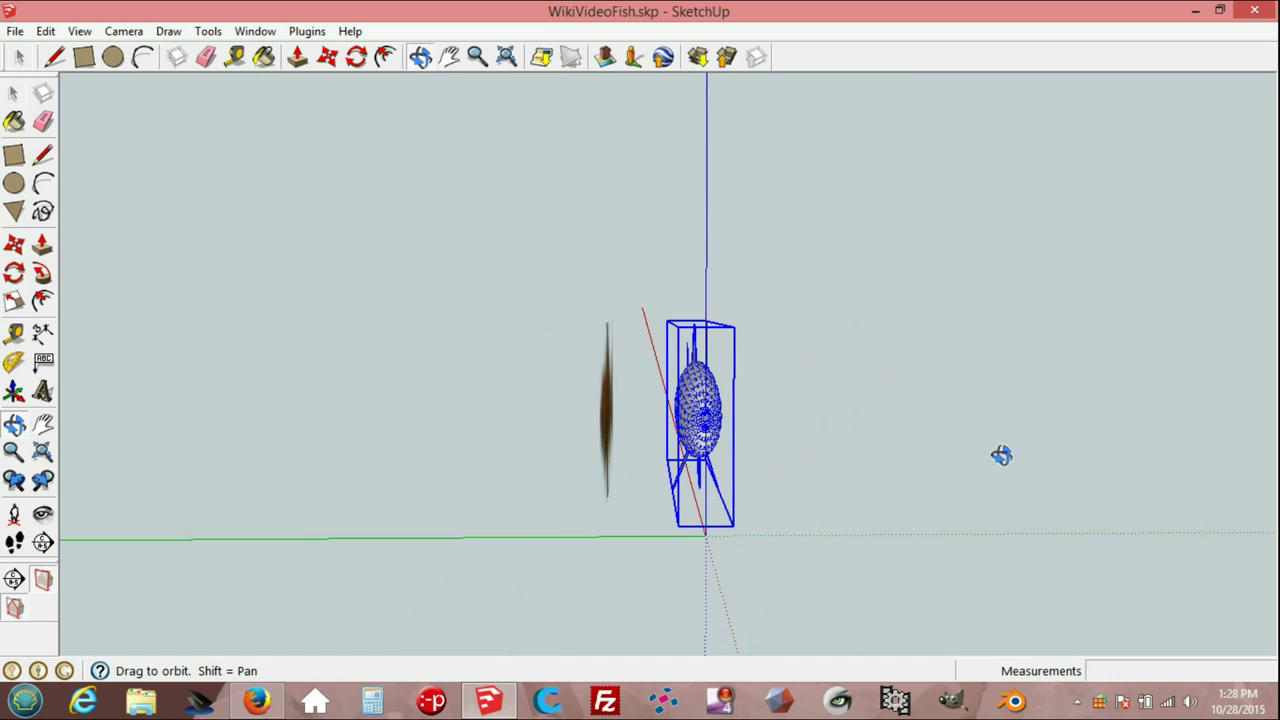
middle_drag(752, 443, 754, 420)
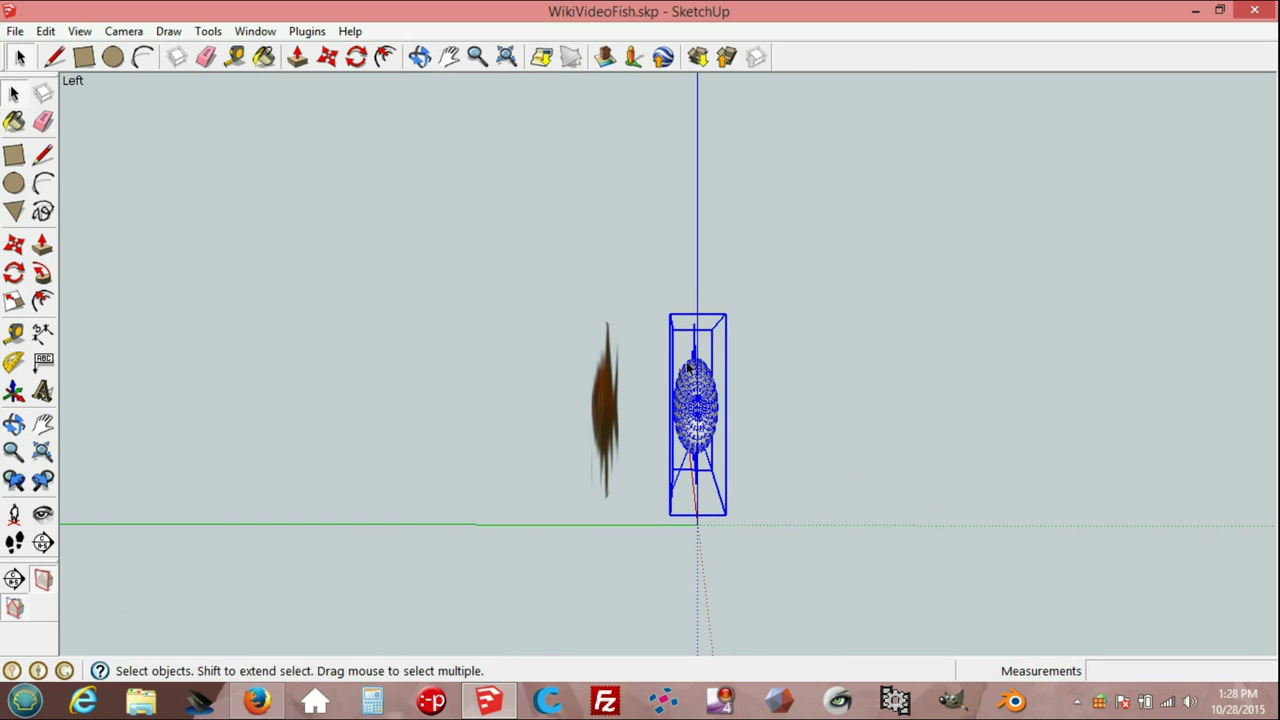
click(327, 56)
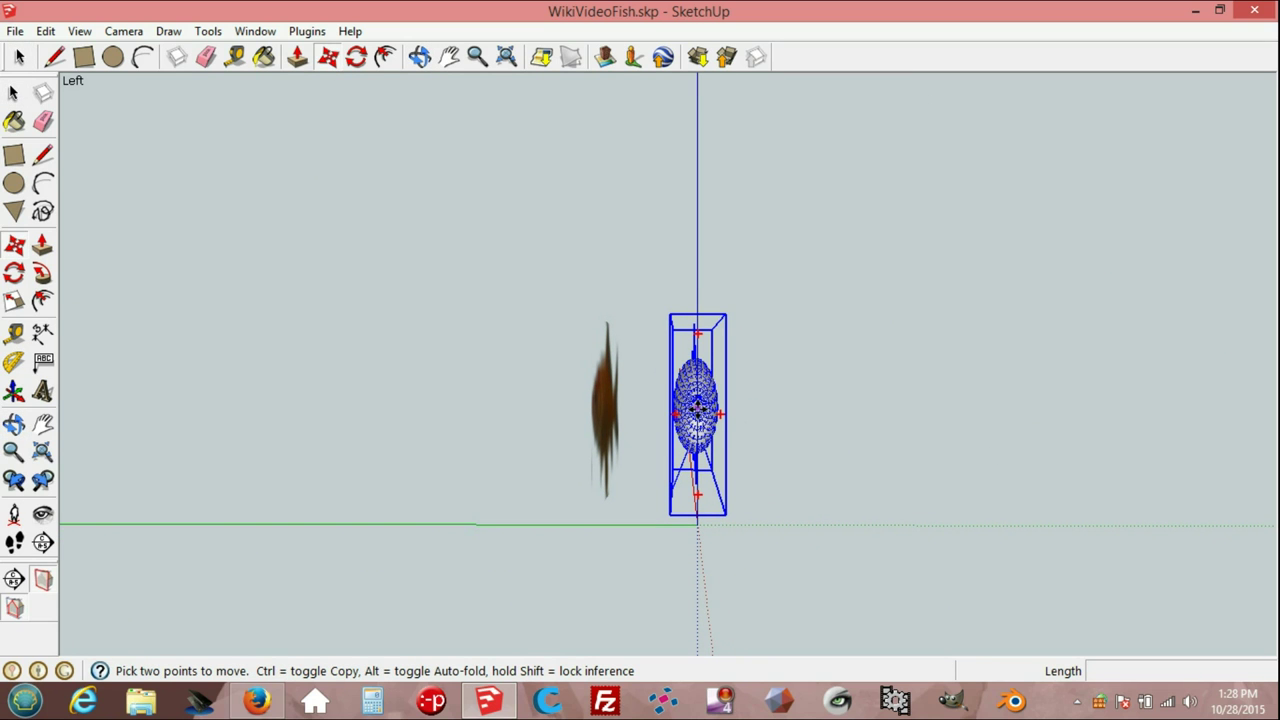
scroll(697, 410, up, 2)
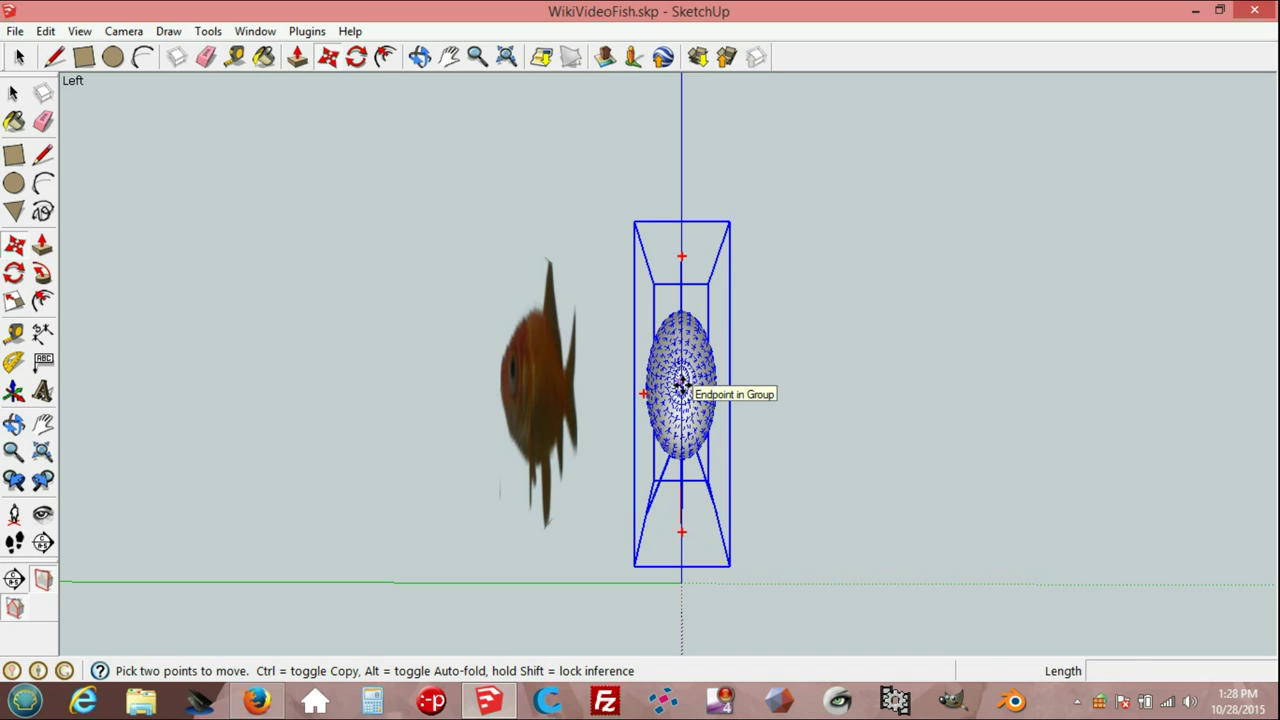
click(681, 387)
text(200)
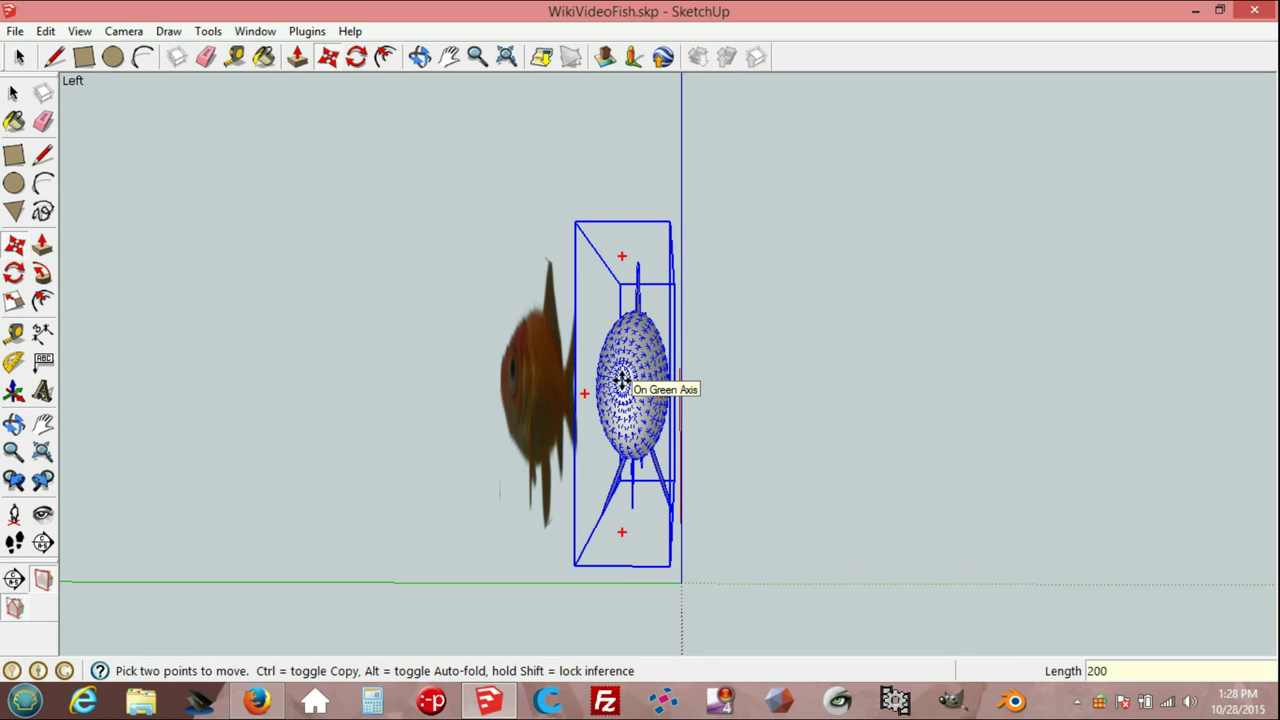
key(Return)
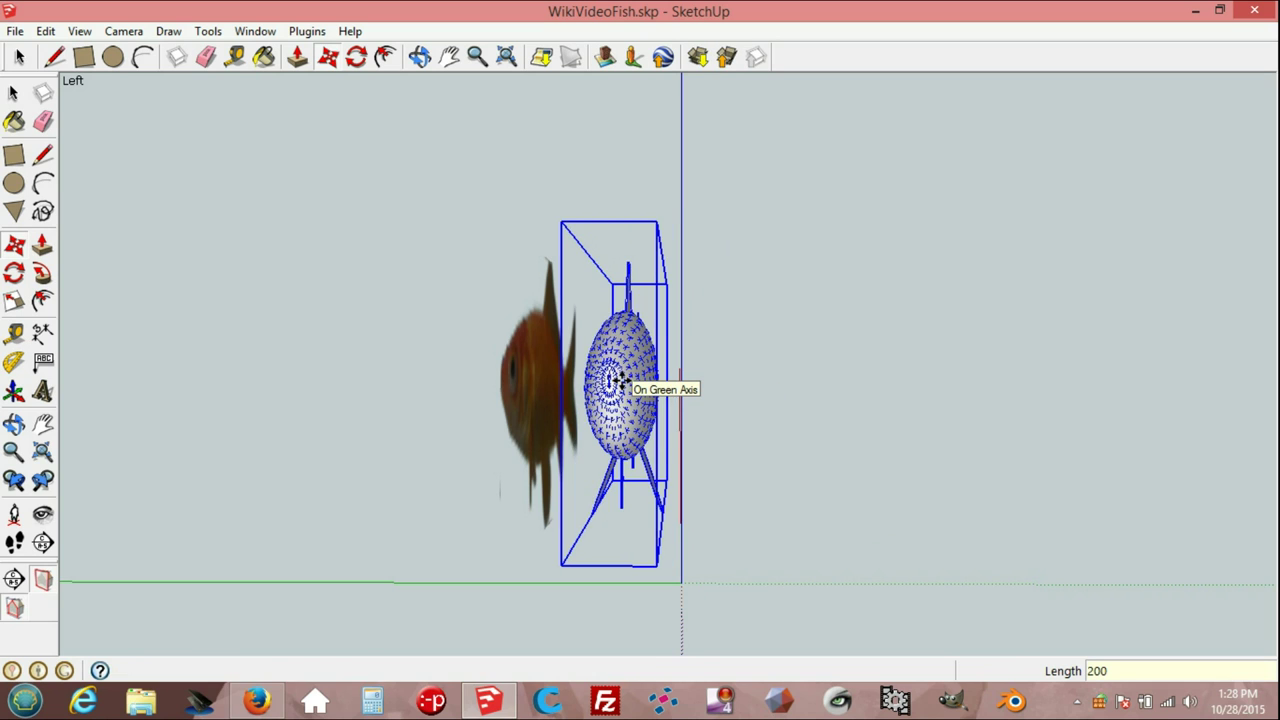
click(19, 57)
mouse_move(780, 478)
middle_down()
mouse_move(393, 494)
mouse_move(257, 466)
middle_up()
click(231, 212)
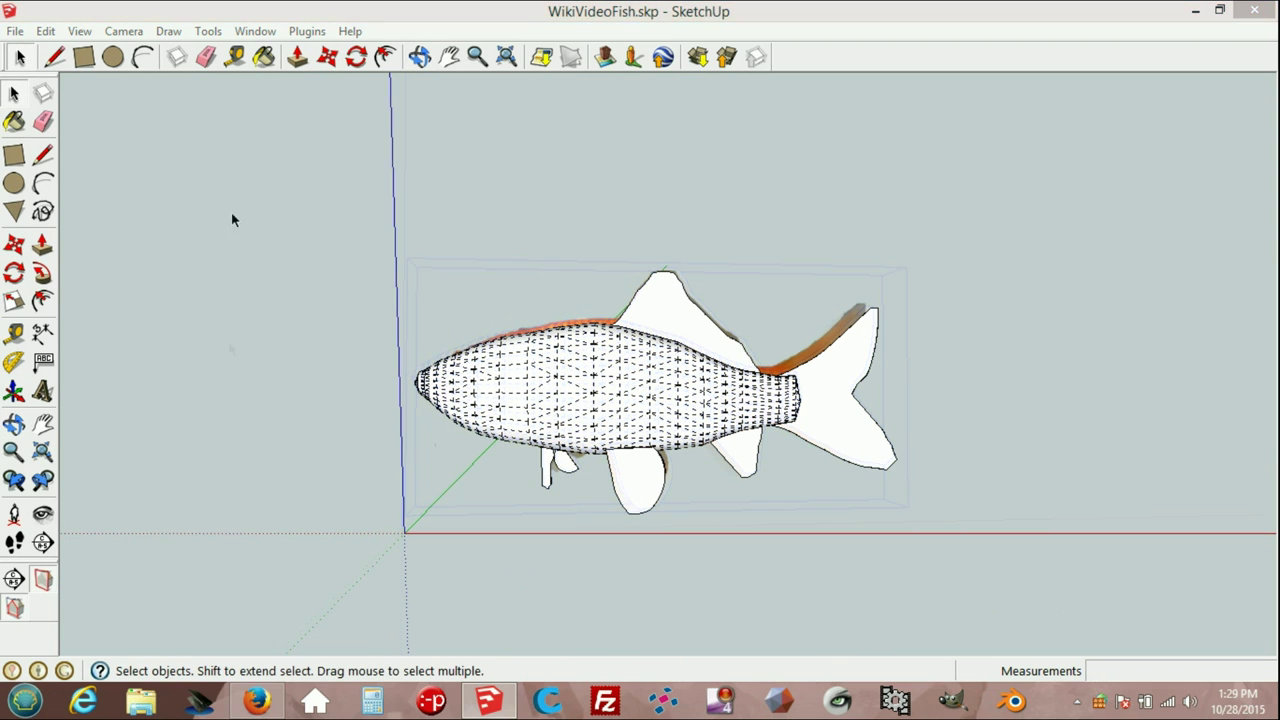
Draw an upright 1937 × 1000 rectangle with its corner at the origin.
click(86, 59)
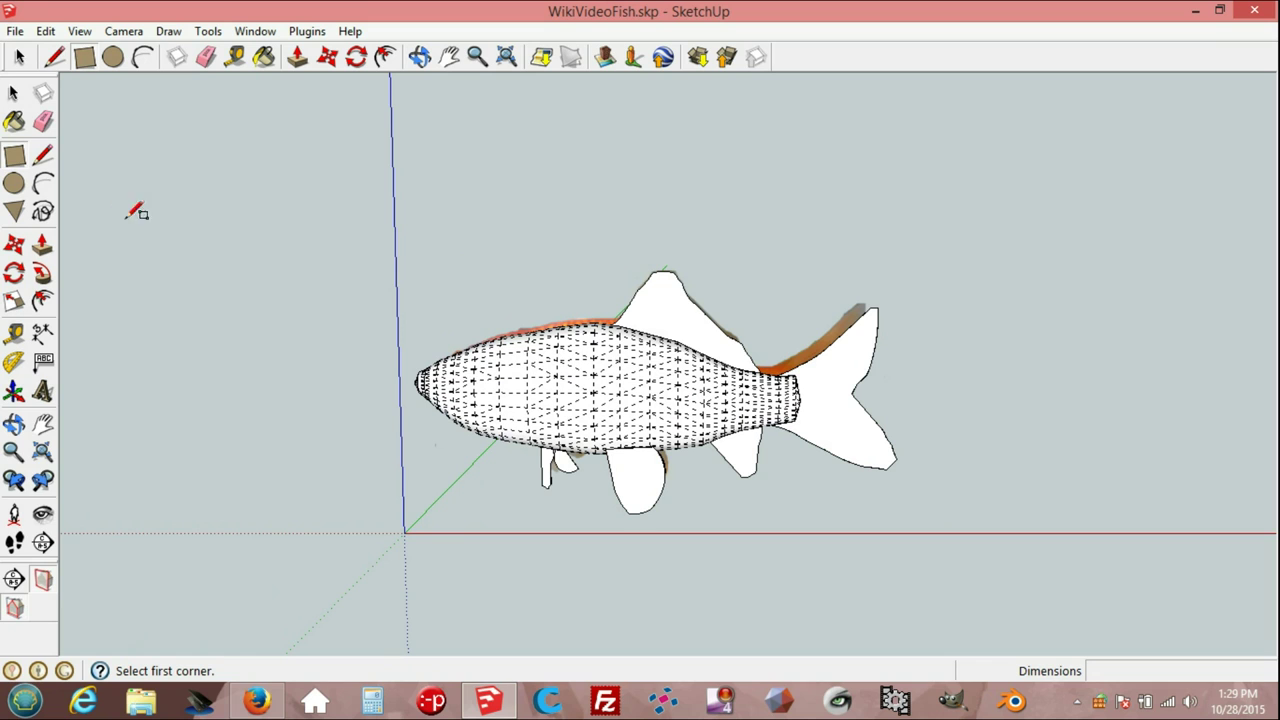
click(404, 531)
text(1937,1000)
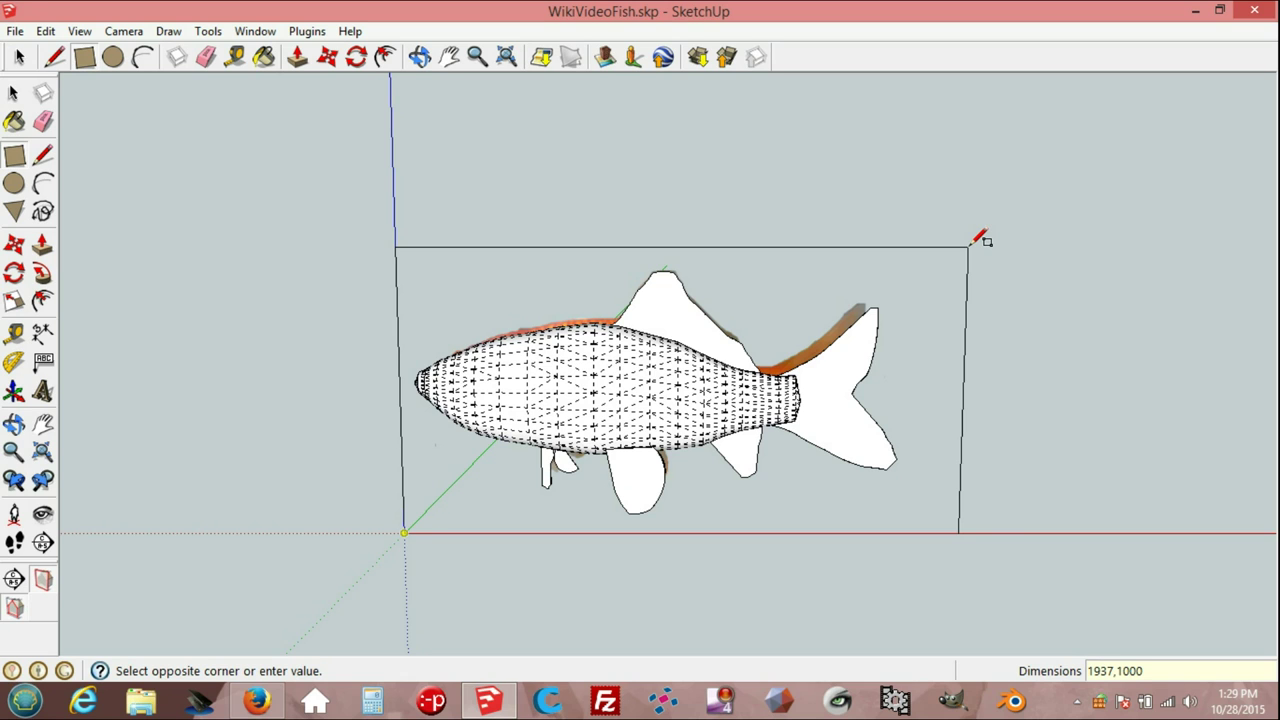
key(Return)
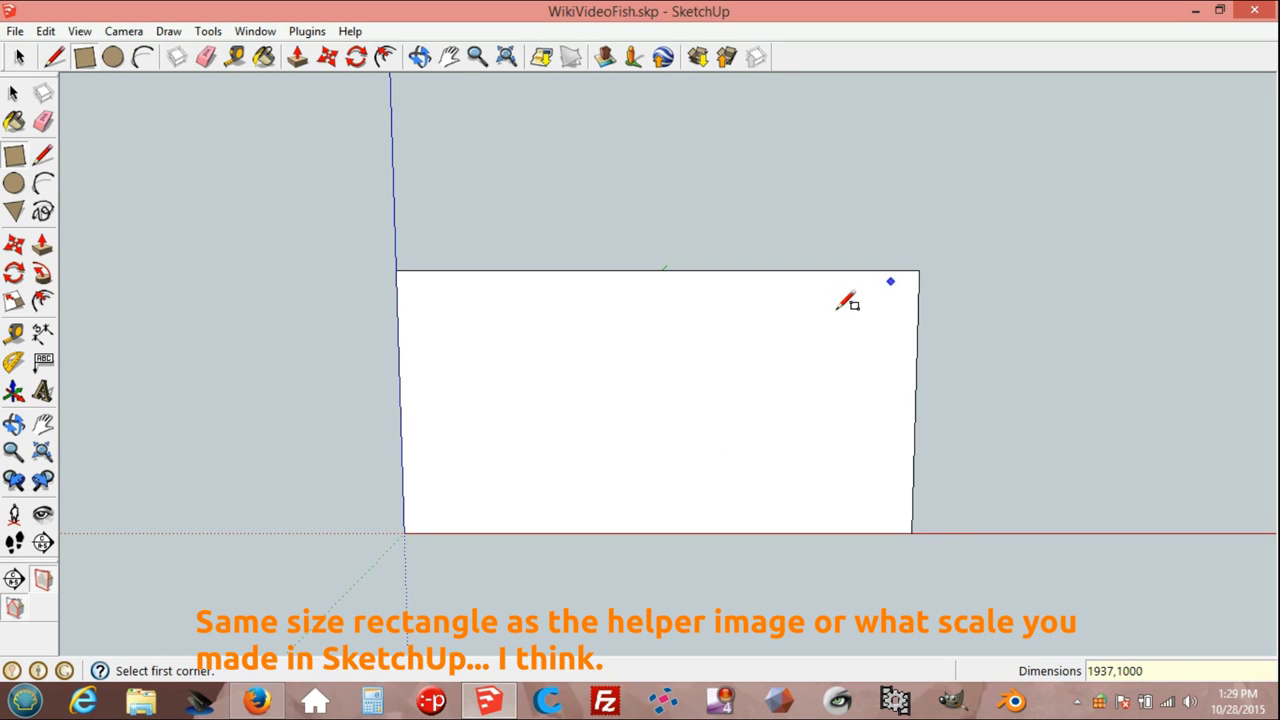
scroll(349, 392, down, 1)
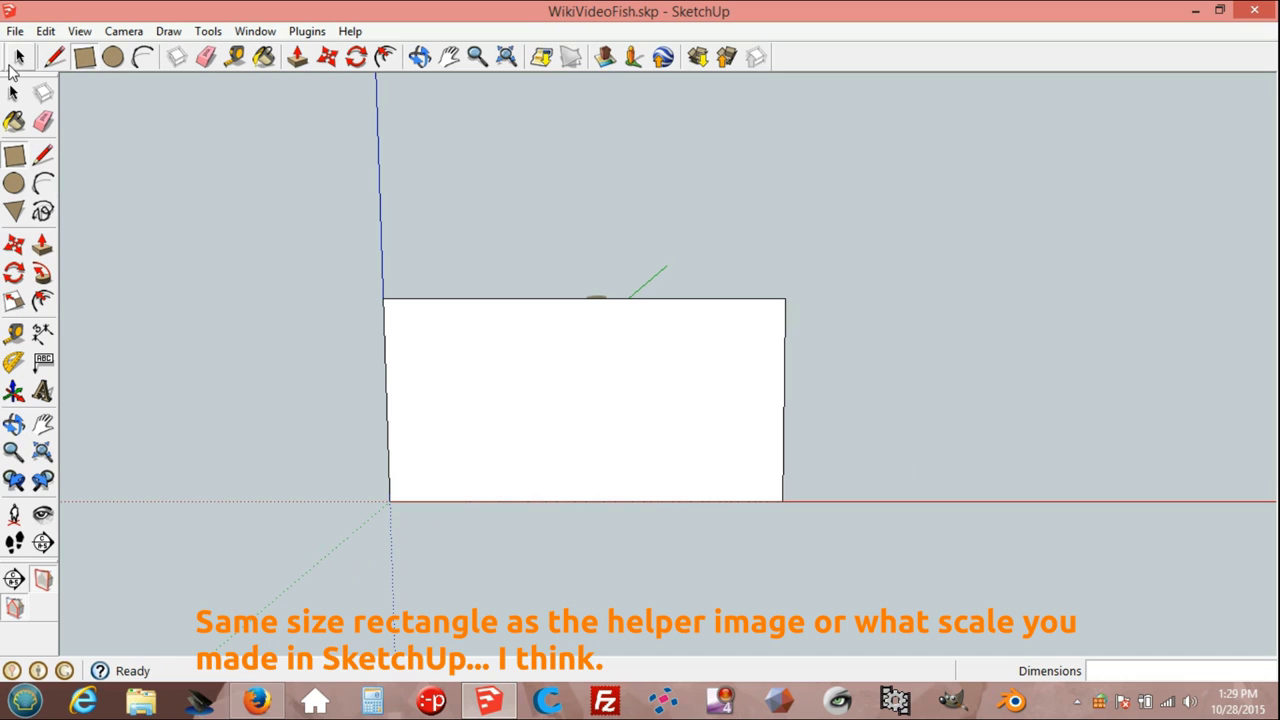
mouse_move(194, 360)
middle_down()
mouse_move(714, 400)
mouse_move(779, 346)
mouse_move(206, 360)
mouse_move(111, 258)
middle_up()
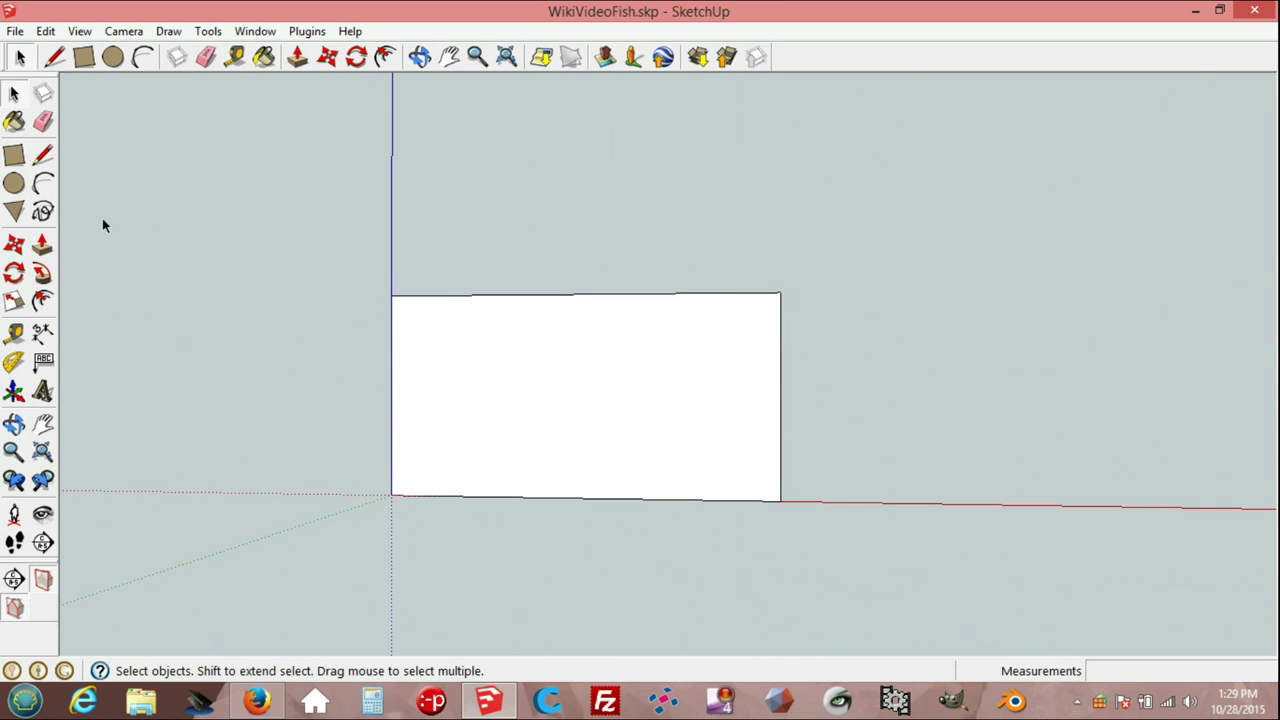
click(15, 31)
mouse_move(48, 340)
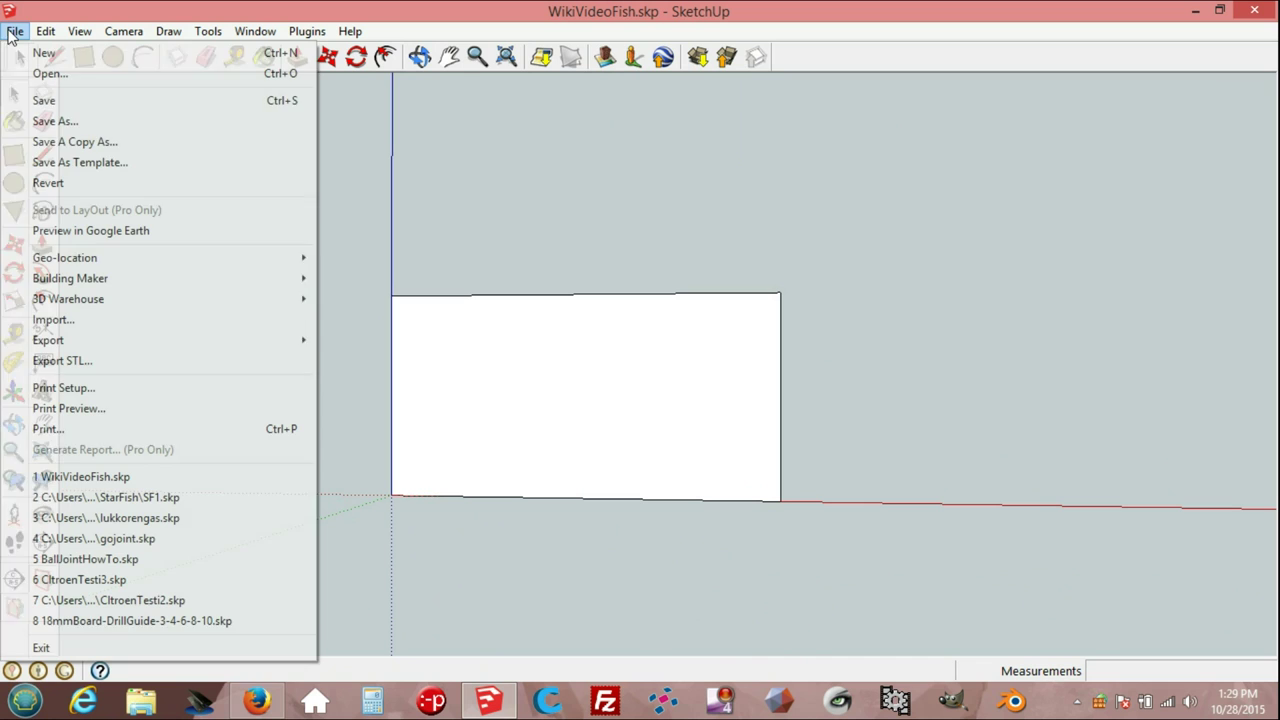
Import GoldFish.png as a texture fitted corner to corner on the rectangle.
click(86, 319)
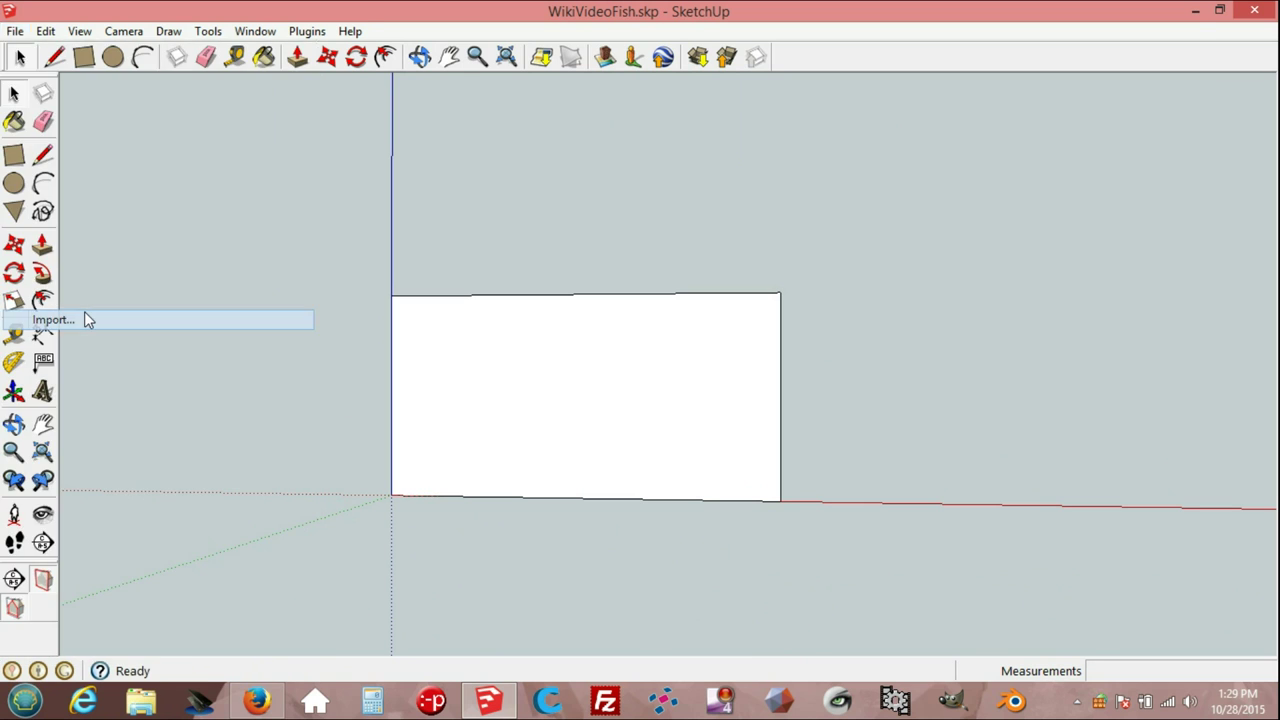
click(556, 298)
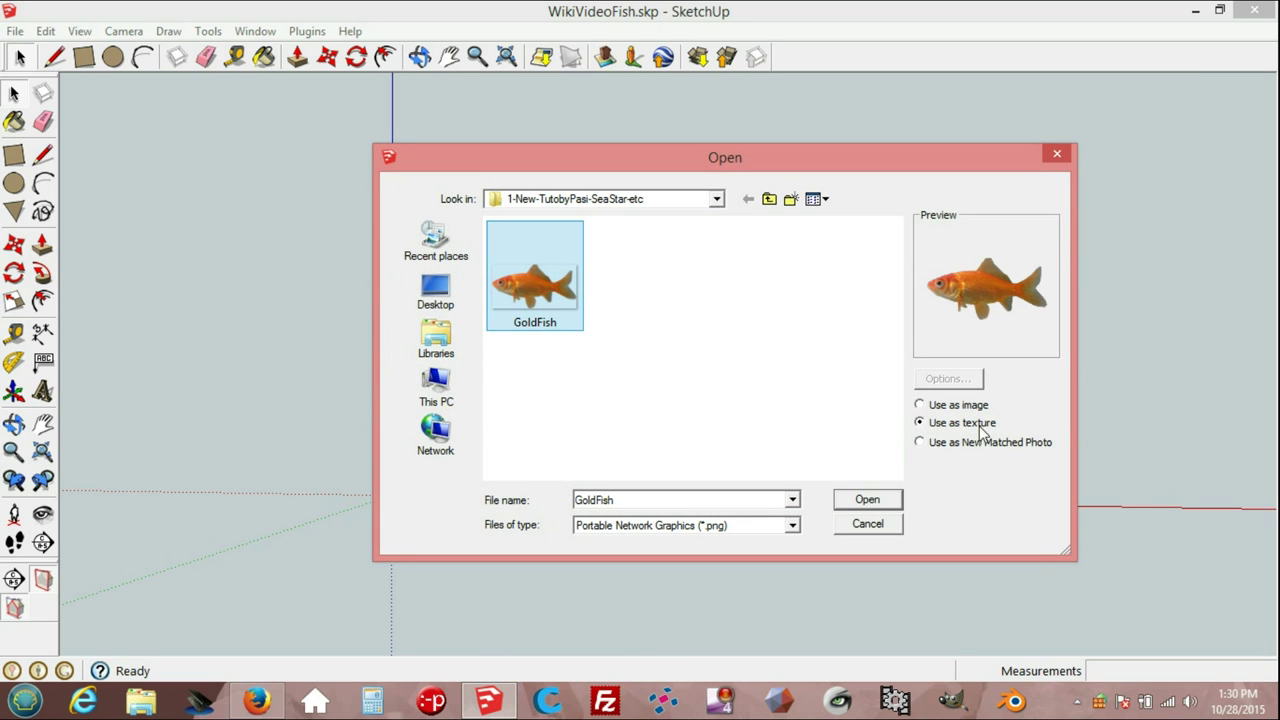
click(895, 496)
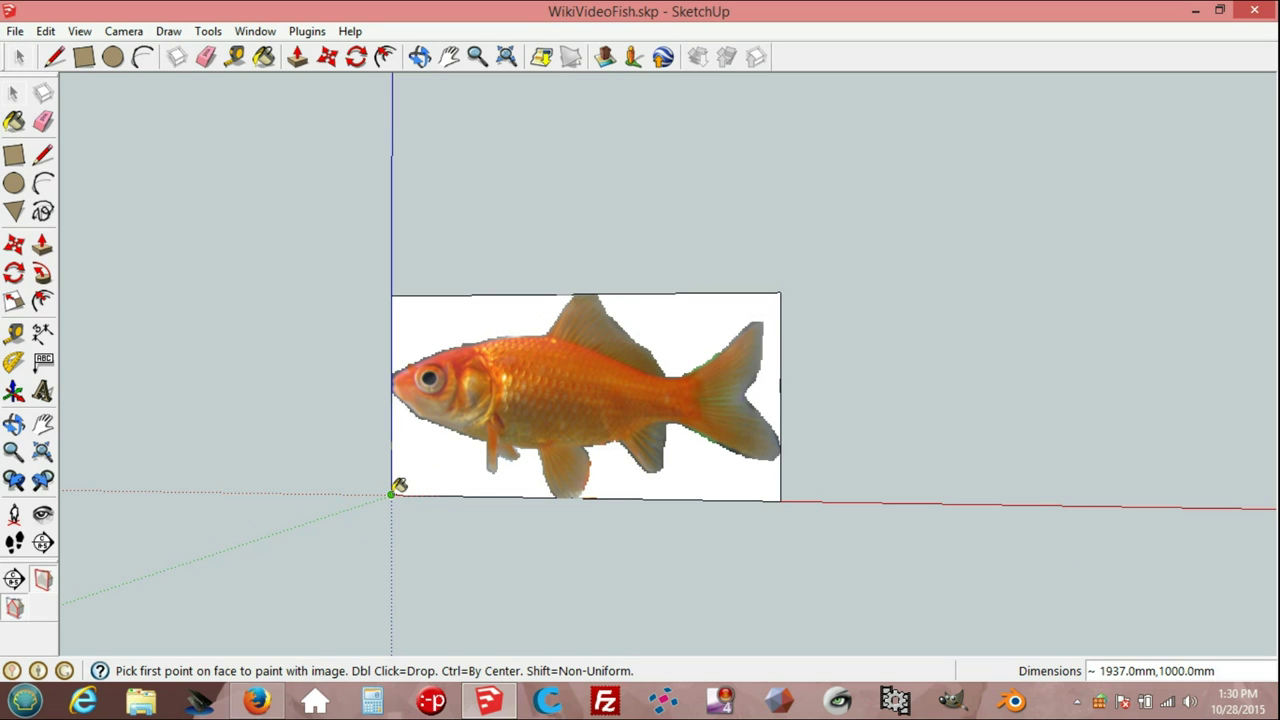
click(391, 494)
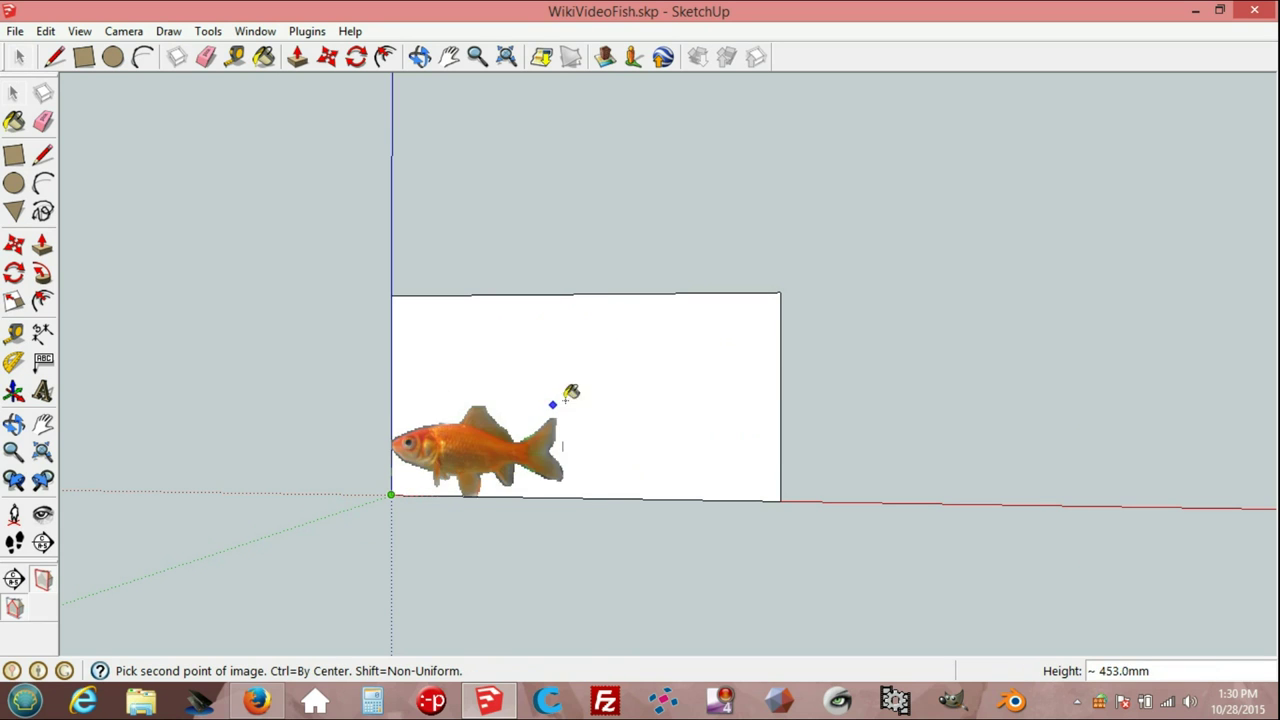
click(781, 293)
mouse_move(809, 397)
middle_down()
mouse_move(950, 418)
mouse_move(550, 414)
middle_up()
Make the GoldFish texture on the rectangle projected.
right_click(550, 414)
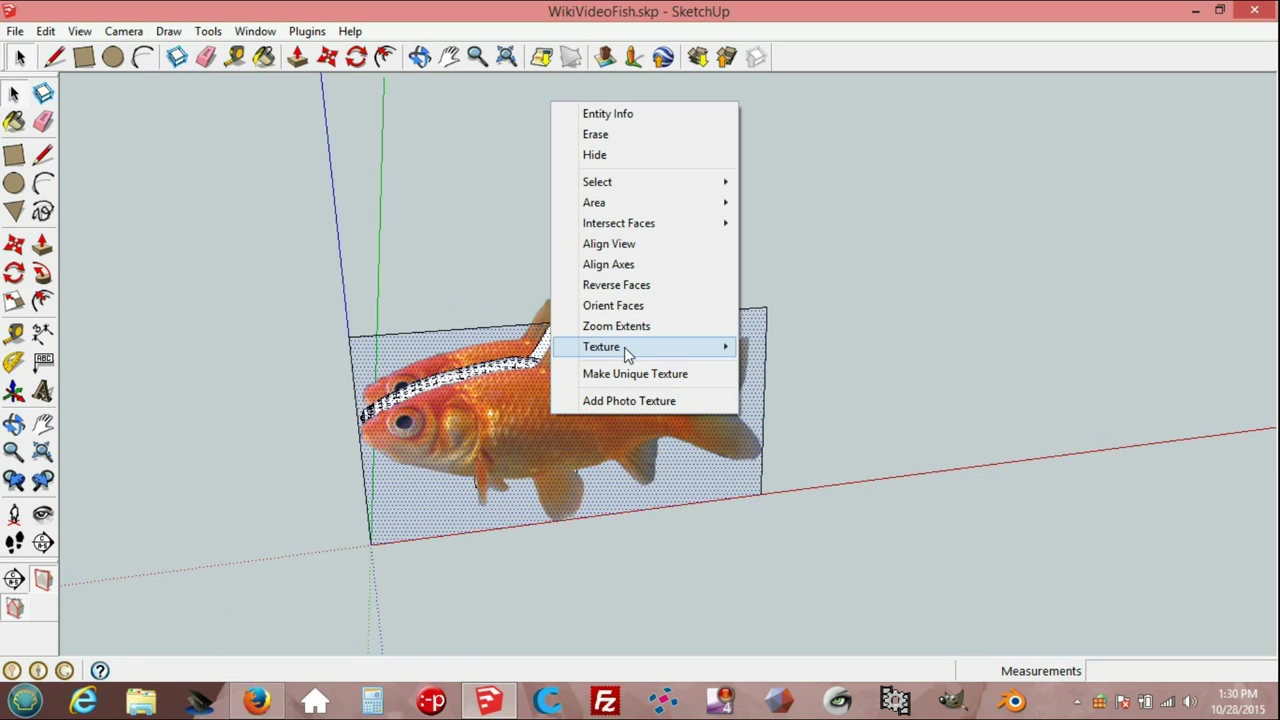
mouse_move(601, 346)
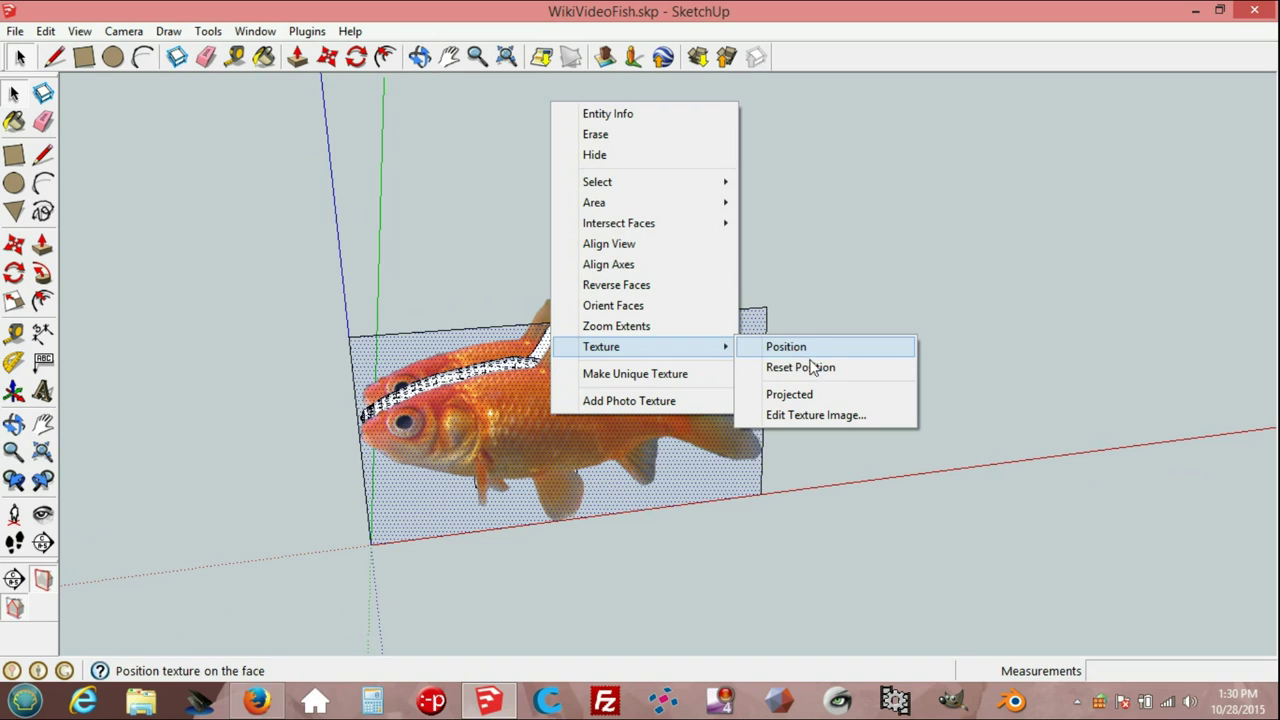
click(810, 396)
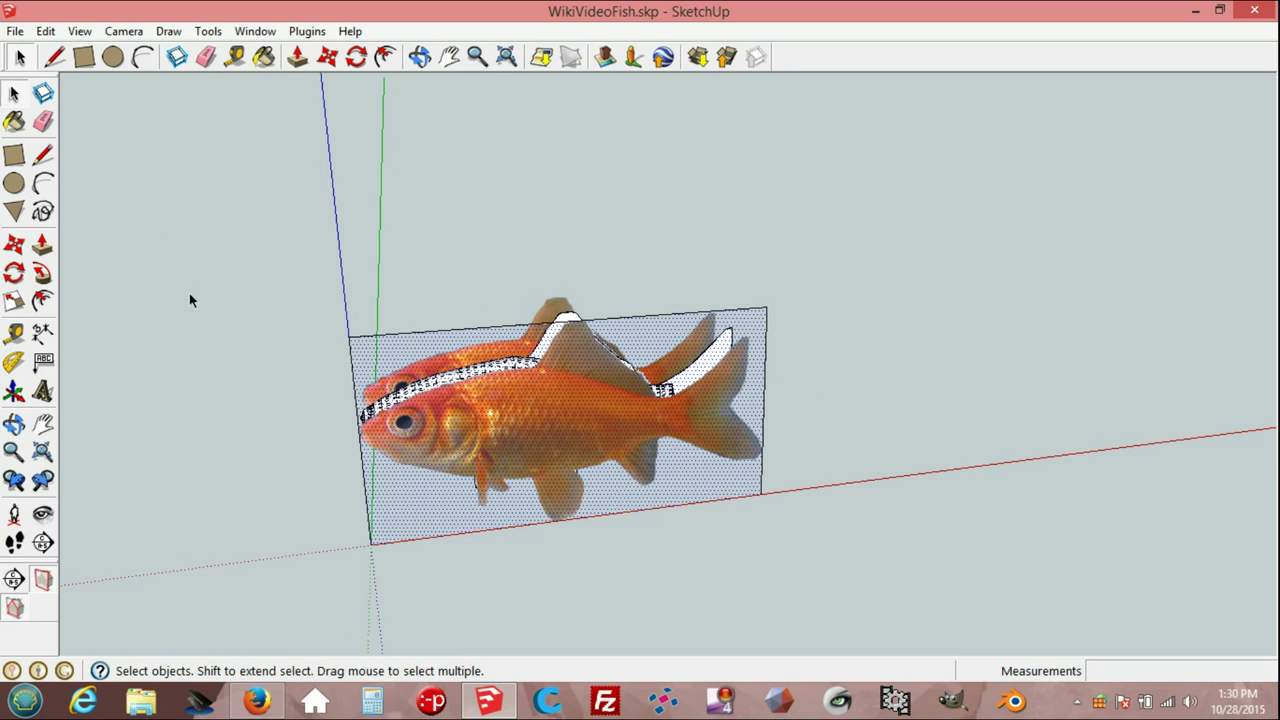
click(264, 58)
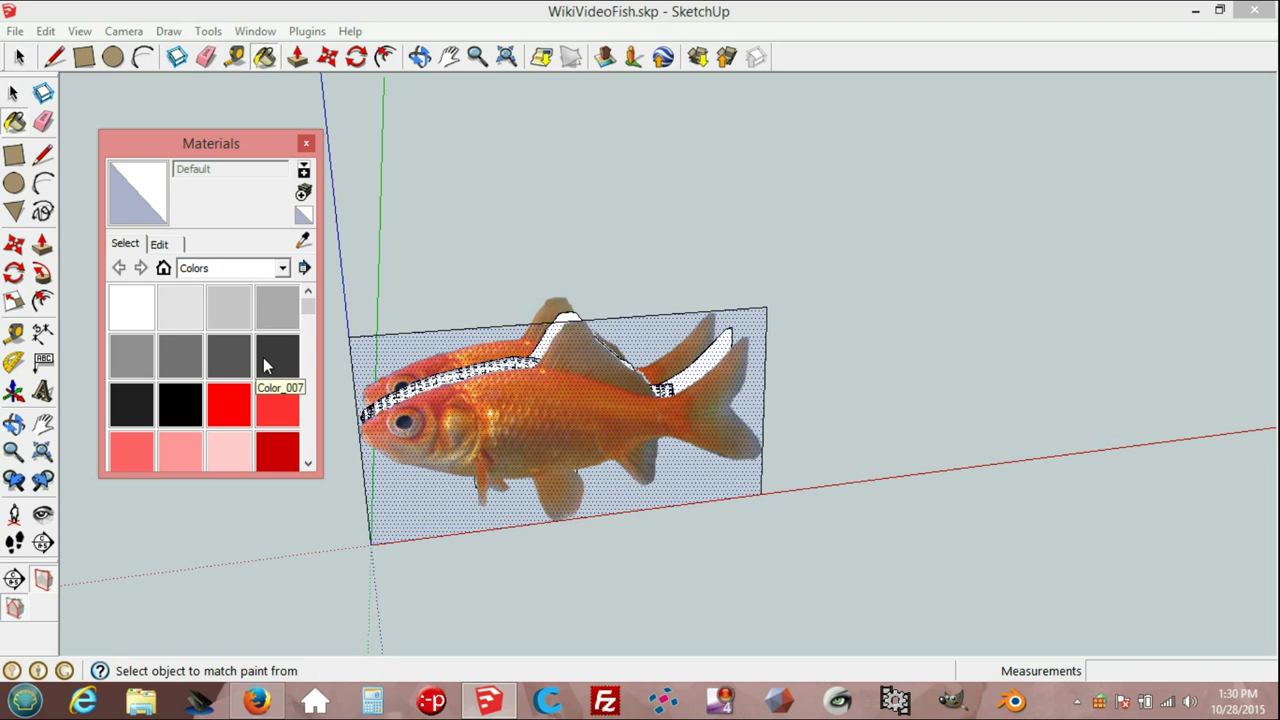
Sample the GoldFish material, then move the photo plane 800 along the green axis.
click(306, 240)
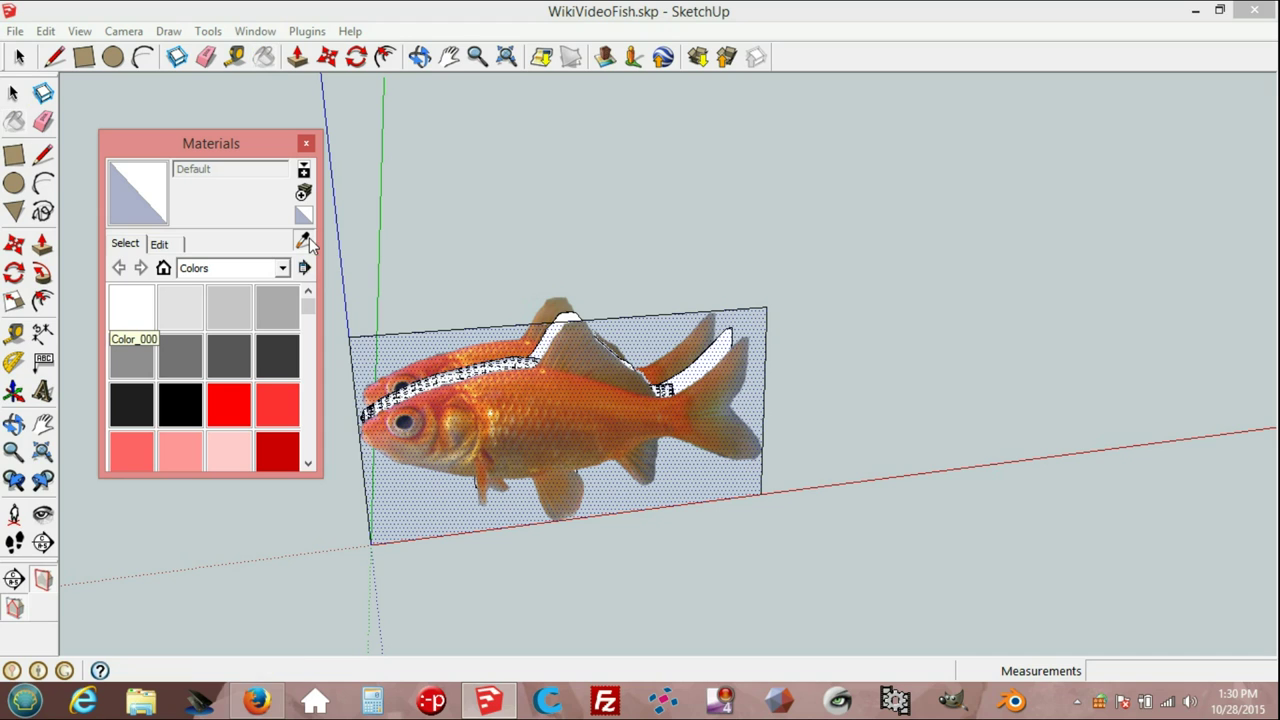
click(538, 396)
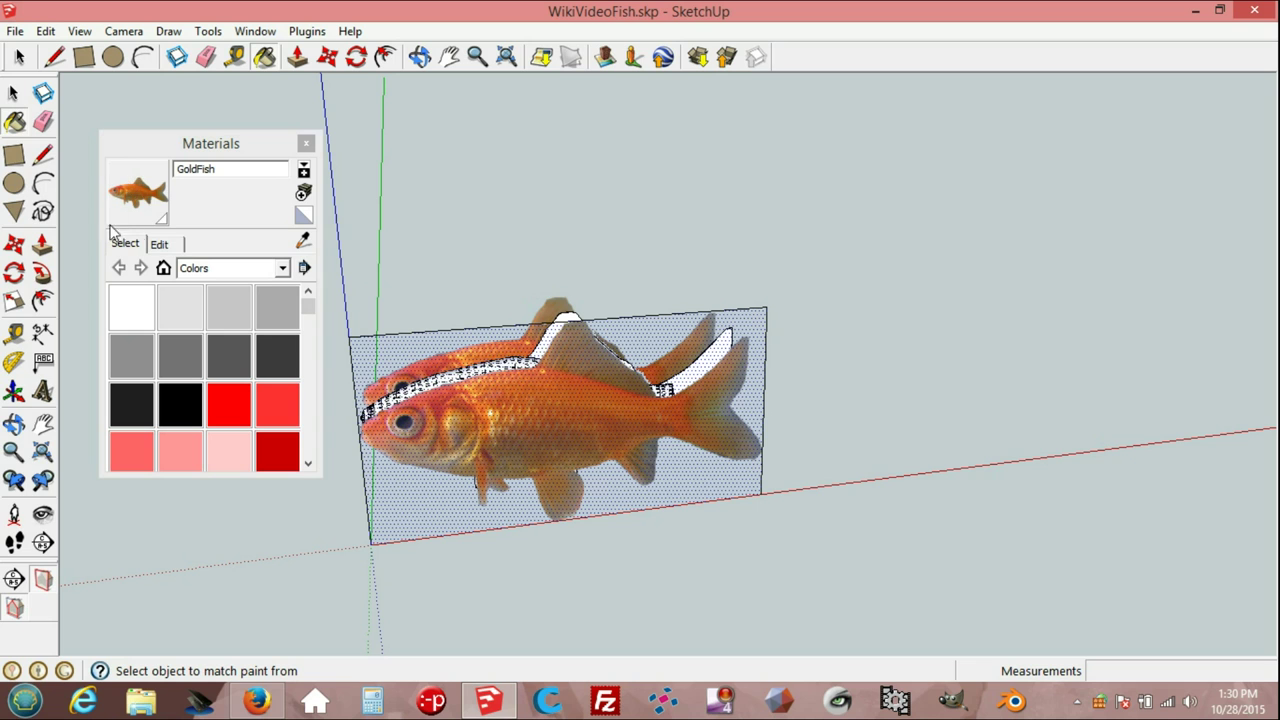
scroll(315, 378, down, 1)
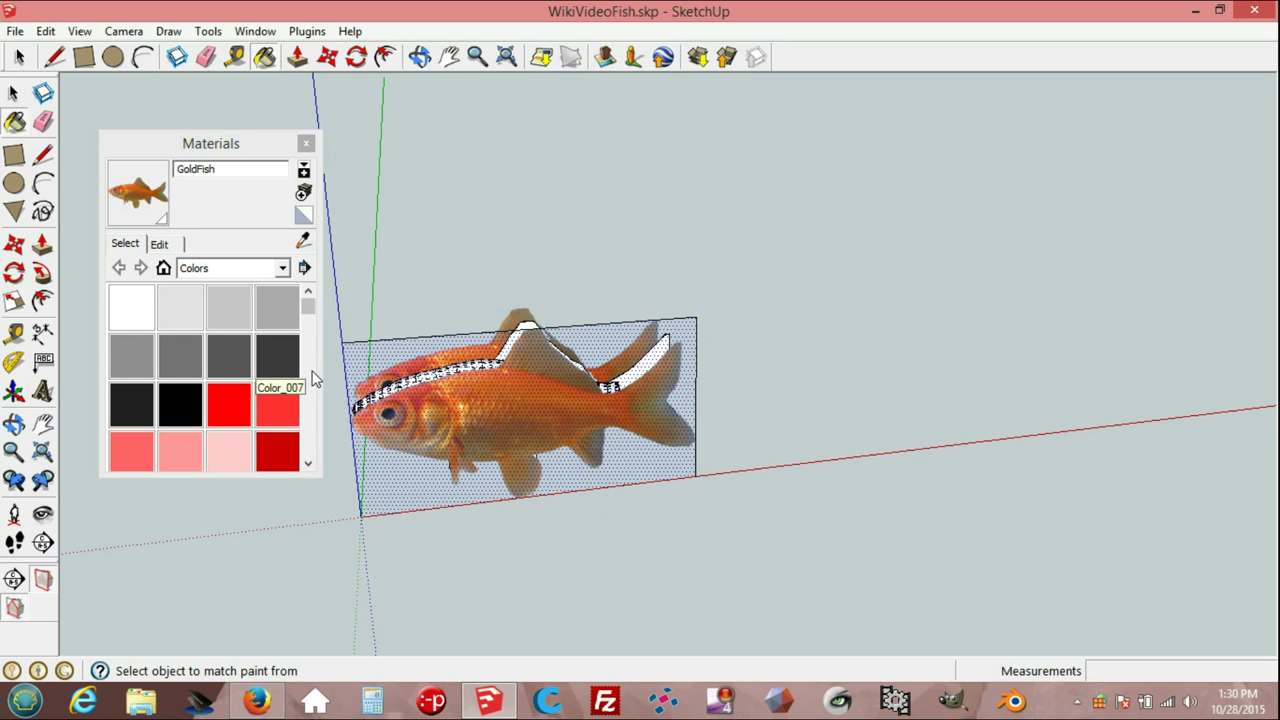
click(327, 57)
mouse_move(352, 344)
middle_down()
mouse_move(378, 373)
mouse_move(777, 223)
mouse_move(760, 269)
middle_up()
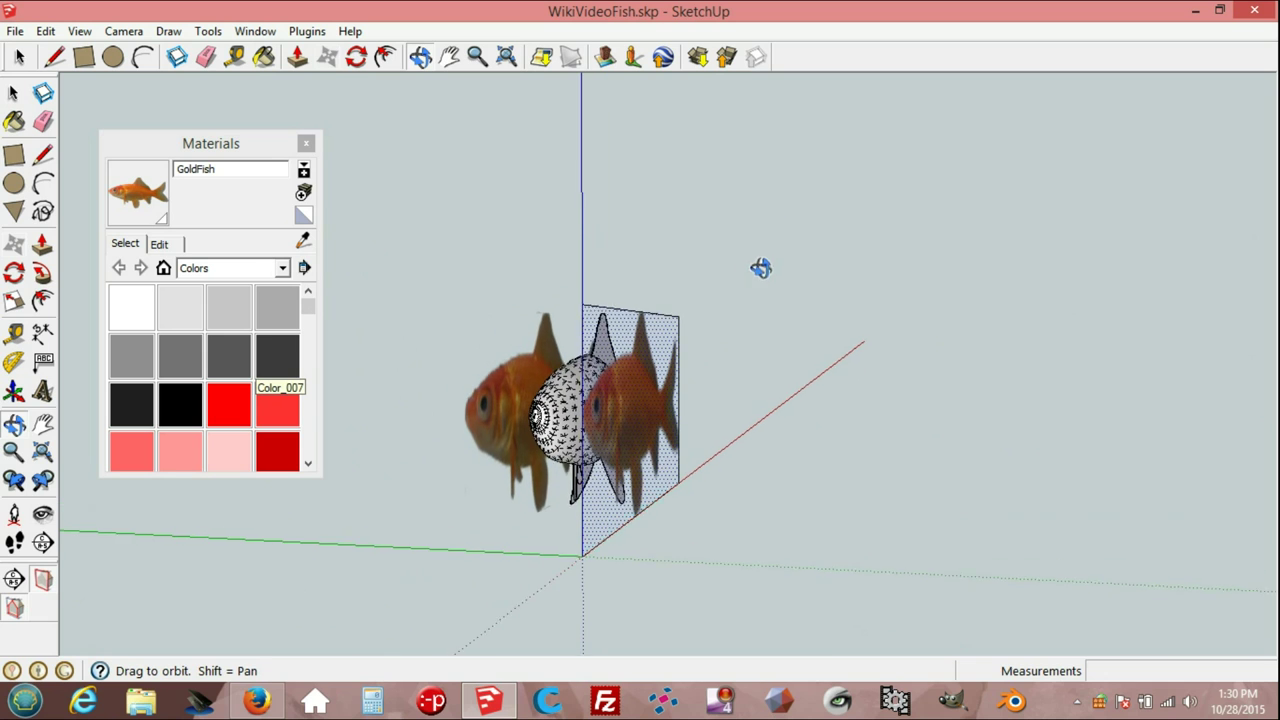
click(585, 411)
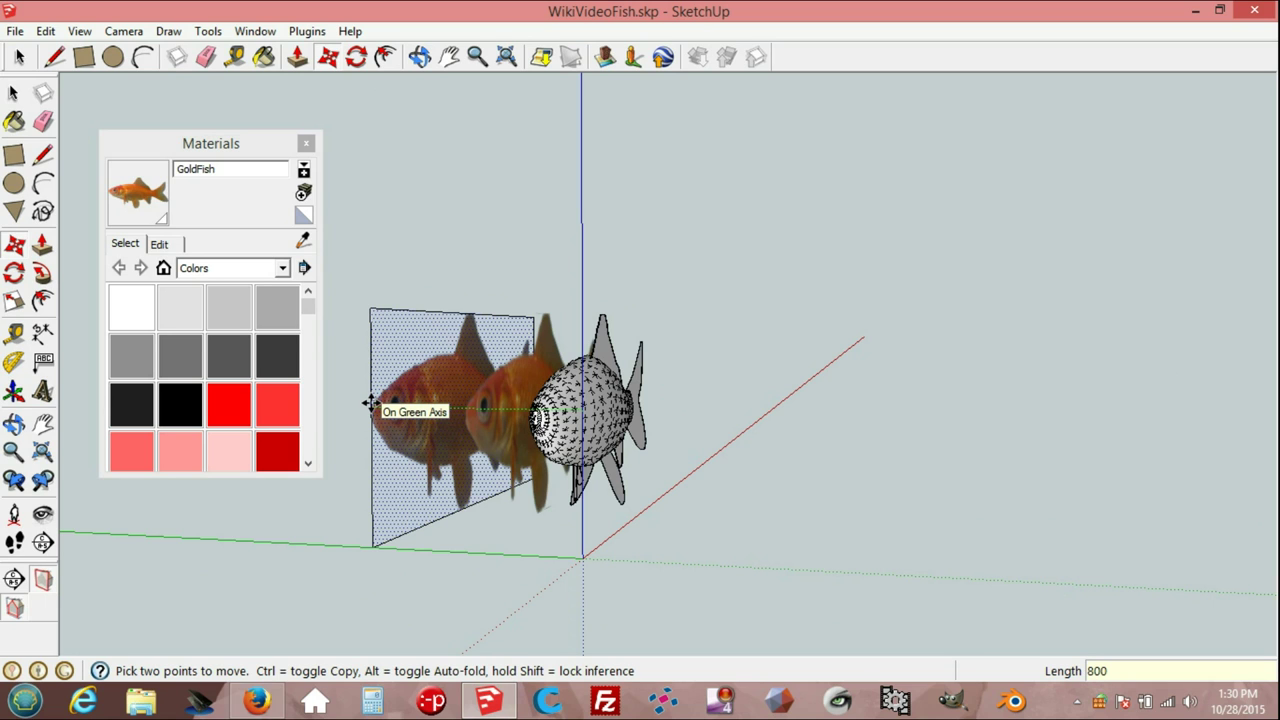
key(Return)
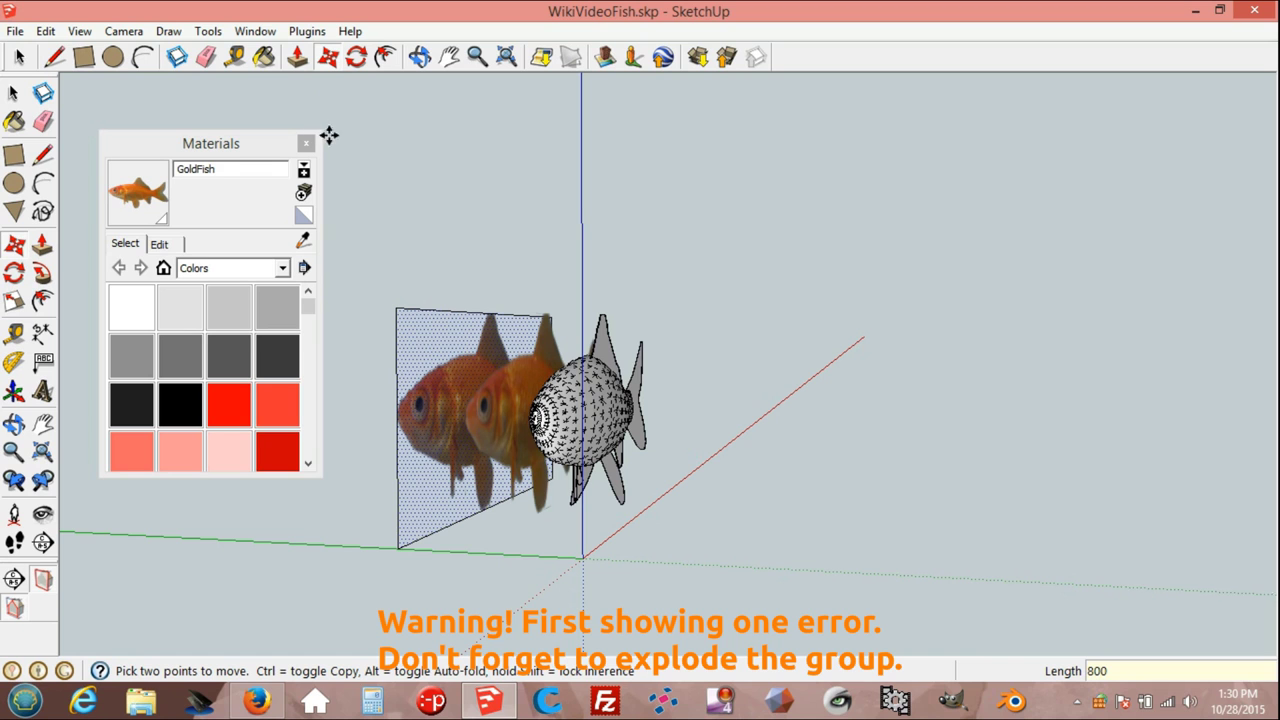
Turn off Hidden Geometry so the fish body shows without mesh lines.
click(79, 31)
click(132, 103)
mouse_move(727, 380)
middle_down()
mouse_move(534, 429)
mouse_move(414, 423)
middle_up()
Try painting the grouped fish with GoldFish, then bring up the fish group's context menu.
click(266, 60)
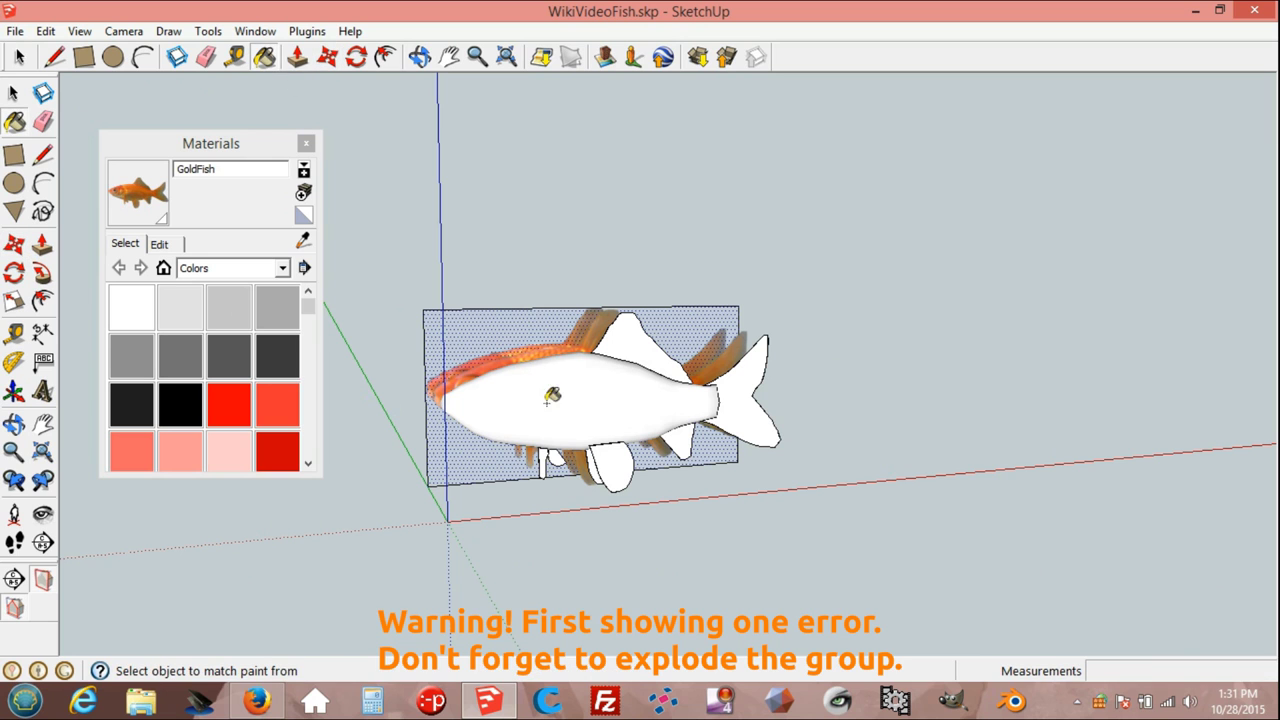
click(552, 405)
mouse_move(556, 402)
middle_down()
mouse_move(809, 420)
mouse_move(679, 415)
middle_up()
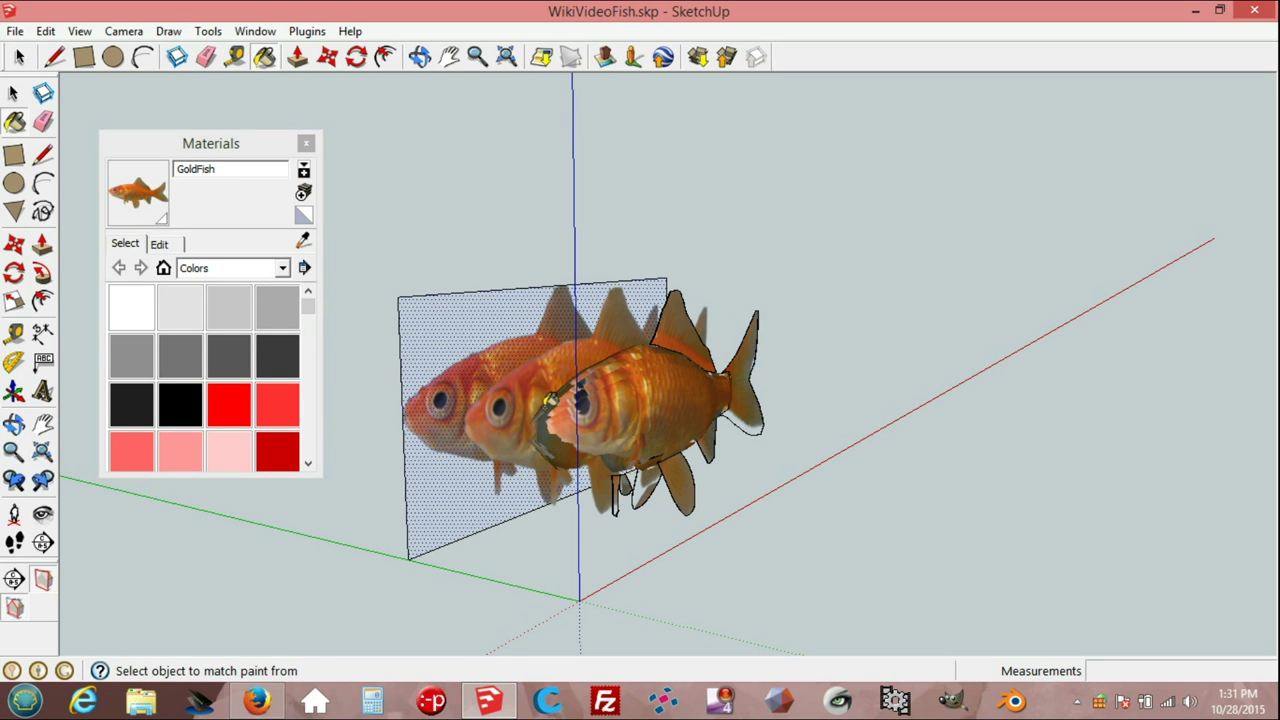
middle_drag(550, 400, 668, 452)
key(space)
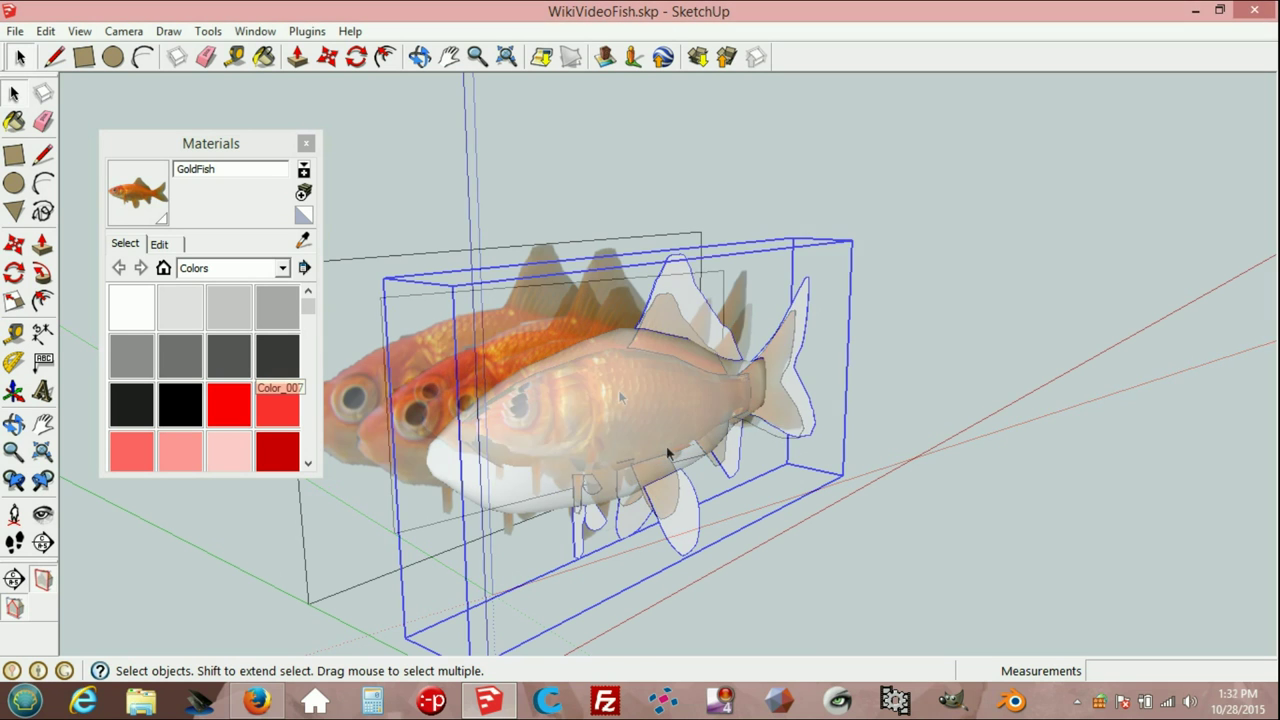
right_click(668, 142)
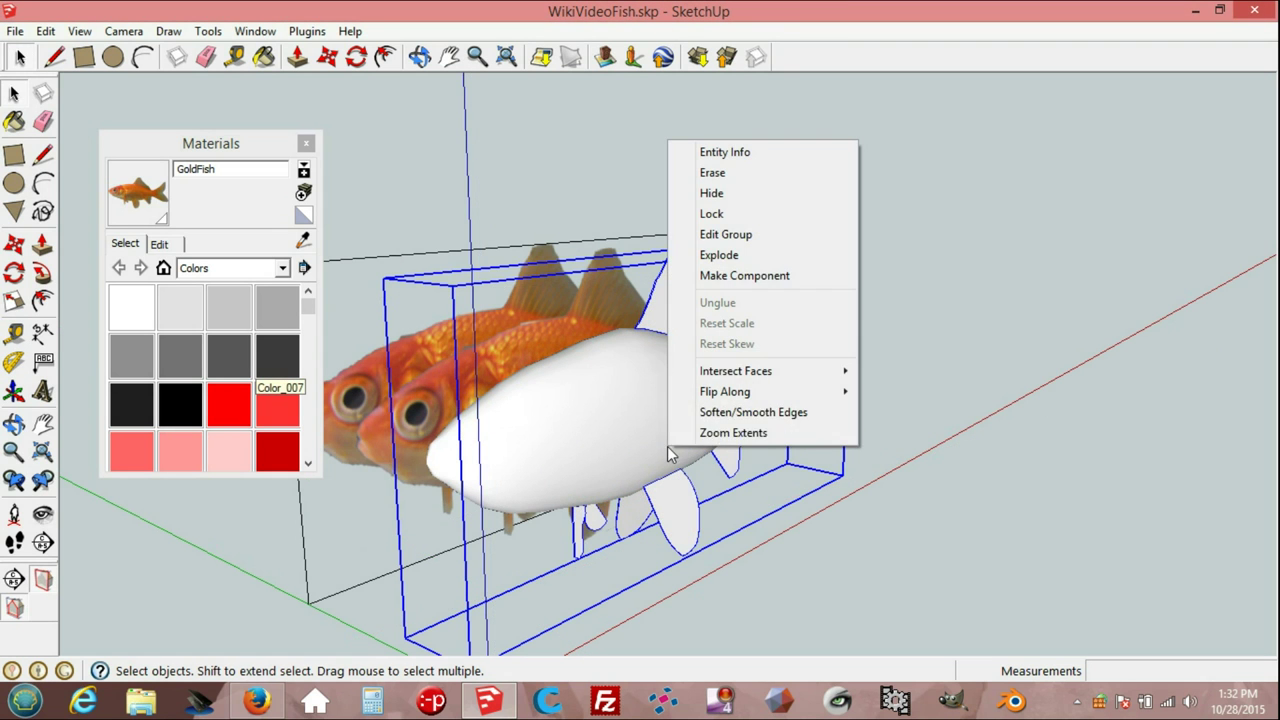
Explode the fish group into loose geometry and clear the selection.
click(745, 258)
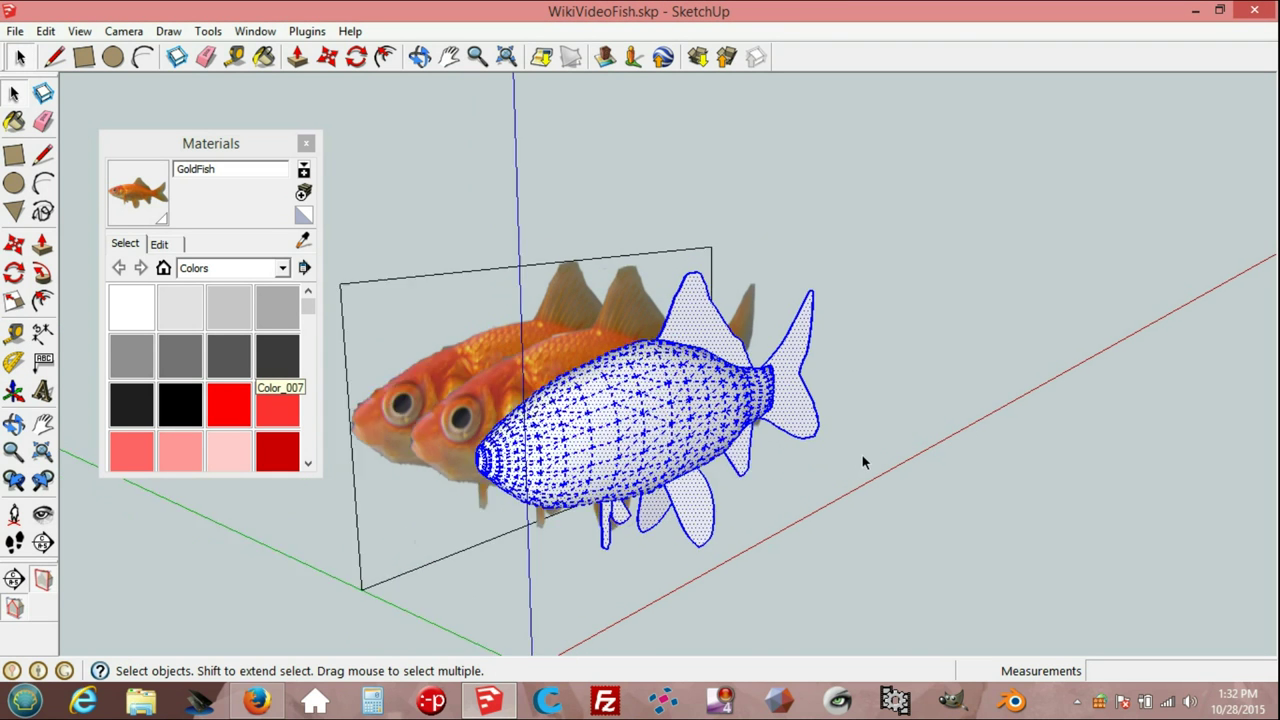
click(930, 510)
middle_drag(966, 523, 821, 474)
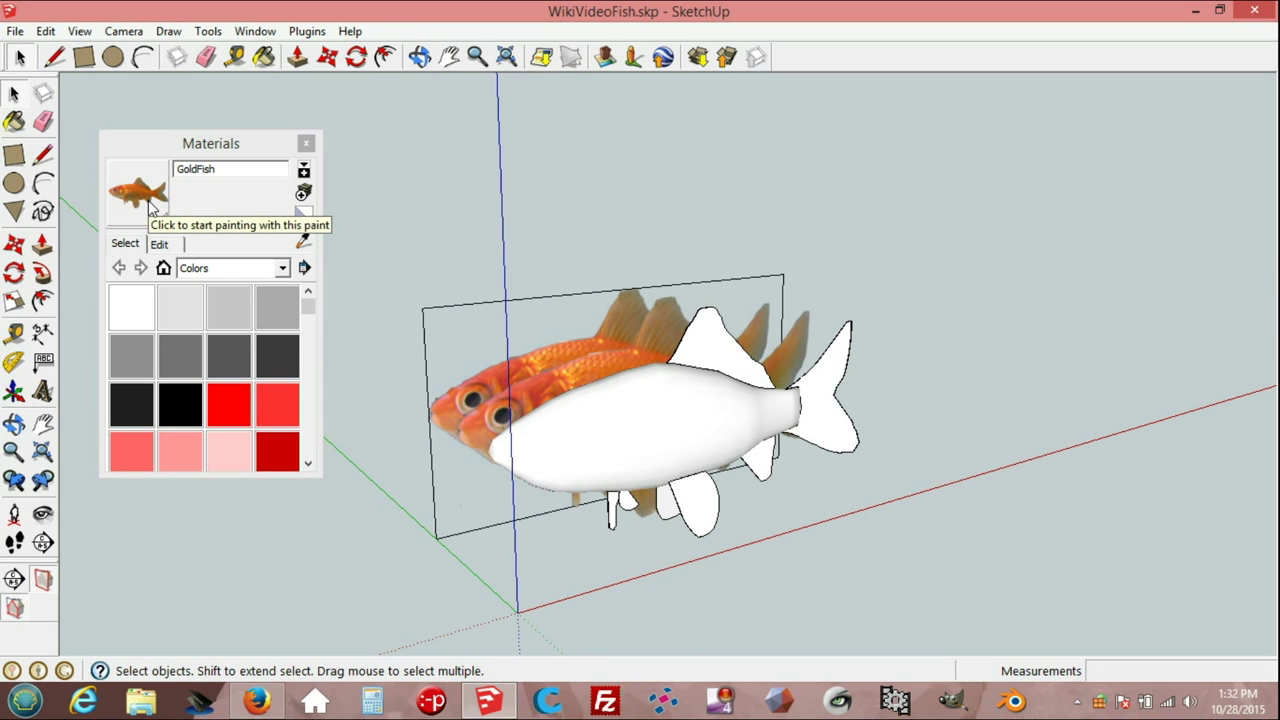
Paint the body, dorsal, tail, belly and lower fins with the GoldFish texture.
click(264, 57)
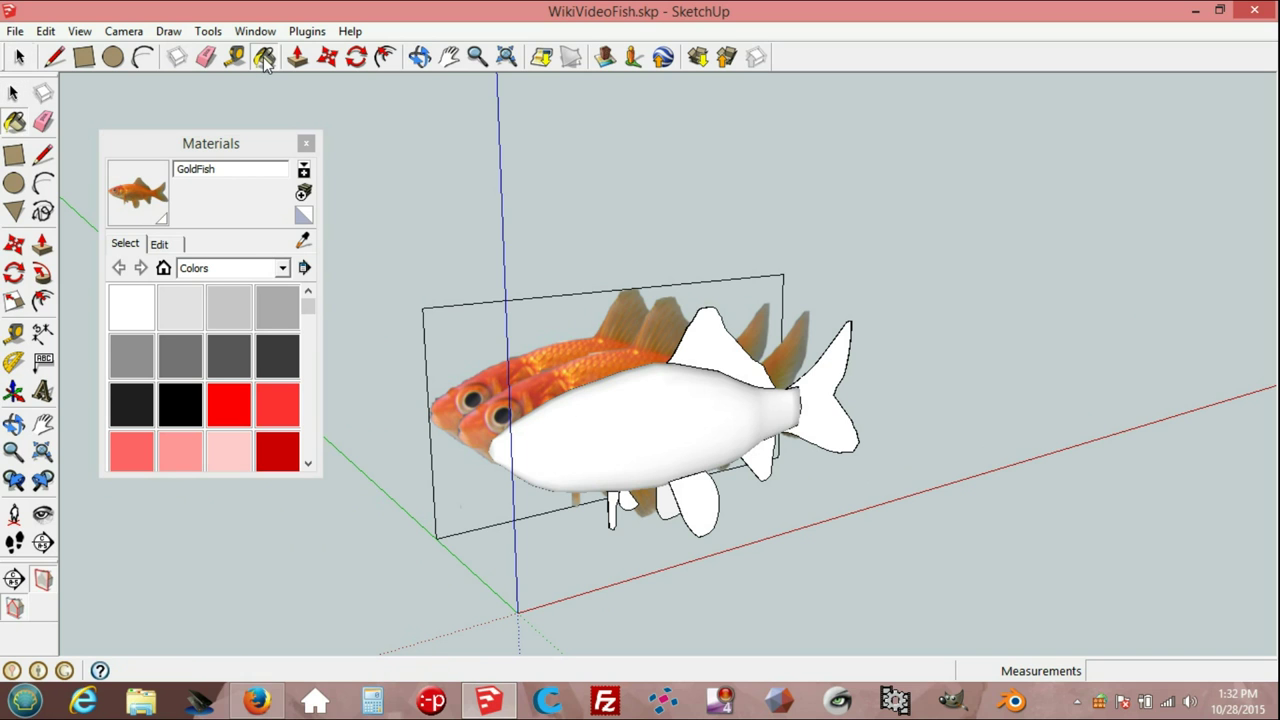
click(643, 401)
scroll(605, 453, up, 2)
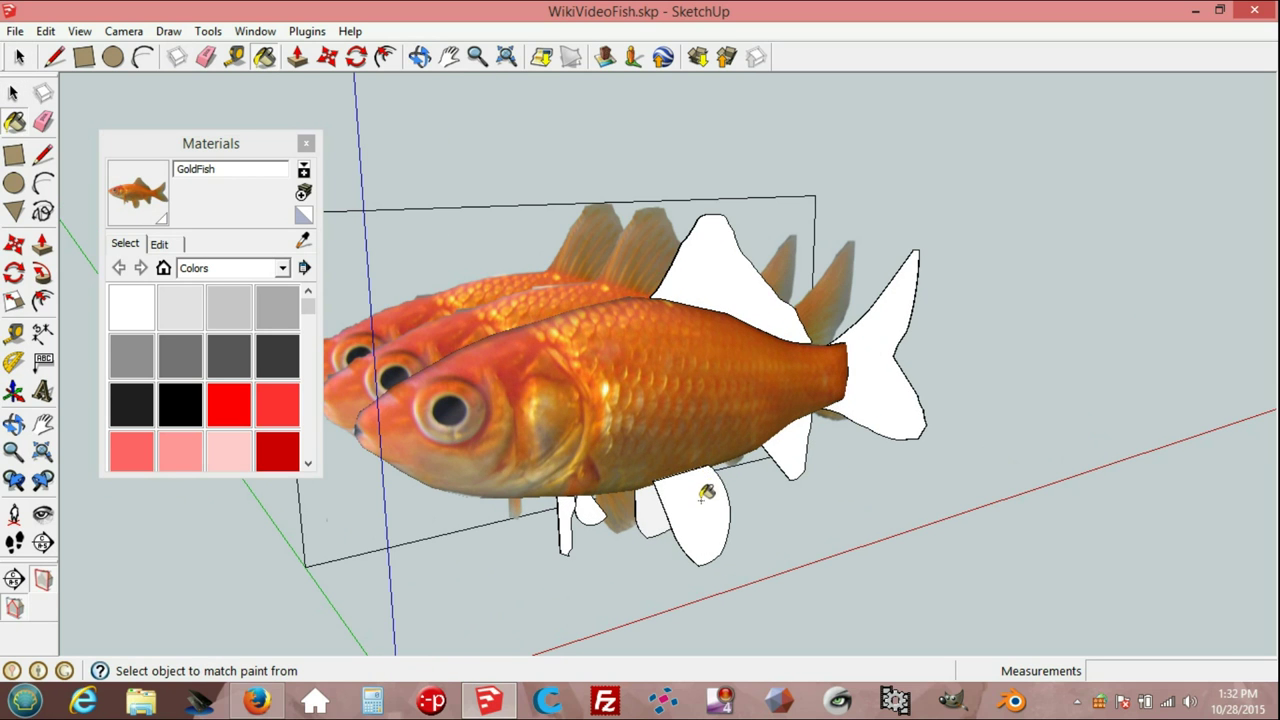
click(707, 500)
click(724, 280)
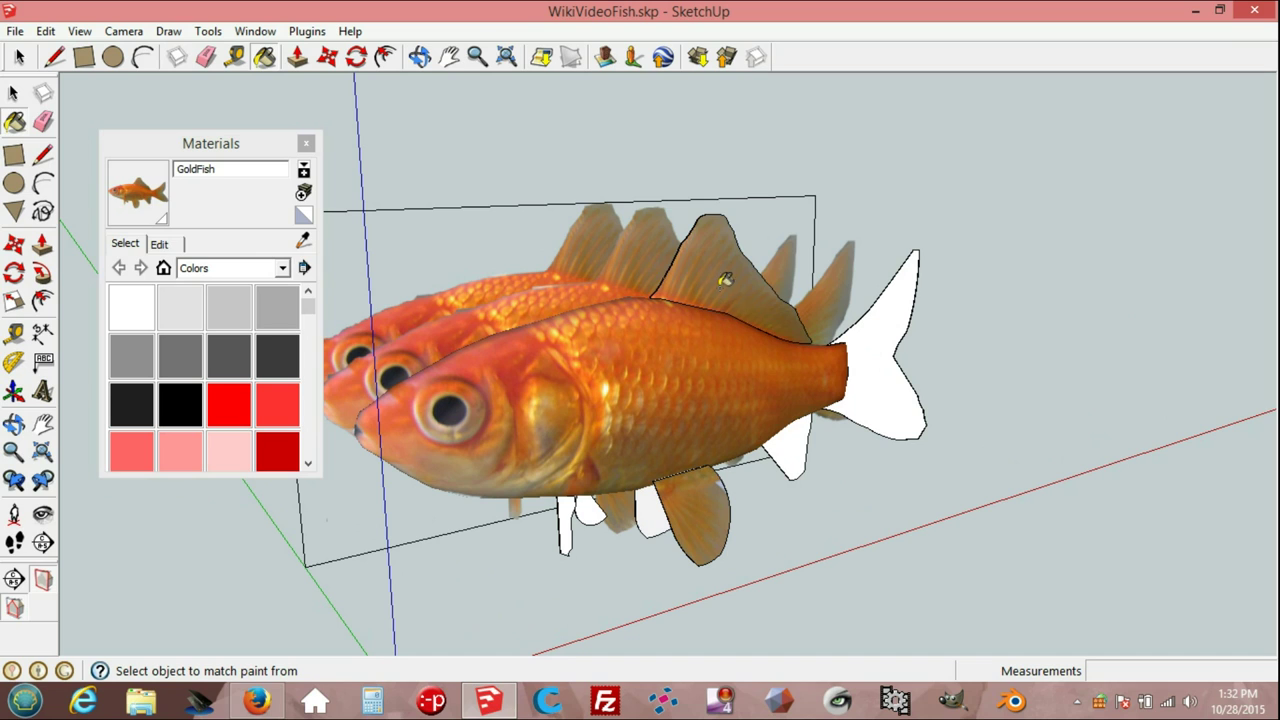
click(799, 440)
click(872, 365)
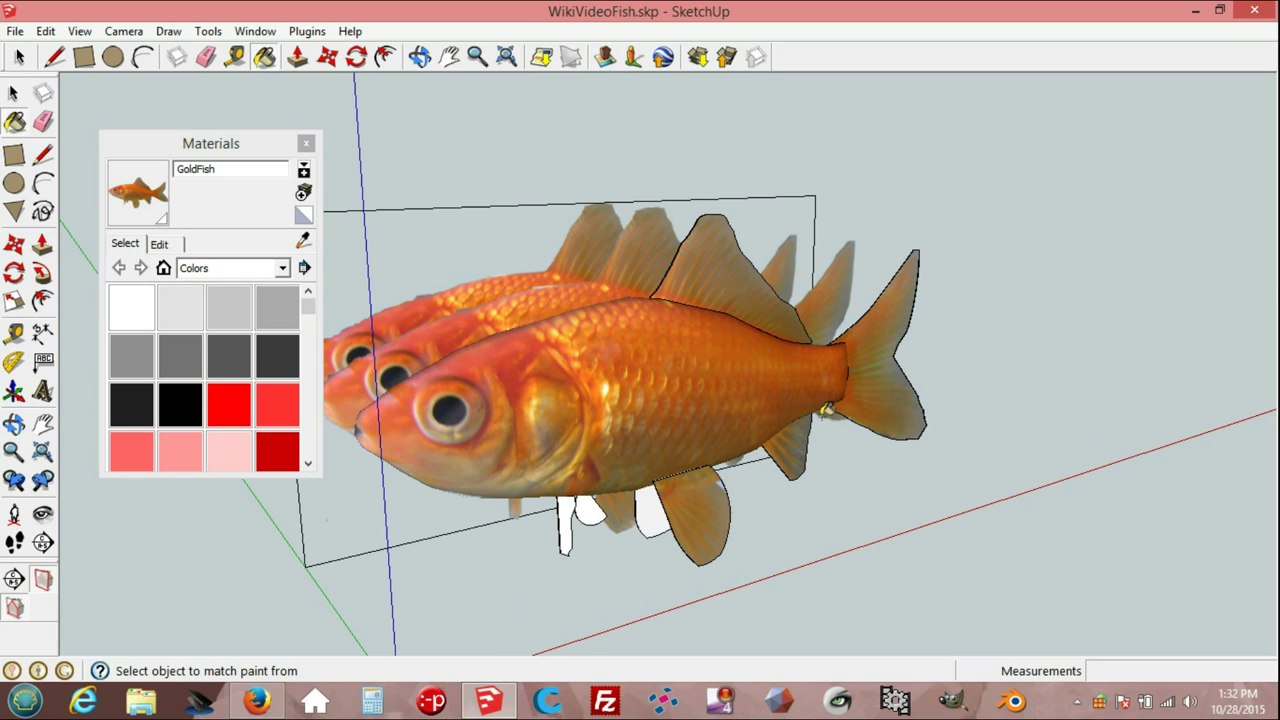
click(652, 517)
click(589, 510)
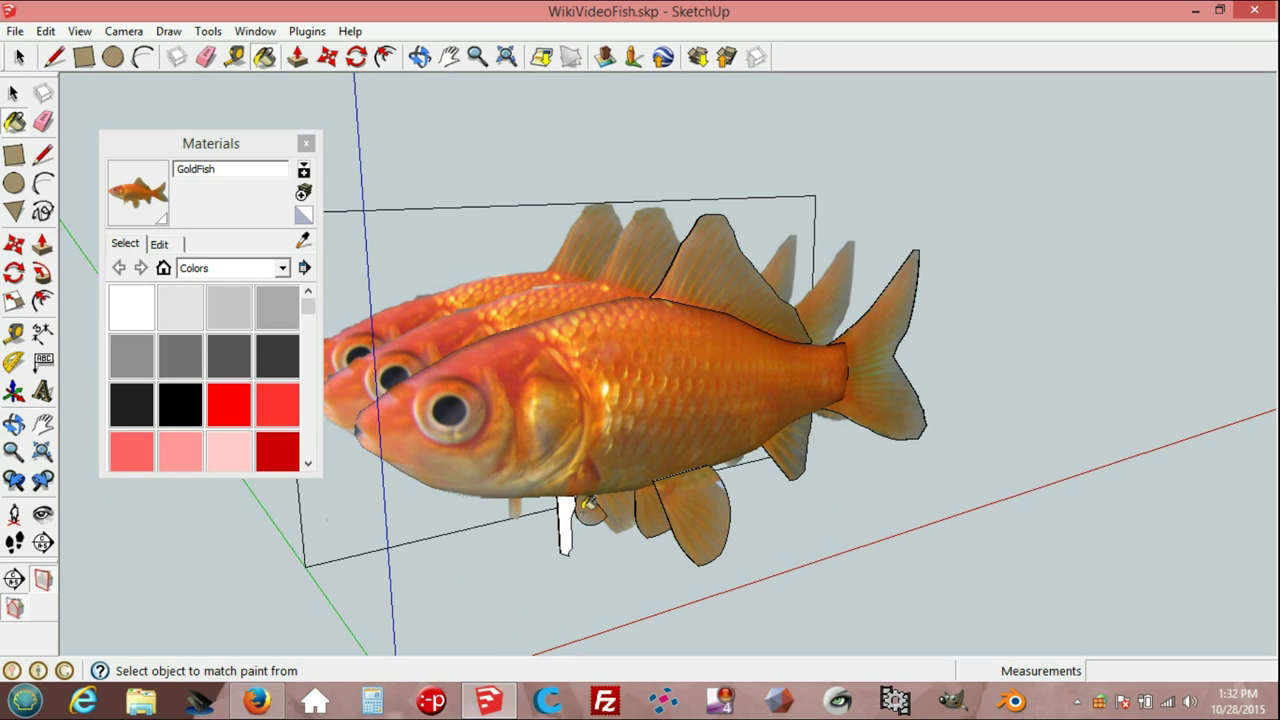
middle_drag(568, 508, 852, 428)
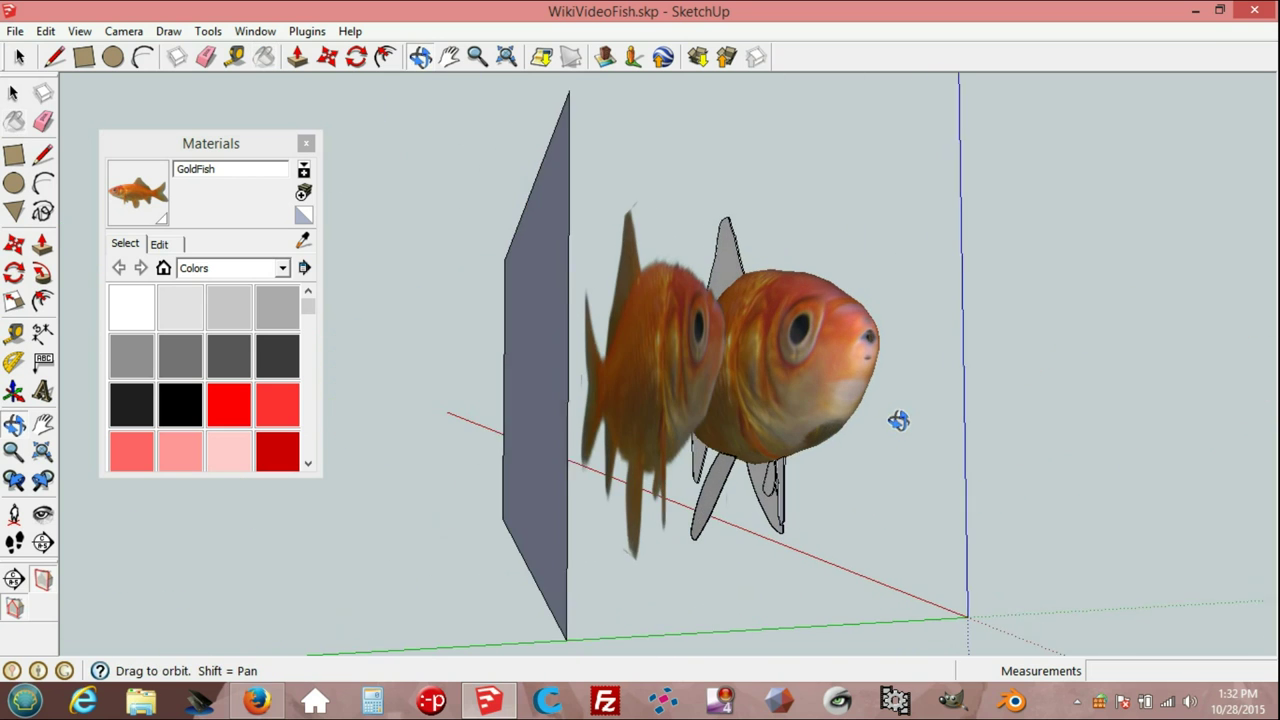
Select and delete the middle copy of the goldfish photo plane.
middle_drag(762, 278, 786, 314)
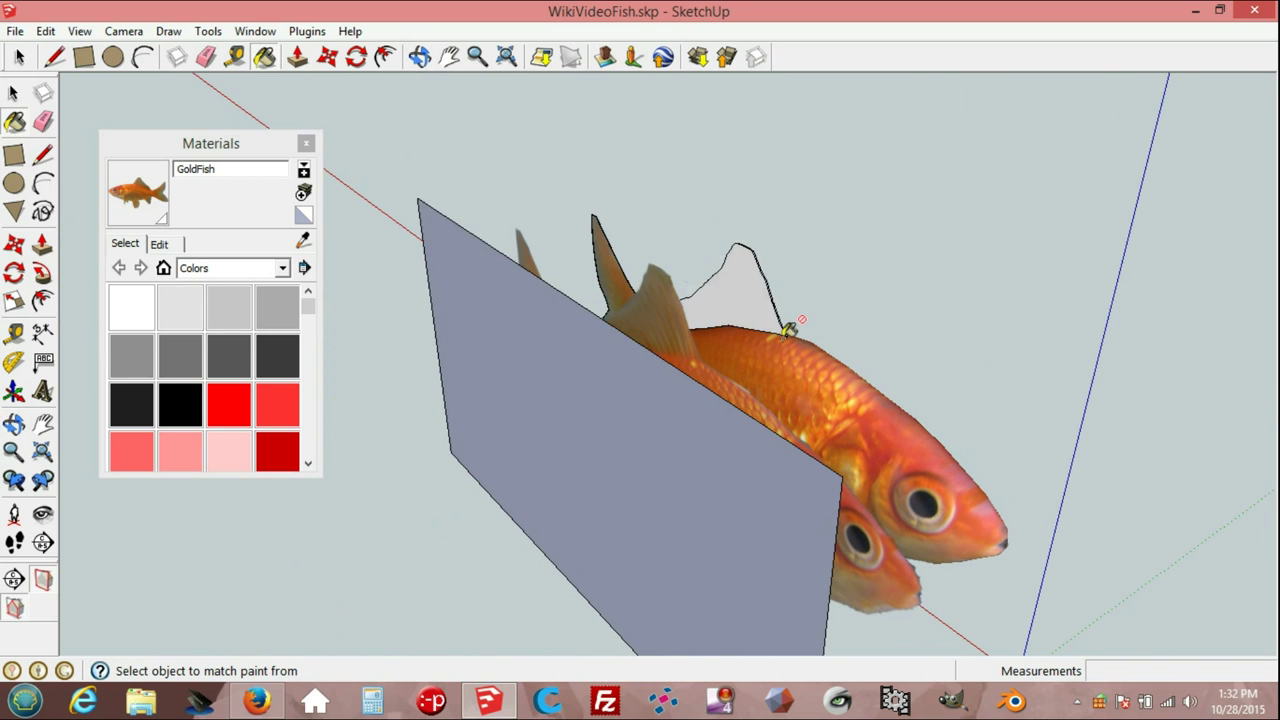
click(18, 57)
middle_drag(480, 480, 256, 440)
click(603, 441)
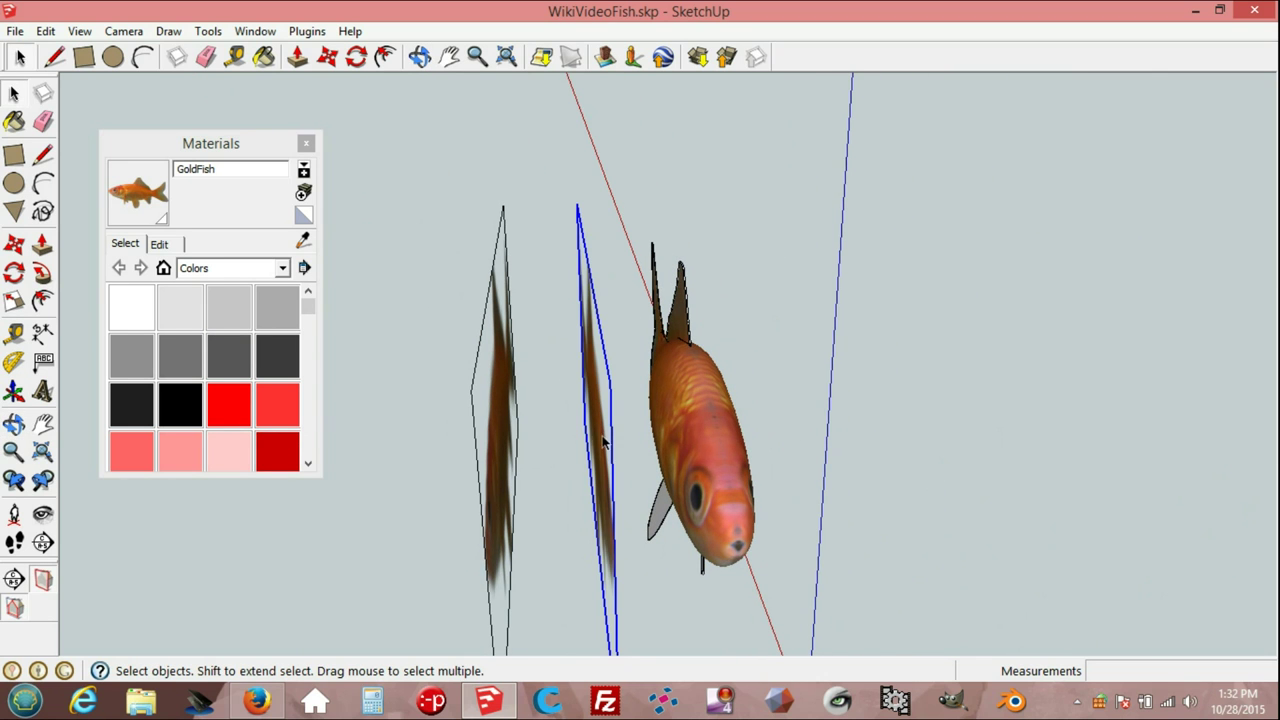
key(Delete)
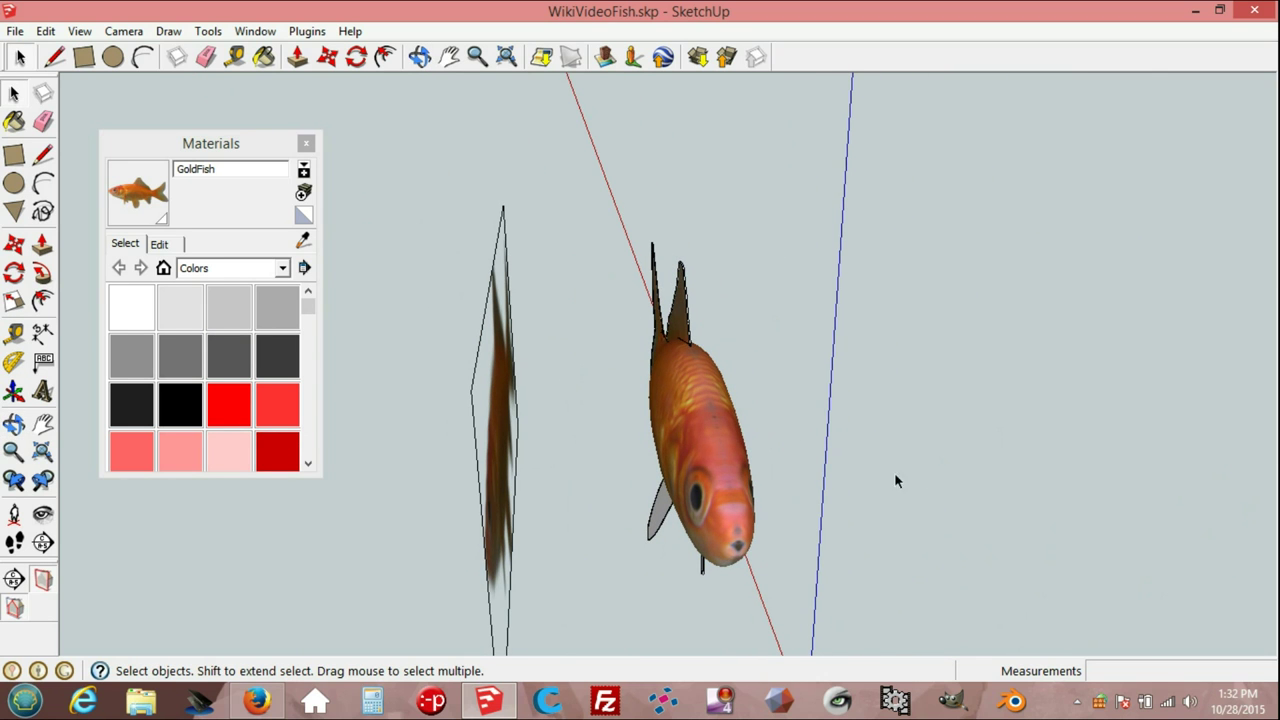
middle_drag(496, 413, 275, 440)
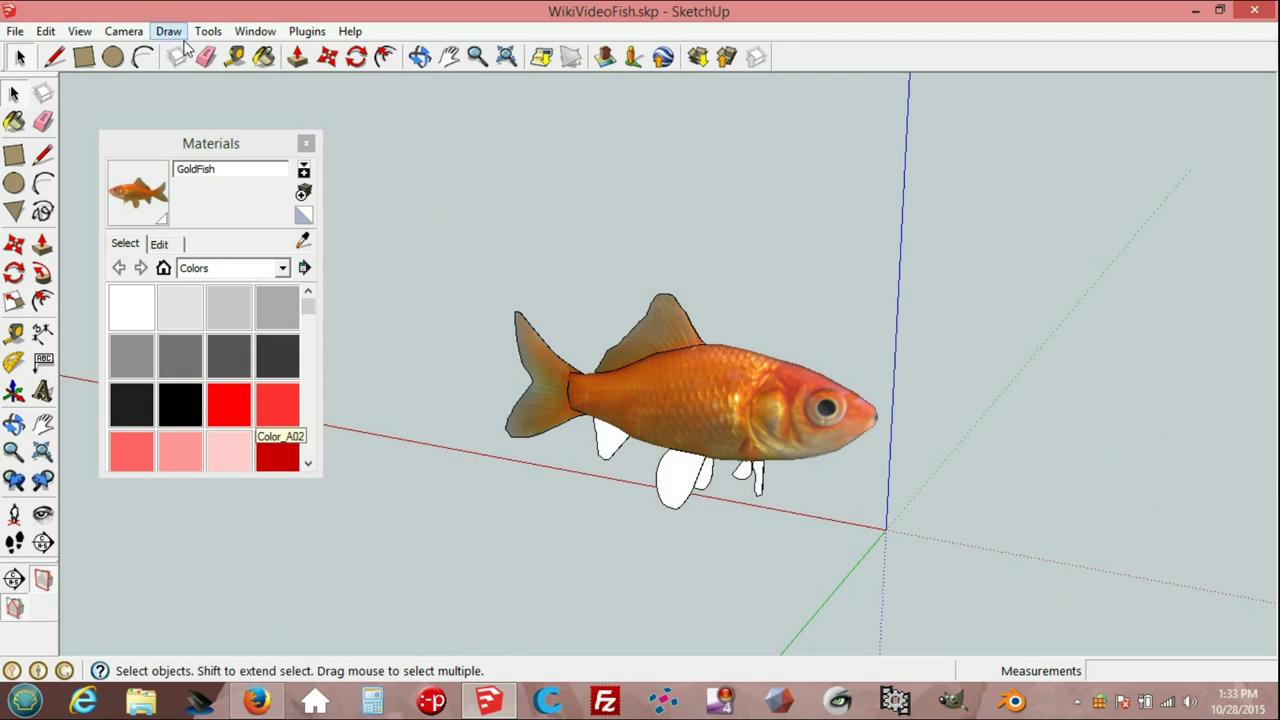
Paint the three remaining white lower fins with GoldFish and check them from underneath.
click(262, 58)
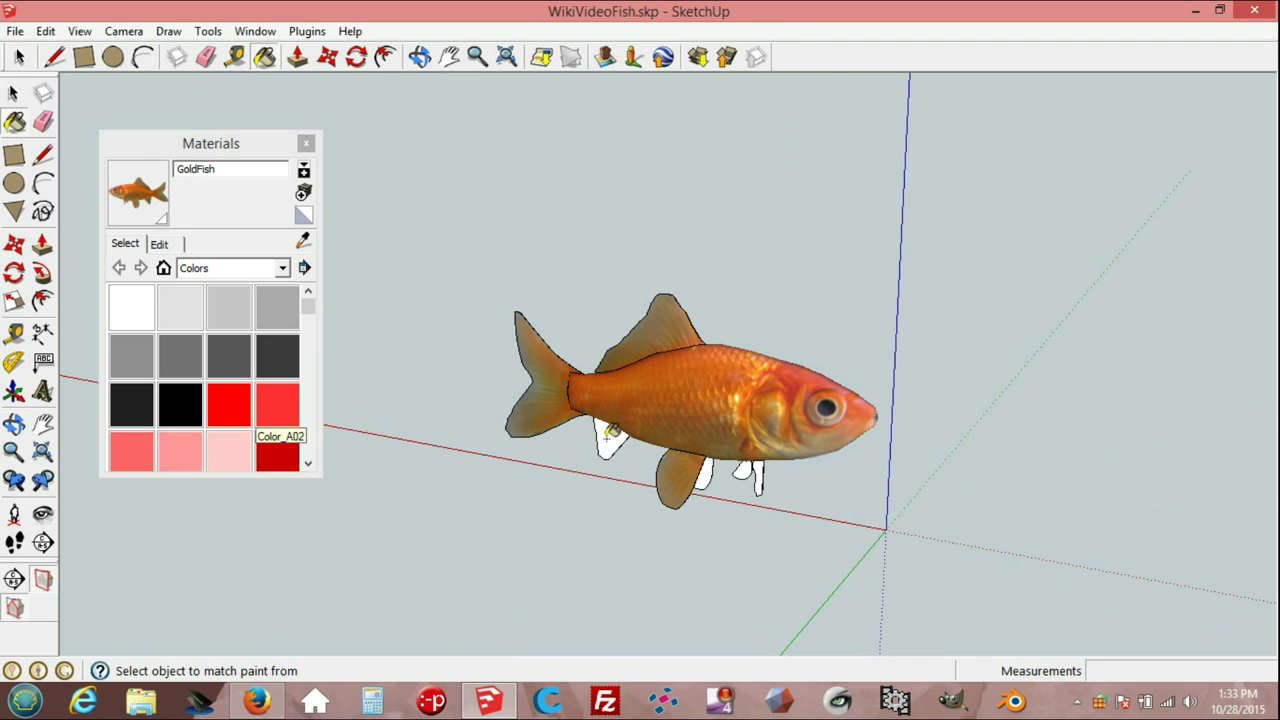
scroll(715, 465, up, 2)
scroll(728, 456, up, 1)
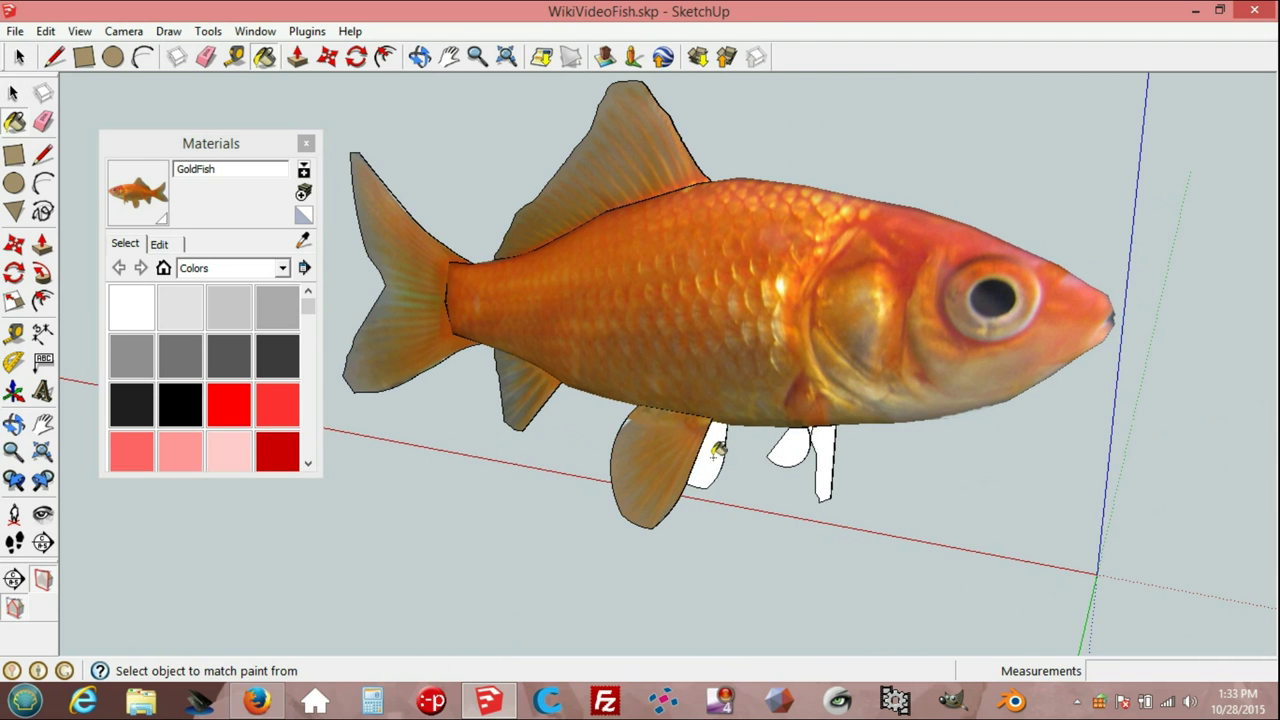
click(706, 455)
click(789, 446)
click(823, 480)
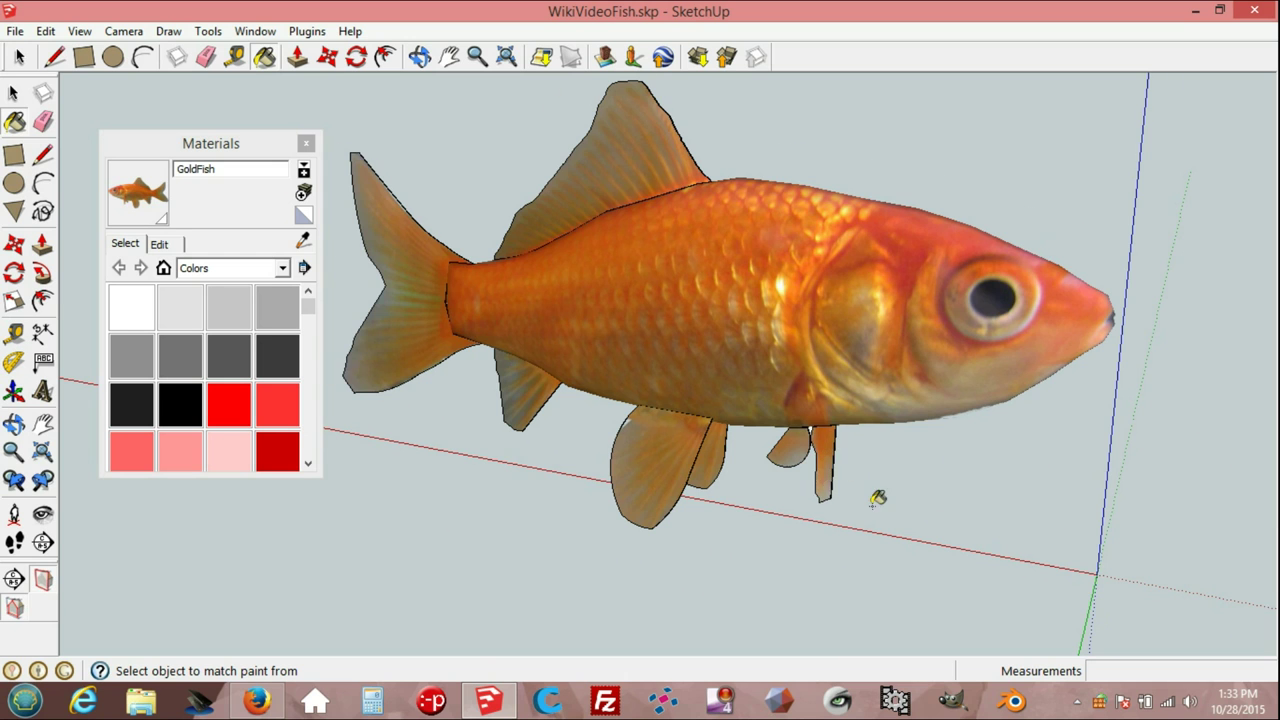
scroll(877, 498, up, 2)
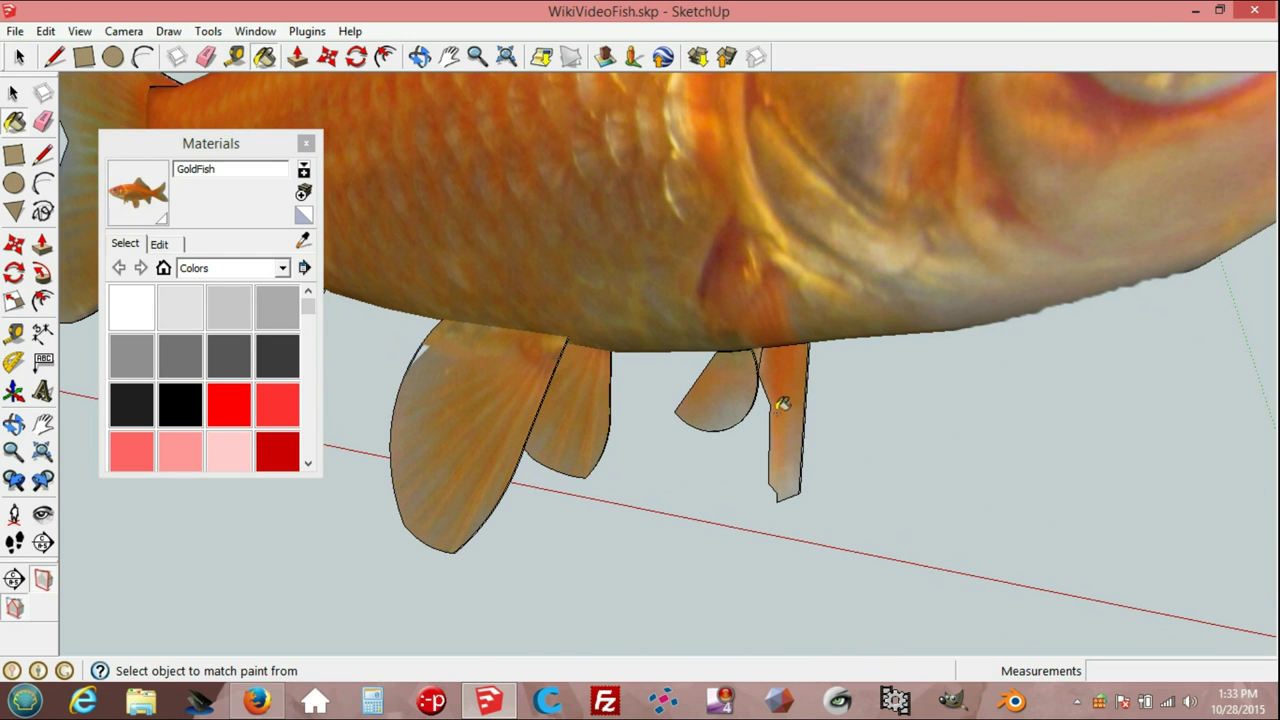
scroll(782, 404, down, 1)
mouse_move(498, 405)
middle_down()
mouse_move(1165, 225)
mouse_move(910, 308)
mouse_move(960, 274)
mouse_move(931, 229)
middle_up()
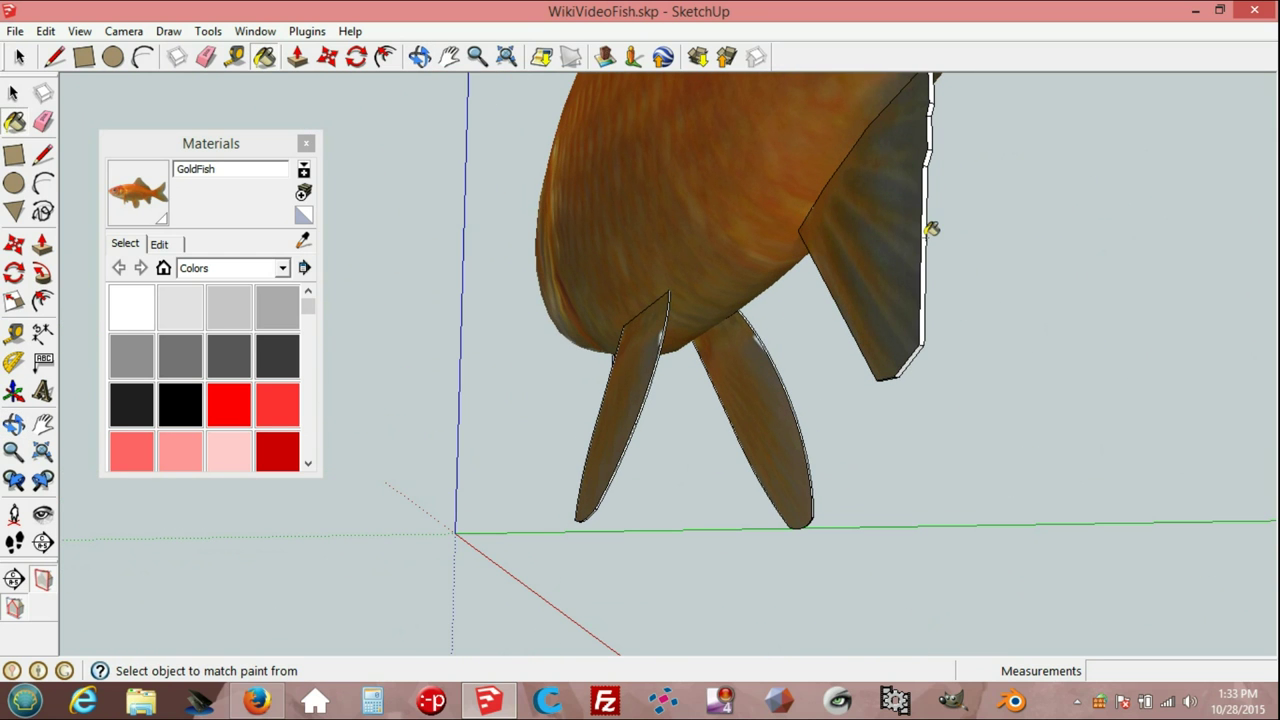
scroll(930, 218, up, 3)
scroll(835, 172, up, 3)
mouse_move(814, 143)
middle_down()
mouse_move(786, 194)
mouse_move(848, 375)
mouse_move(830, 330)
middle_up()
key(b)
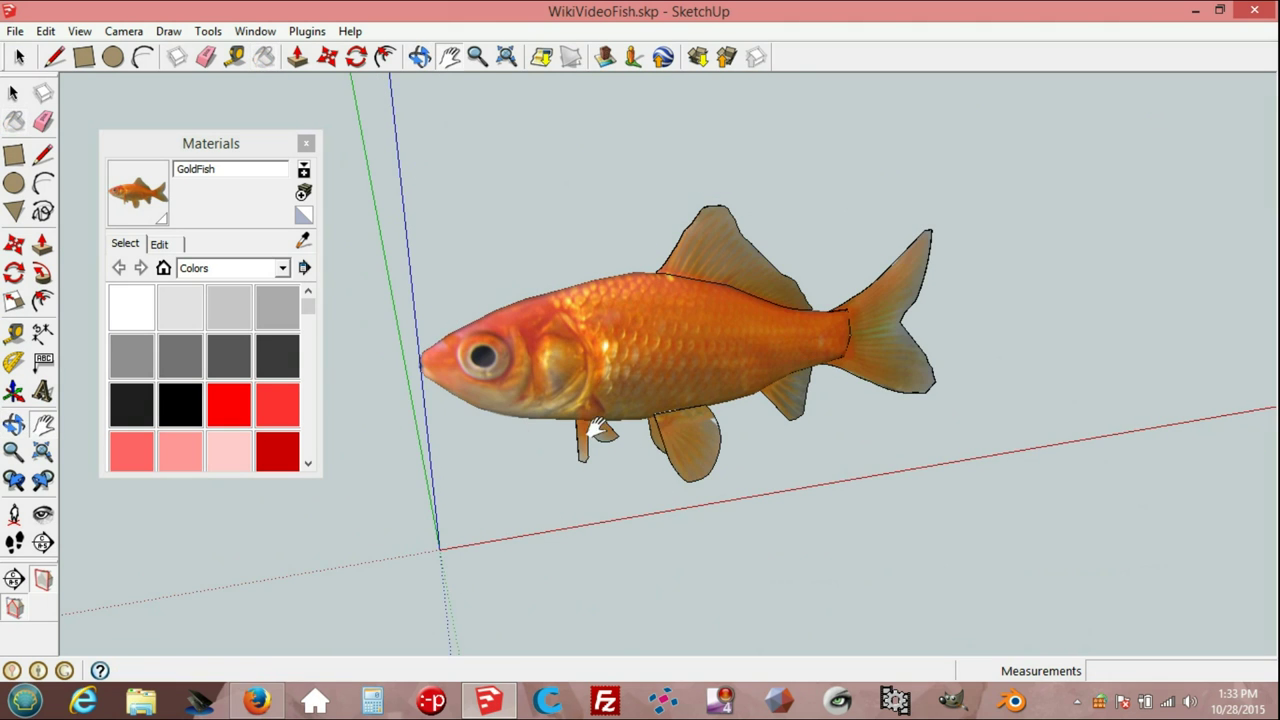
middle_drag(521, 357, 537, 270)
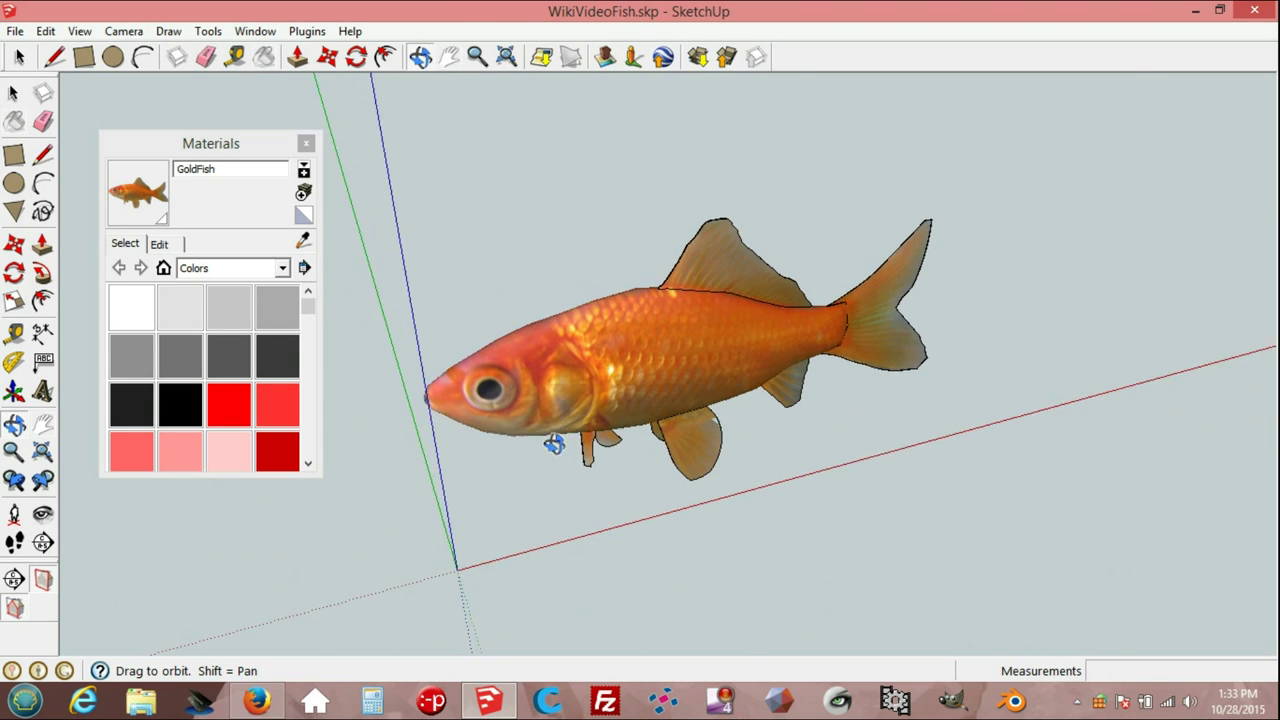
mouse_move(529, 437)
middle_down()
mouse_move(820, 457)
mouse_move(1057, 409)
mouse_move(974, 266)
mouse_move(1109, 289)
mouse_move(757, 371)
mouse_move(883, 455)
mouse_move(820, 491)
mouse_move(800, 445)
middle_up()
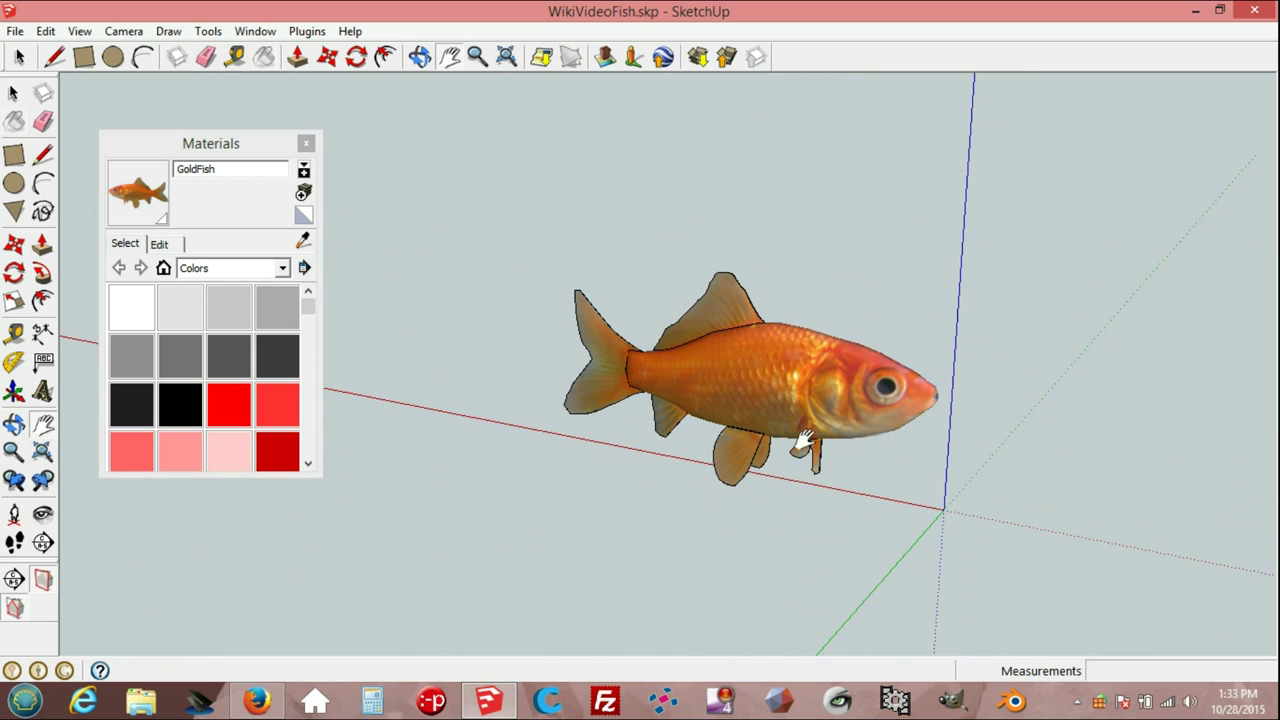
mouse_move(914, 395)
middle_down()
mouse_move(752, 420)
mouse_move(389, 369)
mouse_move(600, 471)
middle_up()
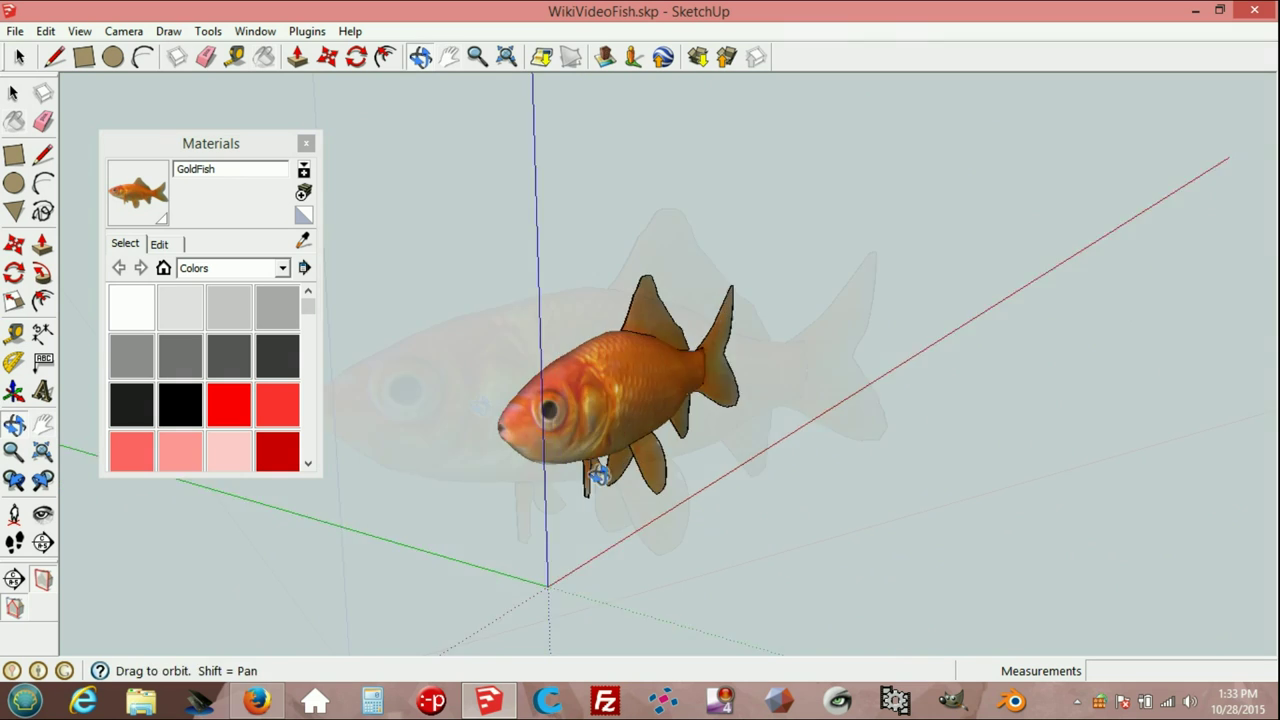
scroll(376, 390, up, 3)
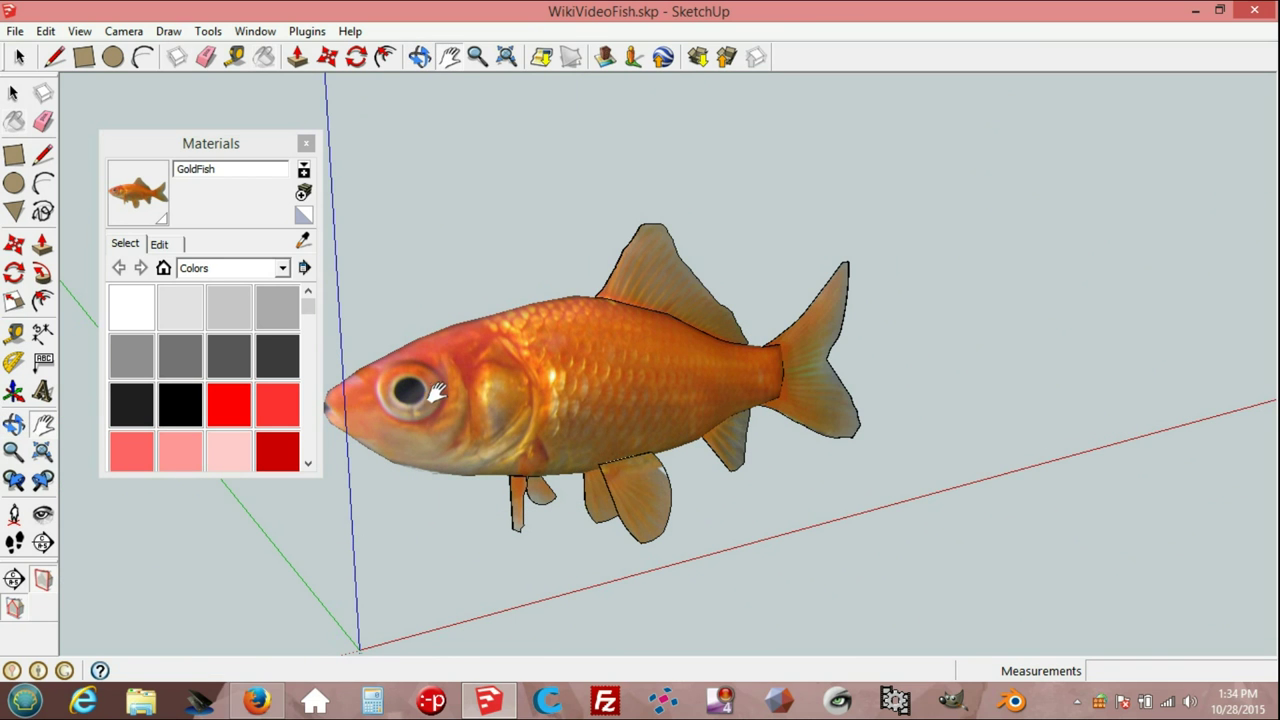
mouse_move(460, 442)
middle_down()
mouse_move(786, 413)
mouse_move(474, 371)
middle_up()
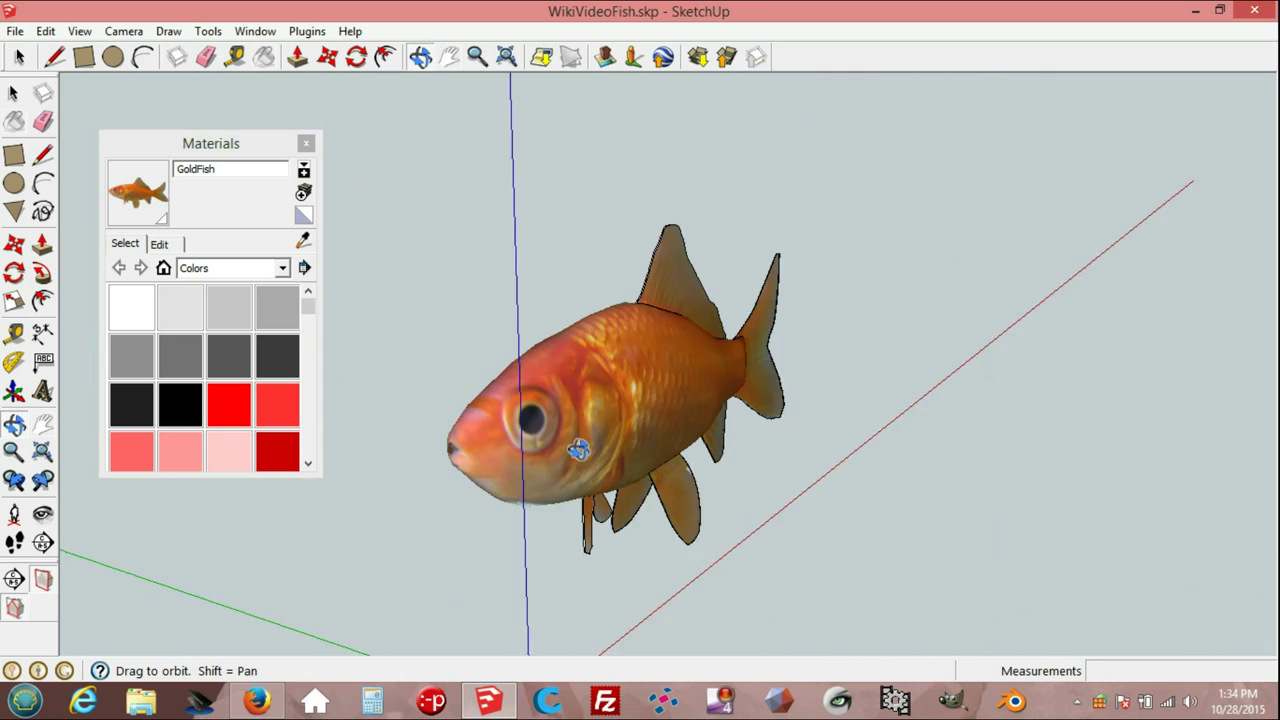